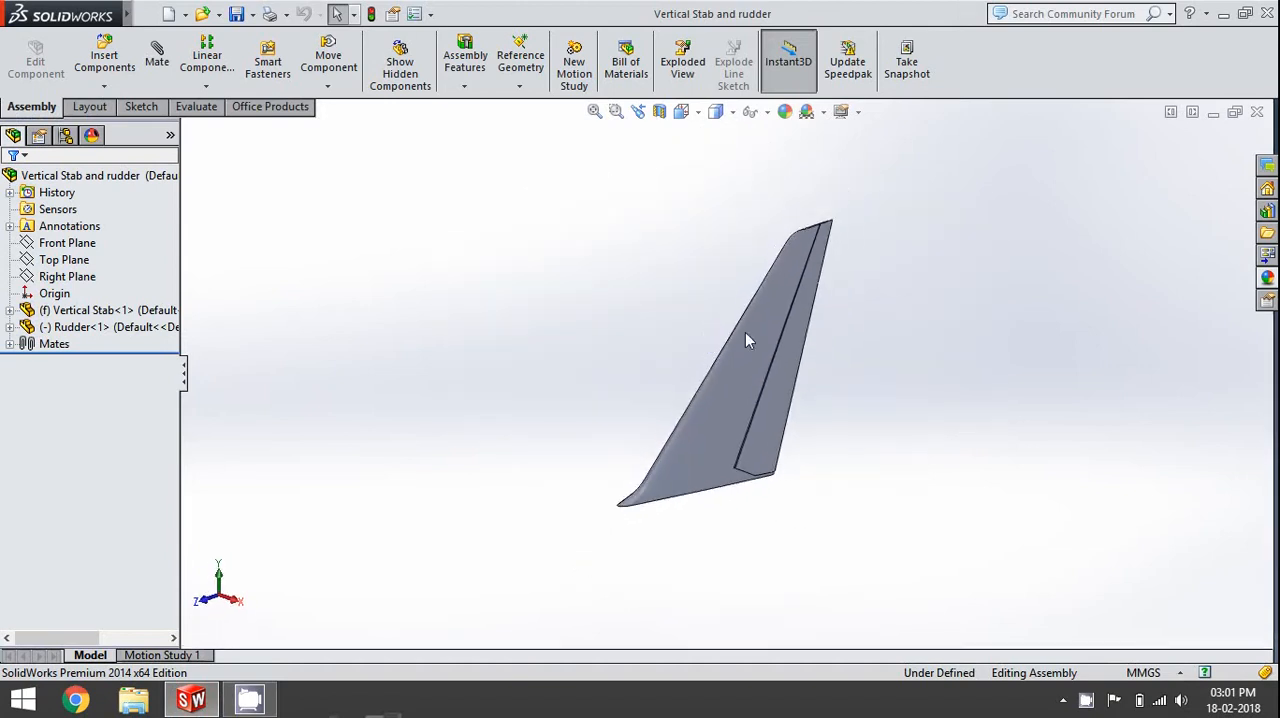
# - Examine the vertical stabilizer and rudder assembly from the right, front and several oblique views
pyautogui.hotkey('ctrl', '4')
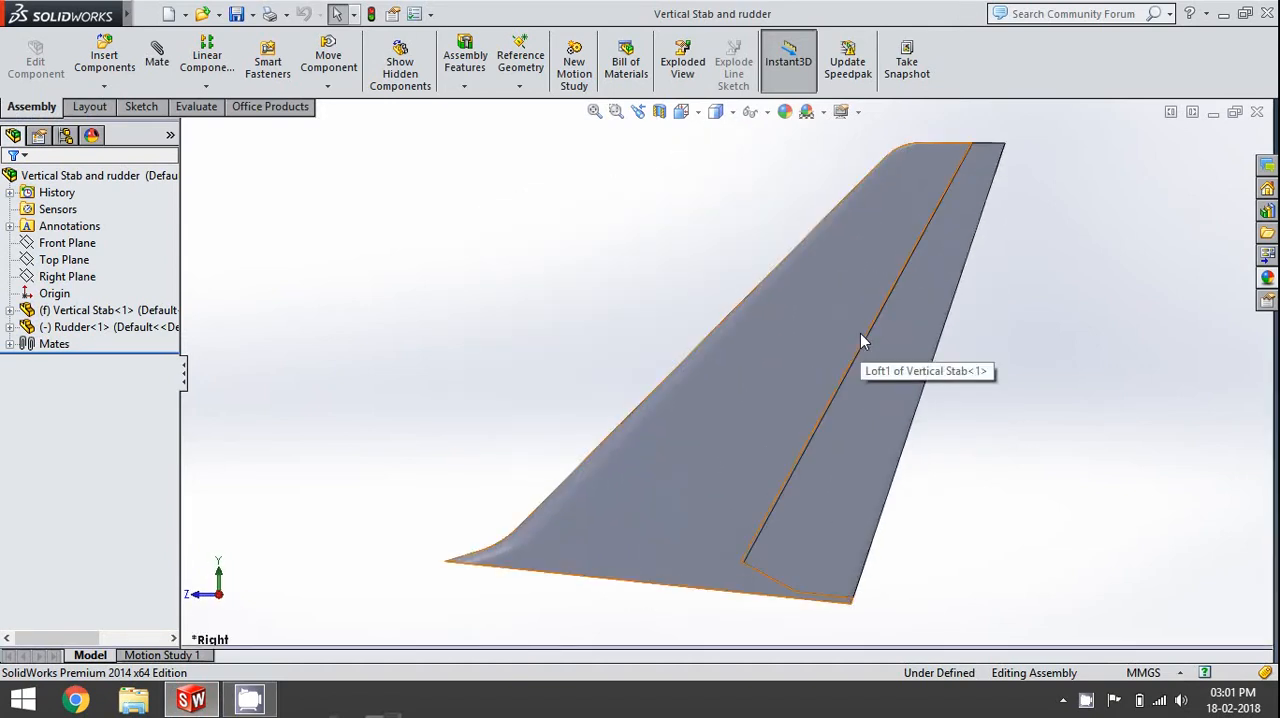
pyautogui.scroll(3, 861, 334)
pyautogui.moveTo(872, 338); pyautogui.dragTo(809, 371, button='middle')
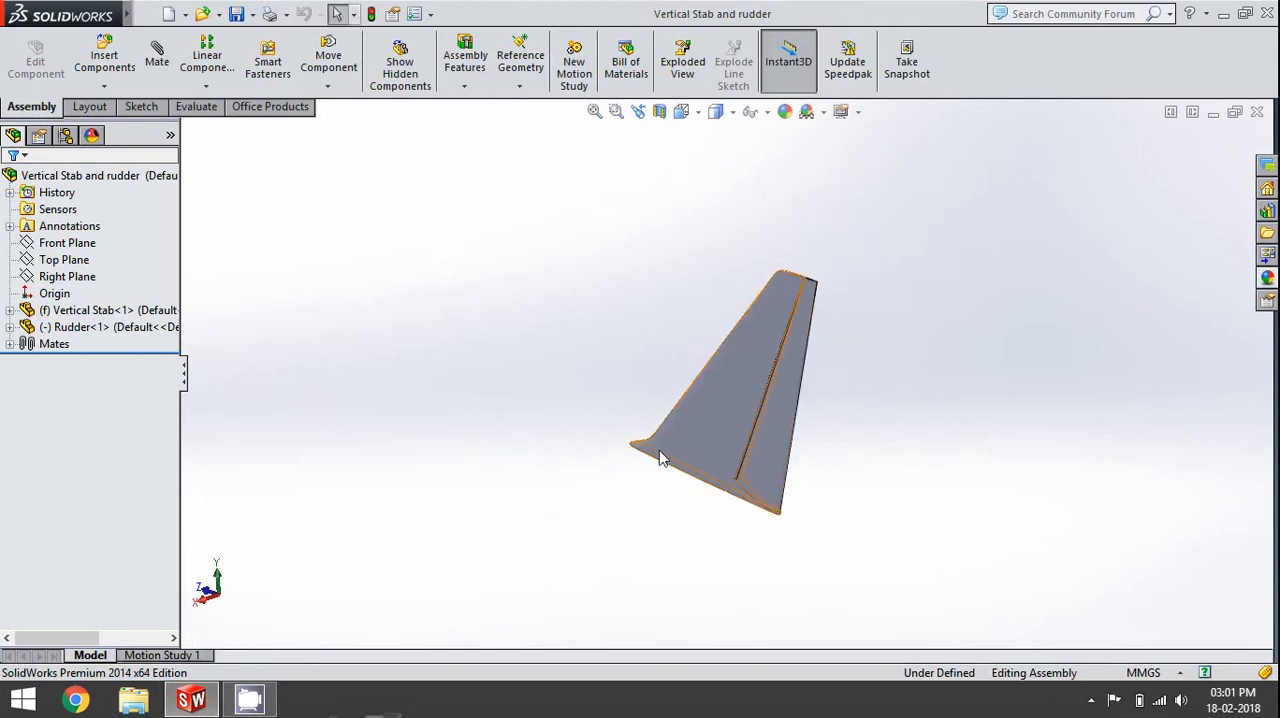
pyautogui.hotkey('ctrl', 'space')
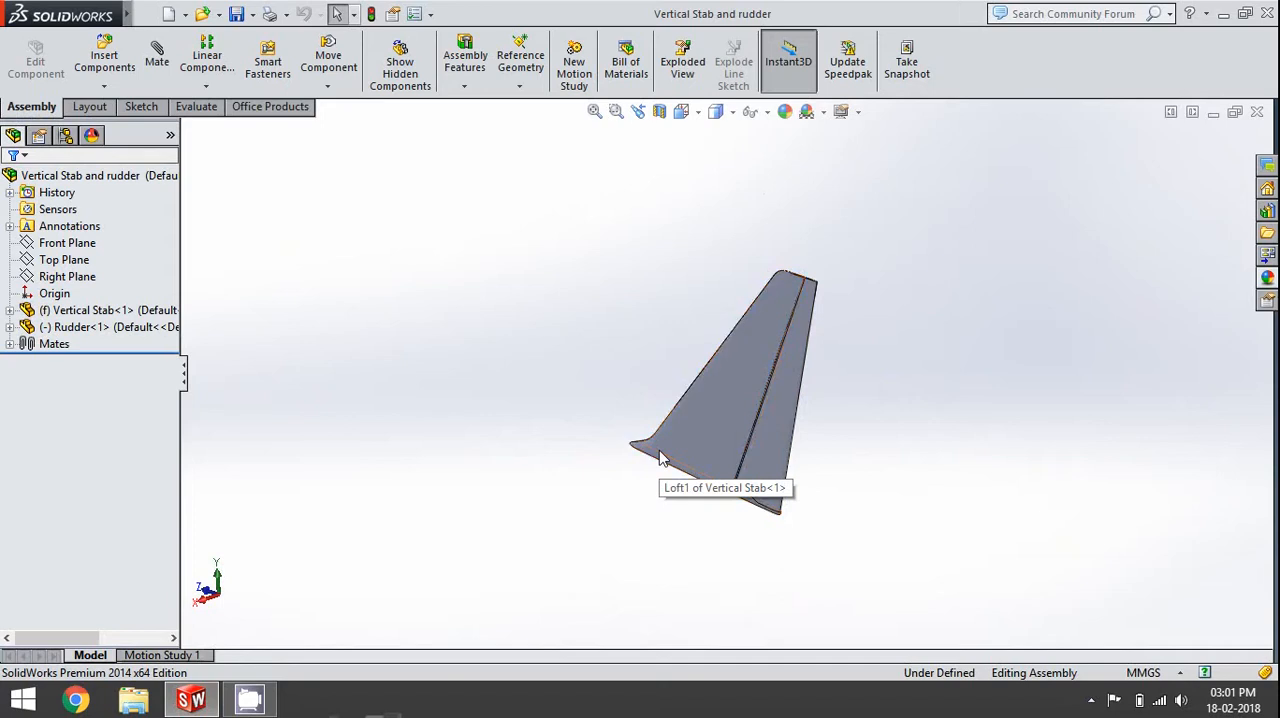
pyautogui.click(625, 370)
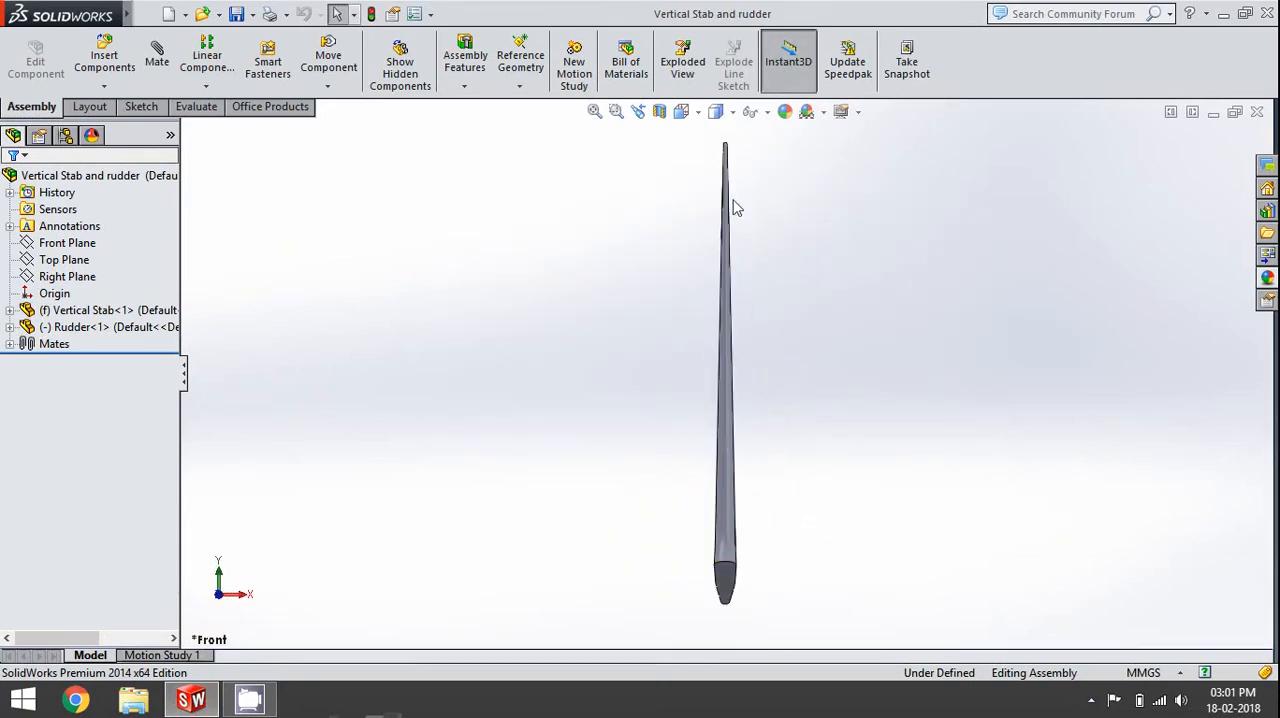
pyautogui.hotkey('ctrl', 'space')
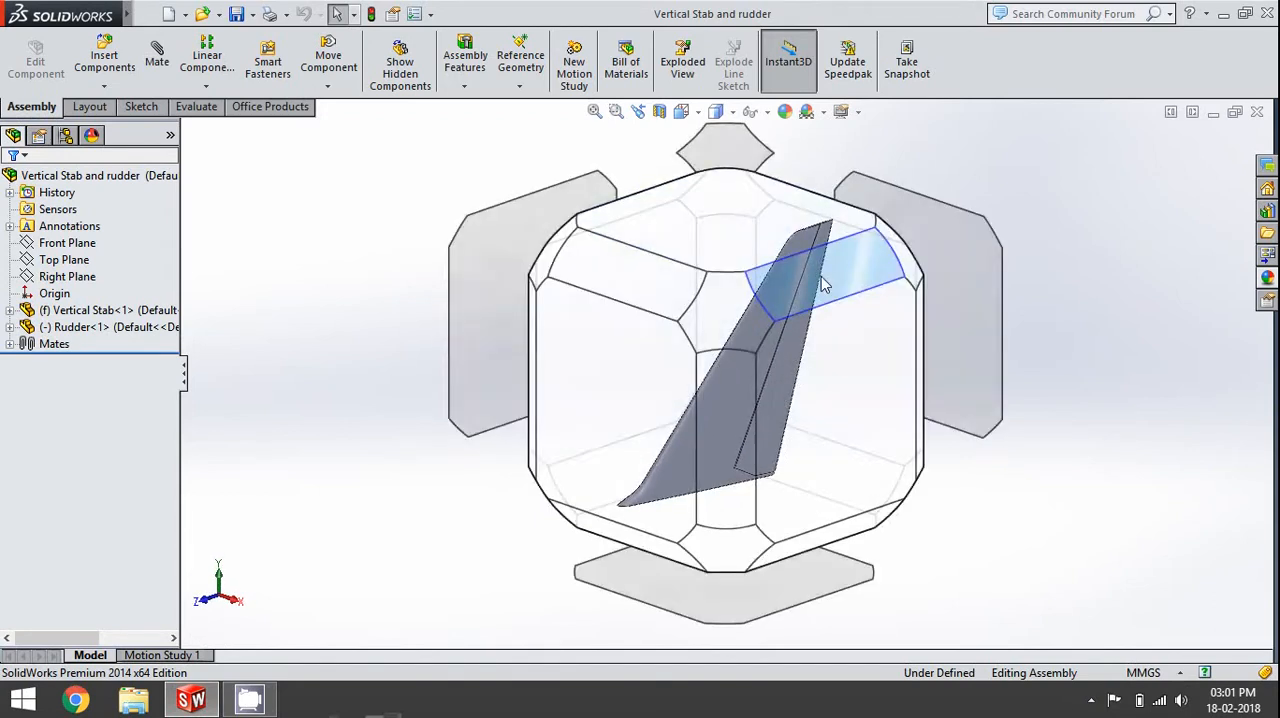
pyautogui.click(821, 276)
pyautogui.moveTo(788, 277); pyautogui.dragTo(755, 264, button='middle')
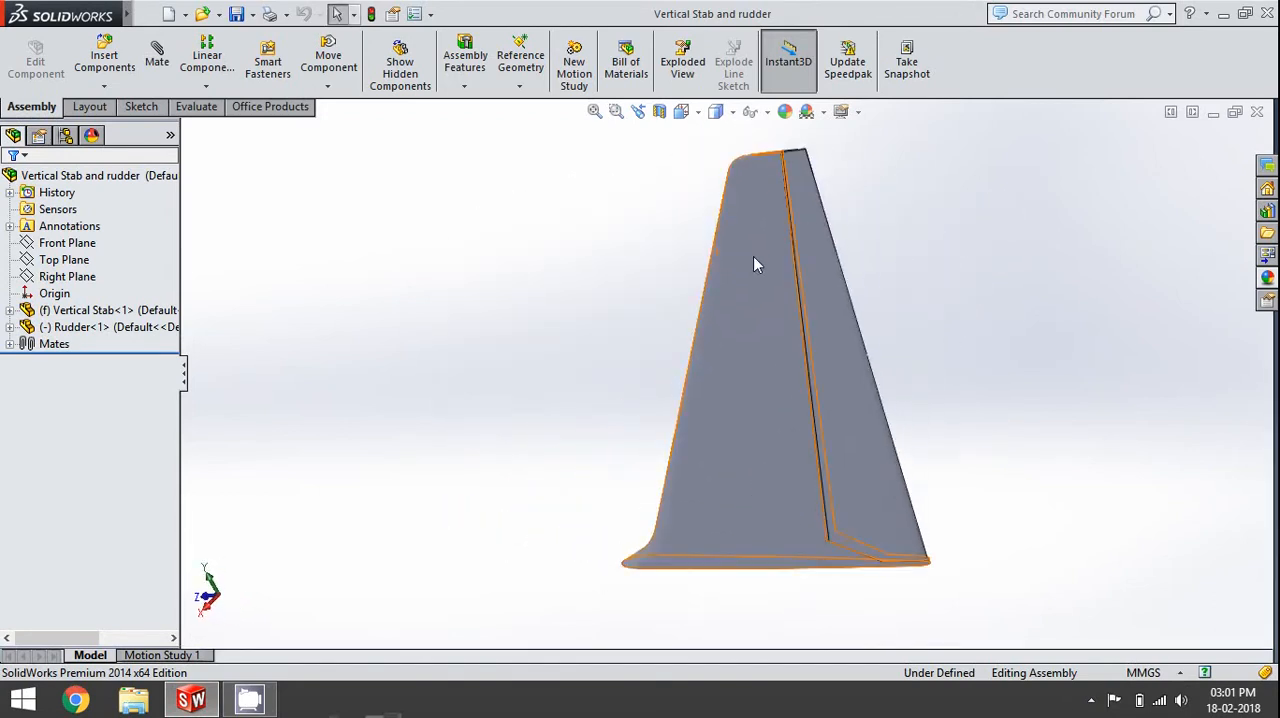
pyautogui.hotkey('ctrl', 'space')
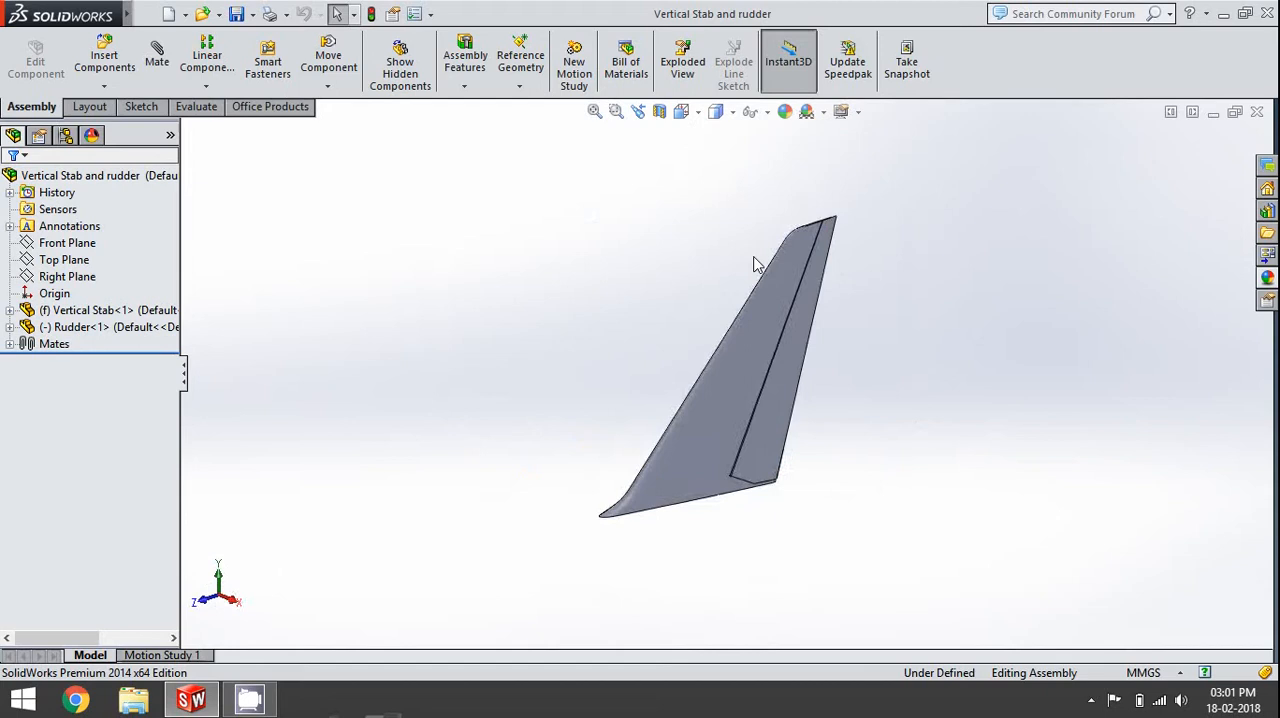
pyautogui.click(846, 257)
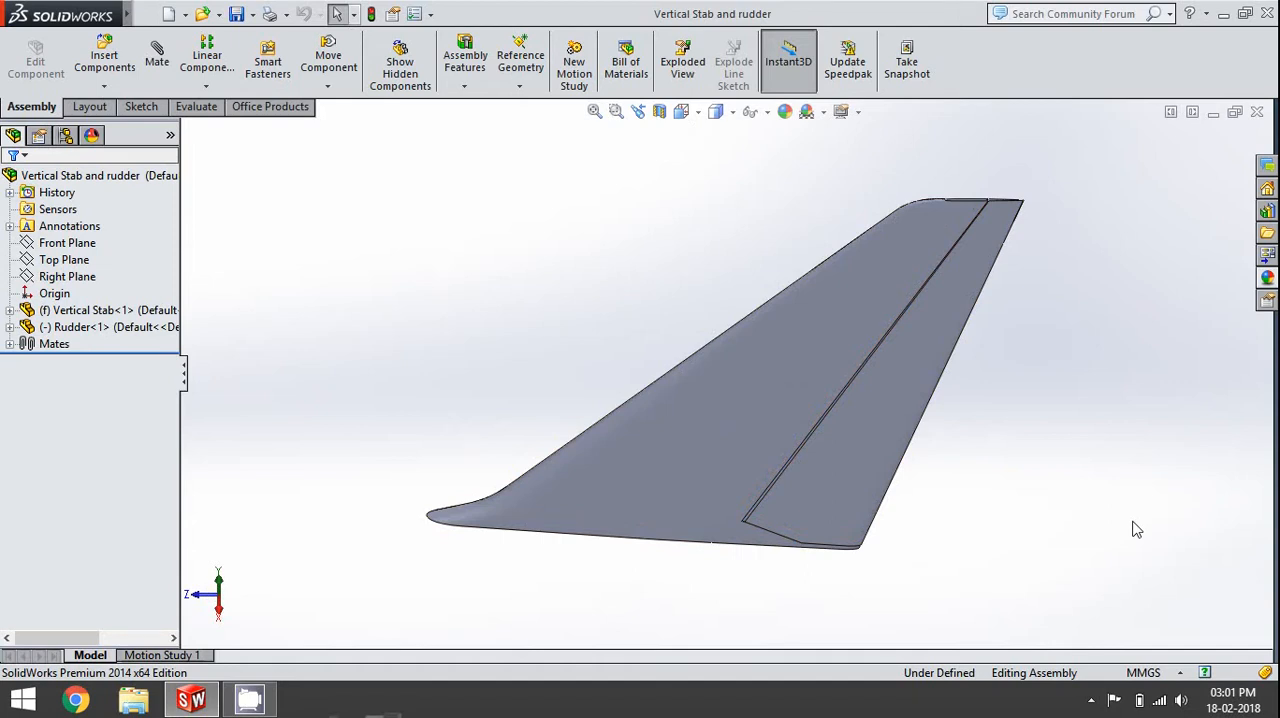
pyautogui.press('space')
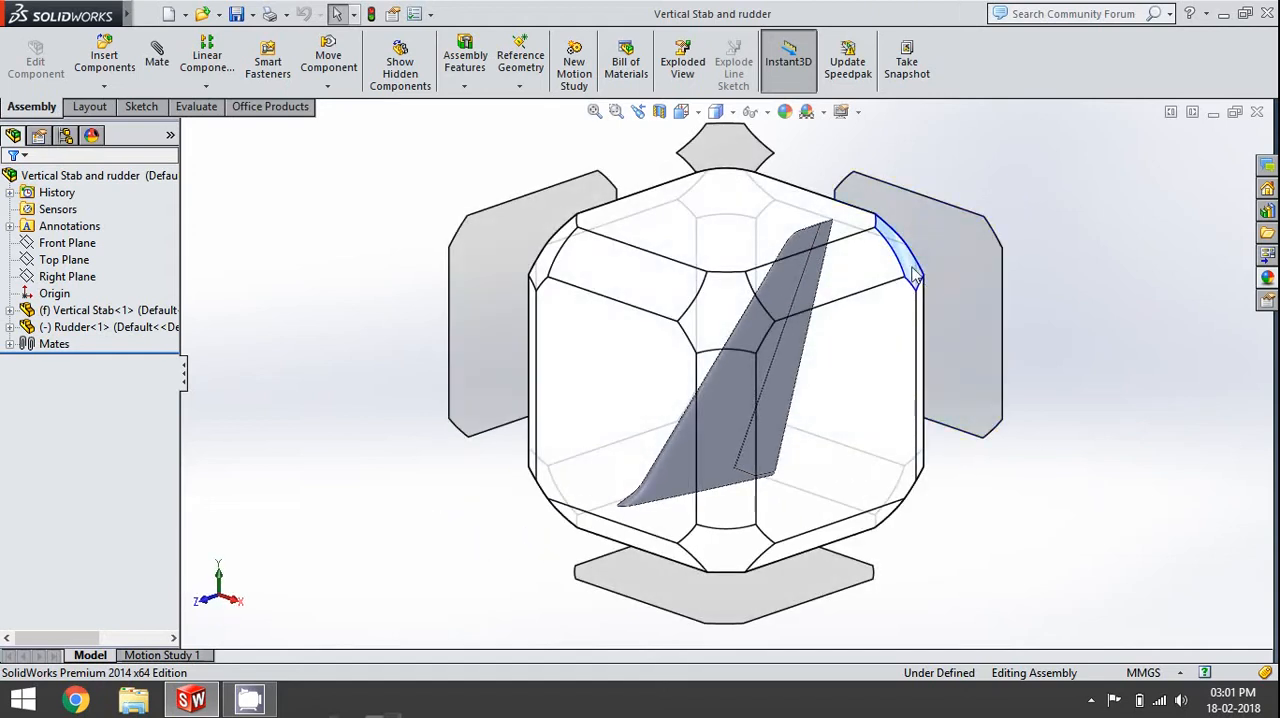
pyautogui.click(913, 274)
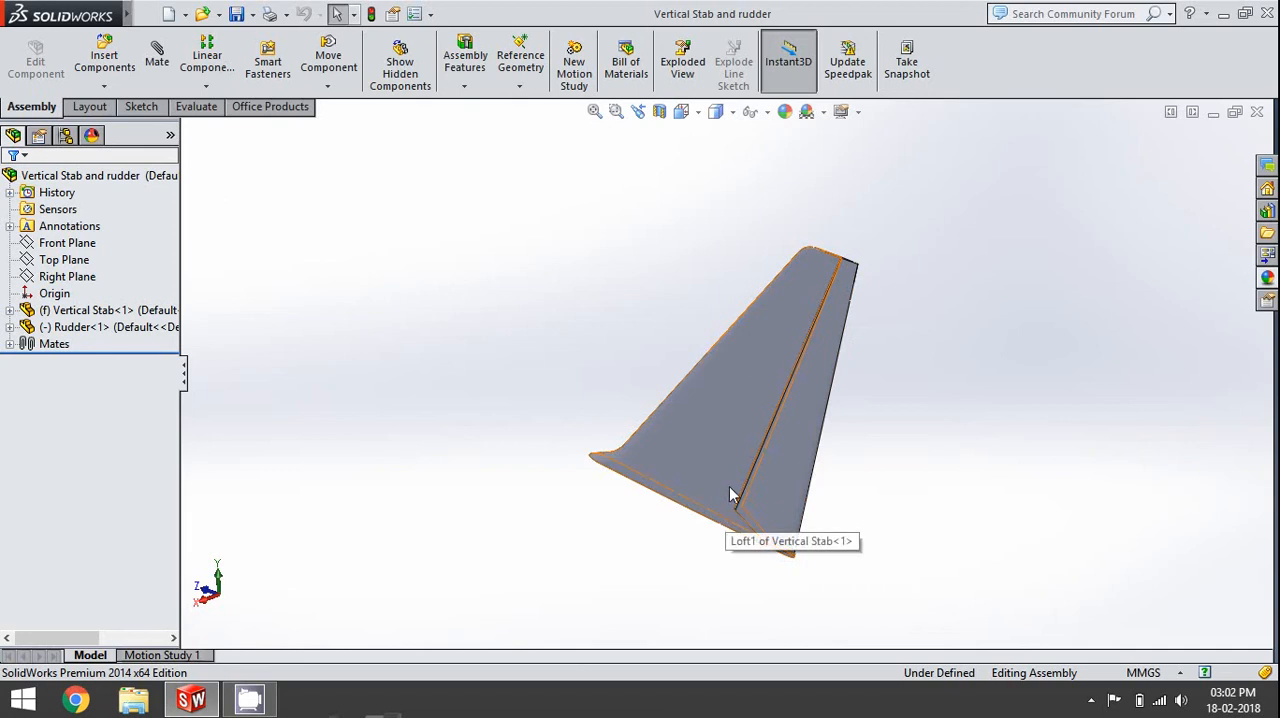
# - Inspect the gap between the vertical stabilizer and the rudder up close along the hinge line
pyautogui.scroll(-5, 748, 297)
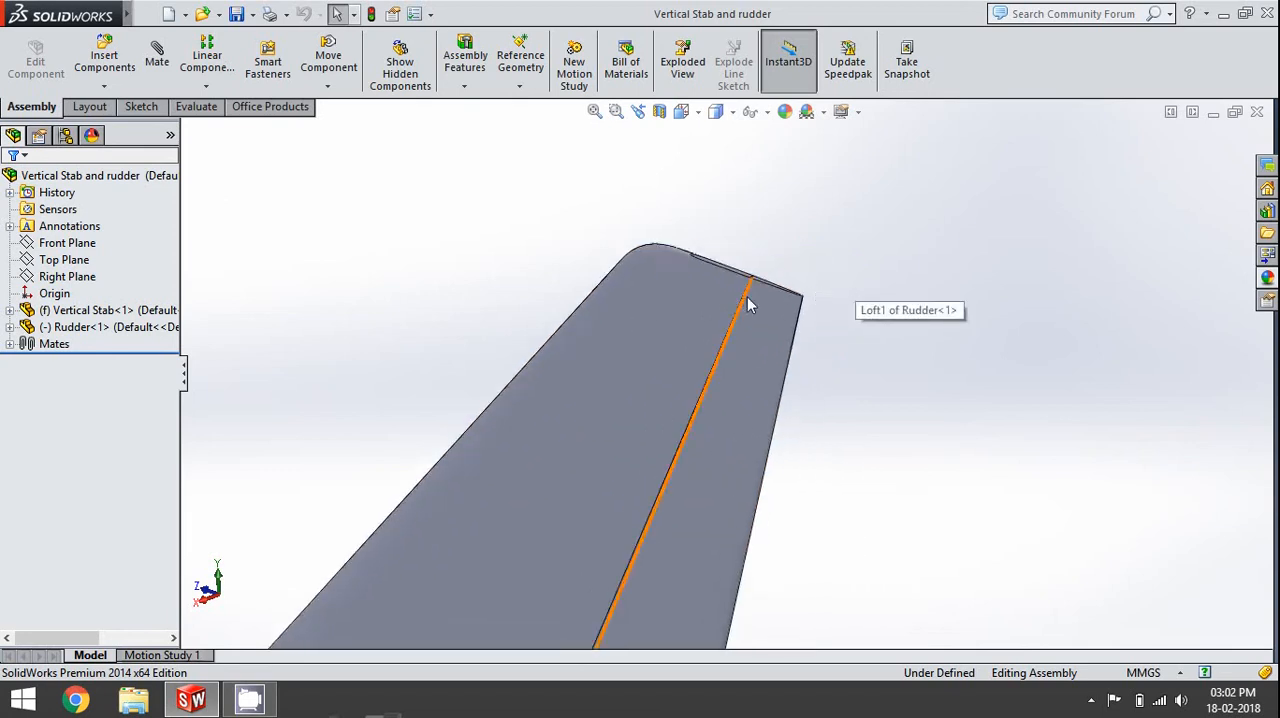
pyautogui.scroll(-4, 751, 309)
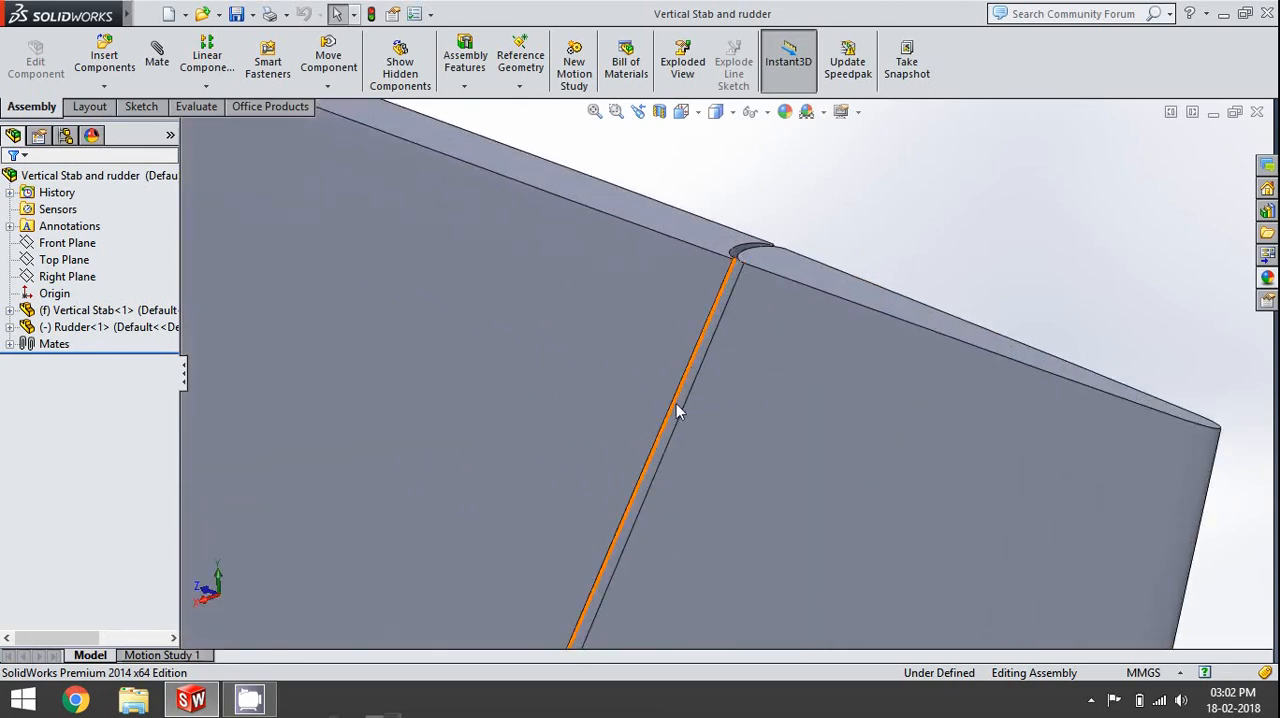
pyautogui.scroll(-4, 671, 416)
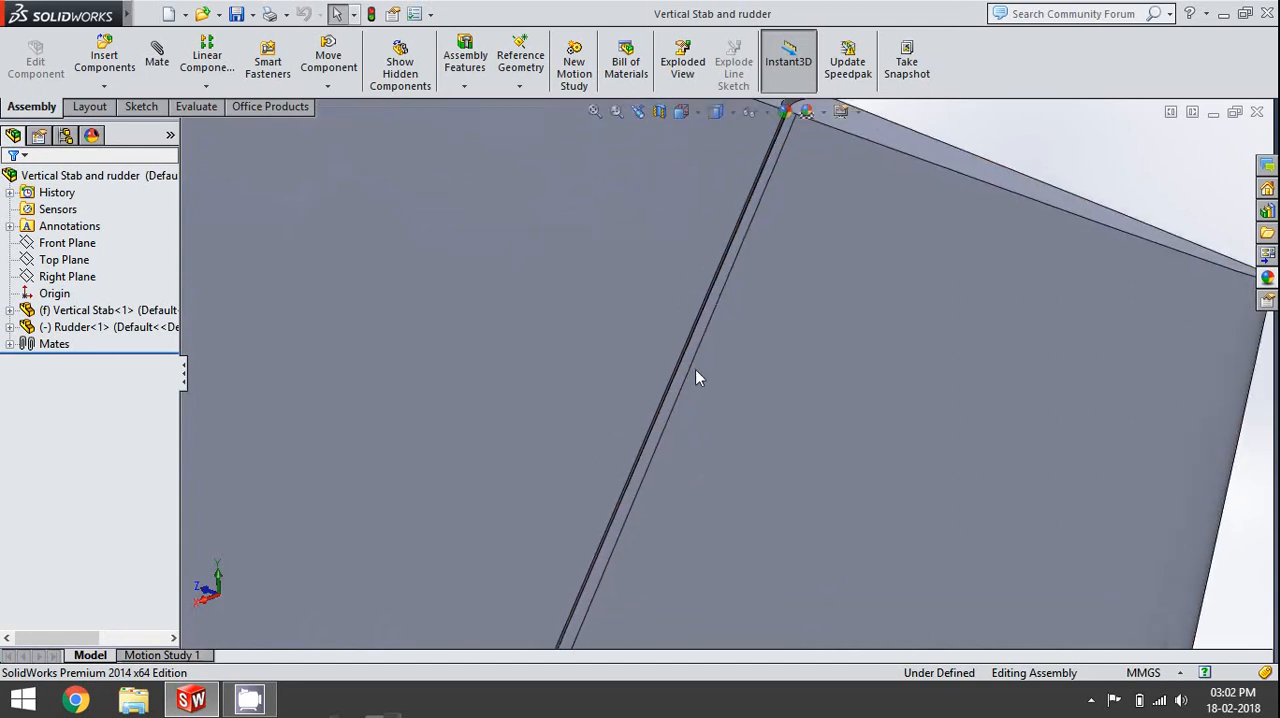
pyautogui.scroll(-1, 692, 455)
pyautogui.moveTo(655, 536)
pyautogui.keyDown('ctrl'); pyautogui.mouseDown(button='middle')
pyautogui.moveTo(768, 270)
pyautogui.moveTo(764, 310)
pyautogui.moveTo(773, 292)
pyautogui.mouseUp(button='middle'); pyautogui.keyUp('ctrl')
pyautogui.keyDown('ctrl'); pyautogui.moveTo(680, 495); pyautogui.dragTo(744, 339, button='middle'); pyautogui.keyUp('ctrl')
pyautogui.keyDown('ctrl'); pyautogui.moveTo(653, 466); pyautogui.dragTo(759, 236, button='middle'); pyautogui.keyUp('ctrl')
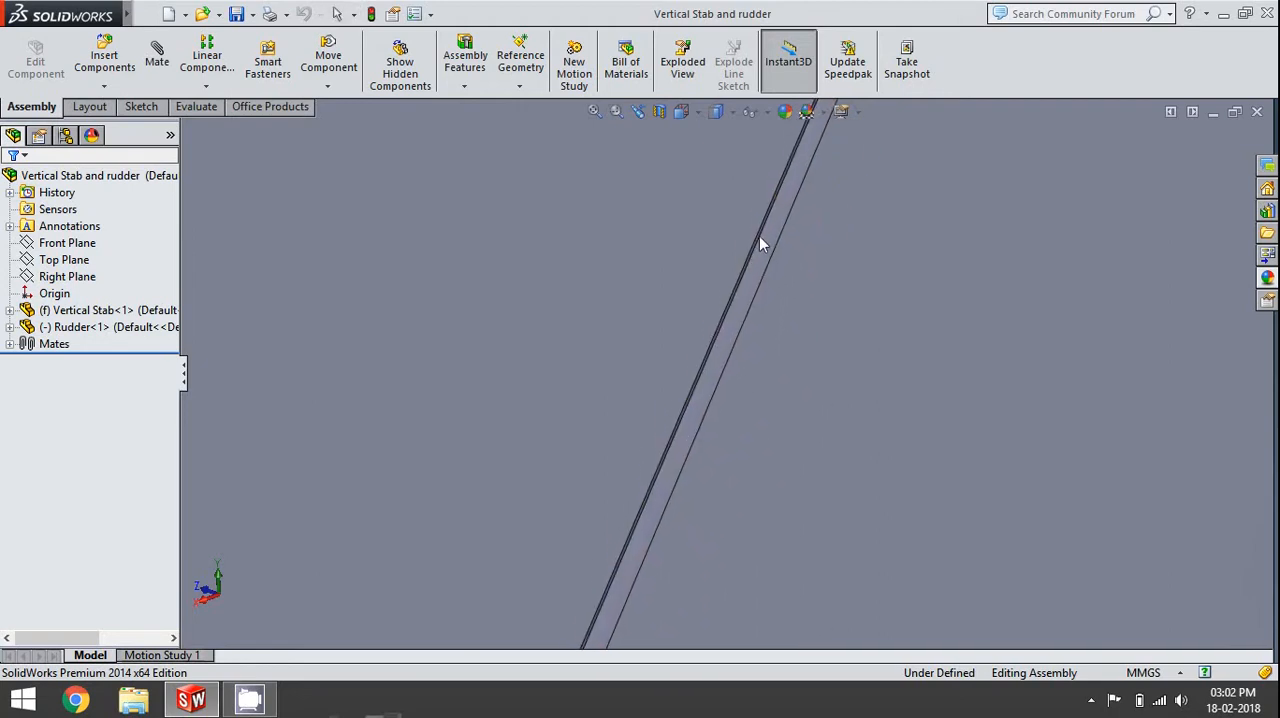
pyautogui.keyDown('ctrl'); pyautogui.moveTo(651, 522); pyautogui.dragTo(733, 318, button='middle'); pyautogui.keyUp('ctrl')
pyautogui.moveTo(655, 512)
pyautogui.keyDown('ctrl'); pyautogui.mouseDown(button='middle')
pyautogui.moveTo(741, 314)
pyautogui.moveTo(722, 381)
pyautogui.moveTo(755, 322)
pyautogui.moveTo(675, 407)
pyautogui.mouseUp(button='middle'); pyautogui.keyUp('ctrl')
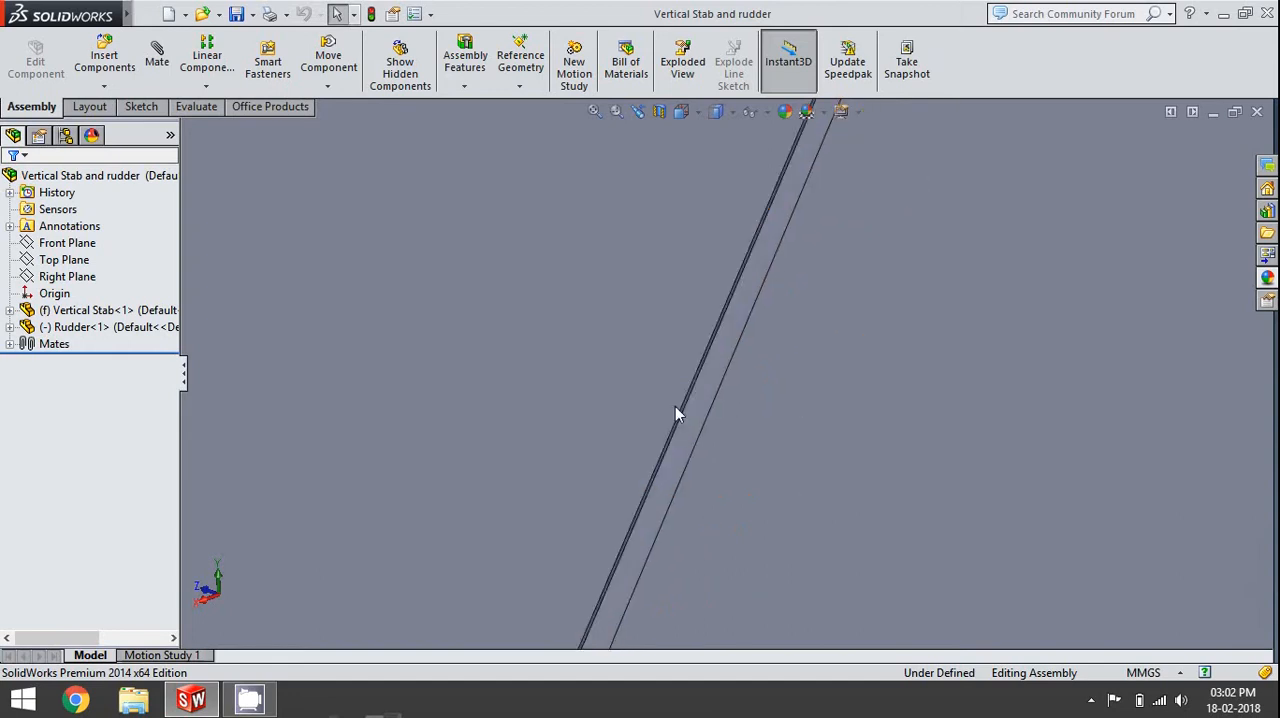
pyautogui.scroll(10, 688, 358)
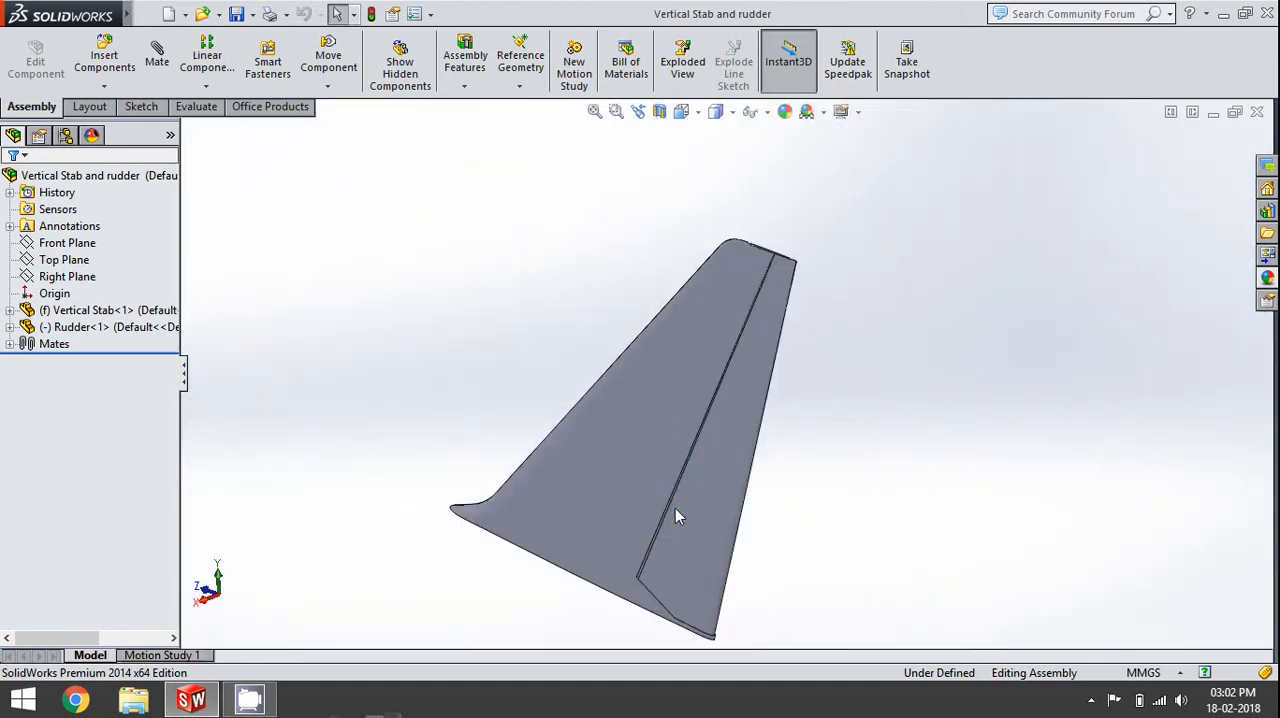
pyautogui.scroll(1, 675, 508)
# - Swing the rudder about its hinge line on the vertical stabilizer and inspect the assembly
pyautogui.moveTo(669, 516); pyautogui.dragTo(634, 556, button='middle')
pyautogui.scroll(-7, 658, 393)
pyautogui.moveTo(742, 508); pyautogui.dragTo(858, 481)
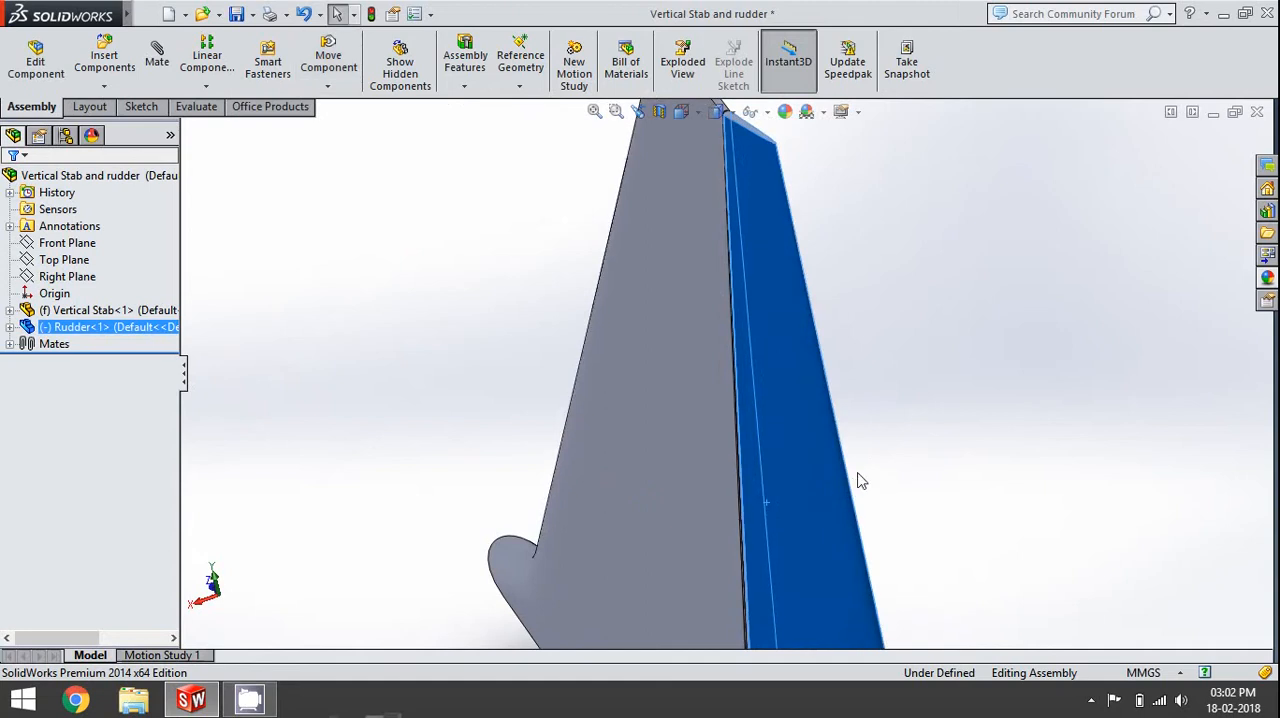
pyautogui.scroll(3, 859, 474)
pyautogui.moveTo(860, 473); pyautogui.dragTo(878, 452, button='middle')
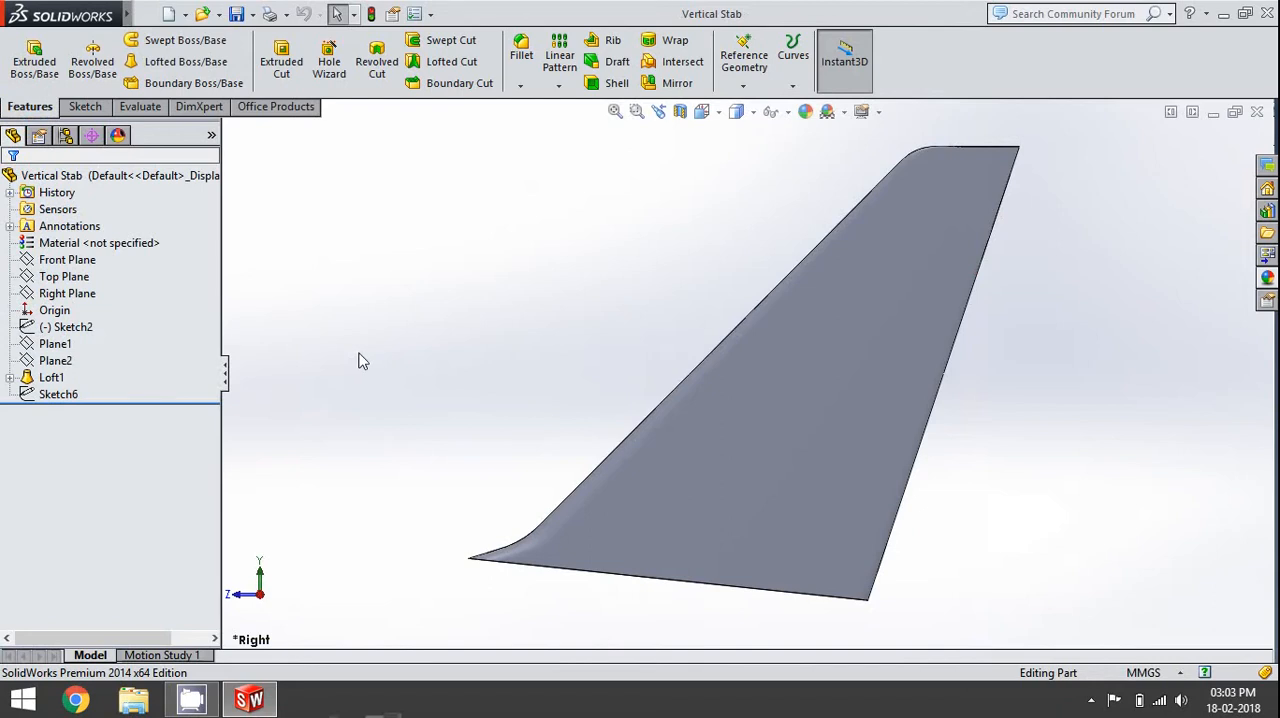
# - Show the desktop and locate the Vertical Stab and Rudder part files
pyautogui.moveTo(362, 361); pyautogui.dragTo(513, 446, button='middle')
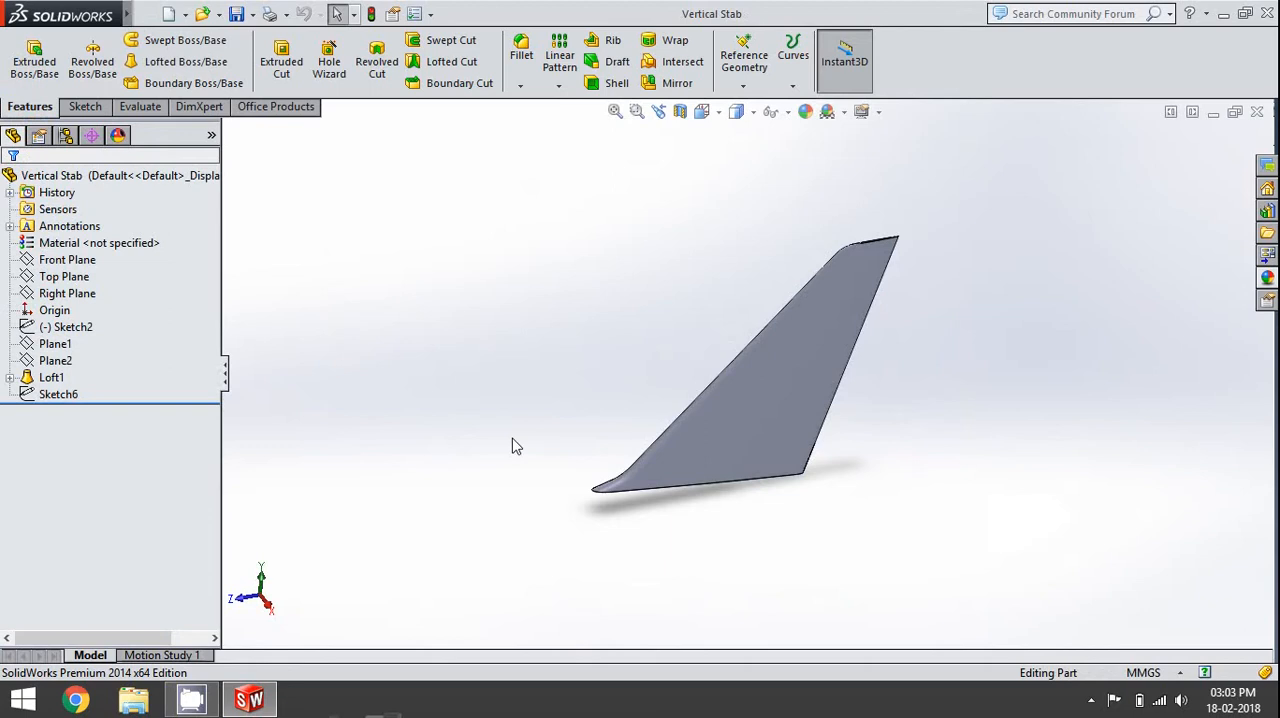
pyautogui.press('super+d')
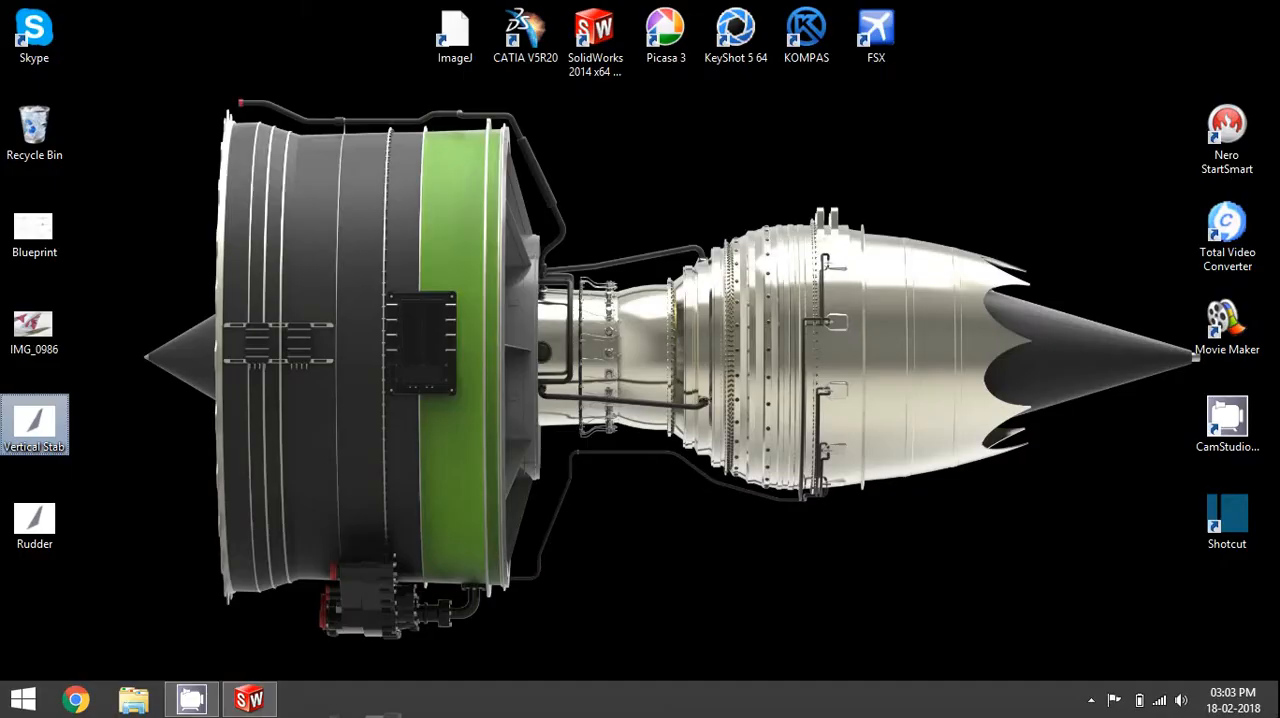
pyautogui.click(131, 519)
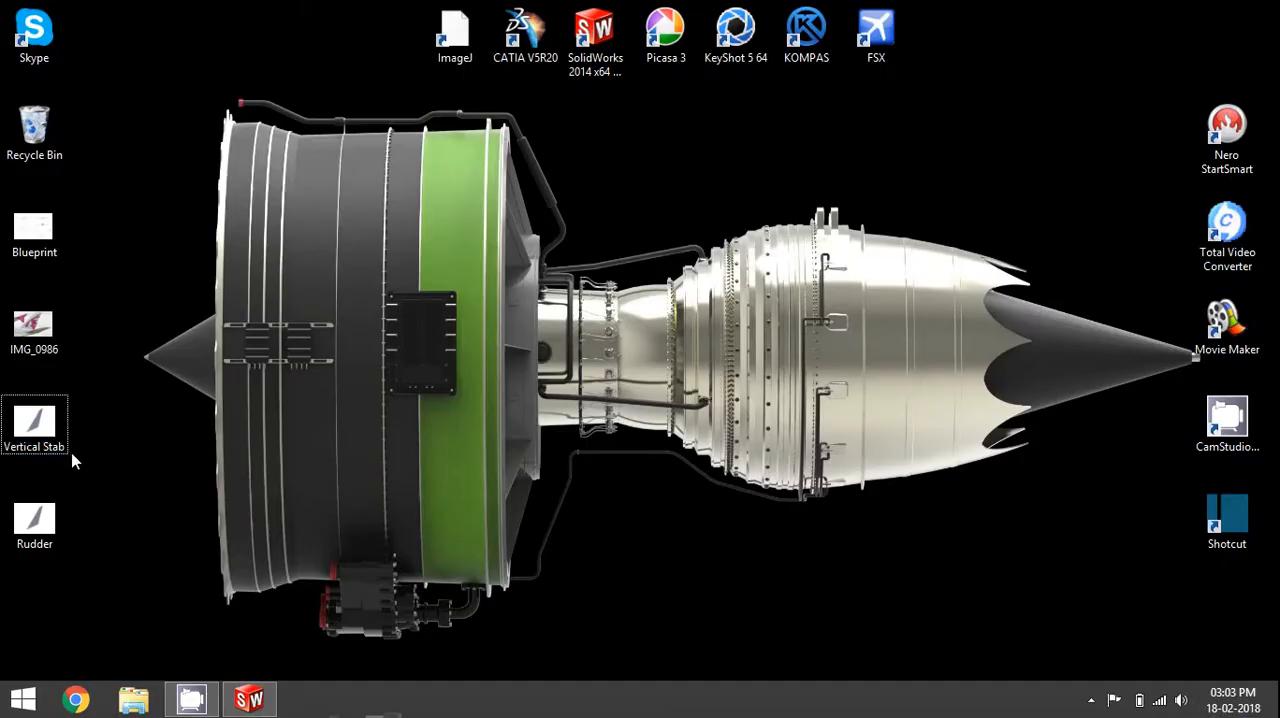
pyautogui.click(36, 540)
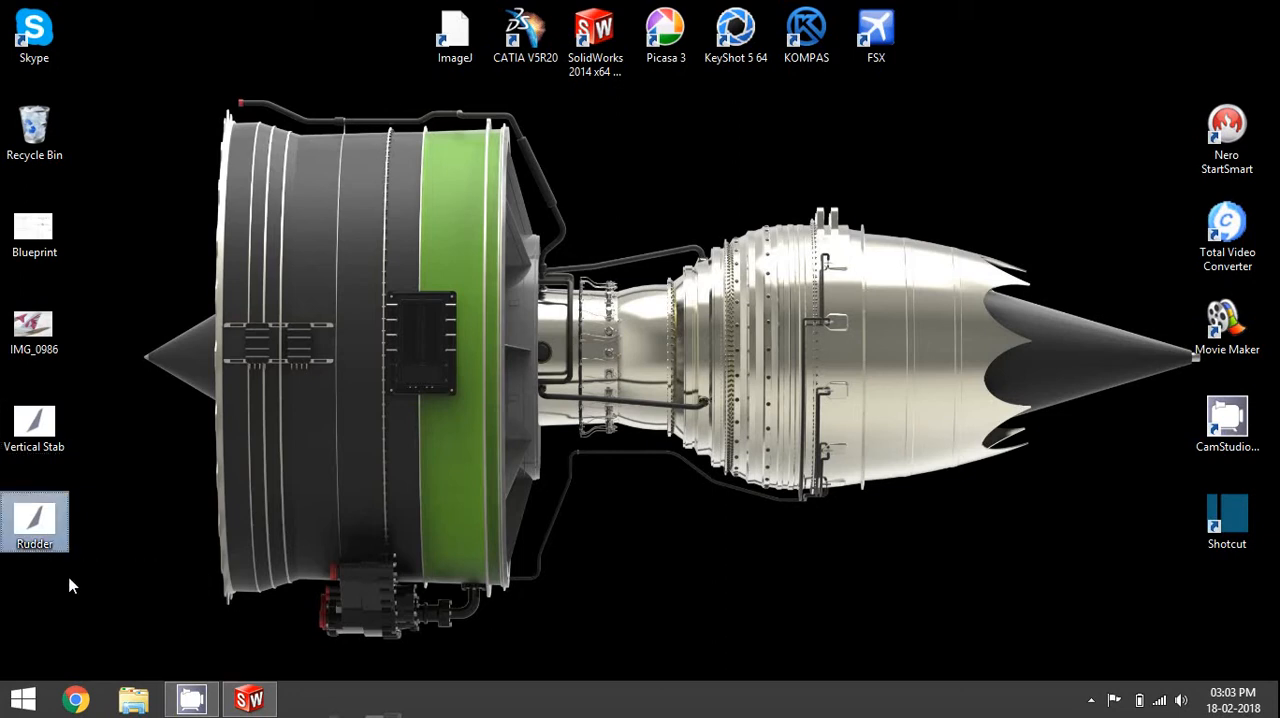
pyautogui.click(47, 444)
# - Switch back to SolidWorks and orient the Vertical Stab part to the Right view
pyautogui.click(252, 699)
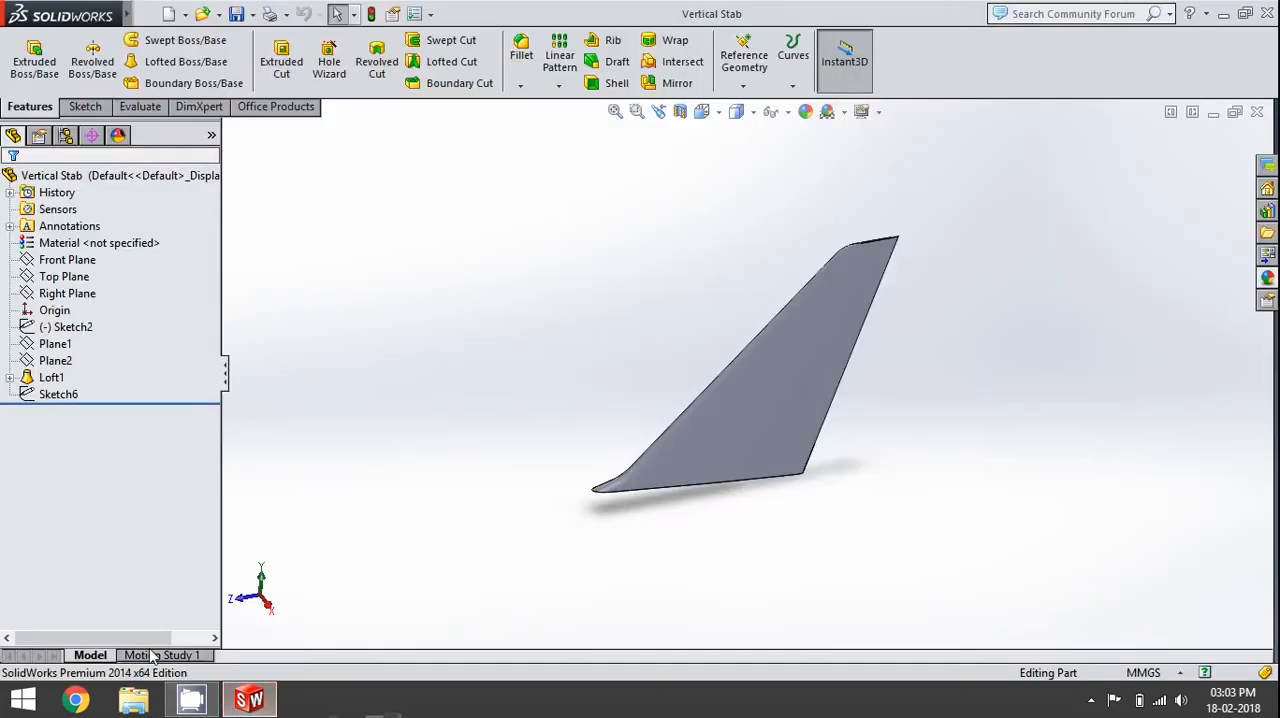
pyautogui.moveTo(717, 546); pyautogui.dragTo(669, 495, button='middle')
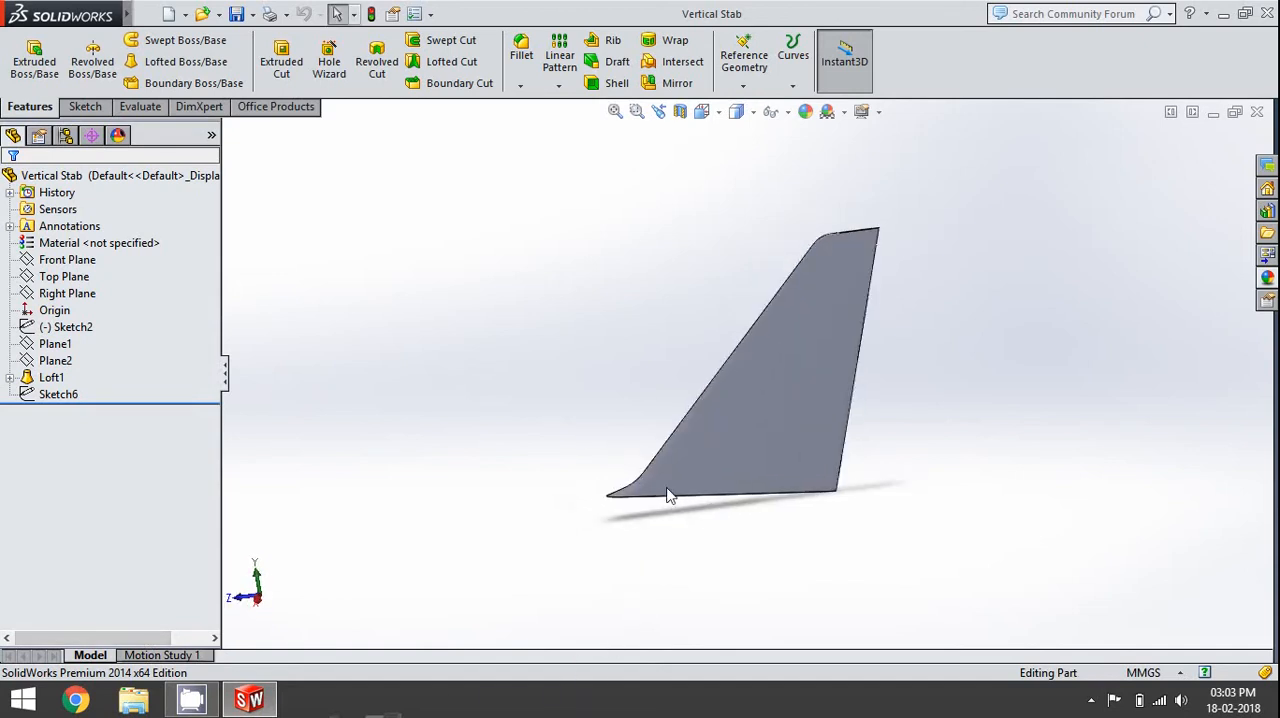
pyautogui.press('space')
pyautogui.click(833, 431)
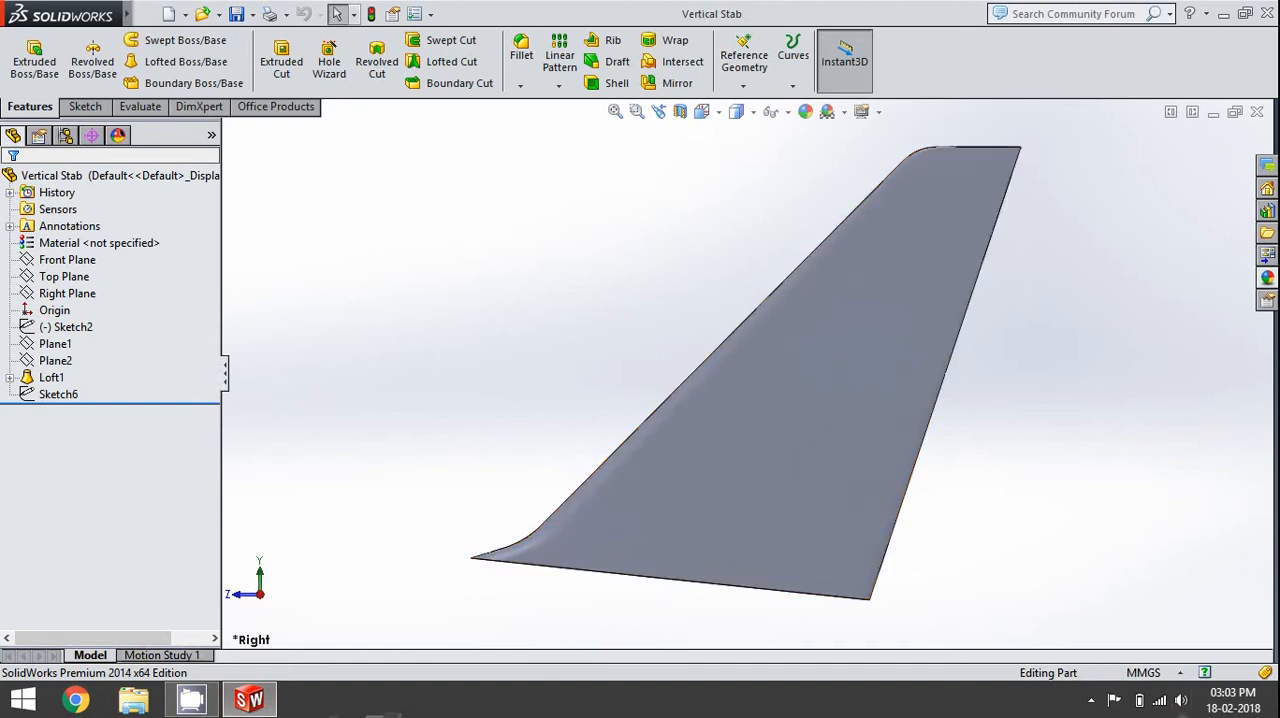
# - Open the reference photo IMG_0986 from the desktop, examine the rudder's hinge line and lower edge, and close the photo
pyautogui.click(1279, 716)
pyautogui.doubleClick(50, 333)
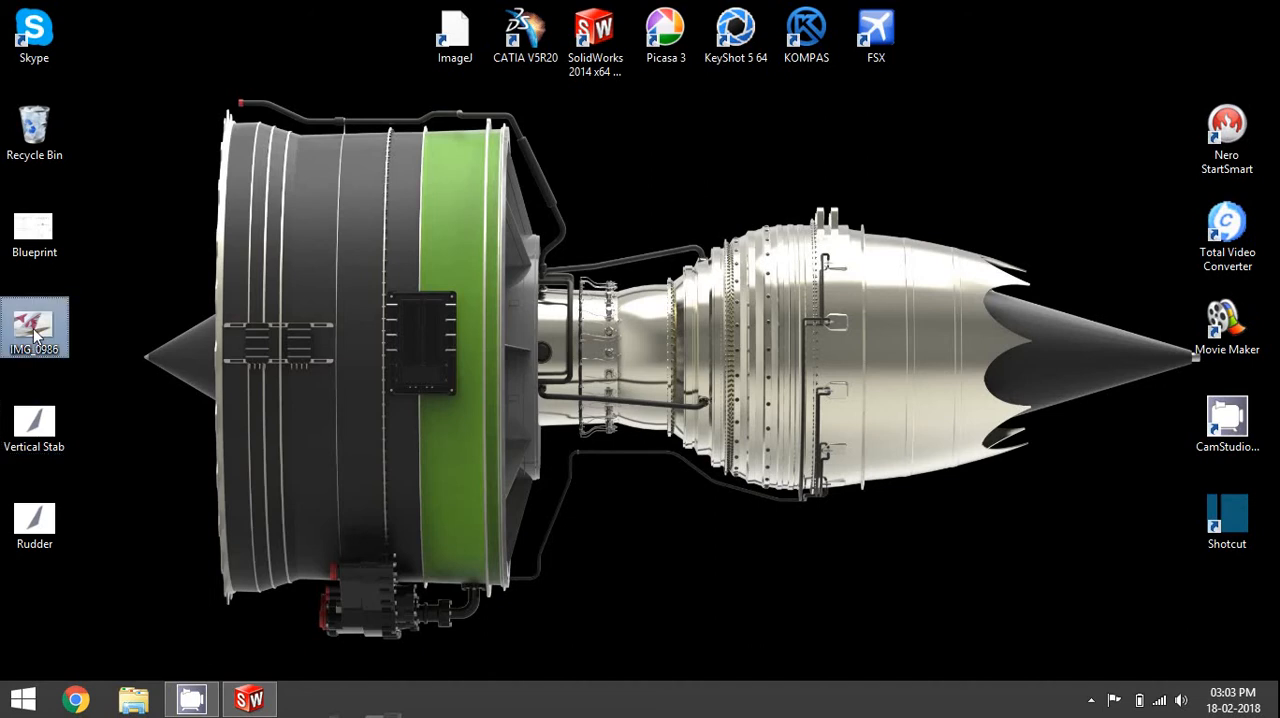
pyautogui.scroll(4, 762, 155)
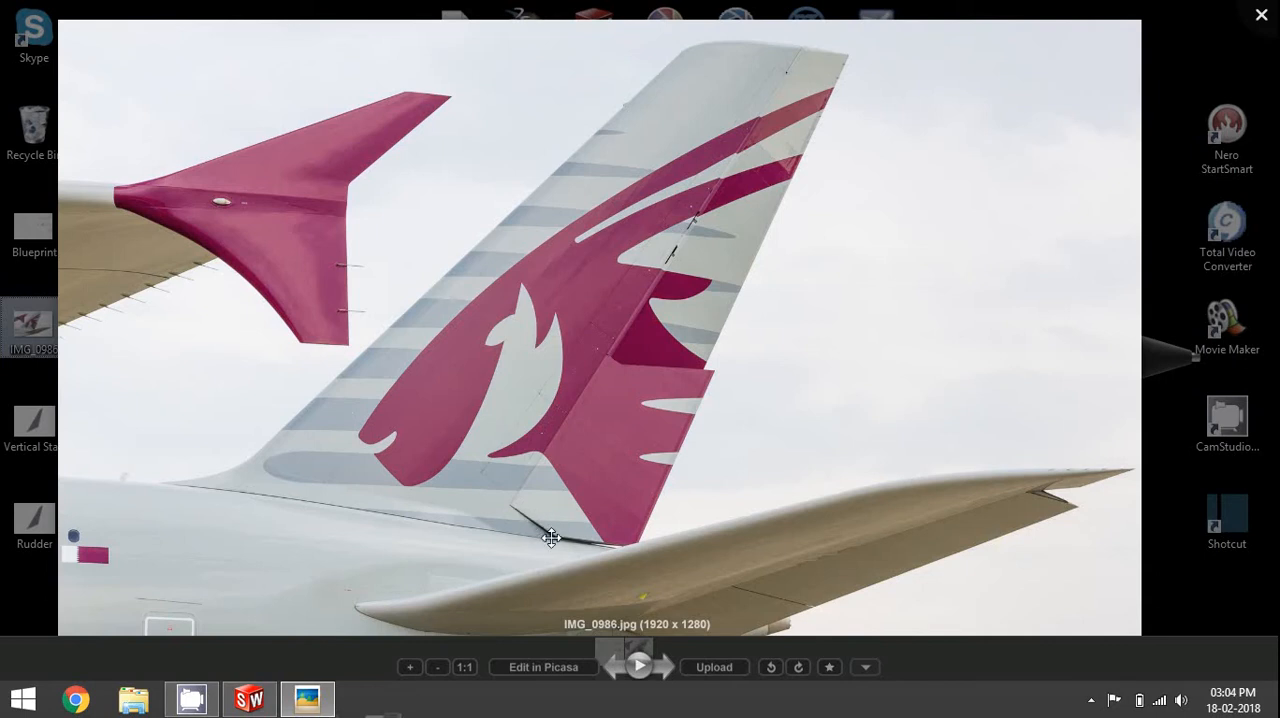
pyautogui.scroll(-3, 530, 517)
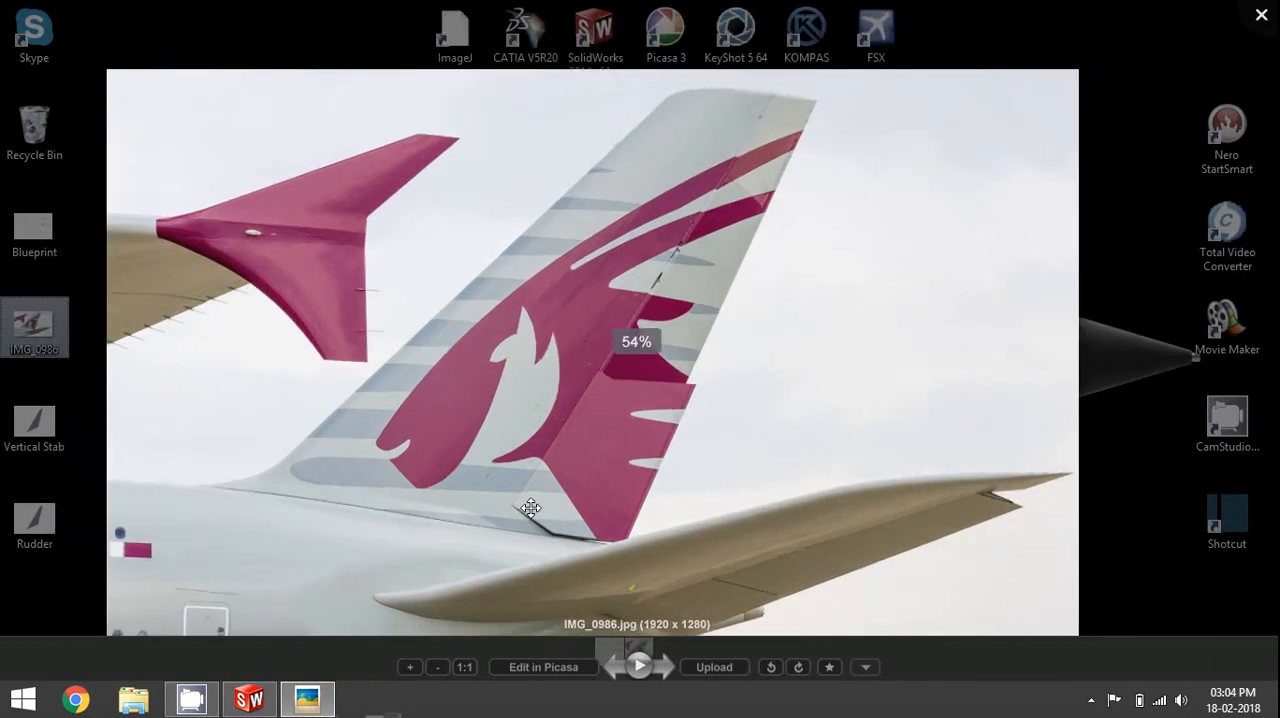
pyautogui.scroll(6, 530, 508)
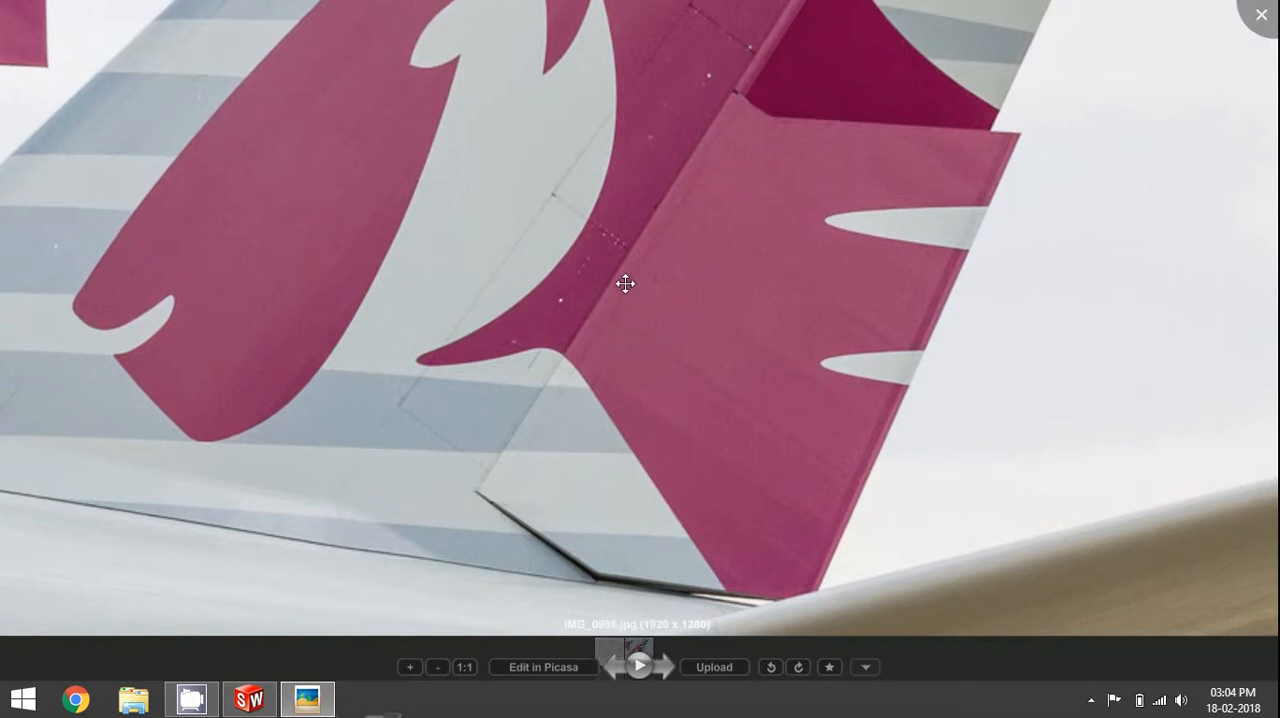
pyautogui.click(1266, 13)
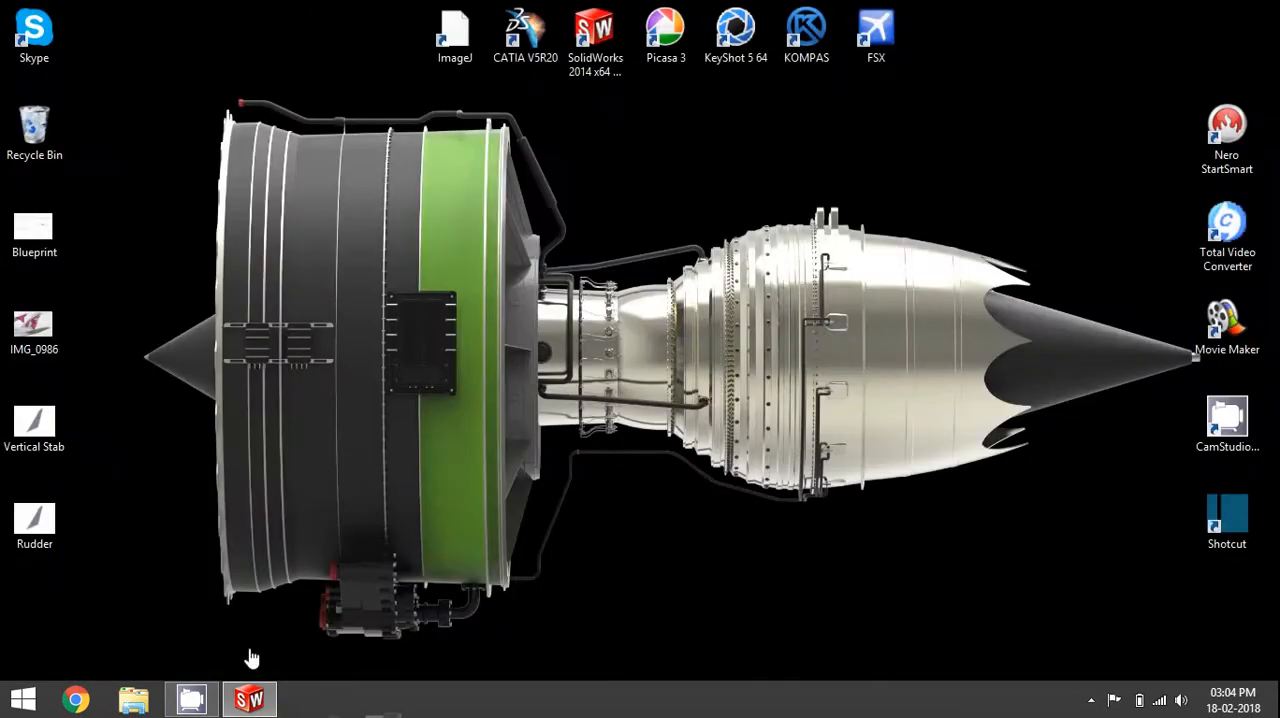
# - Return to SolidWorks and examine the rudder split line and surrounding boundary in Sketch6 of the Vertical Stab part
pyautogui.click(232, 705)
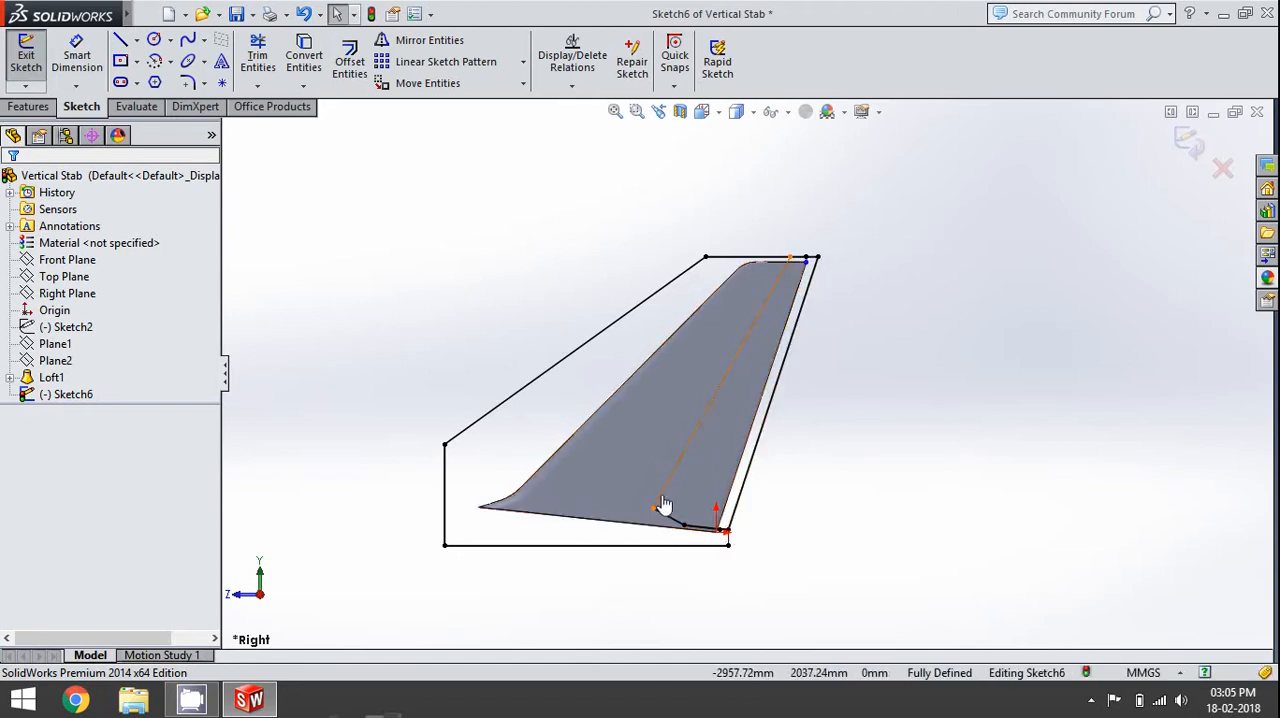
pyautogui.scroll(-2, 745, 490)
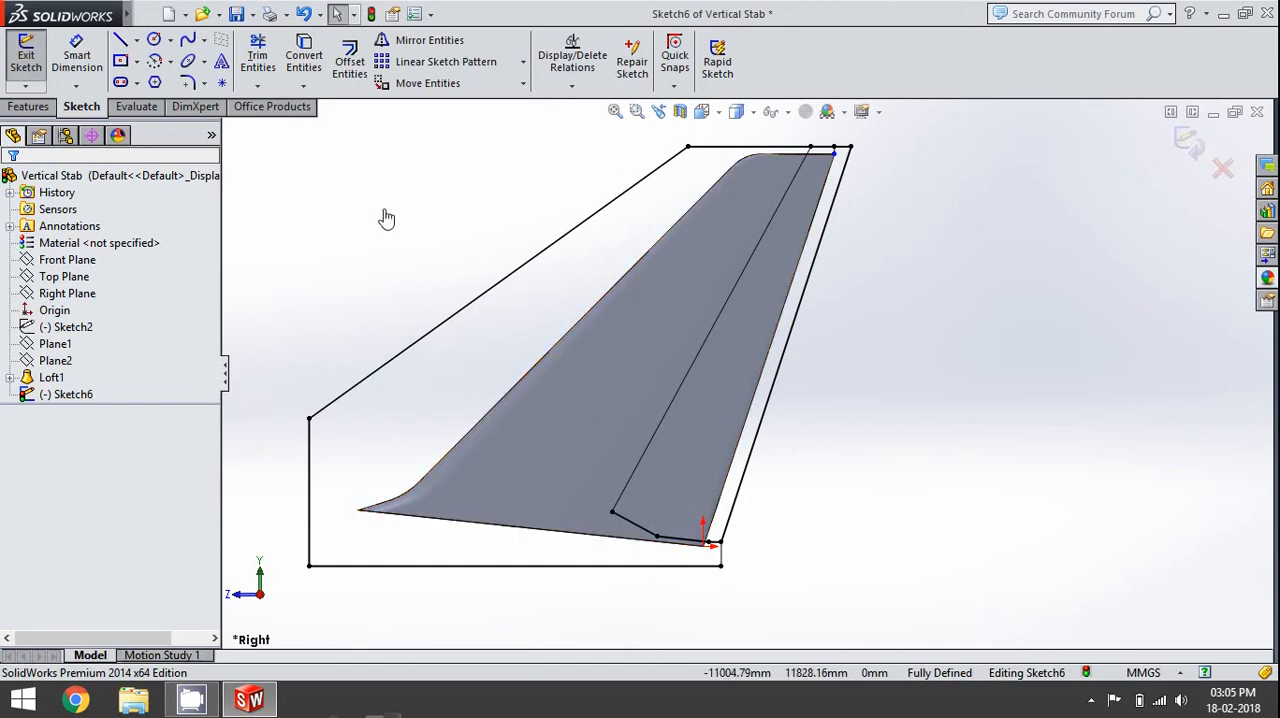
pyautogui.click(137, 44)
pyautogui.scroll(-5, 789, 194)
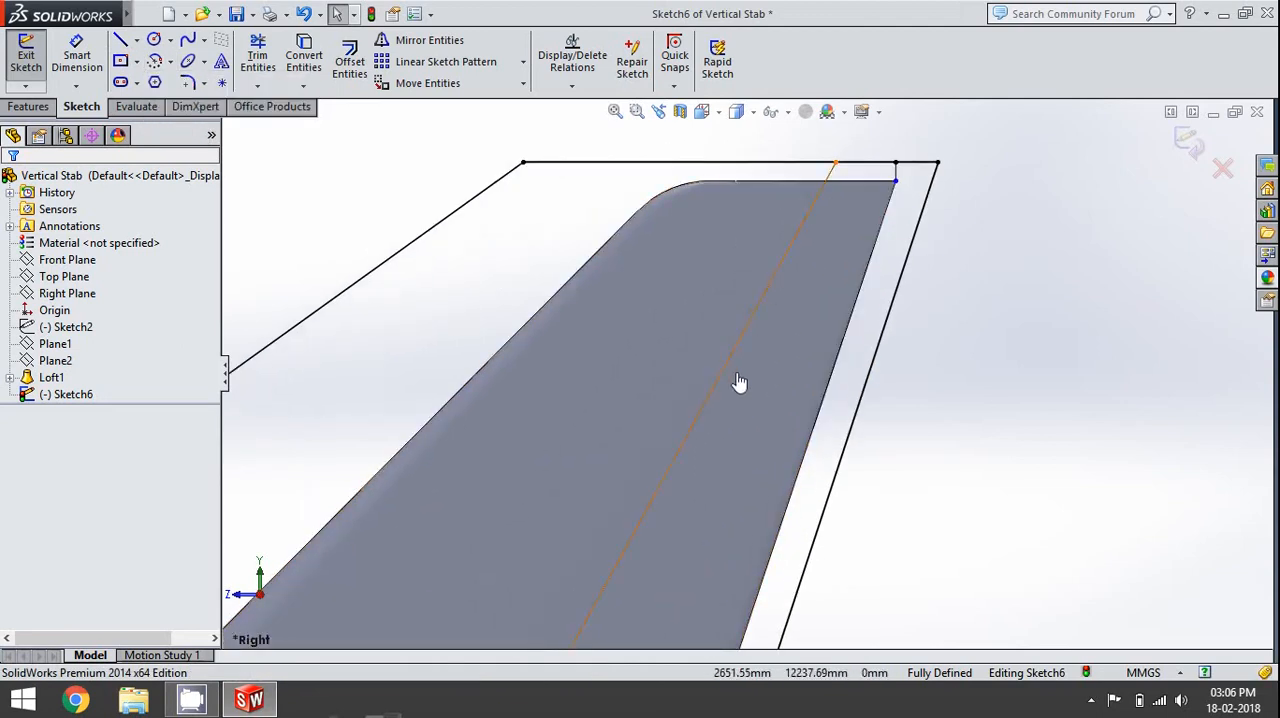
pyautogui.scroll(5, 749, 342)
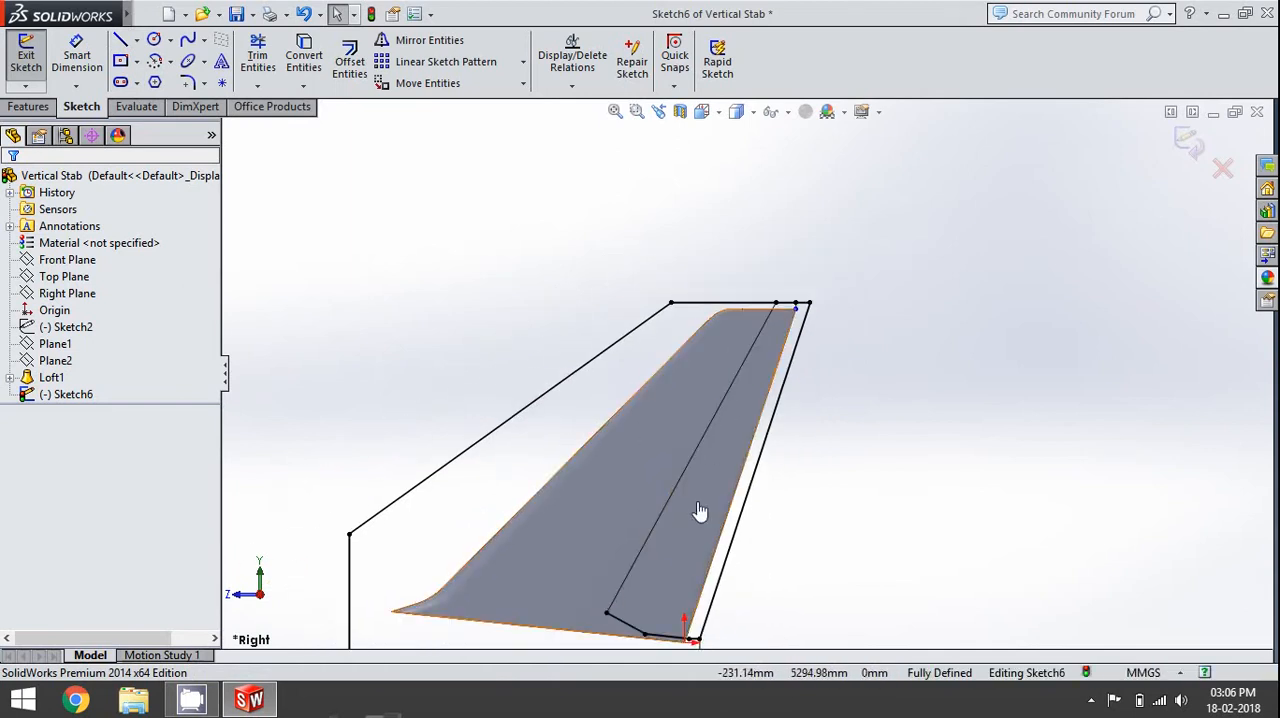
pyautogui.scroll(-5, 762, 345)
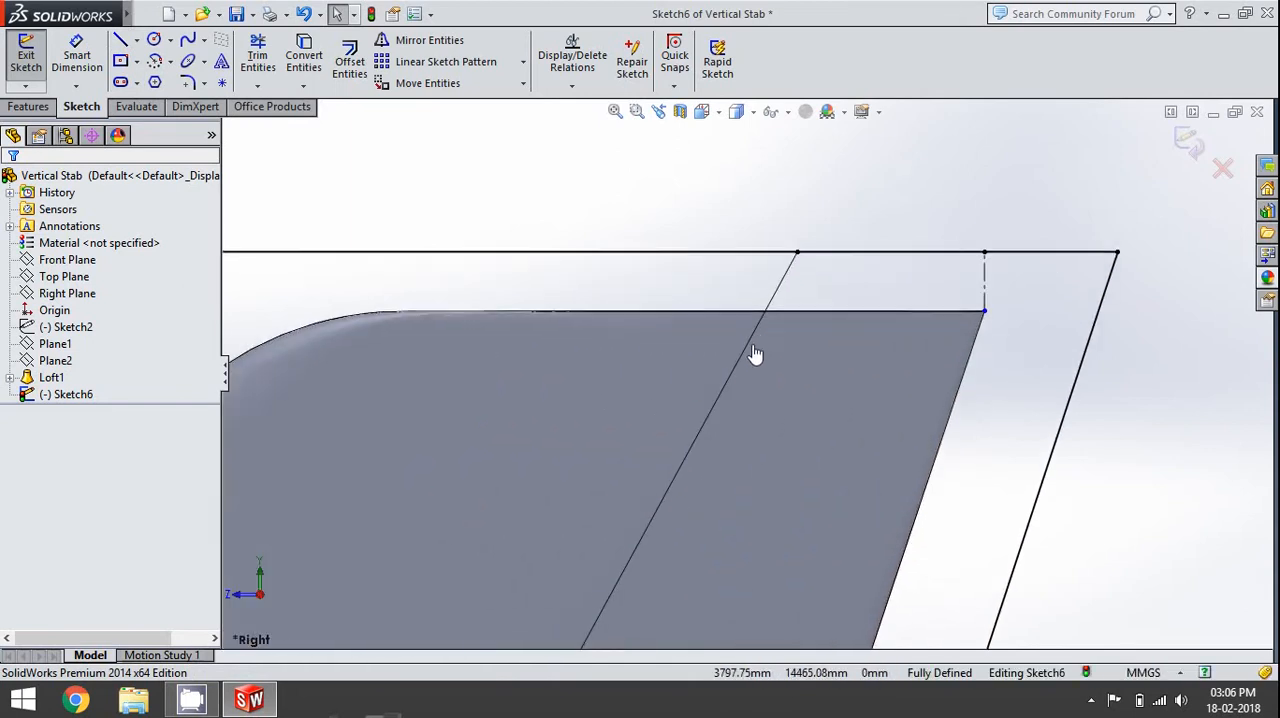
# - Sketch a line along the fin's upper edge, starting forward from the slanted hinge line, and set its length to 25 mm
pyautogui.scroll(-5, 764, 336)
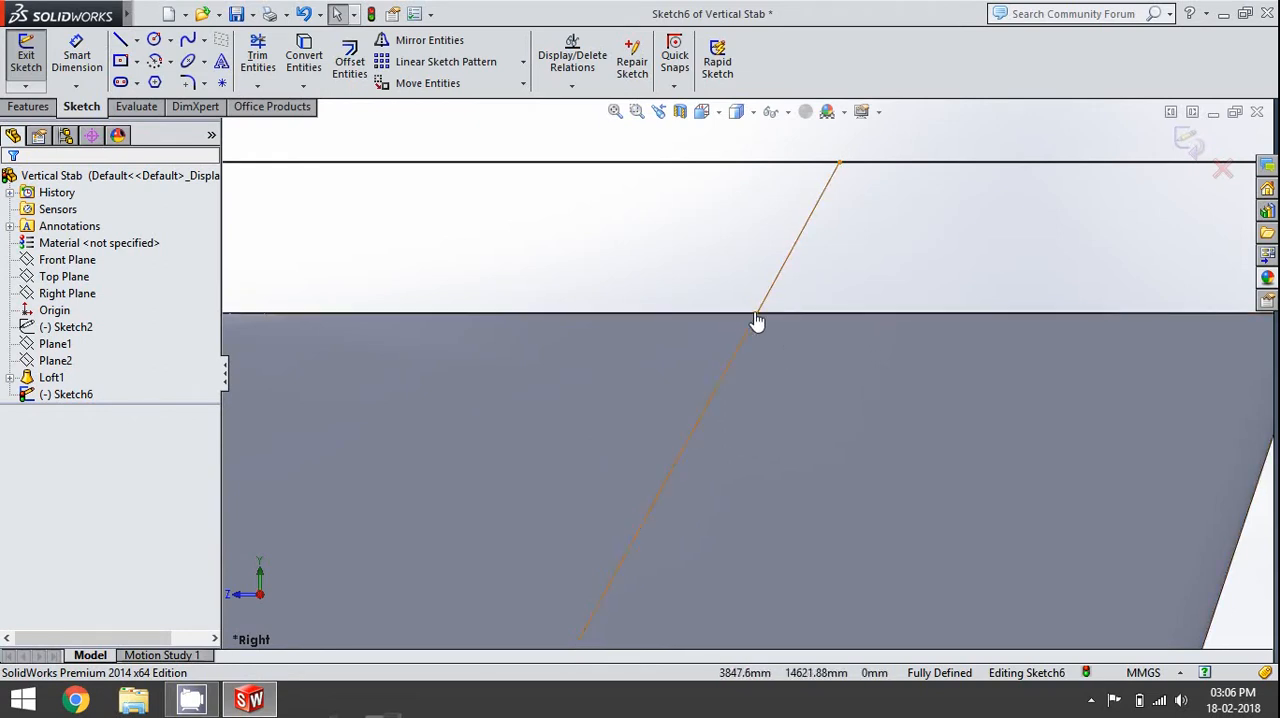
pyautogui.scroll(6, 740, 326)
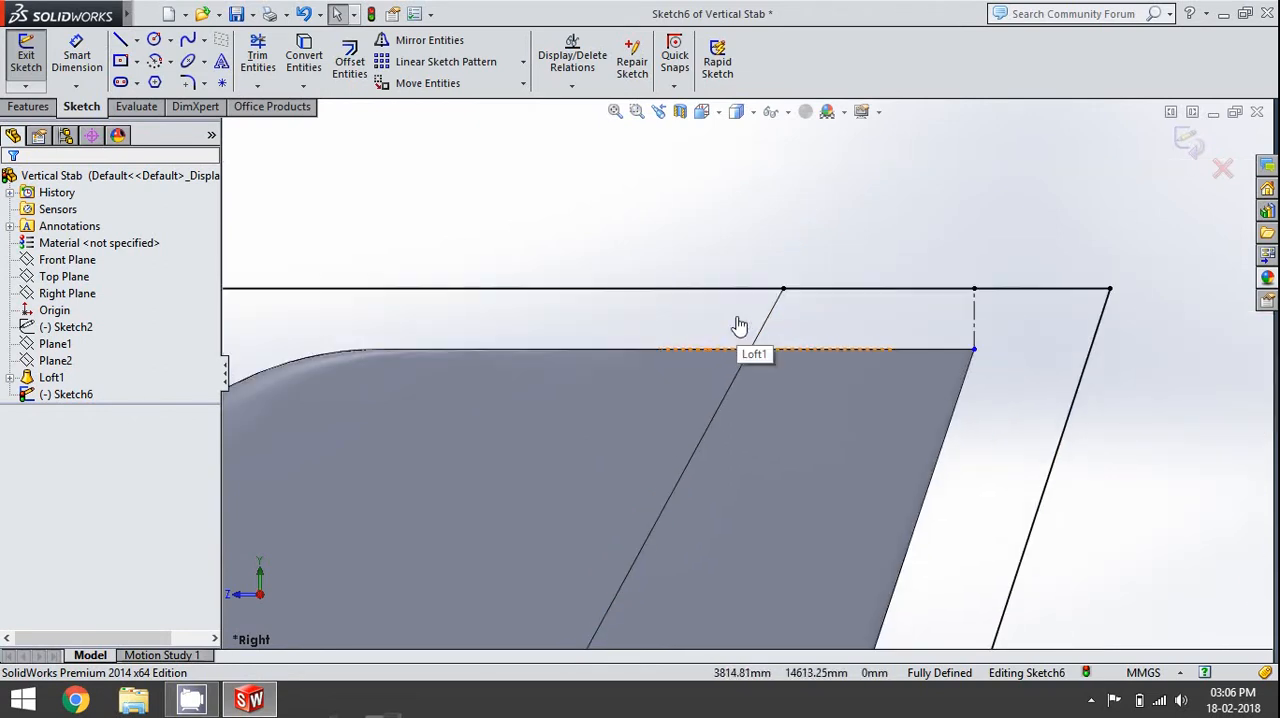
pyautogui.scroll(3, 745, 408)
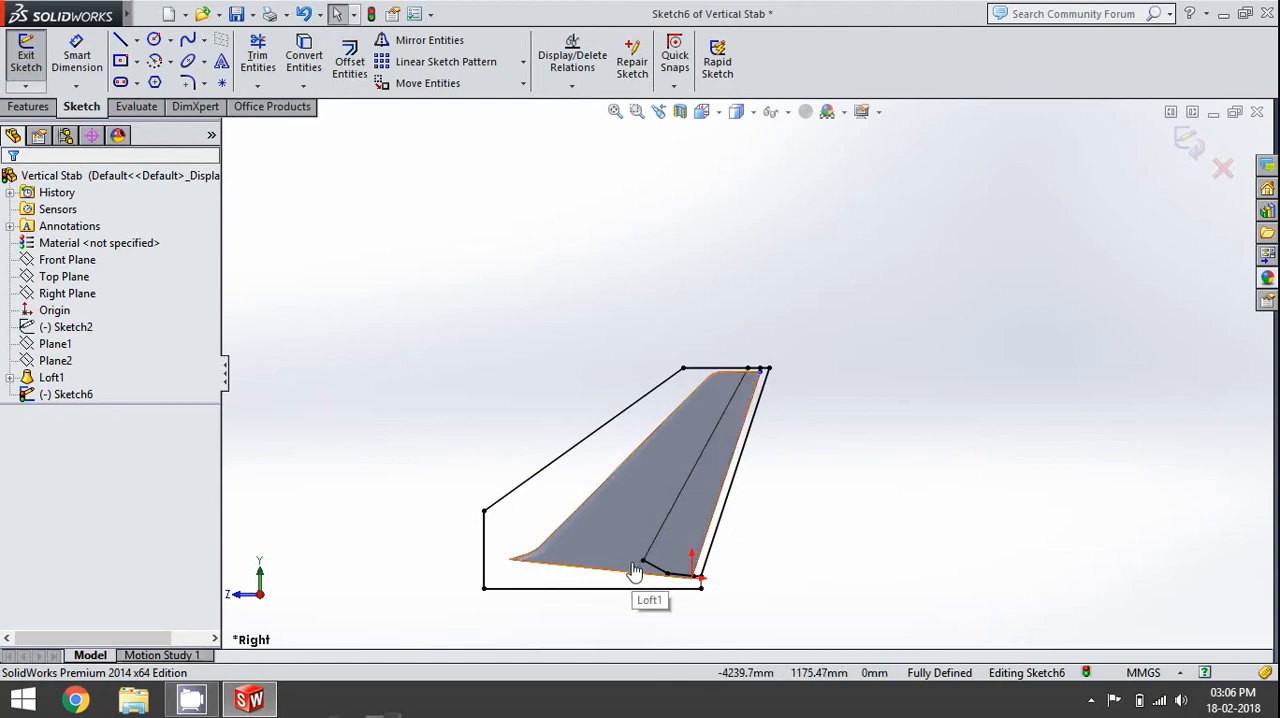
pyautogui.click(120, 40)
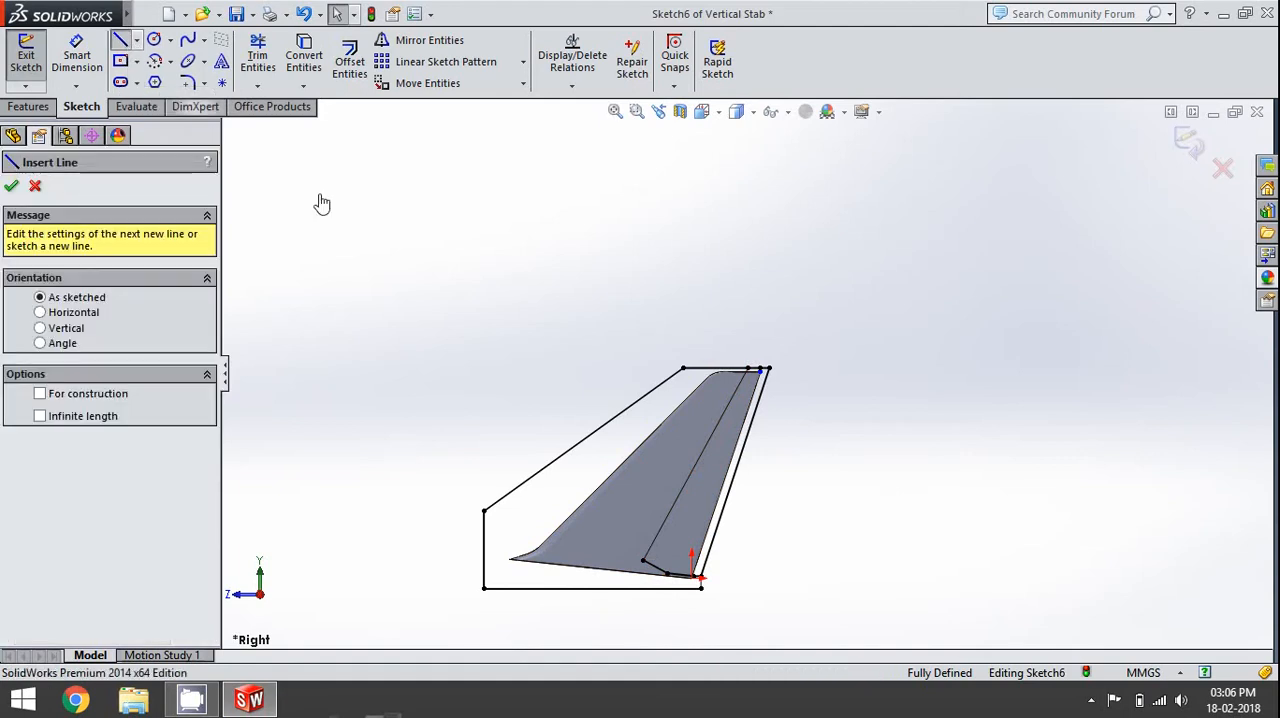
pyautogui.scroll(-3, 729, 395)
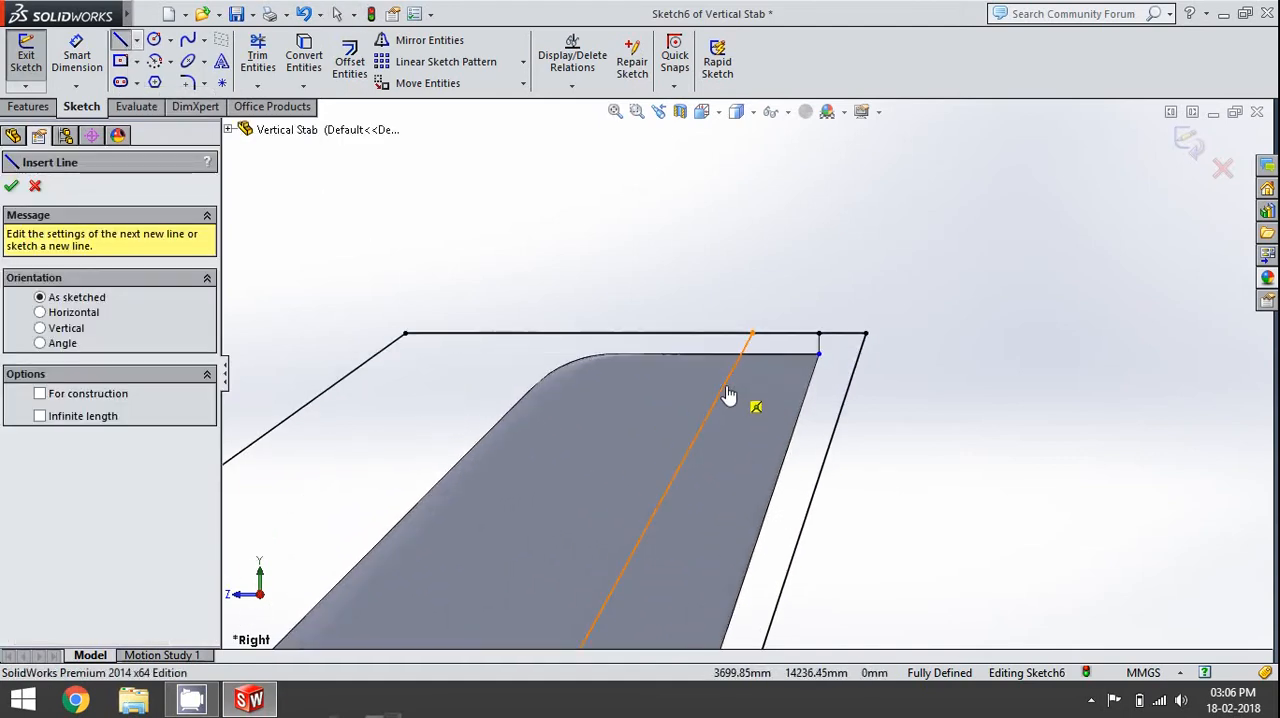
pyautogui.scroll(-5, 729, 395)
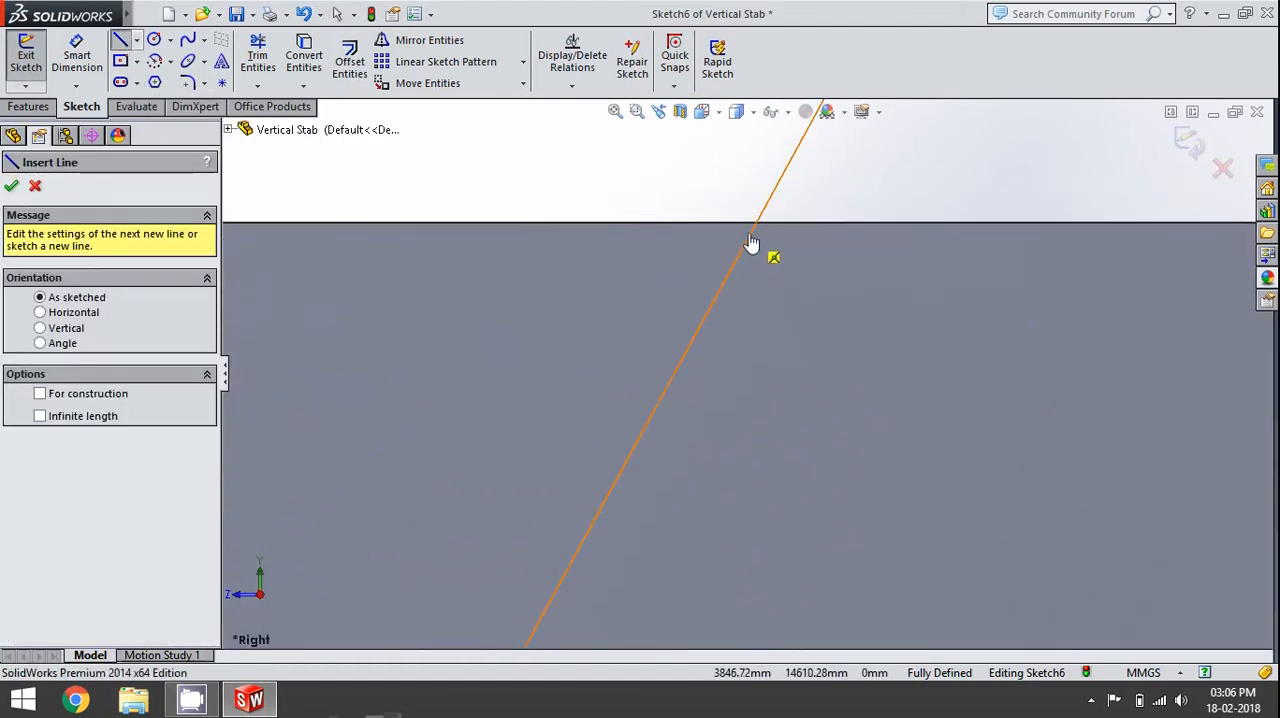
pyautogui.click(757, 234)
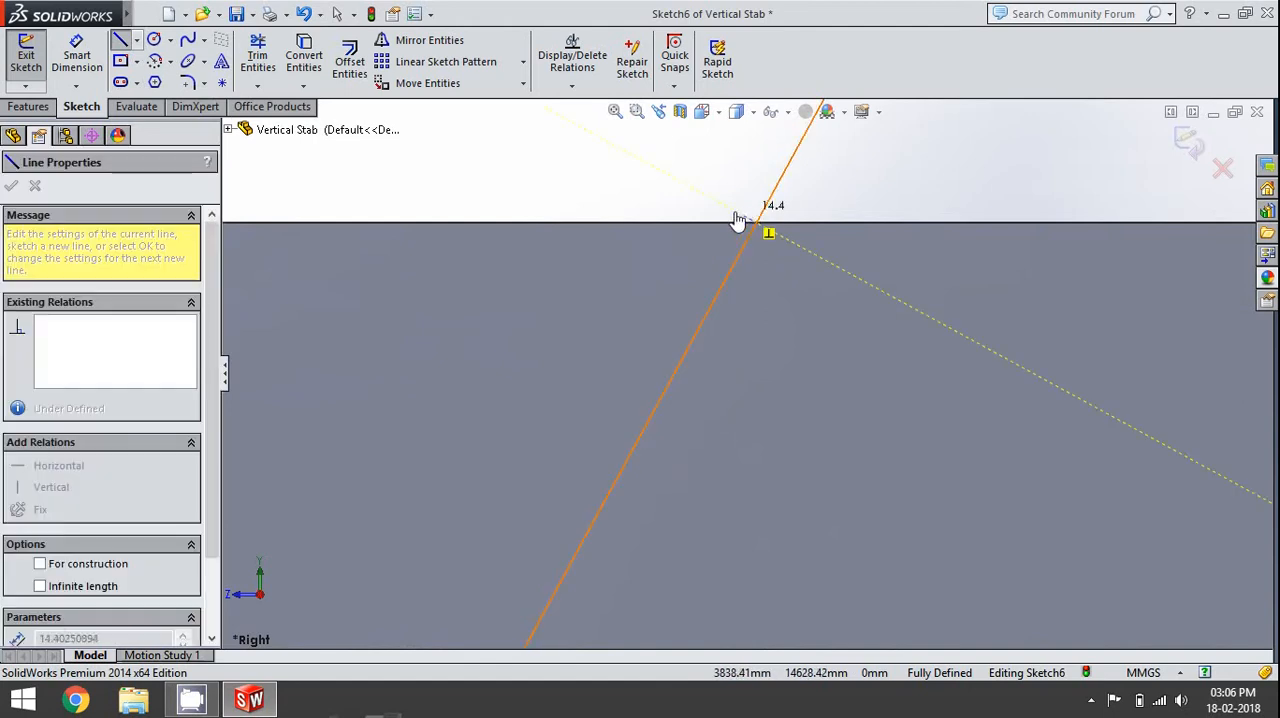
pyautogui.click(727, 229)
pyautogui.press('Escape')
pyautogui.click(737, 229)
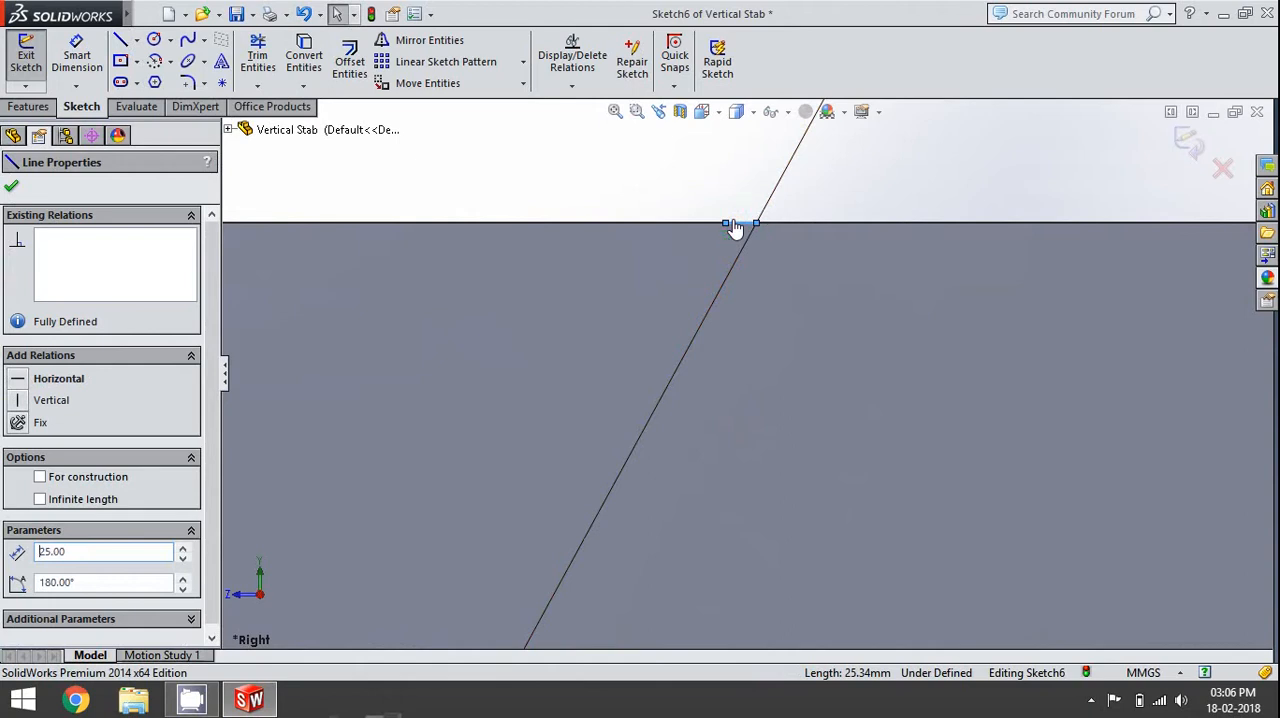
pyautogui.press('Escape')
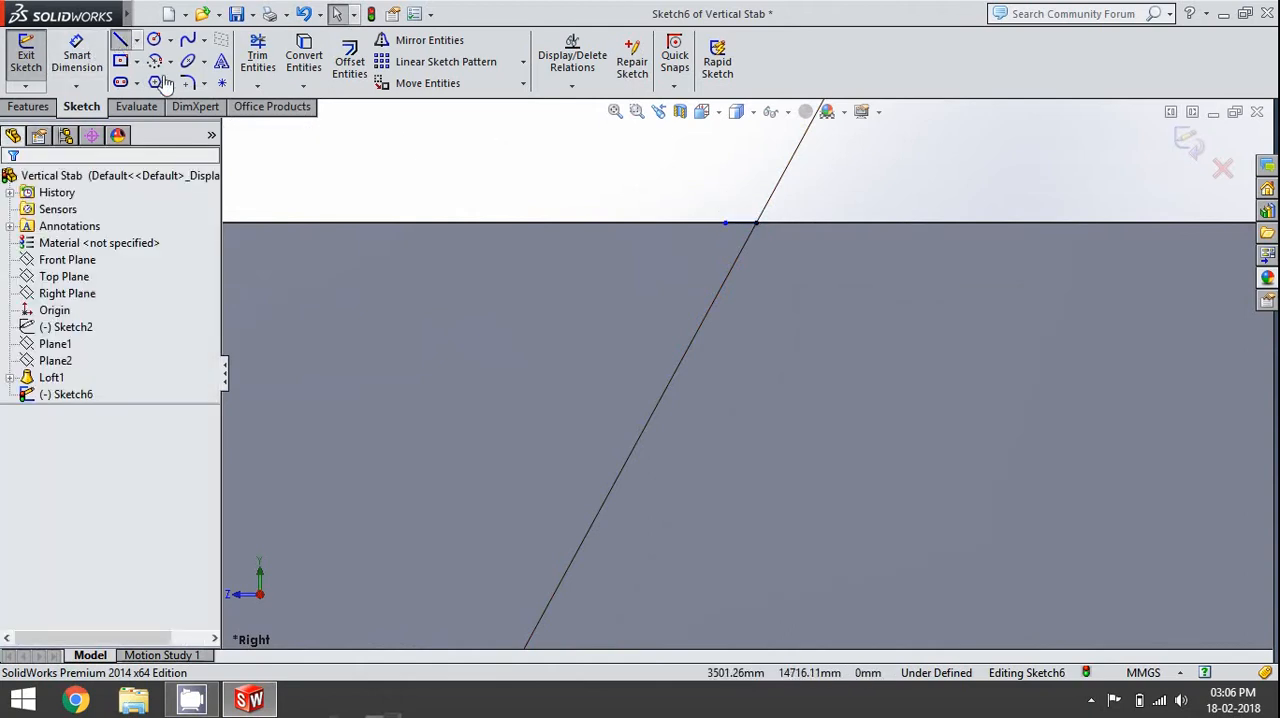
# - Sketch a line from the hinge line's lower corner, collinear with the rudder's angled lower edge and extending forward, and set its length to 100 mm
pyautogui.click(120, 40)
pyautogui.scroll(5, 666, 349)
pyautogui.scroll(3, 666, 349)
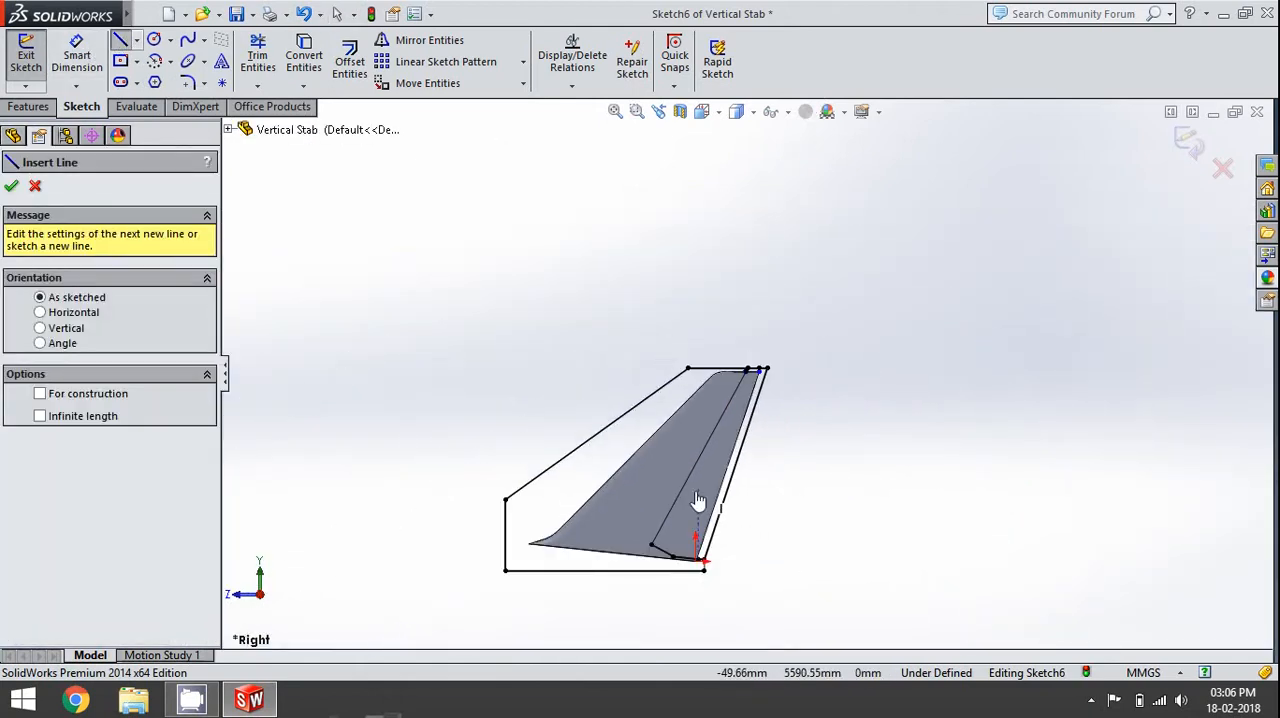
pyautogui.scroll(-6, 680, 525)
pyautogui.scroll(-3, 665, 487)
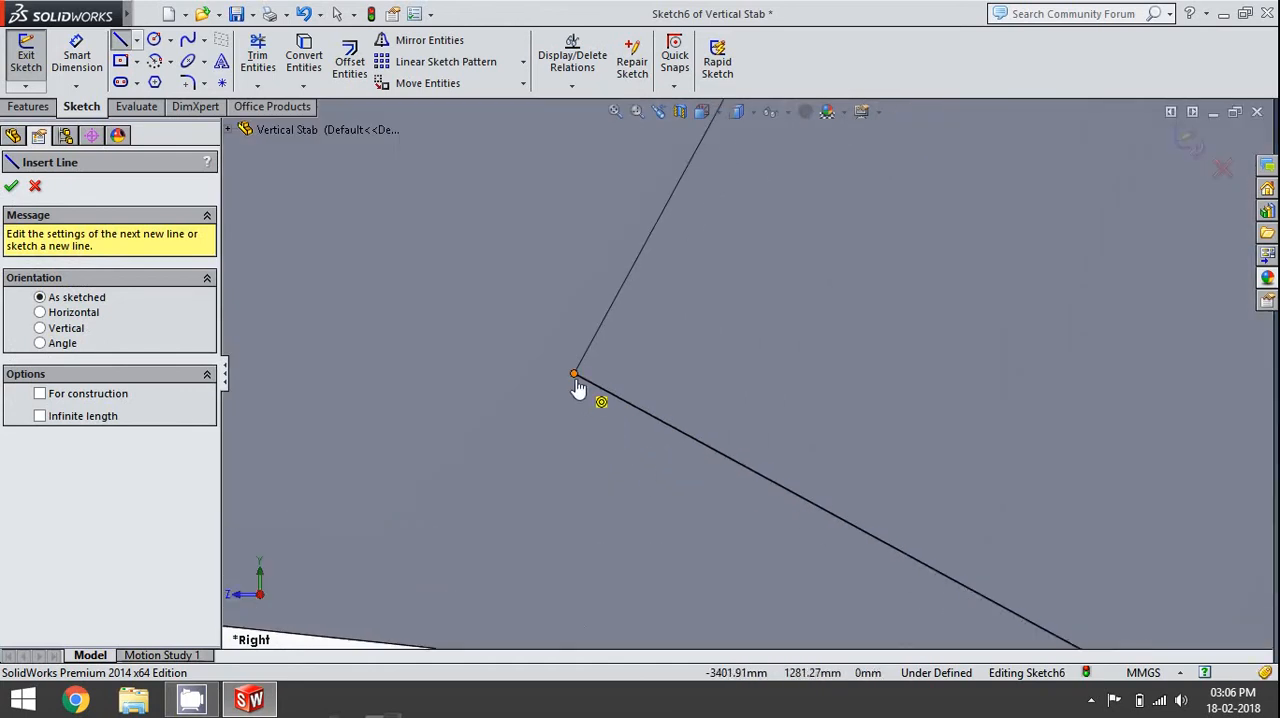
pyautogui.click(572, 370)
pyautogui.press('Escape')
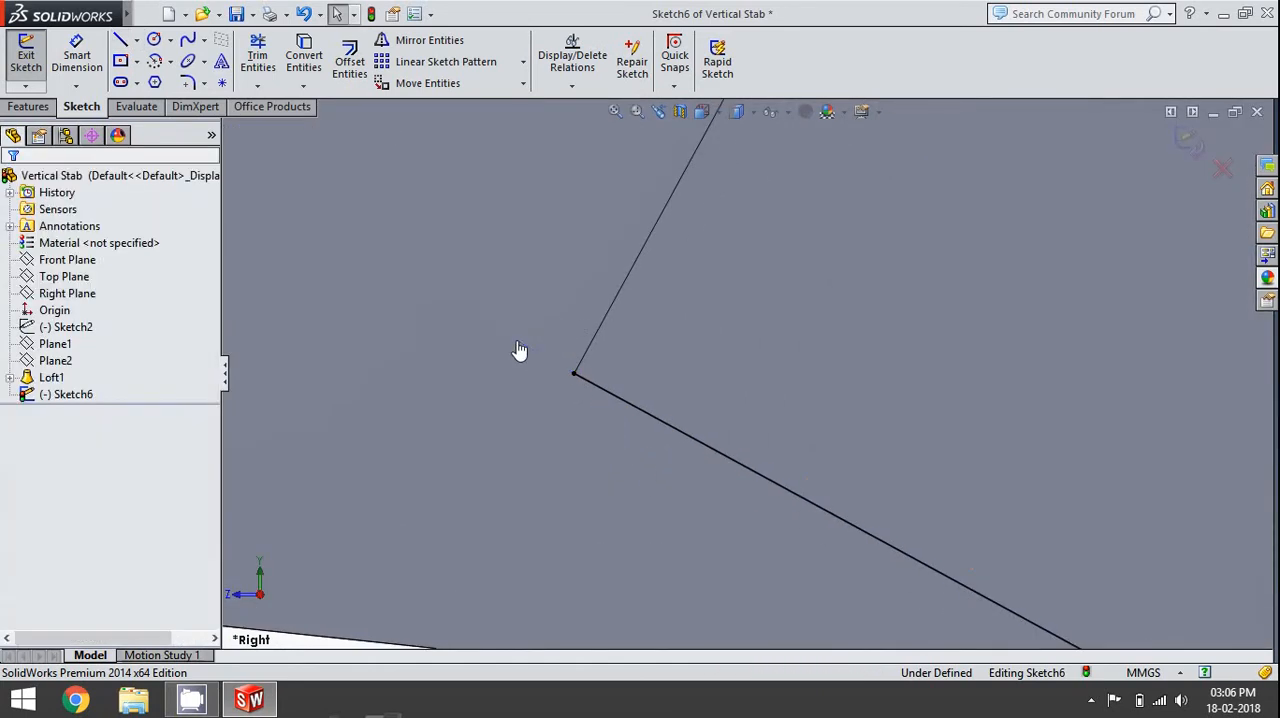
pyautogui.click(120, 40)
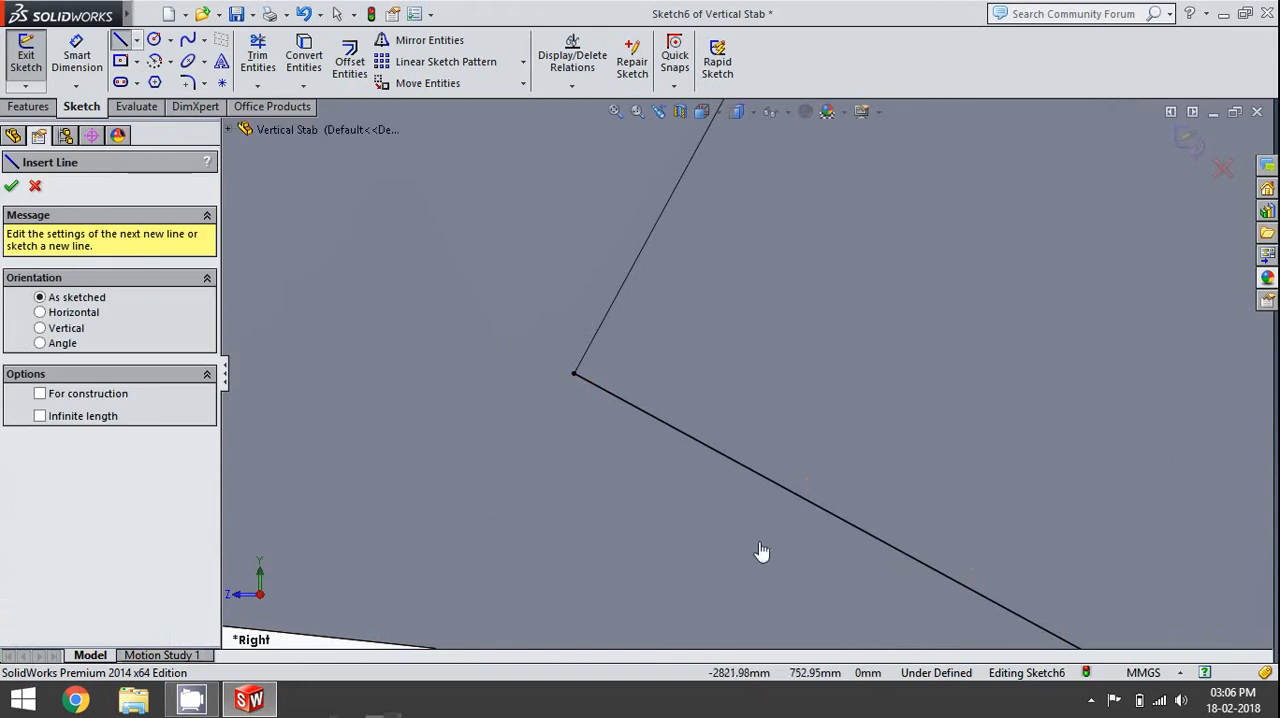
pyautogui.moveTo(573, 375); pyautogui.dragTo(516, 345)
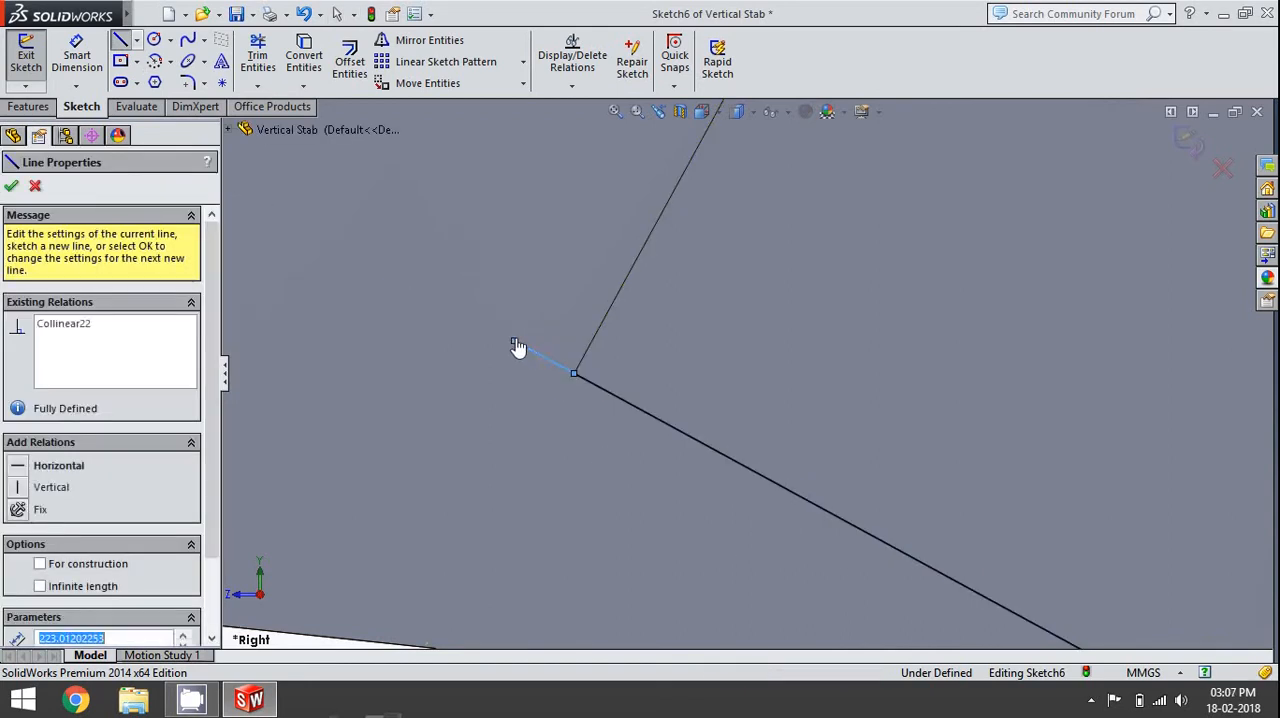
pyautogui.press('Escape')
pyautogui.click(538, 360)
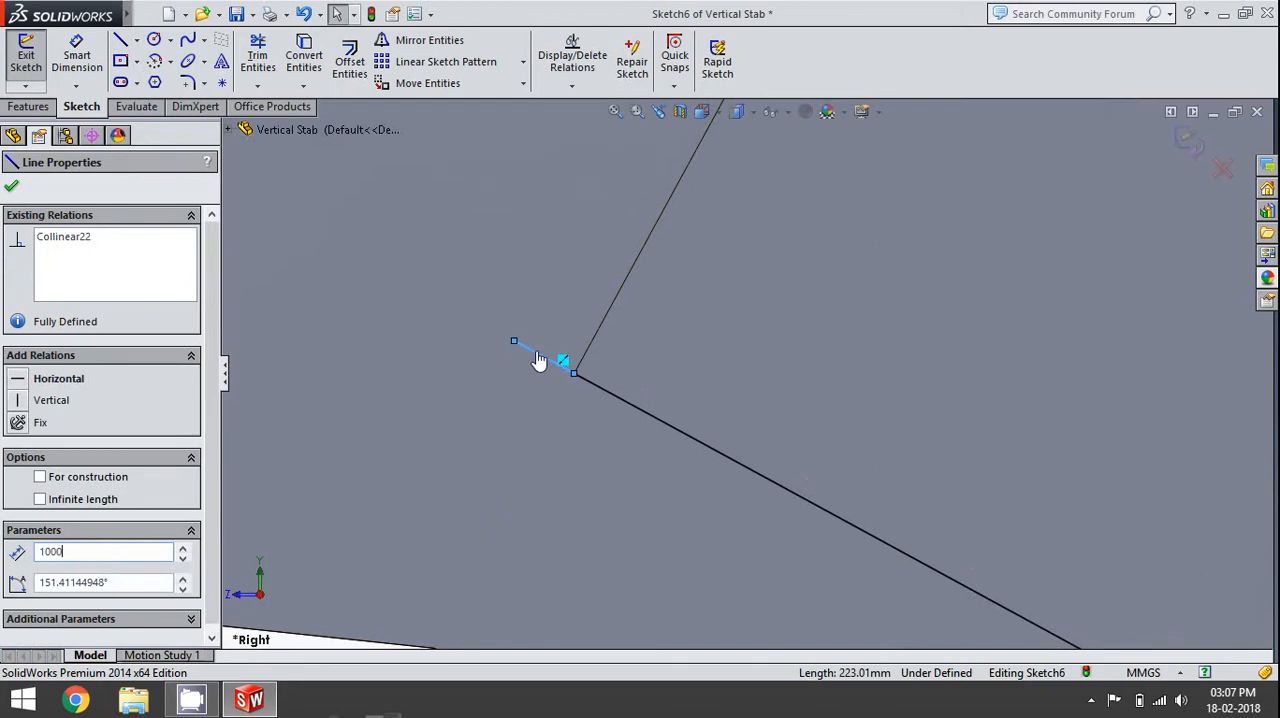
pyautogui.press('Escape')
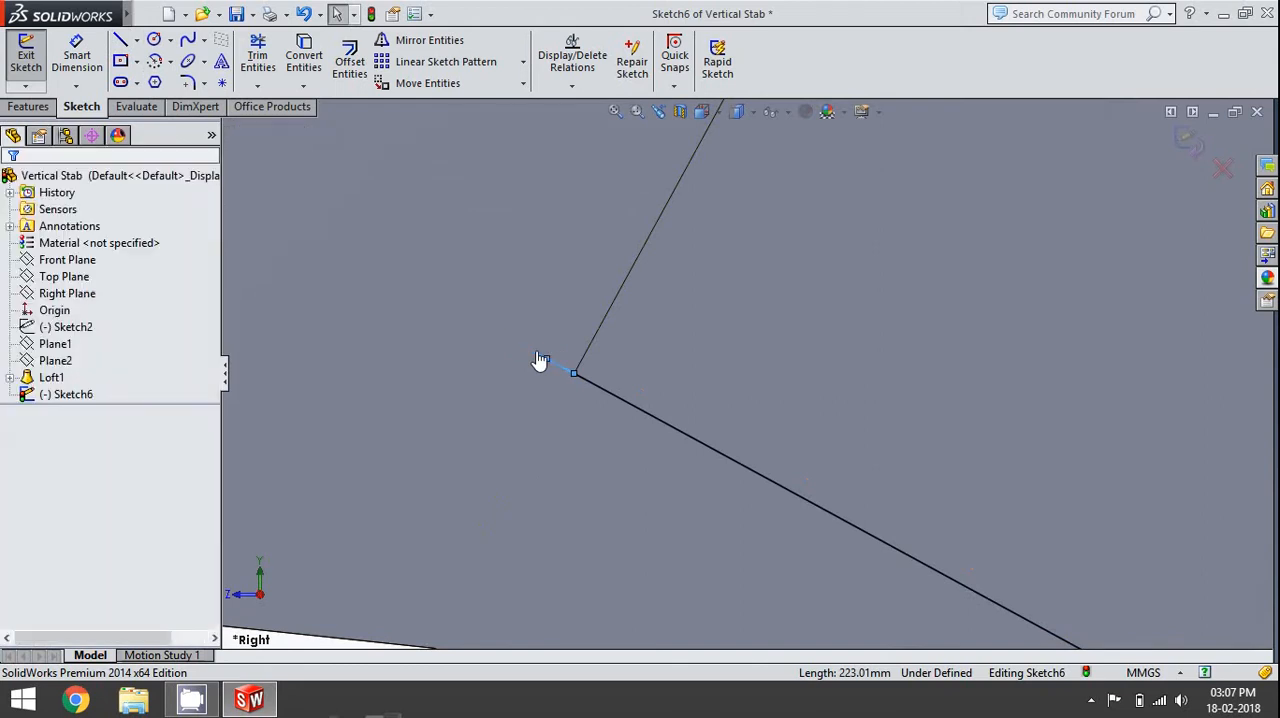
# - Sketch a line from the lower extension's free end to the forward end of the 25 mm line, and continue to the upper boundary line
pyautogui.click(118, 42)
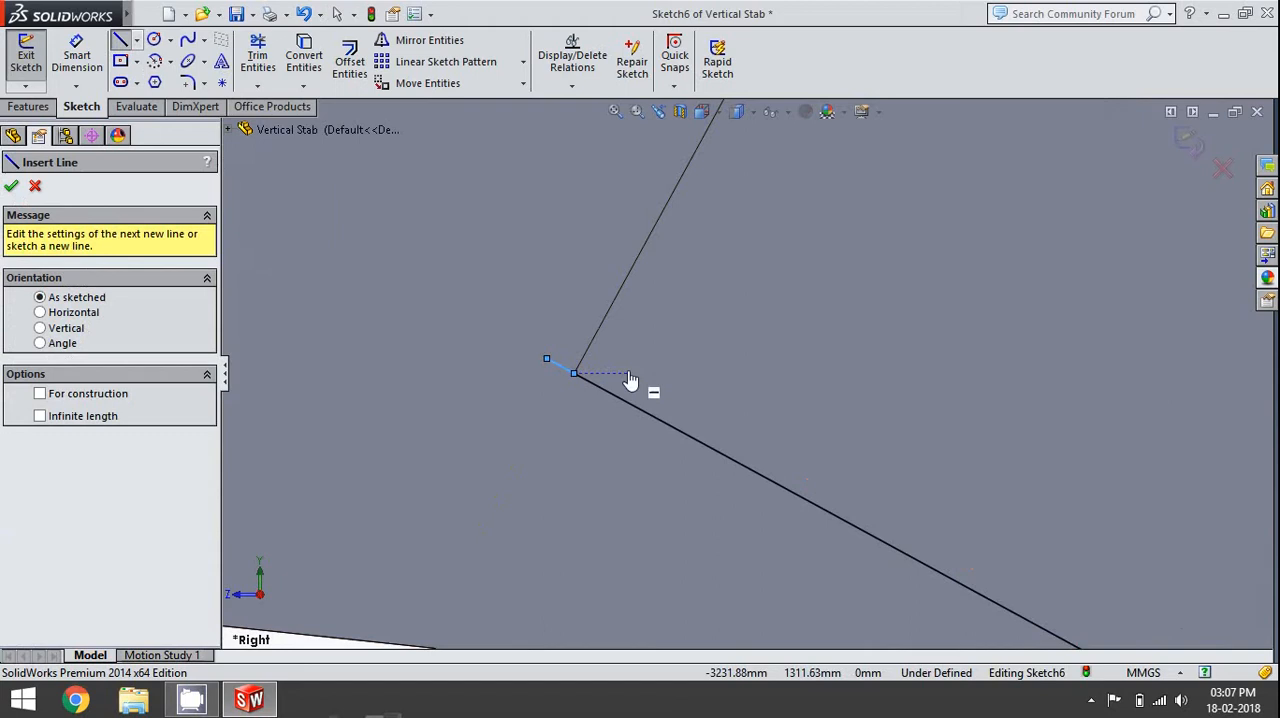
pyautogui.click(576, 377)
pyautogui.scroll(5, 634, 271)
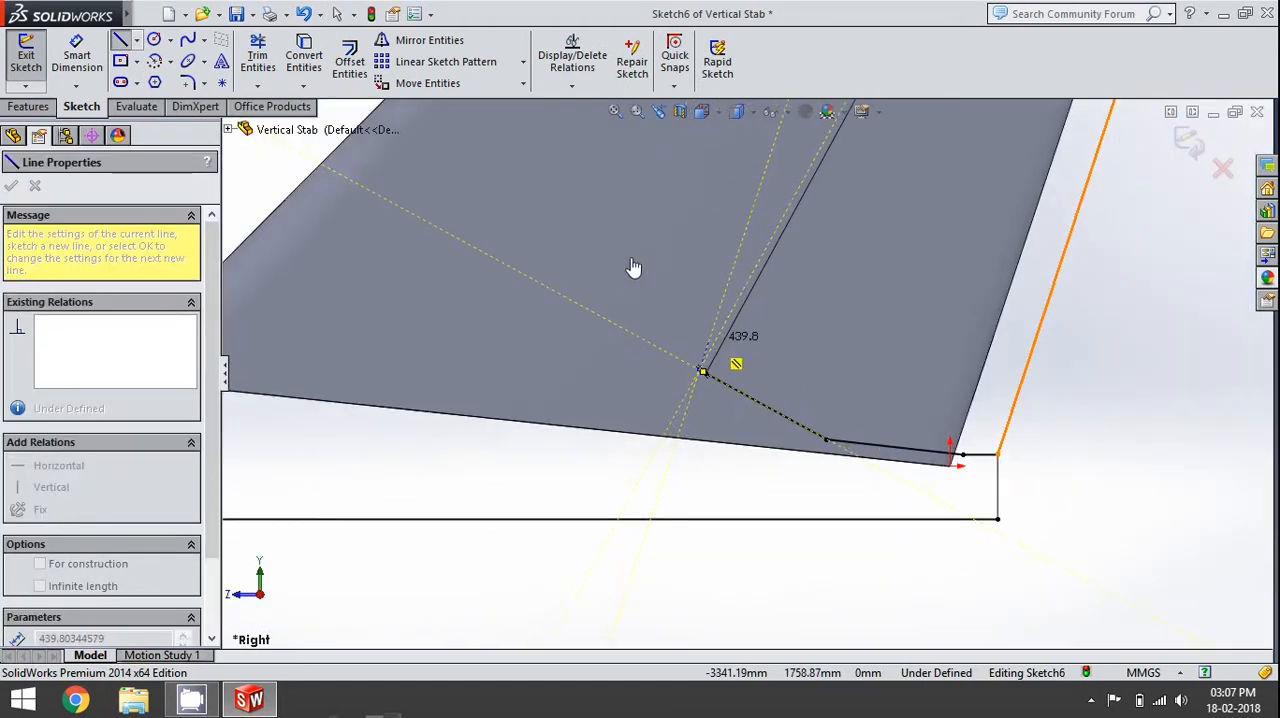
pyautogui.scroll(-4, 770, 235)
pyautogui.scroll(-3, 770, 235)
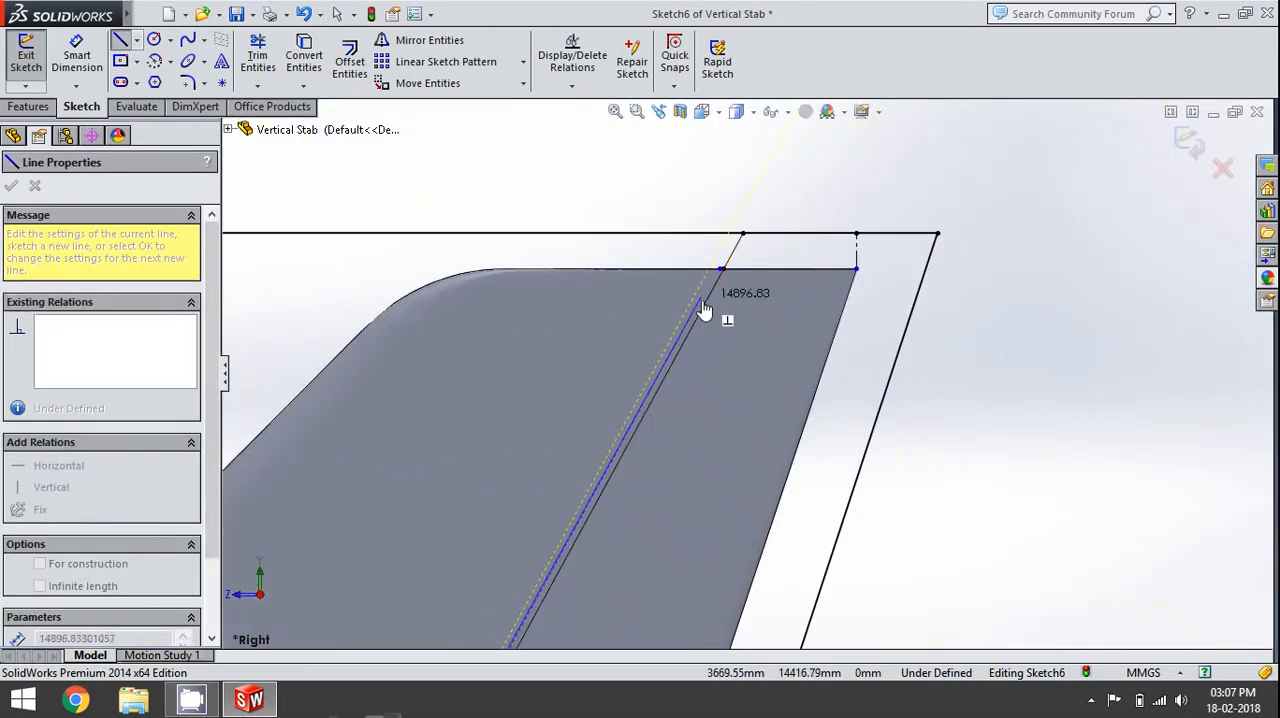
pyautogui.scroll(-2, 763, 266)
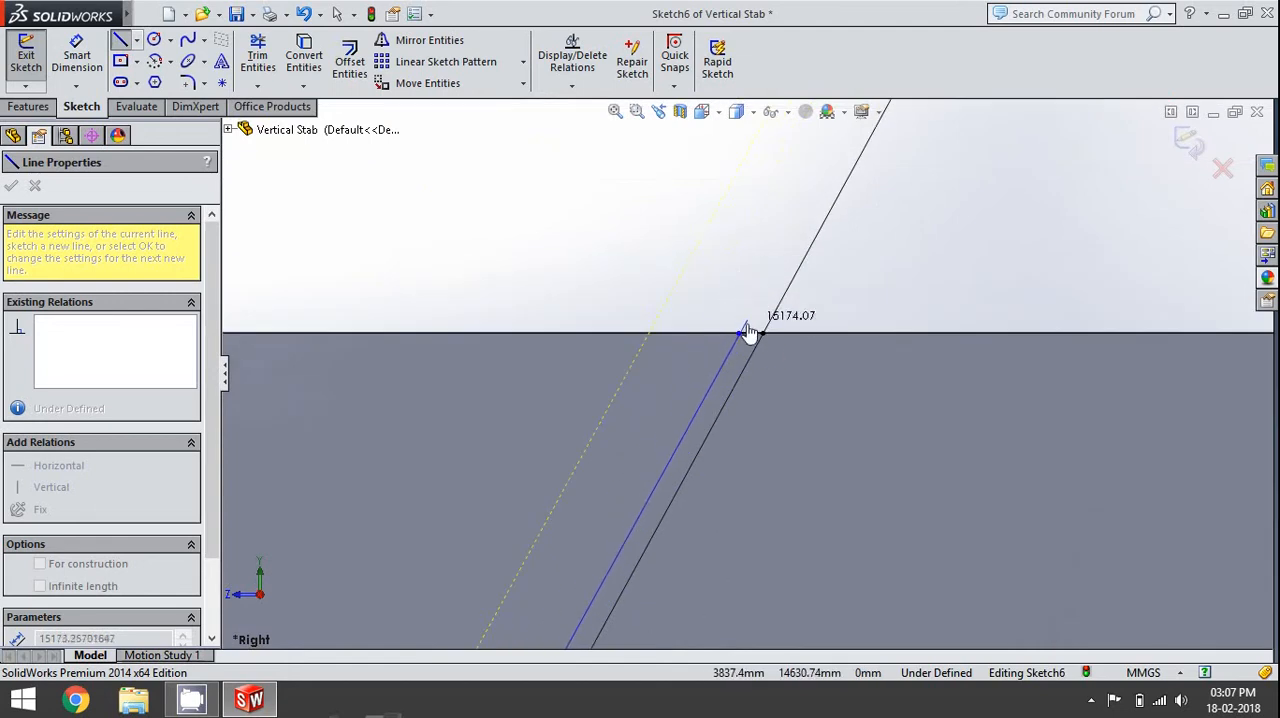
pyautogui.click(747, 333)
pyautogui.scroll(2, 770, 287)
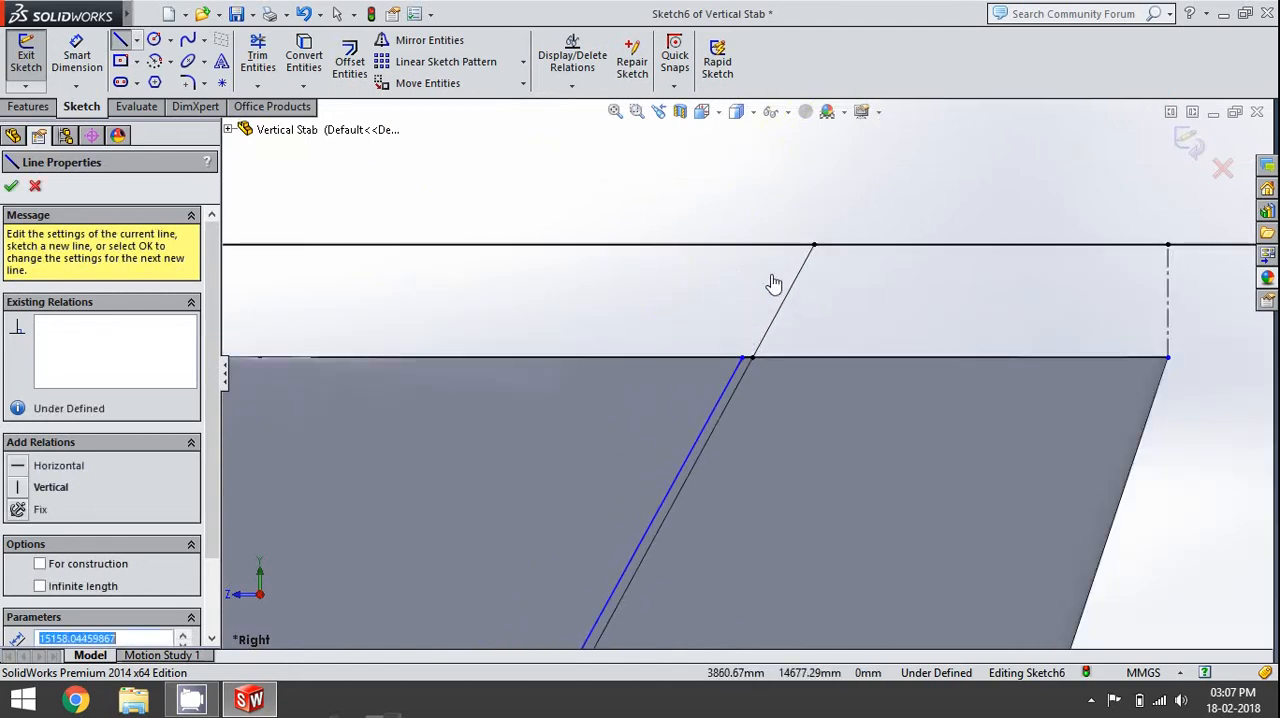
pyautogui.click(745, 360)
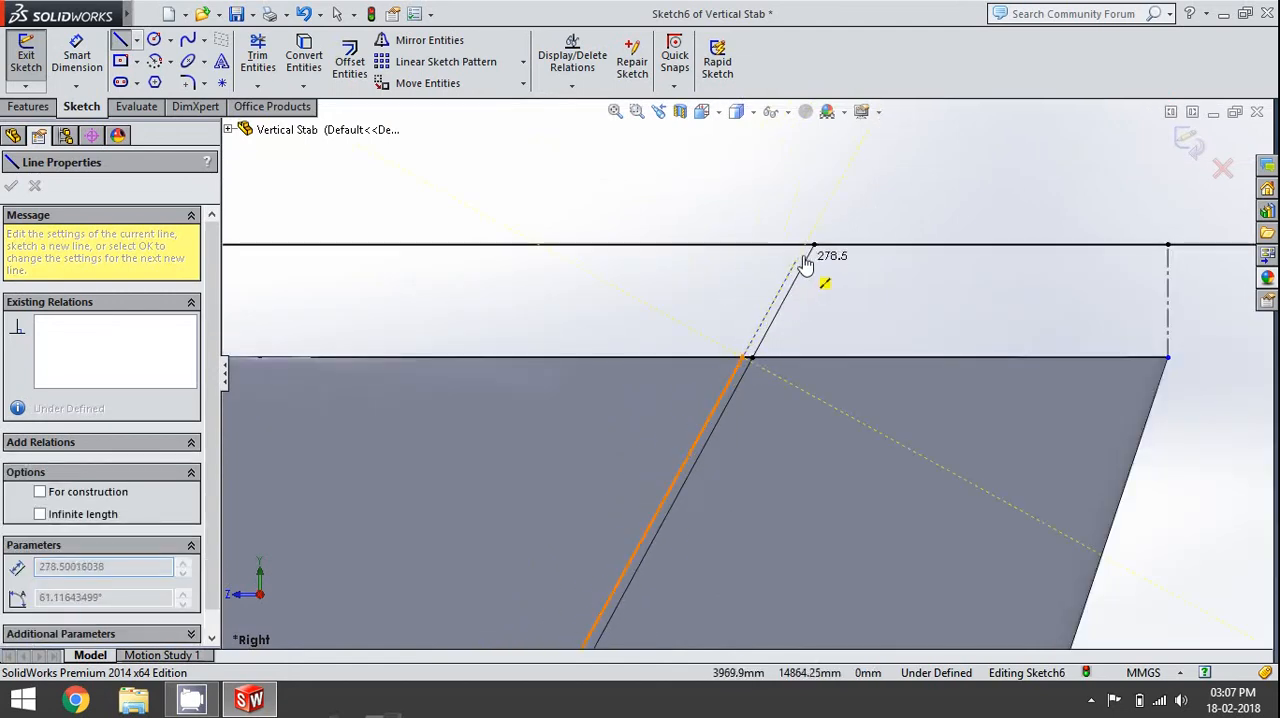
pyautogui.click(809, 249)
pyautogui.press('Escape')
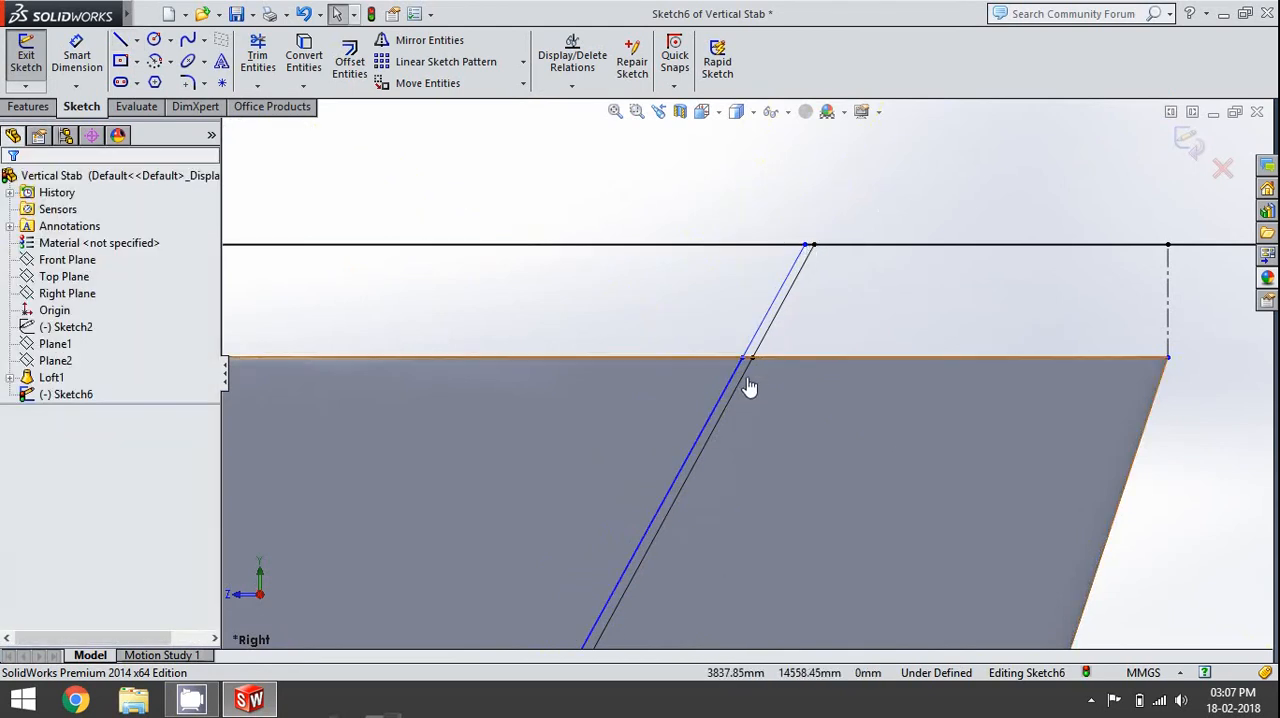
# - Convert the 25 mm line on the fin's upper edge to construction geometry
pyautogui.scroll(-2, 750, 370)
pyautogui.click(750, 364)
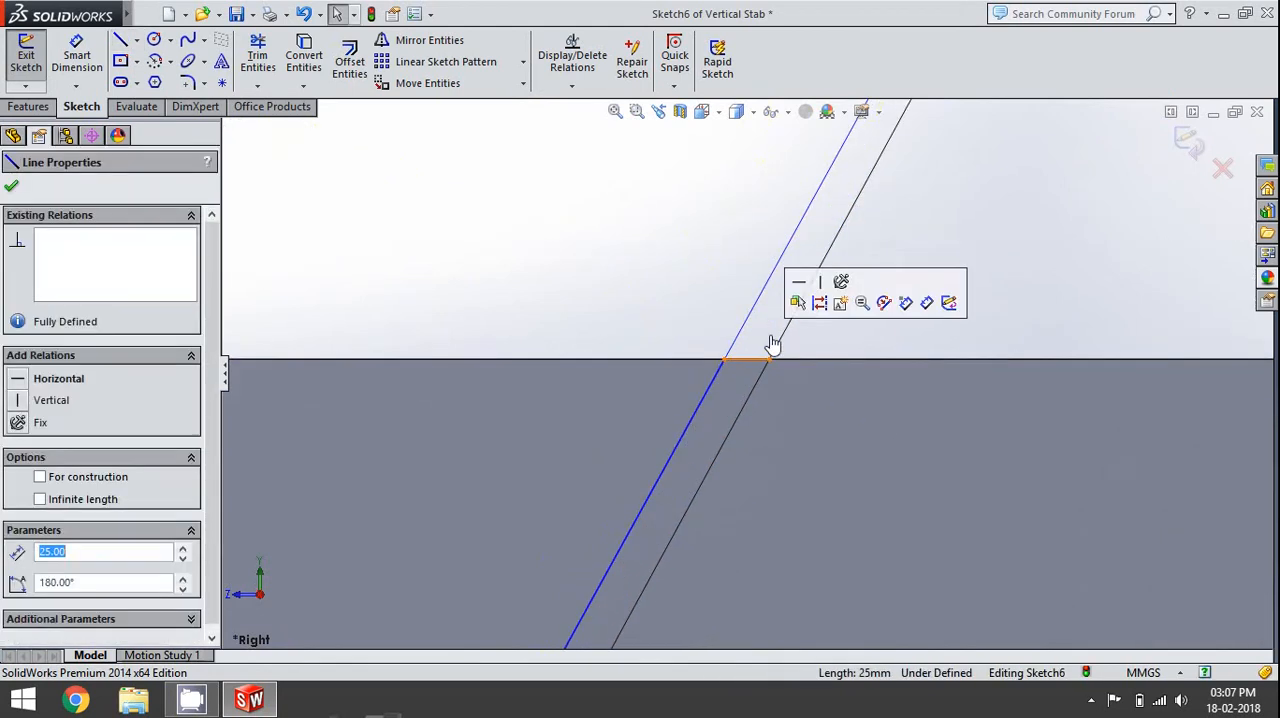
pyautogui.click(821, 306)
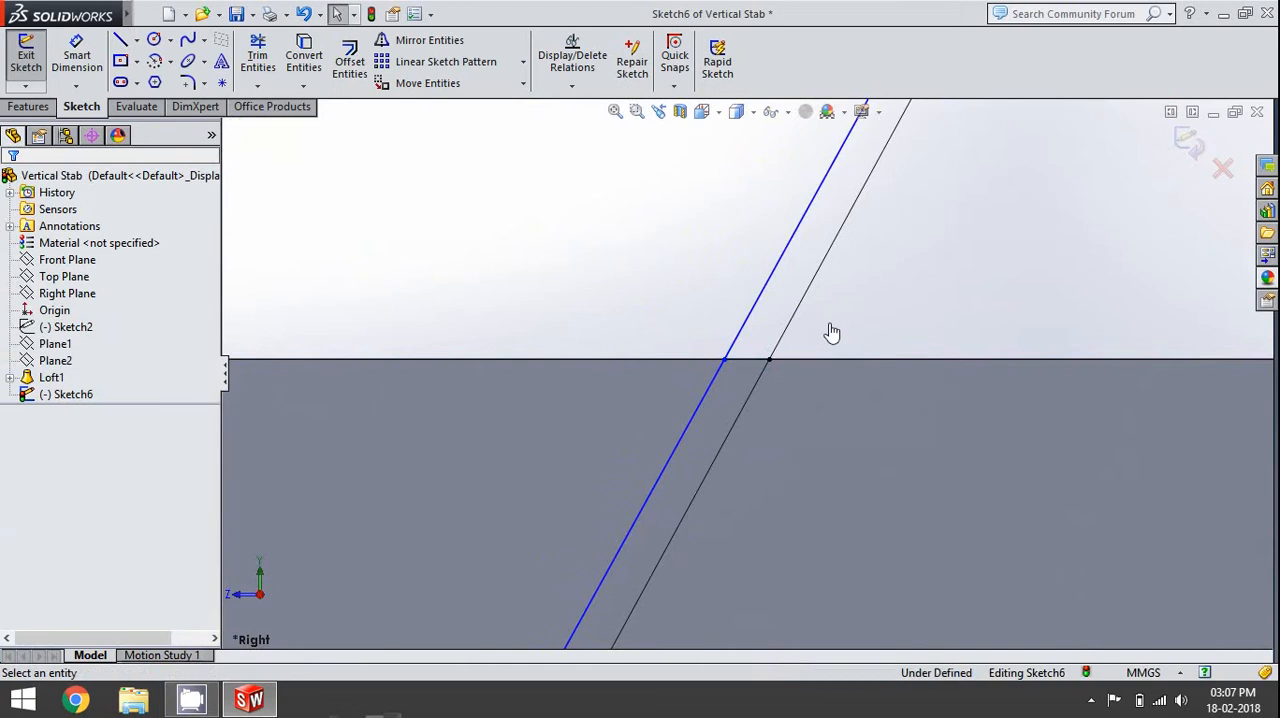
# - Examine the gap between the two slanted hinge lines at the rudder's lower corner and the relations of the original hinge line and angled edge
pyautogui.scroll(3, 794, 329)
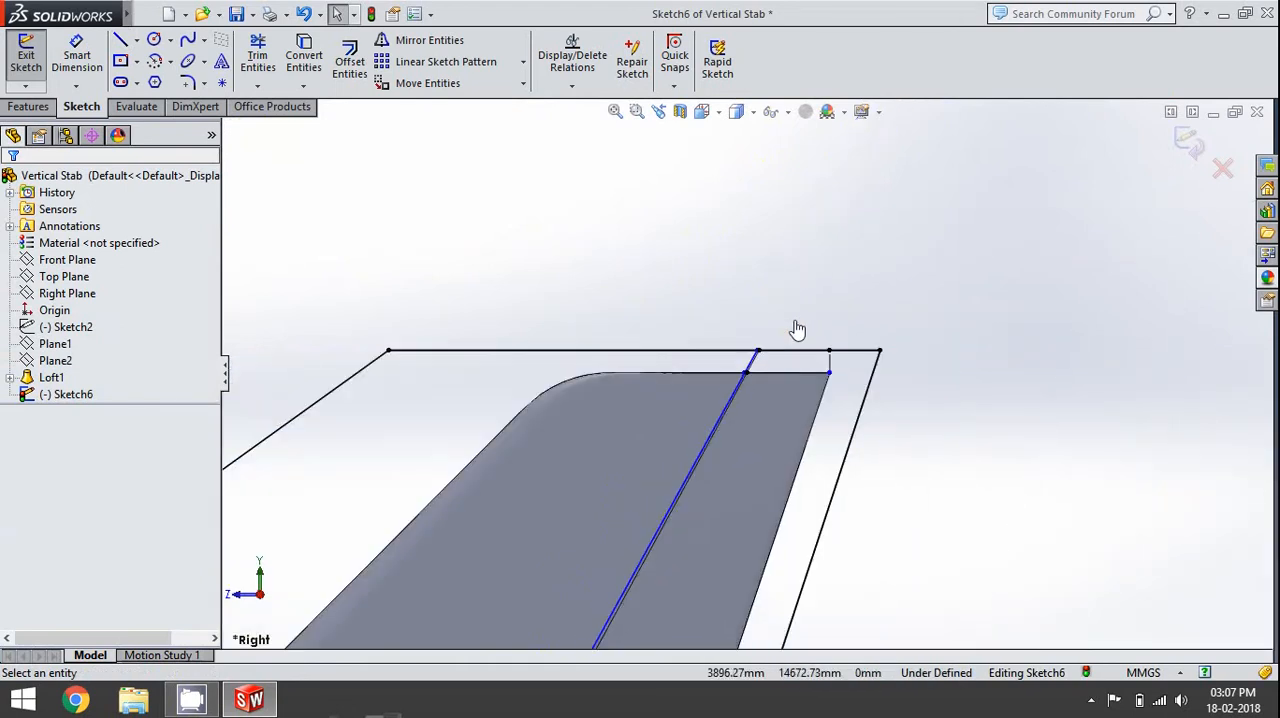
pyautogui.scroll(3, 795, 332)
pyautogui.scroll(-4, 620, 437)
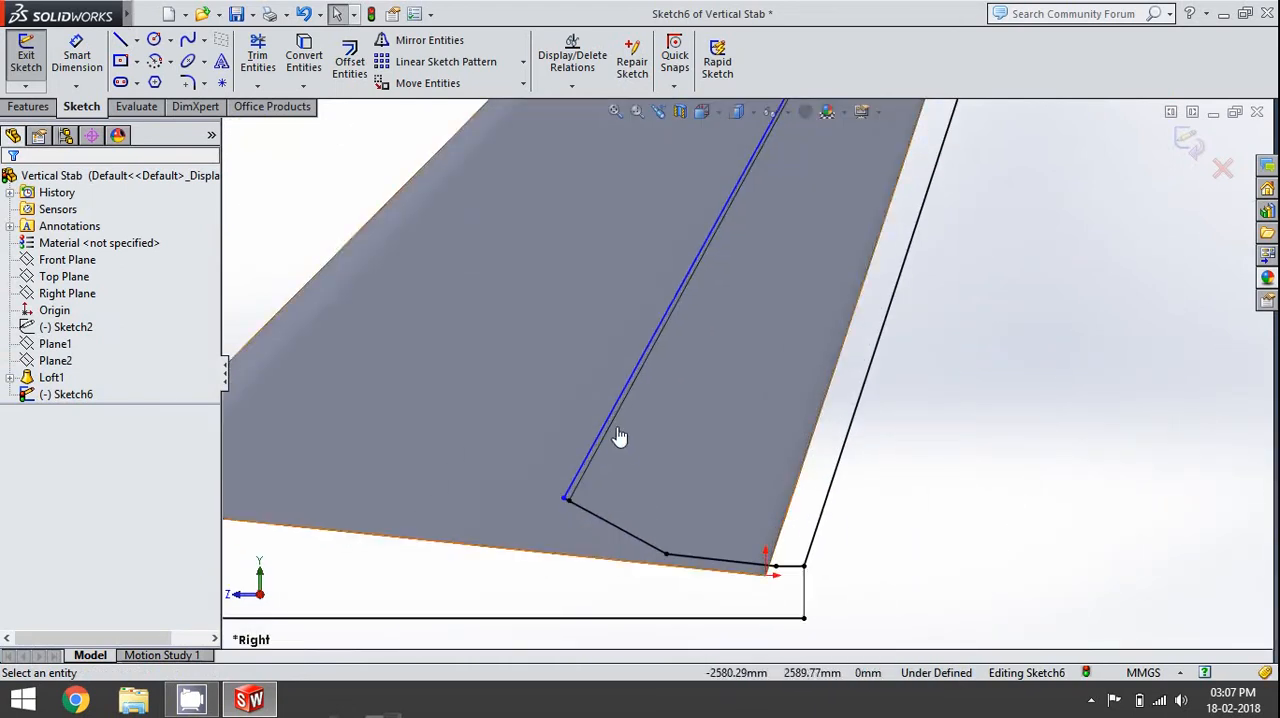
pyautogui.scroll(-3, 617, 543)
pyautogui.scroll(2, 646, 551)
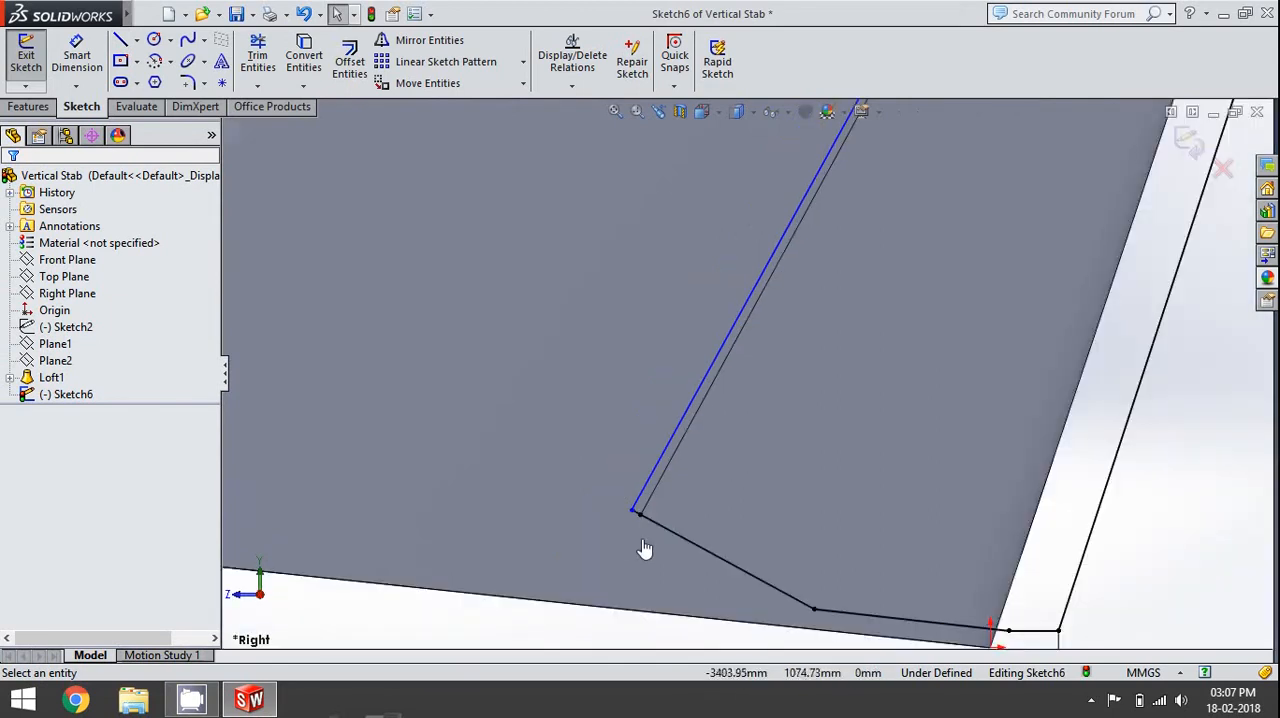
pyautogui.click(649, 484)
pyautogui.click(655, 495)
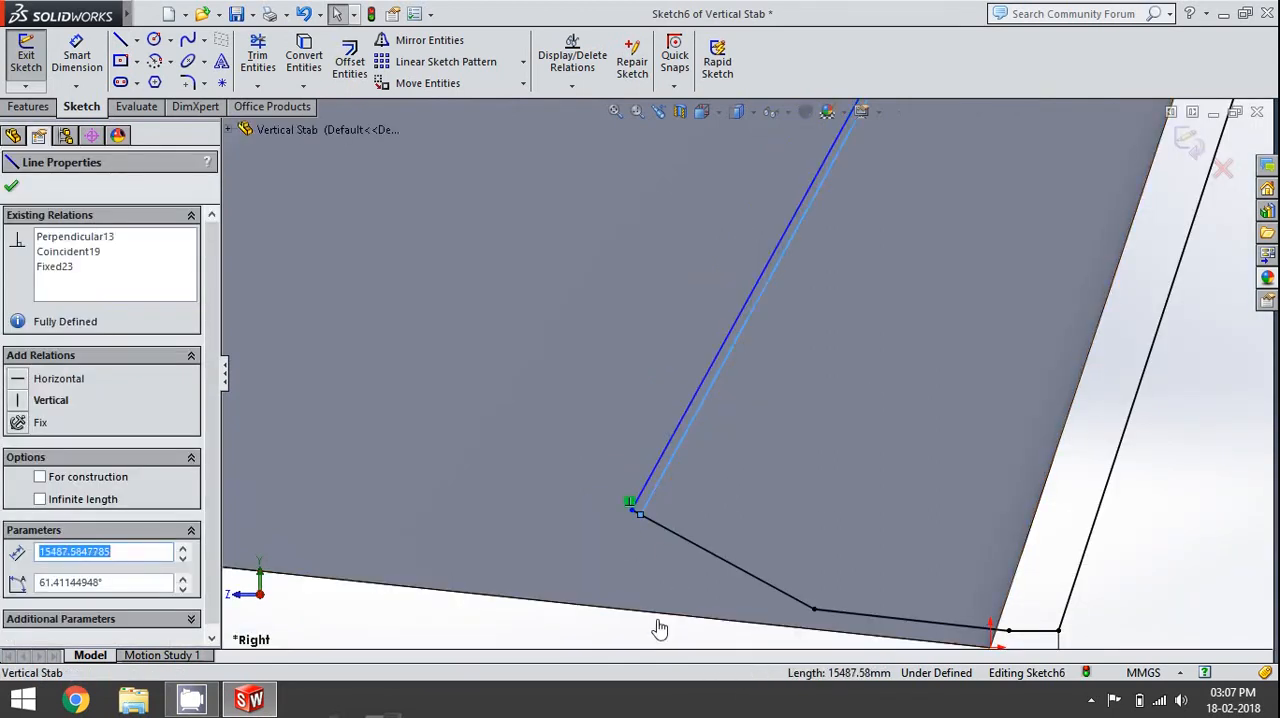
pyautogui.click(659, 626)
pyautogui.scroll(-5, 670, 546)
pyautogui.click(617, 418)
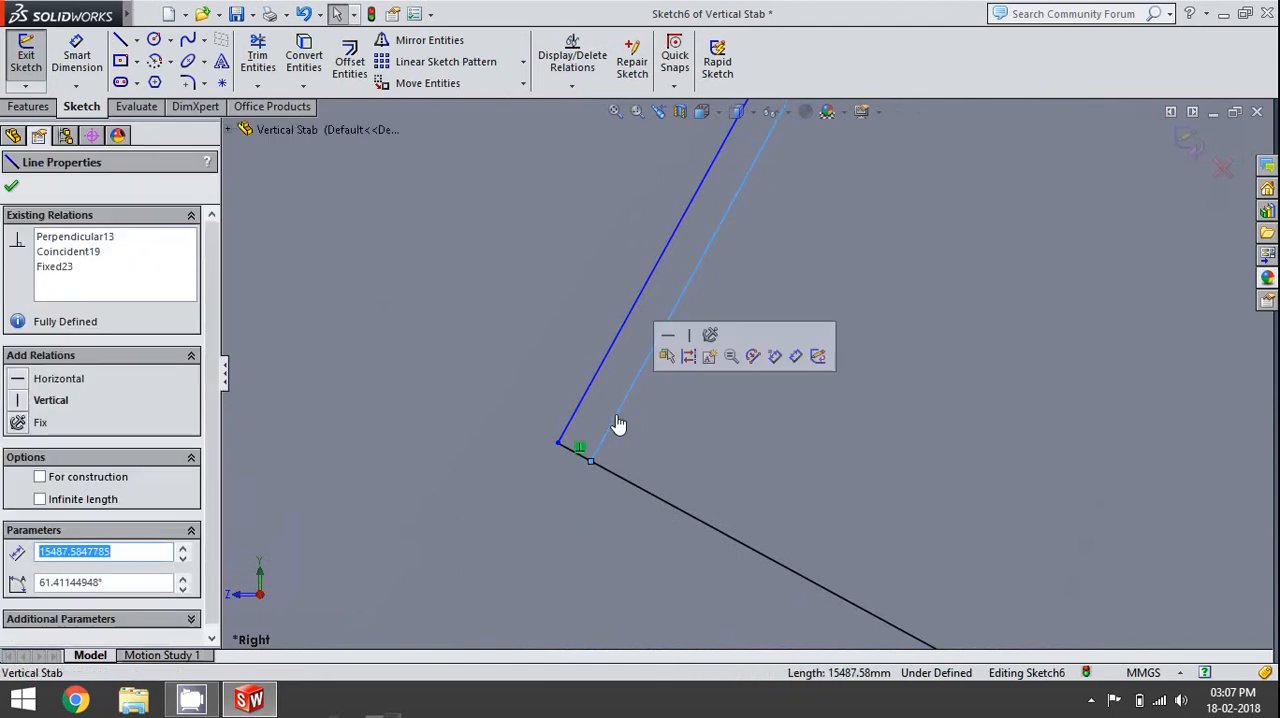
pyautogui.click(620, 489)
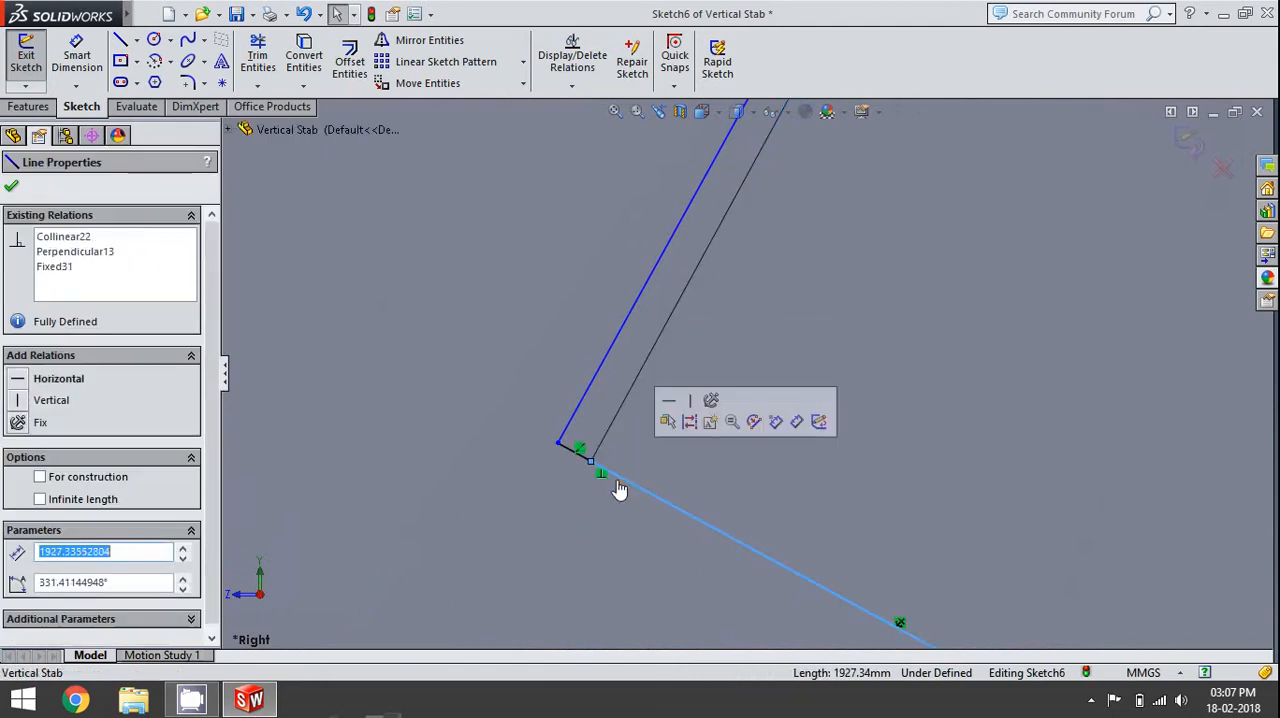
pyautogui.scroll(3, 620, 490)
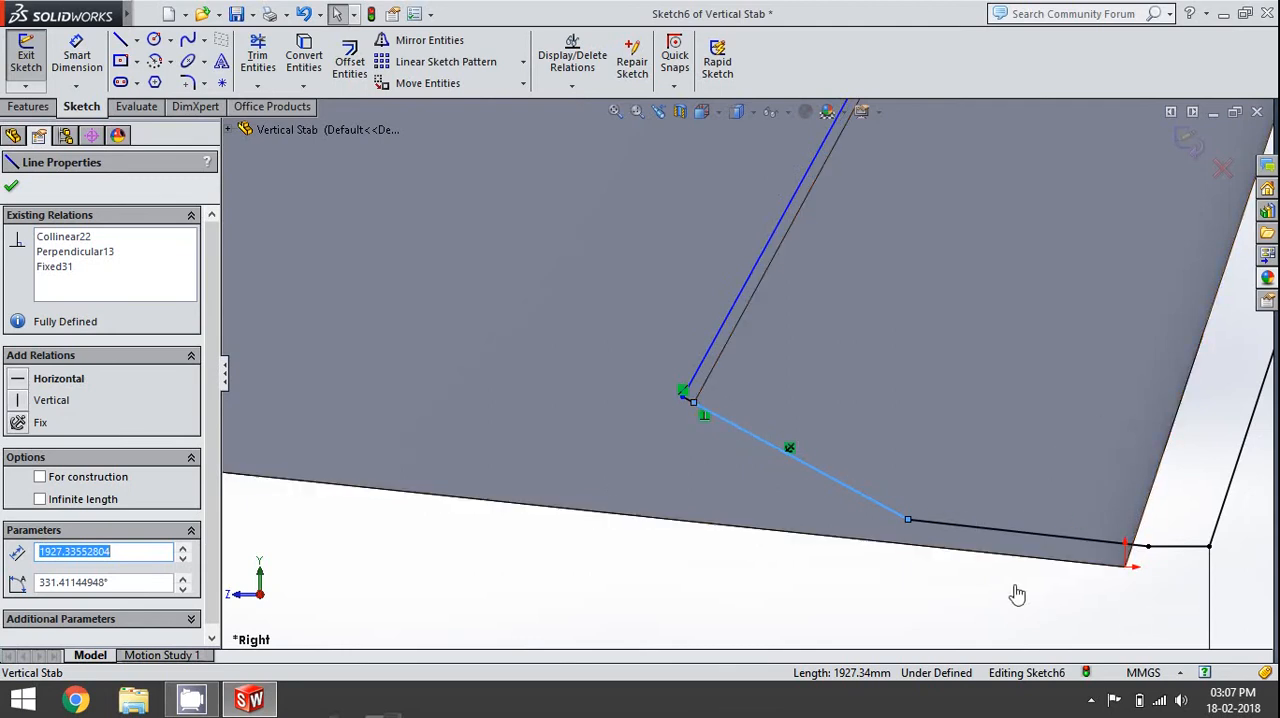
pyautogui.press('Escape')
pyautogui.click(640, 469)
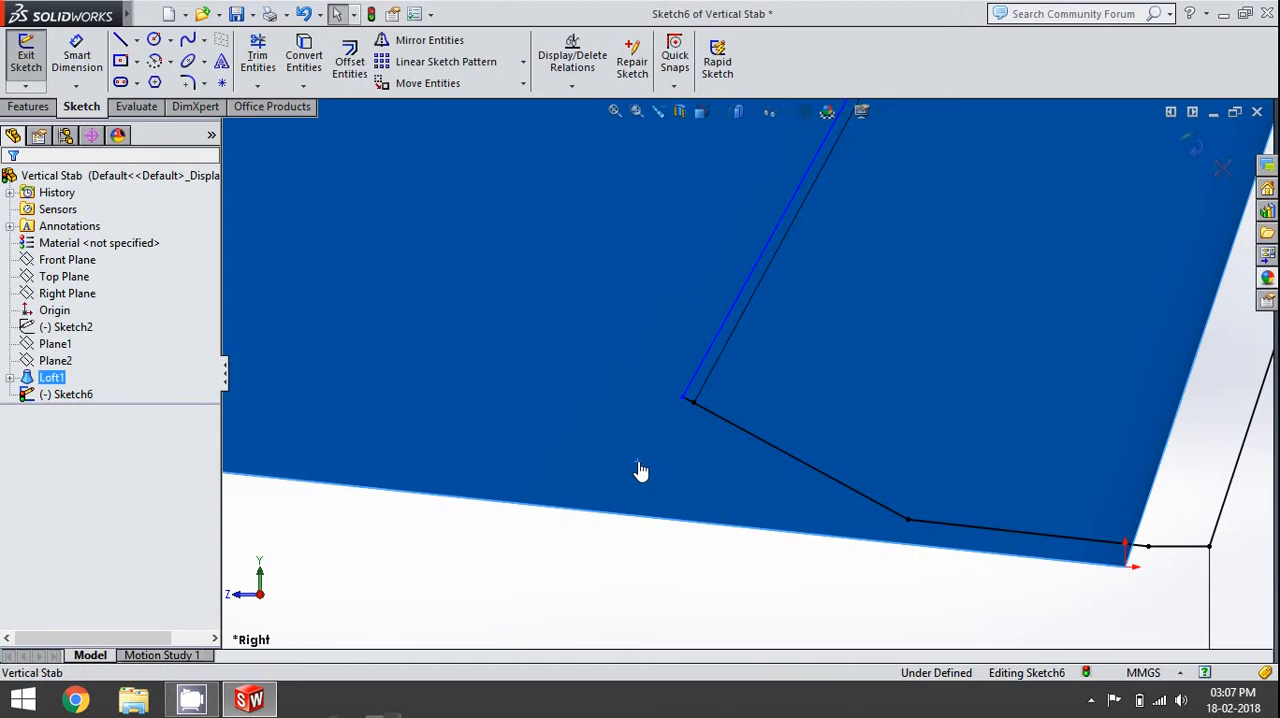
pyautogui.click(614, 606)
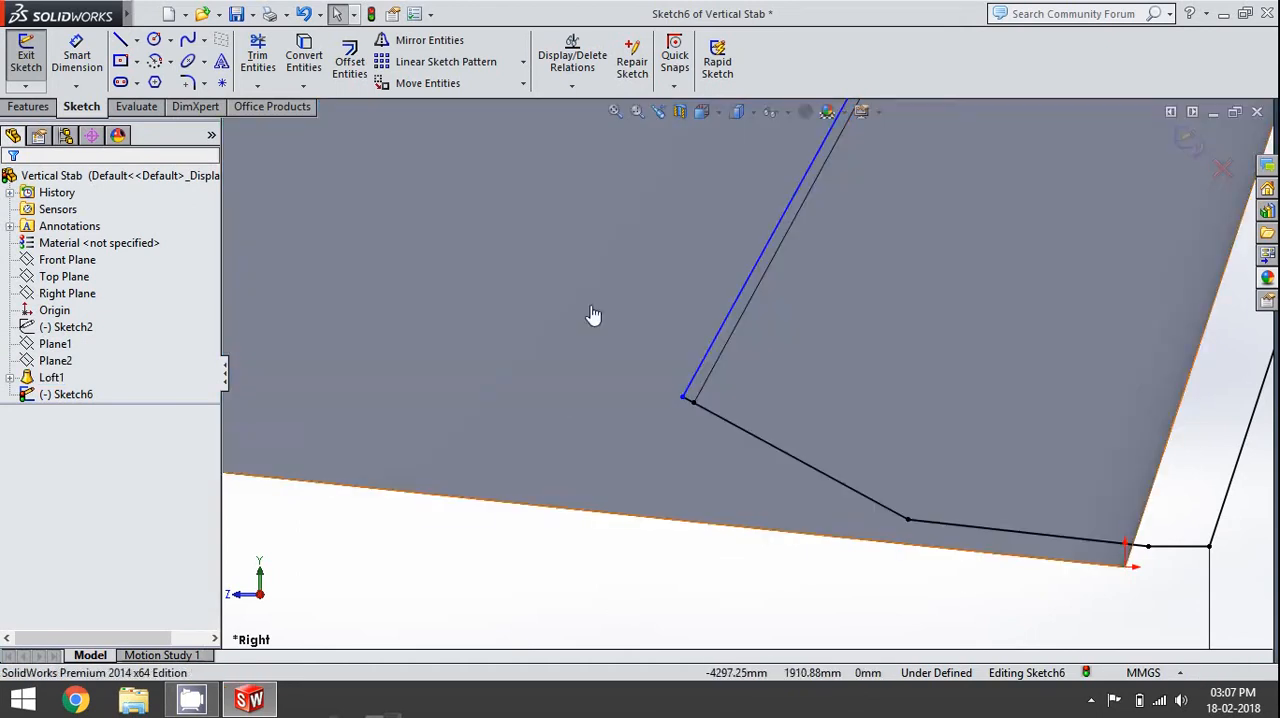
pyautogui.scroll(5, 557, 577)
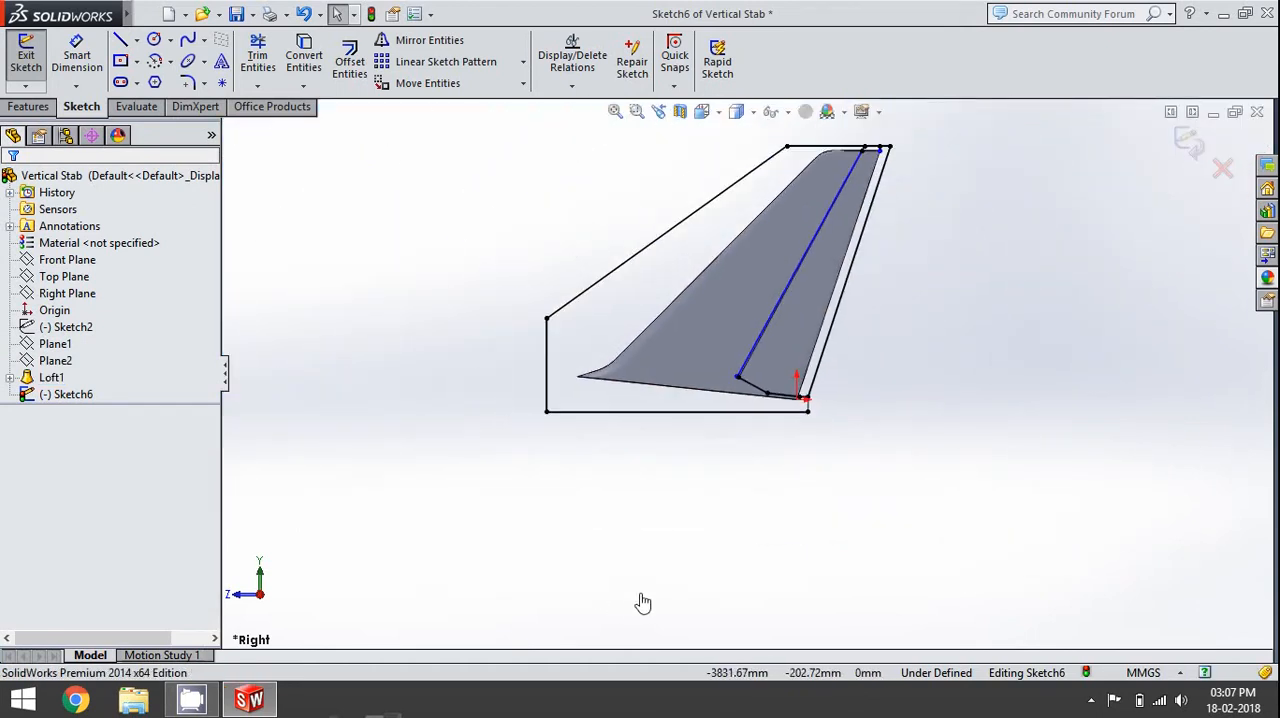
# - Convert the original hinge line, the rearward of the two slanted lines, to construction geometry
pyautogui.scroll(-5, 803, 277)
pyautogui.scroll(2, 789, 375)
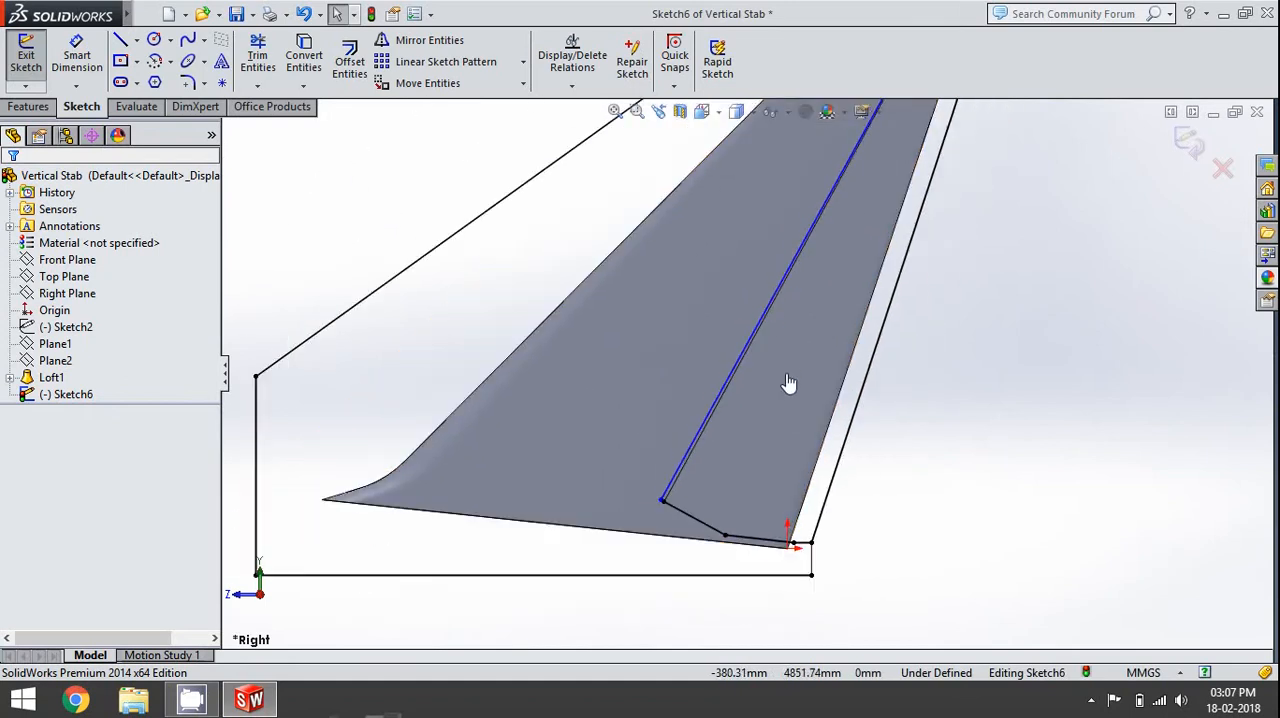
pyautogui.scroll(-2, 705, 478)
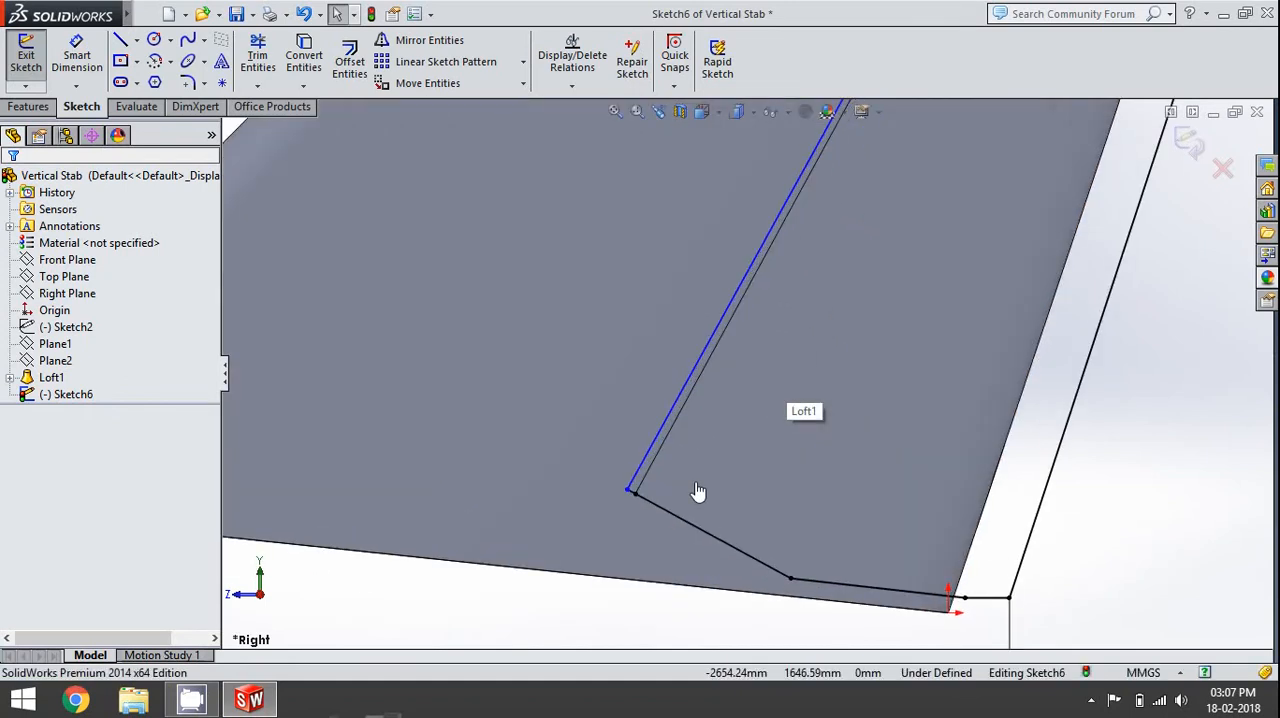
pyautogui.click(638, 481)
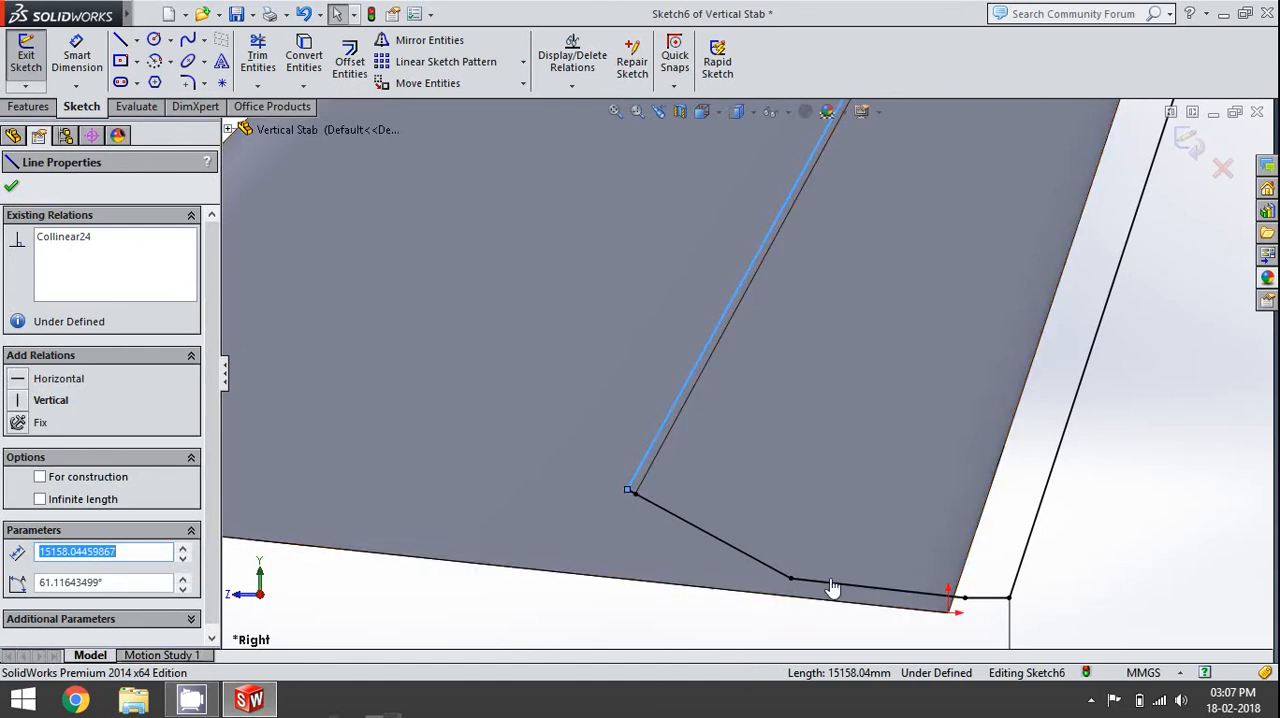
pyautogui.scroll(3, 831, 588)
pyautogui.click(1006, 469)
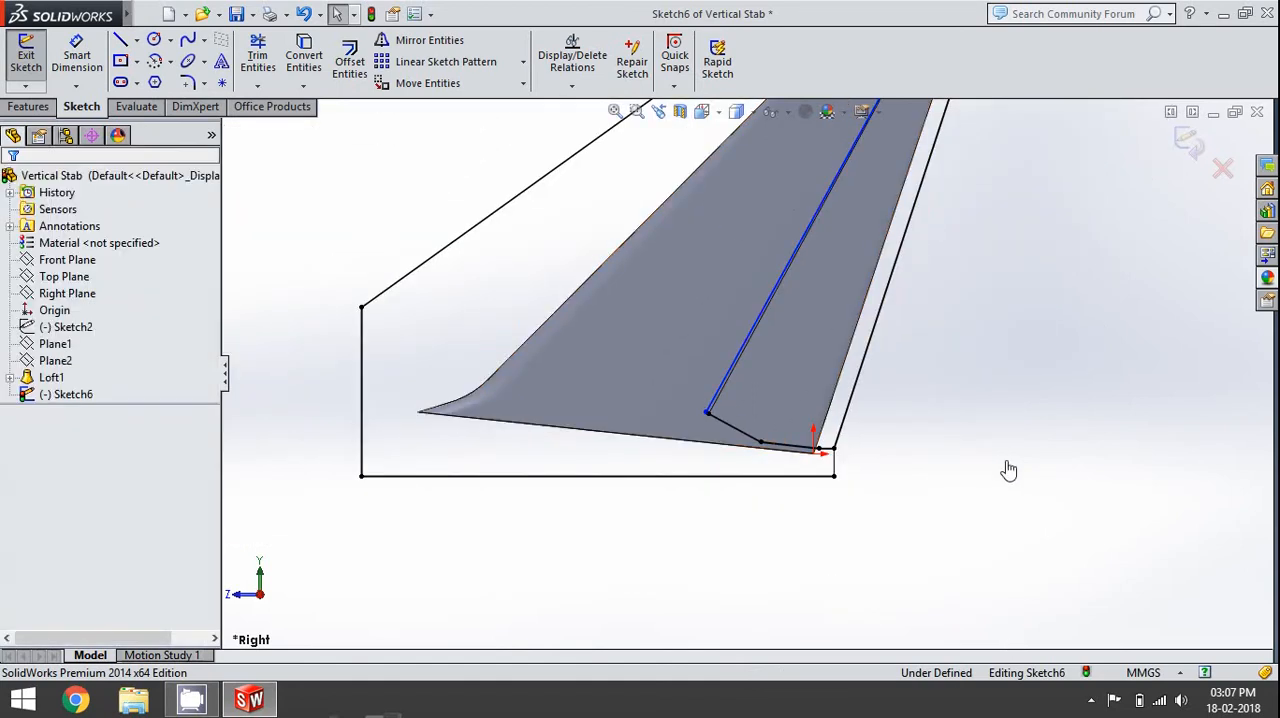
pyautogui.scroll(2, 823, 374)
pyautogui.scroll(-5, 797, 302)
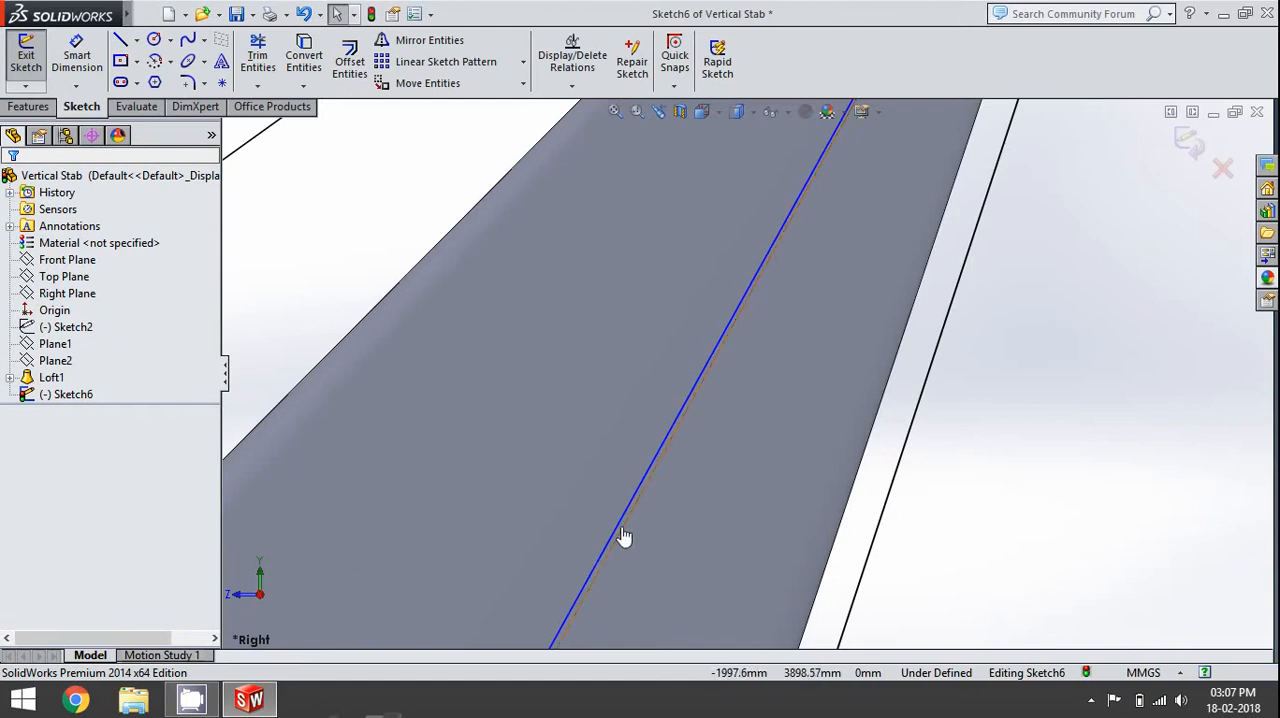
pyautogui.click(623, 537)
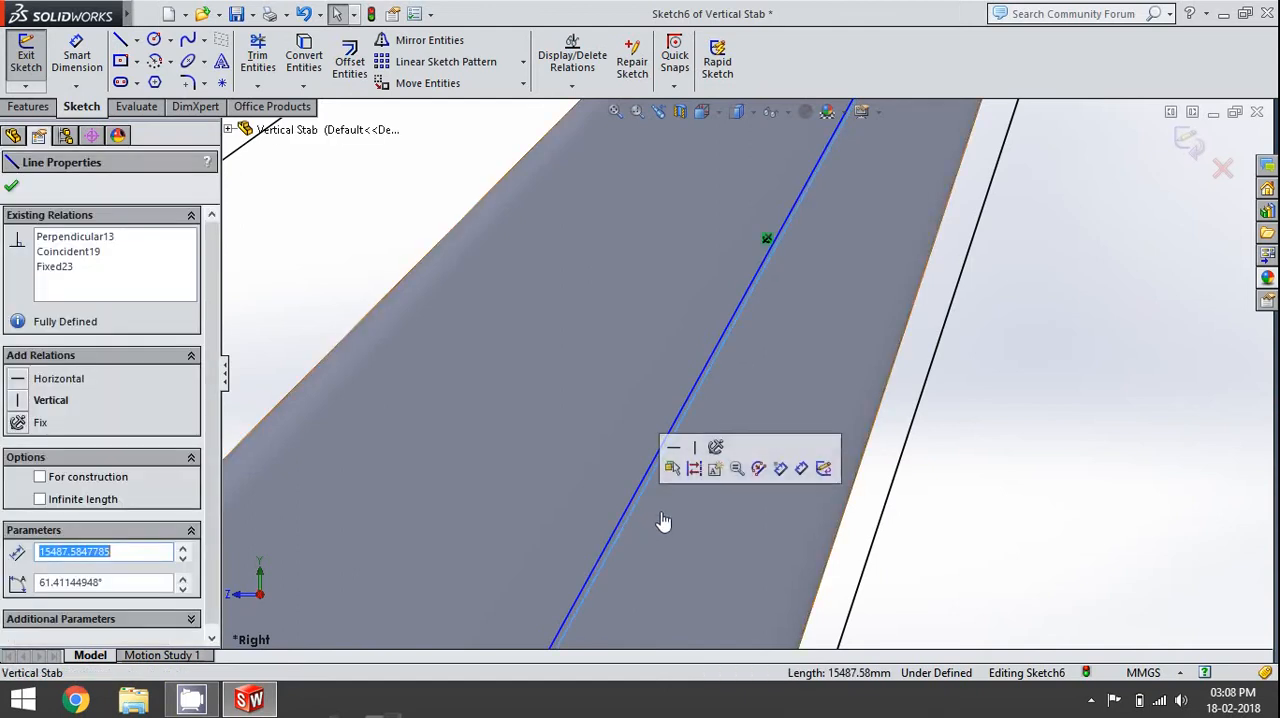
pyautogui.click(693, 468)
pyautogui.scroll(4, 1097, 574)
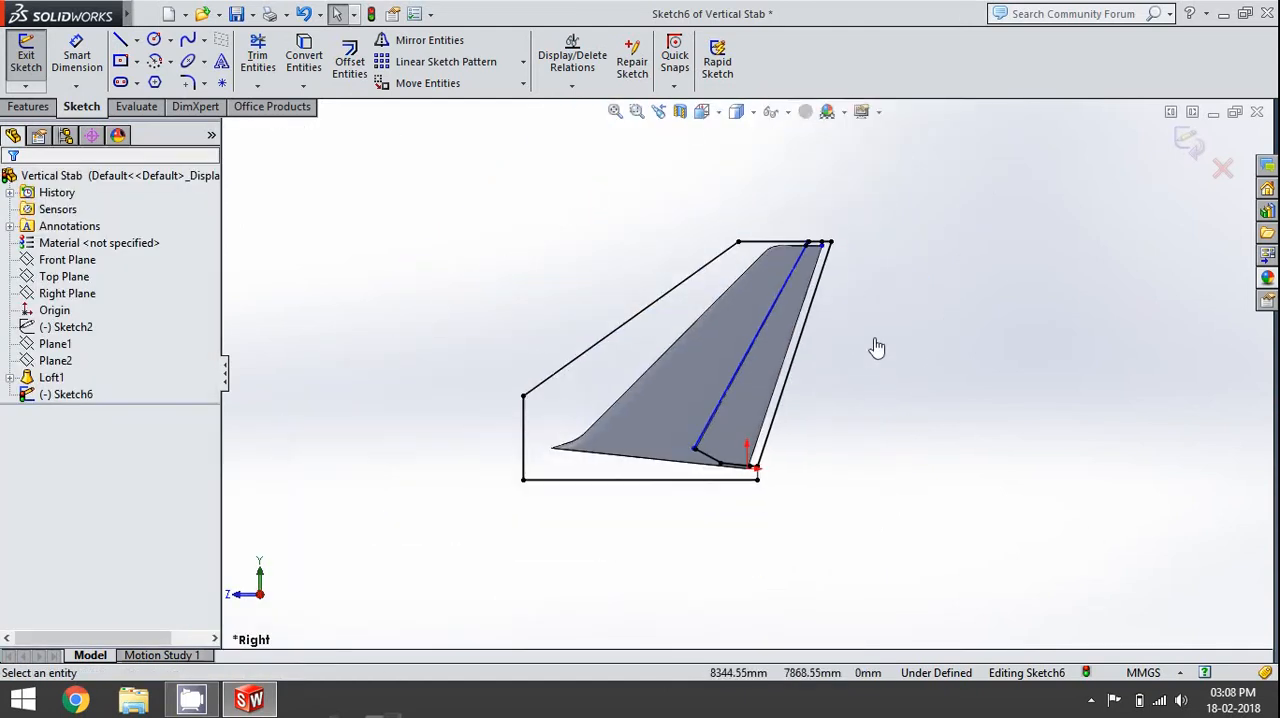
# - Examine the fin's upper aft corner, where the vertical construction line meets the trailing edge, and the ends of both hinge lines
pyautogui.scroll(-2, 840, 290)
pyautogui.scroll(-3, 752, 218)
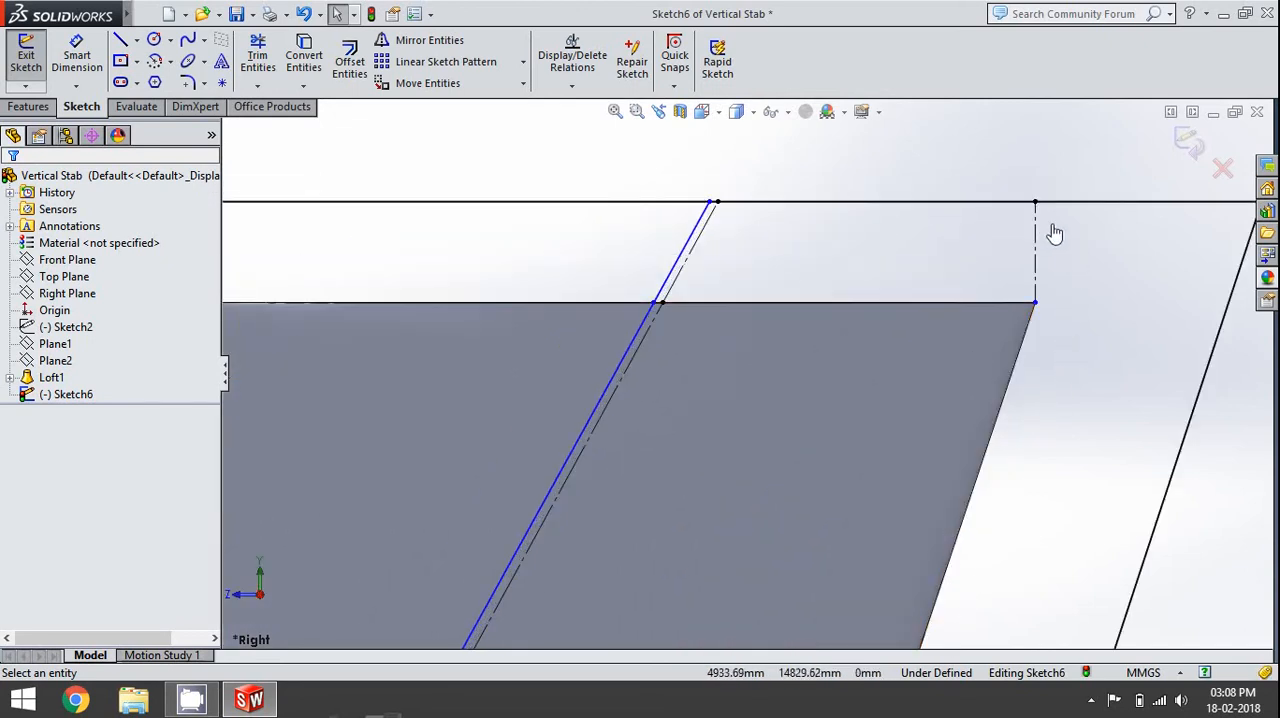
pyautogui.scroll(-4, 1051, 325)
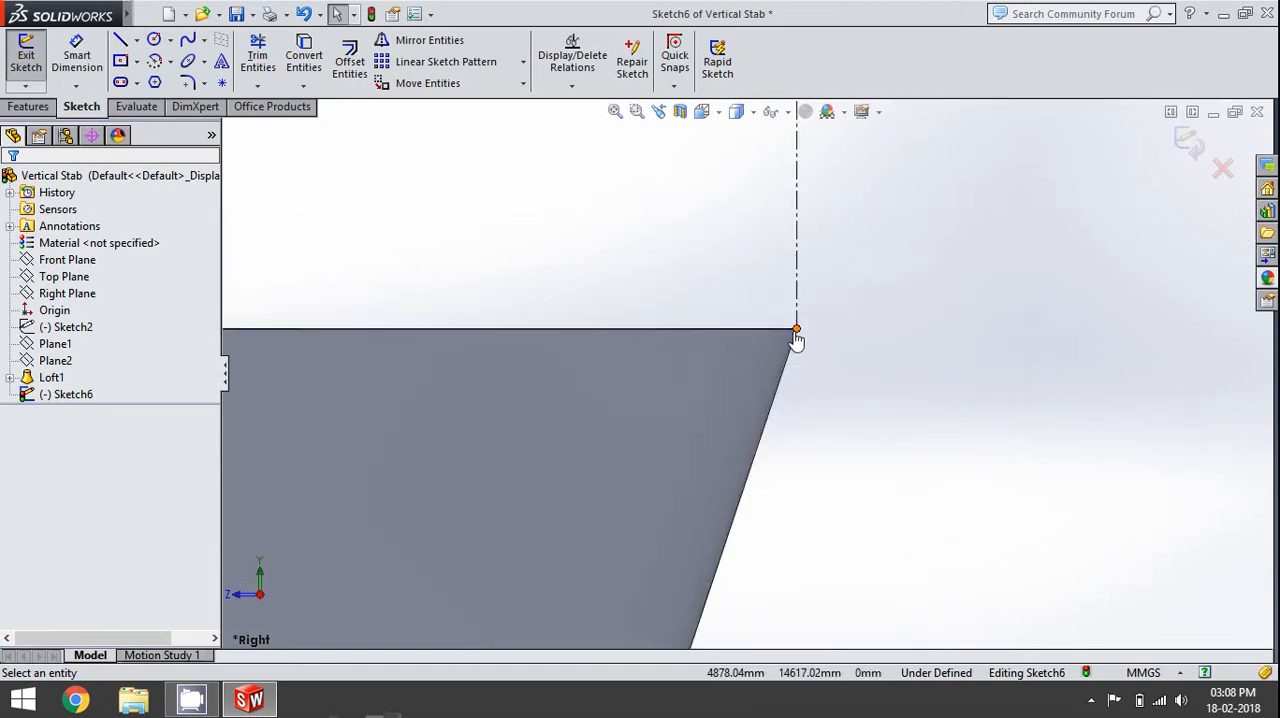
pyautogui.scroll(1, 895, 401)
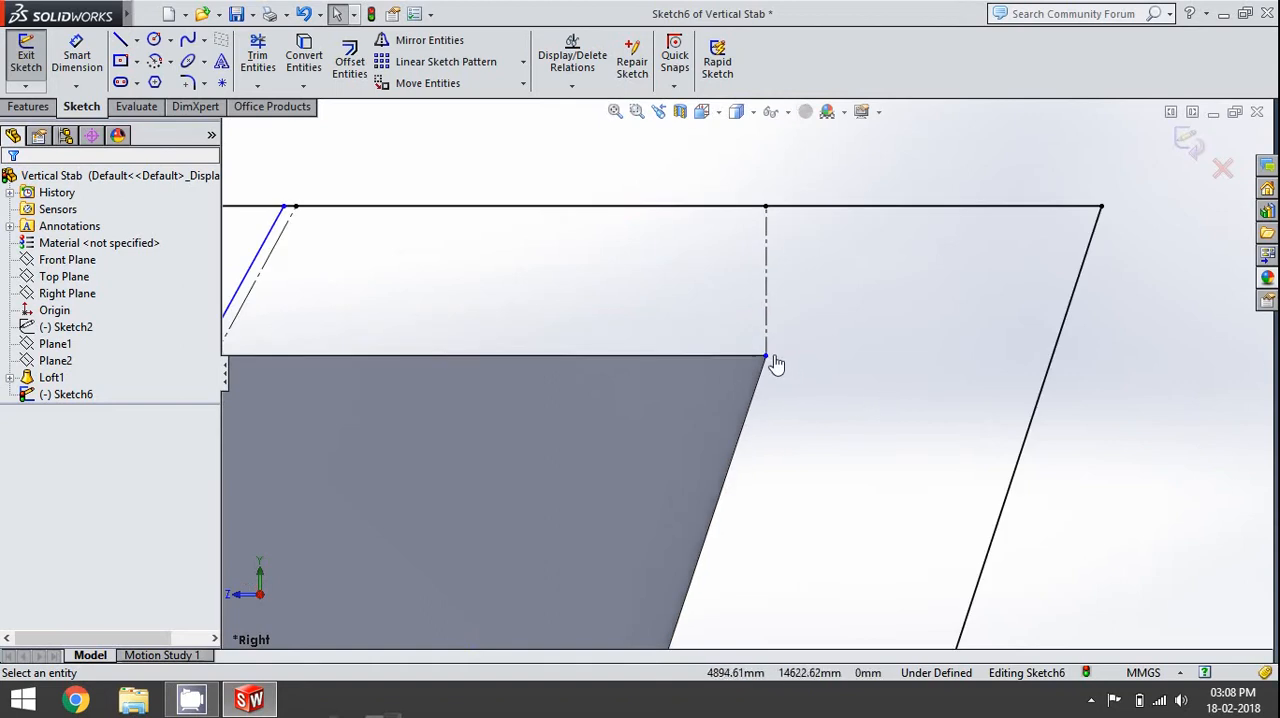
pyautogui.scroll(2, 812, 408)
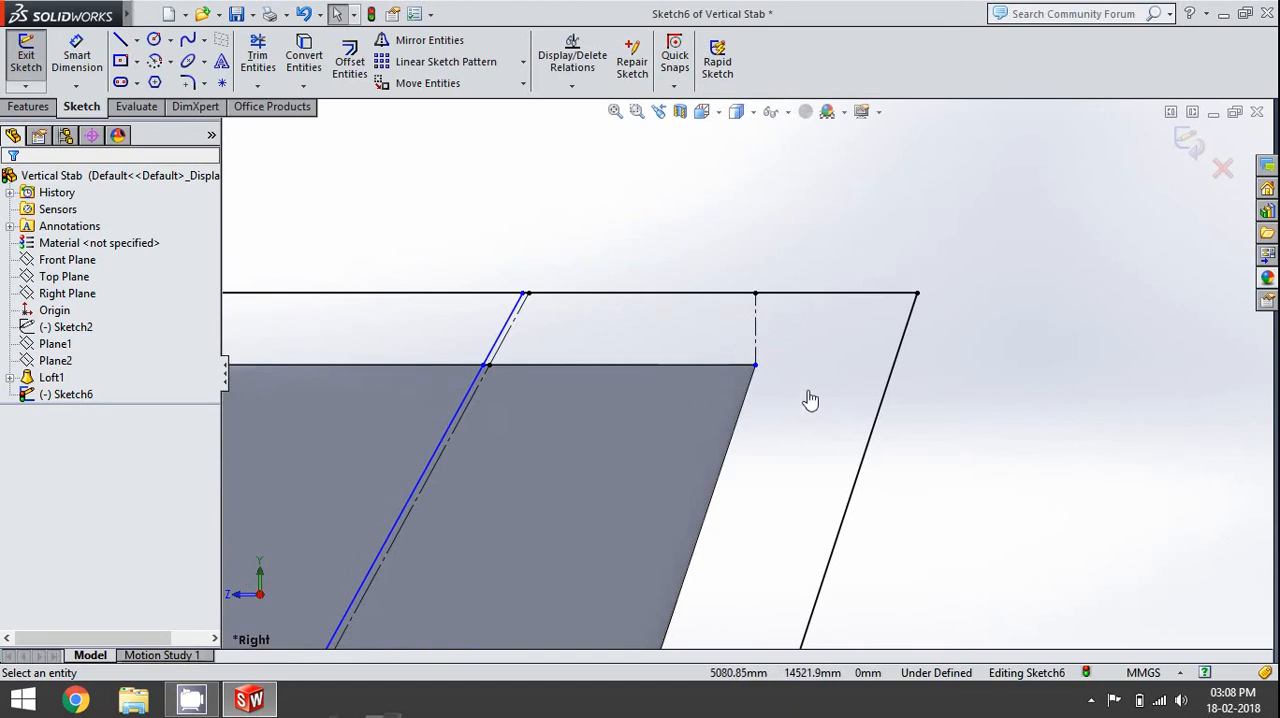
pyautogui.scroll(2, 810, 400)
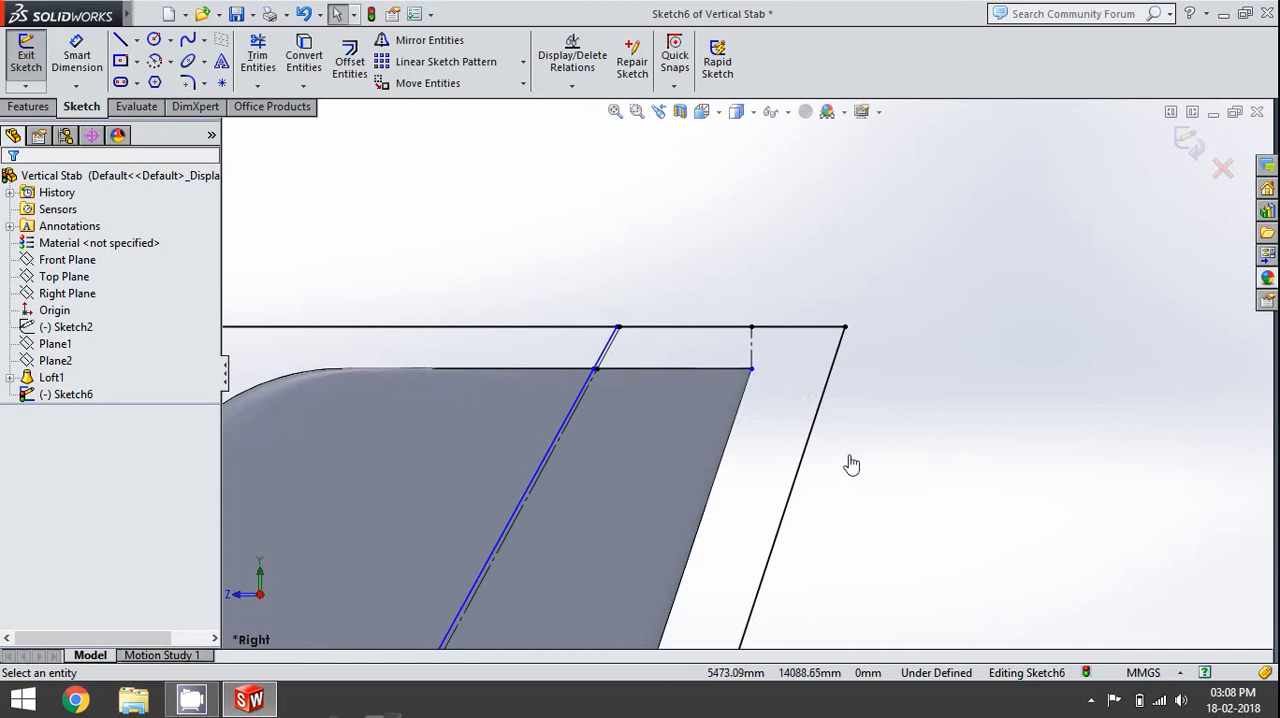
pyautogui.scroll(4, 851, 464)
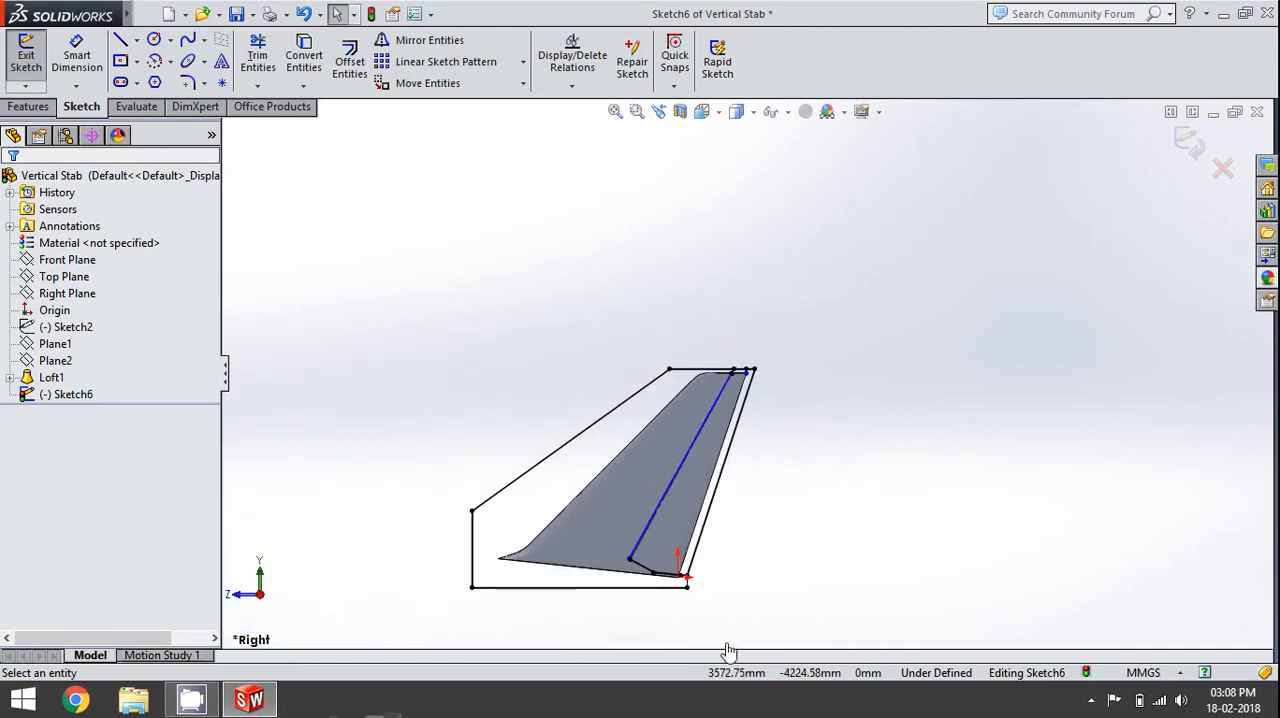
# - Cut the rudder region behind the hinge line out of the fin with an Extruded Cut set to Through All - Both
pyautogui.click(36, 108)
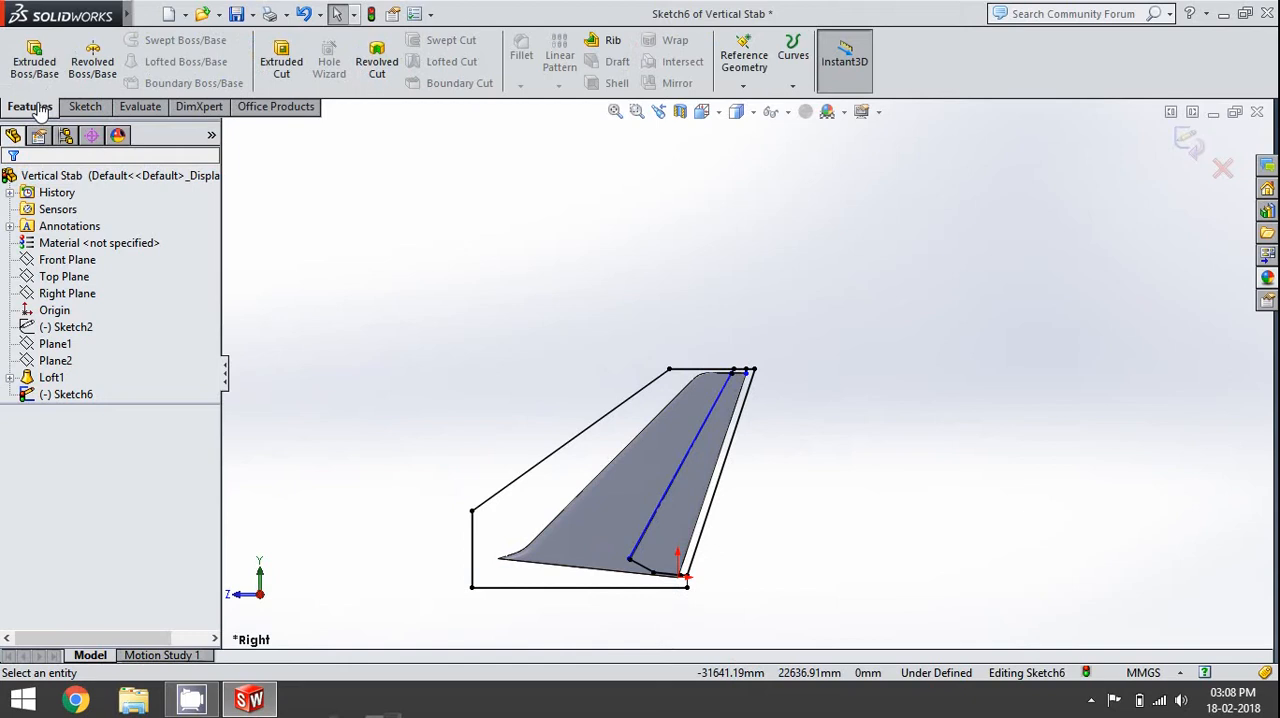
pyautogui.click(285, 88)
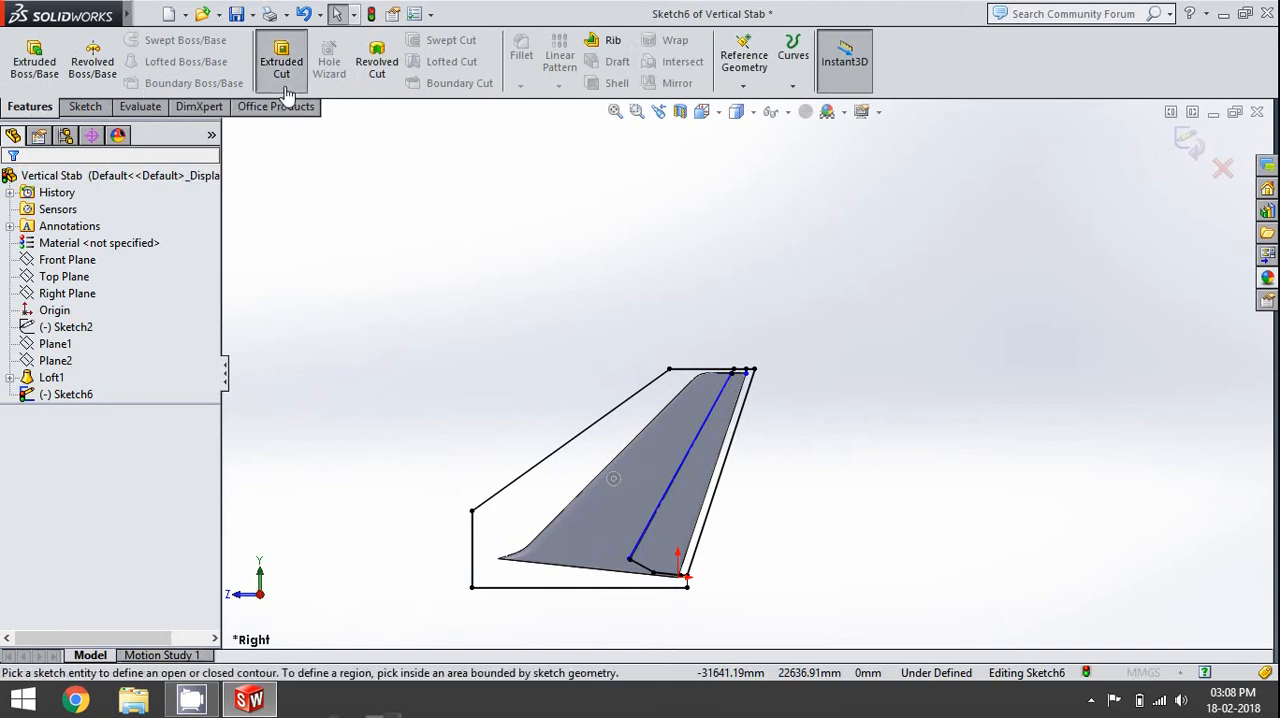
pyautogui.scroll(-3, 585, 590)
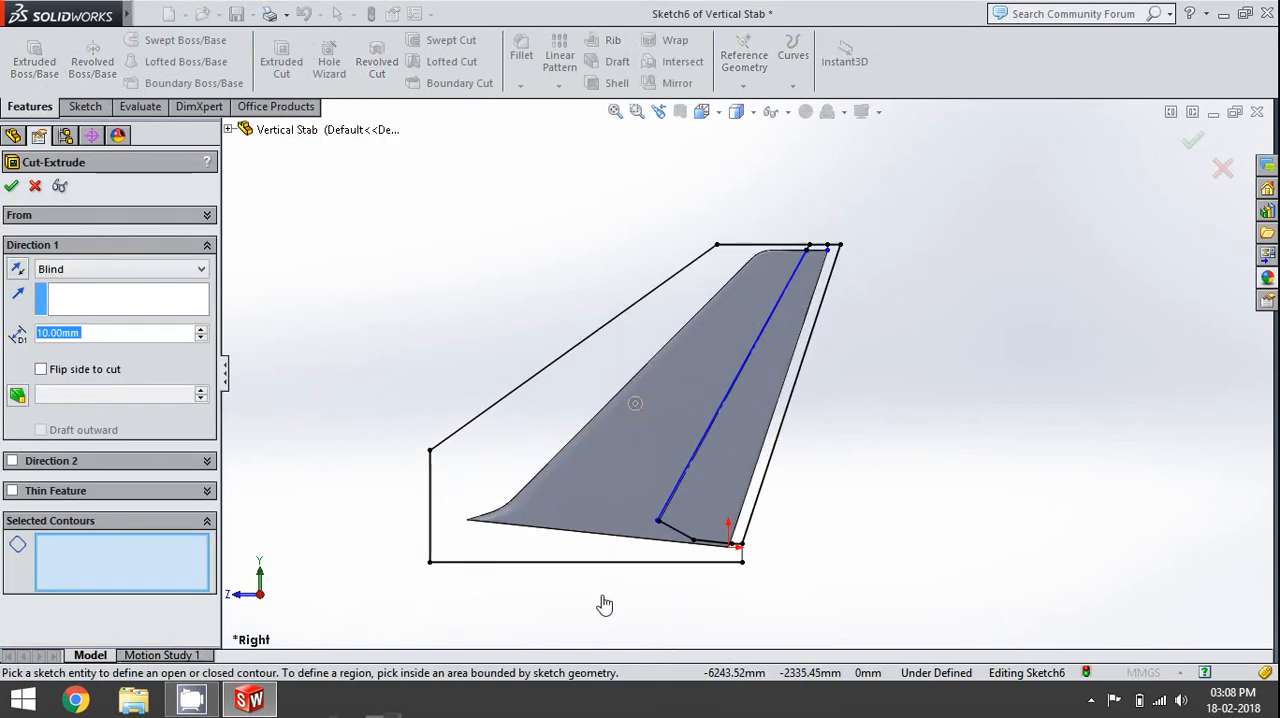
pyautogui.click(804, 343)
pyautogui.click(184, 272)
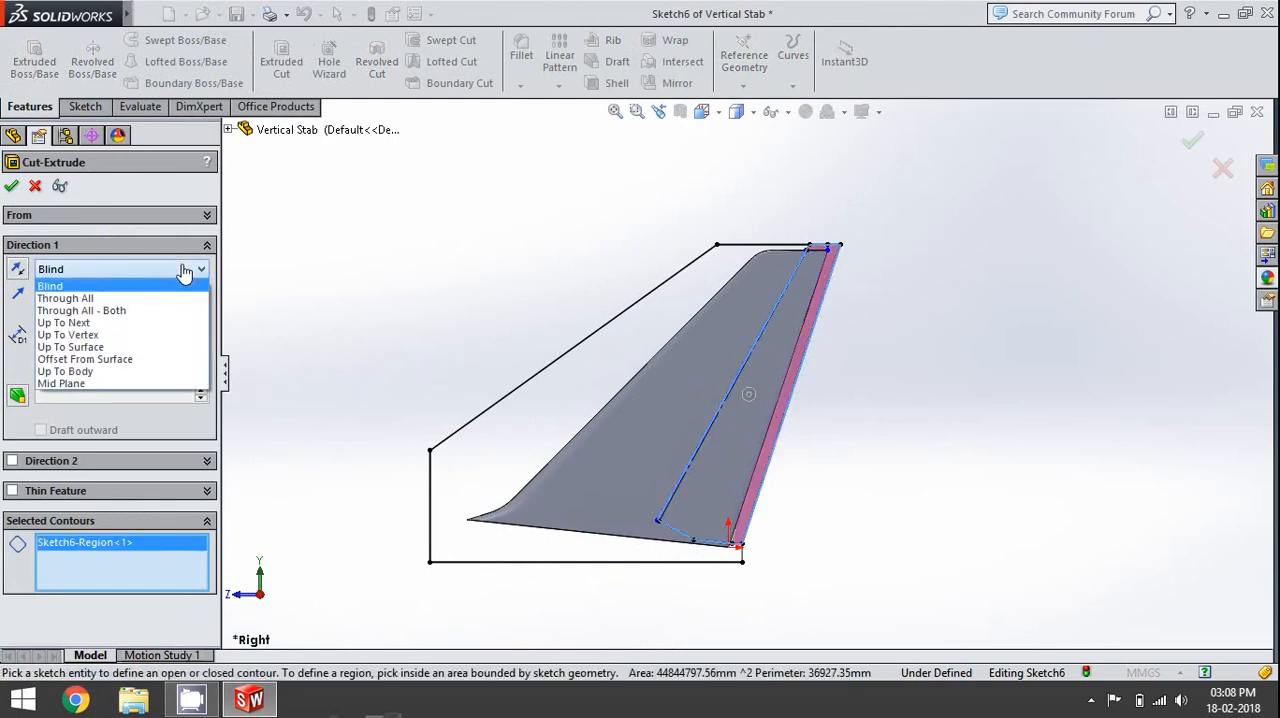
pyautogui.click(160, 313)
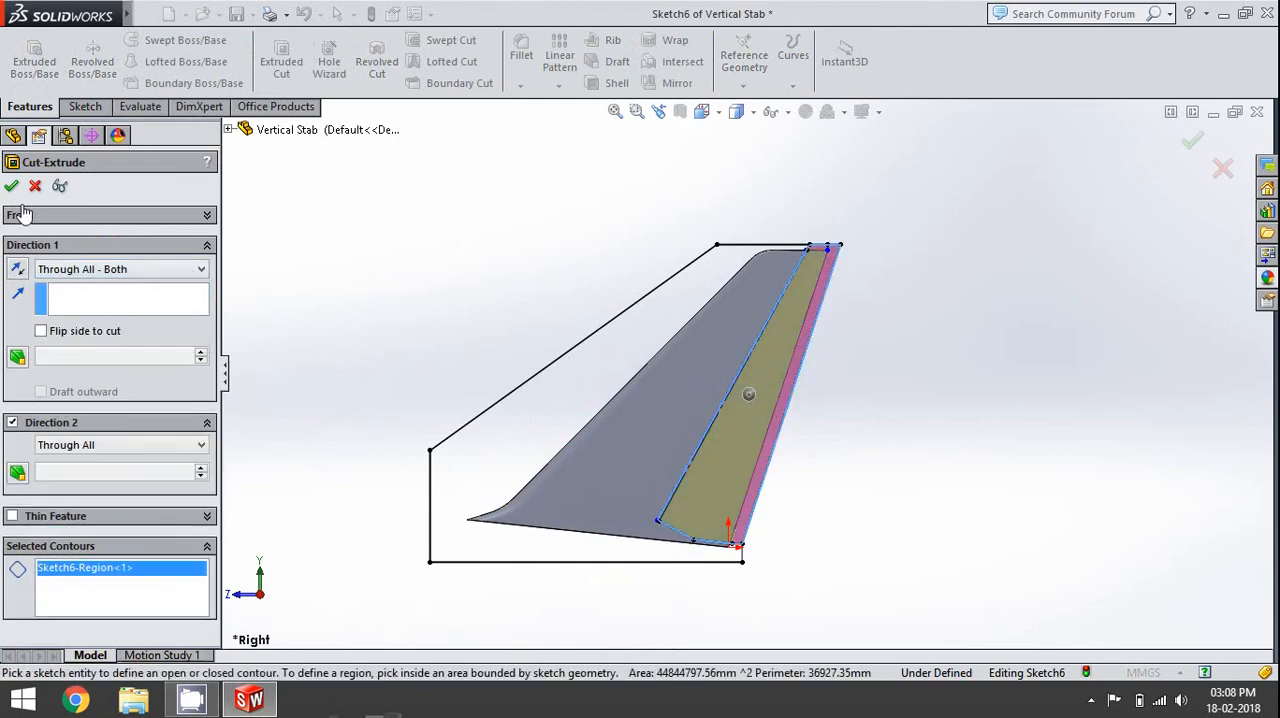
pyautogui.press('Return')
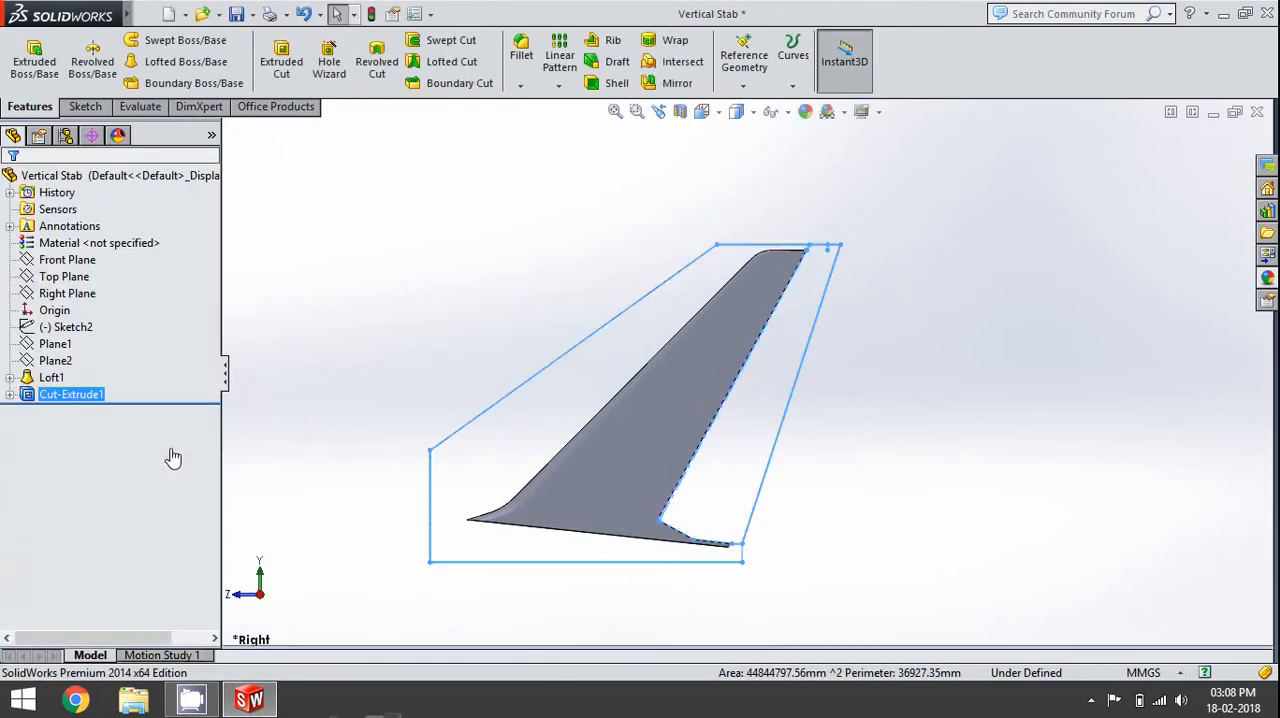
# - Hide the cut's profile sketch
pyautogui.click(351, 572)
pyautogui.scroll(4, 539, 542)
pyautogui.moveTo(762, 452); pyautogui.dragTo(737, 380, button='middle')
pyautogui.scroll(-4, 737, 380)
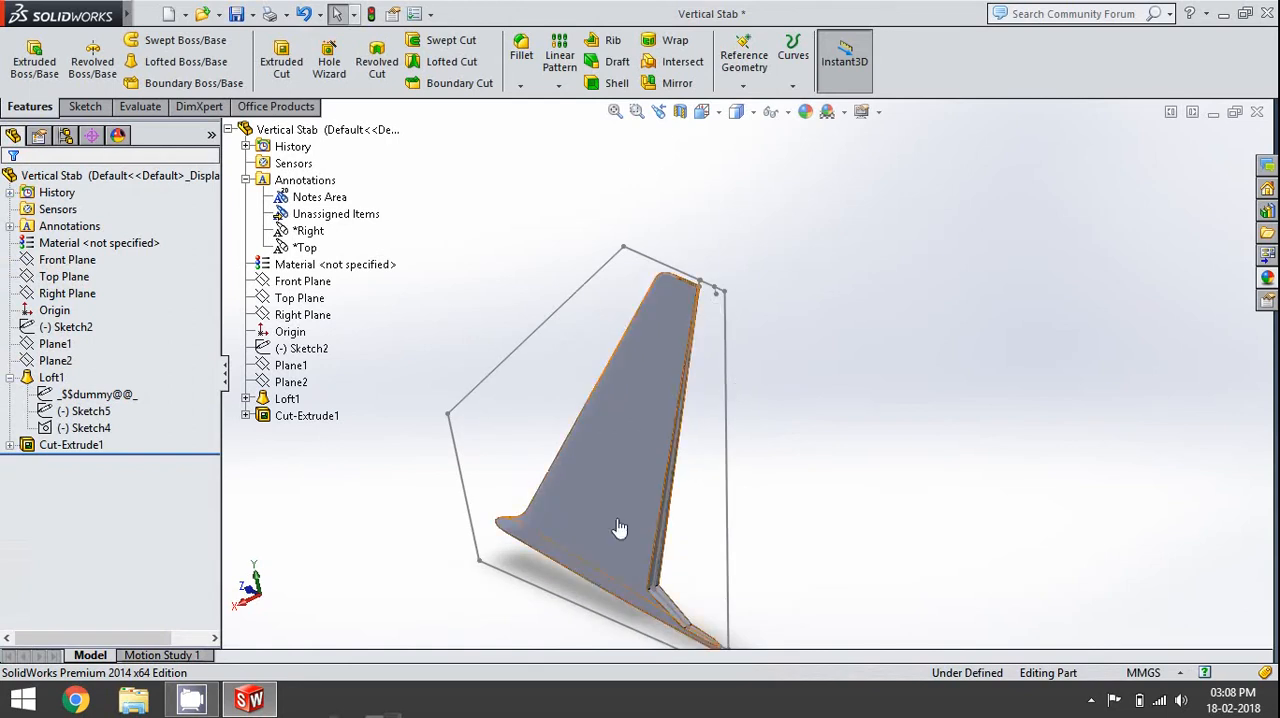
pyautogui.click(725, 294)
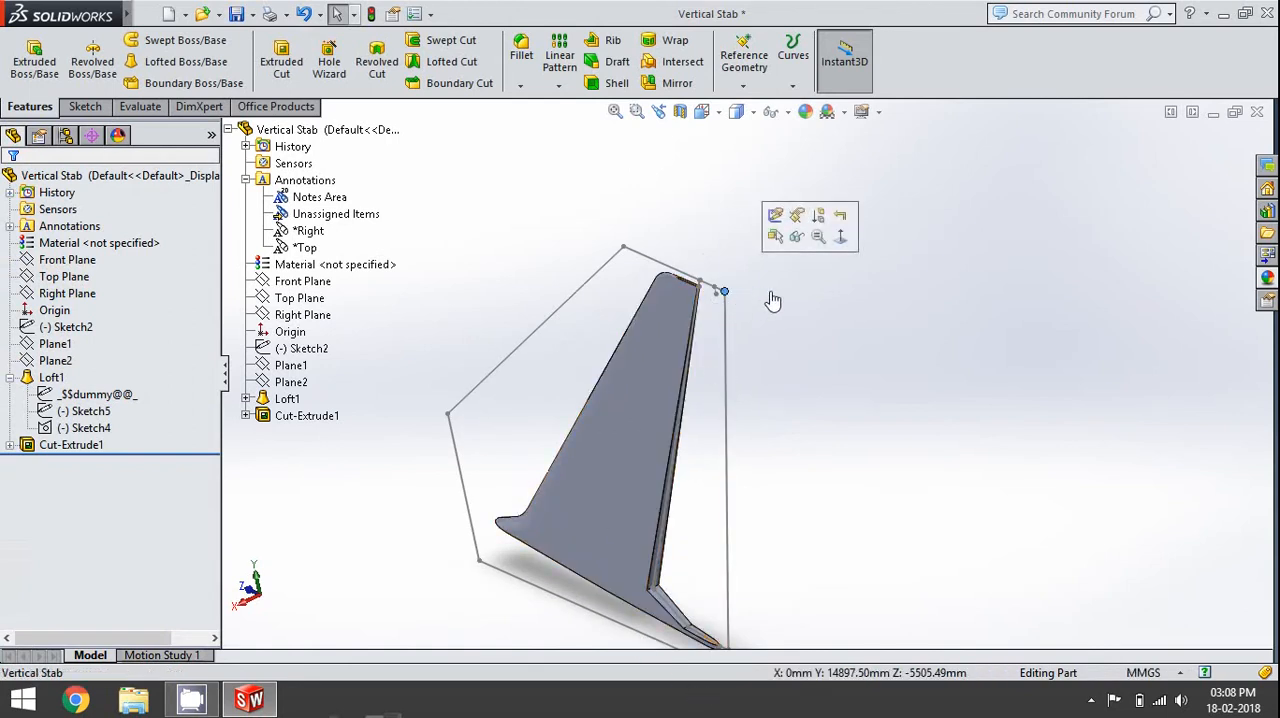
pyautogui.click(796, 237)
# - Examine the cut faces at the hinge's lower corner and check the length of the edge between them
pyautogui.scroll(3, 791, 471)
pyautogui.moveTo(791, 471)
pyautogui.mouseDown(button='middle')
pyautogui.moveTo(714, 516)
pyautogui.moveTo(726, 523)
pyautogui.moveTo(740, 526)
pyautogui.moveTo(726, 446)
pyautogui.mouseUp(button='middle')
pyautogui.scroll(-3, 714, 477)
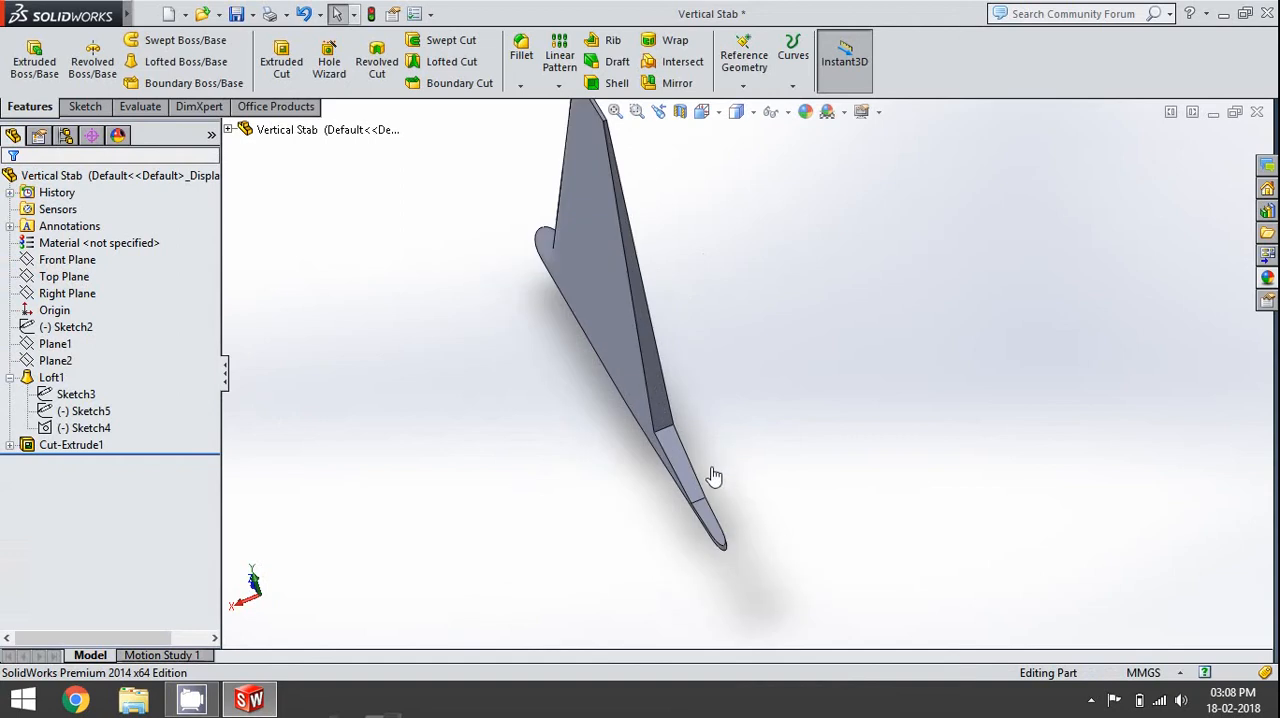
pyautogui.scroll(-3, 714, 477)
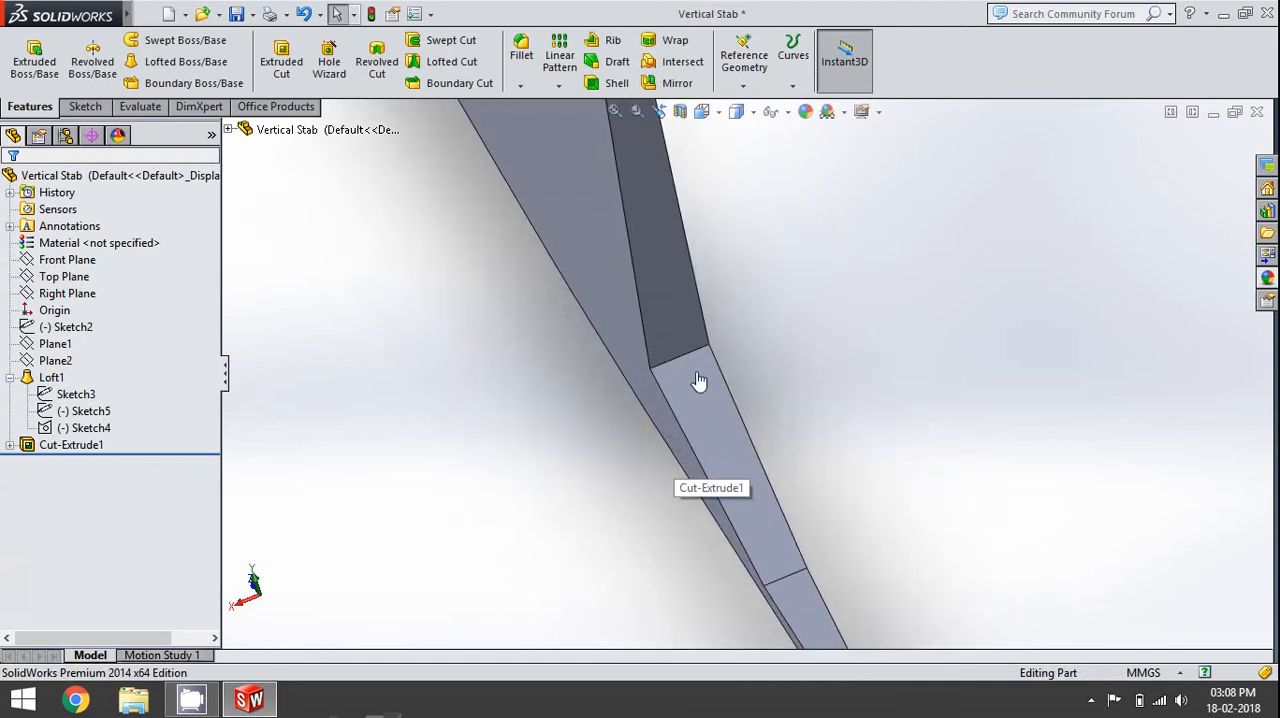
pyautogui.scroll(-3, 699, 381)
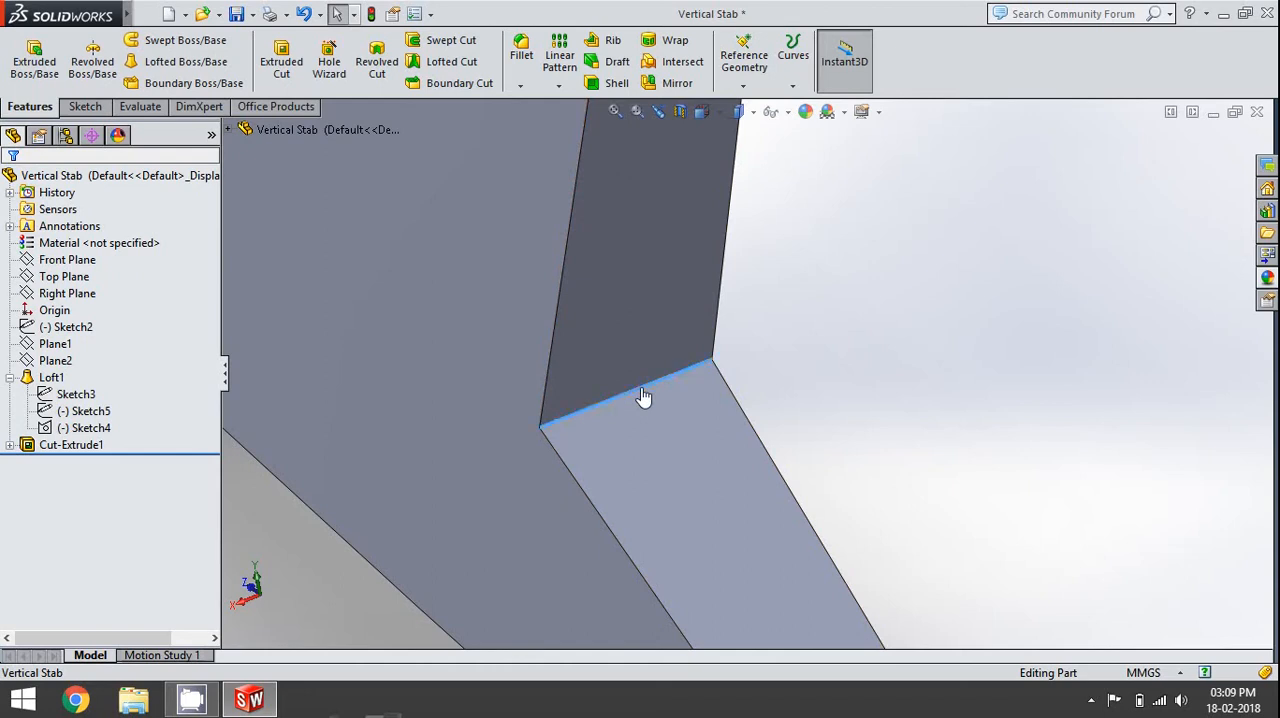
pyautogui.click(644, 397)
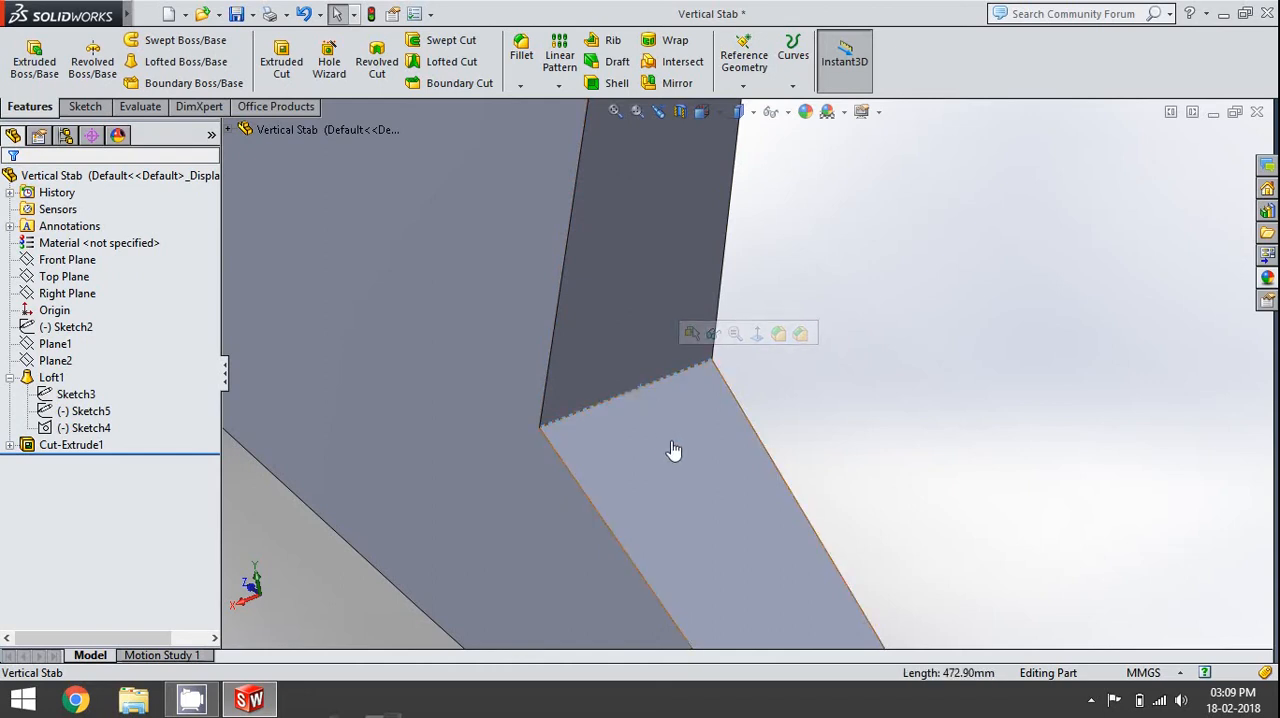
pyautogui.click(920, 426)
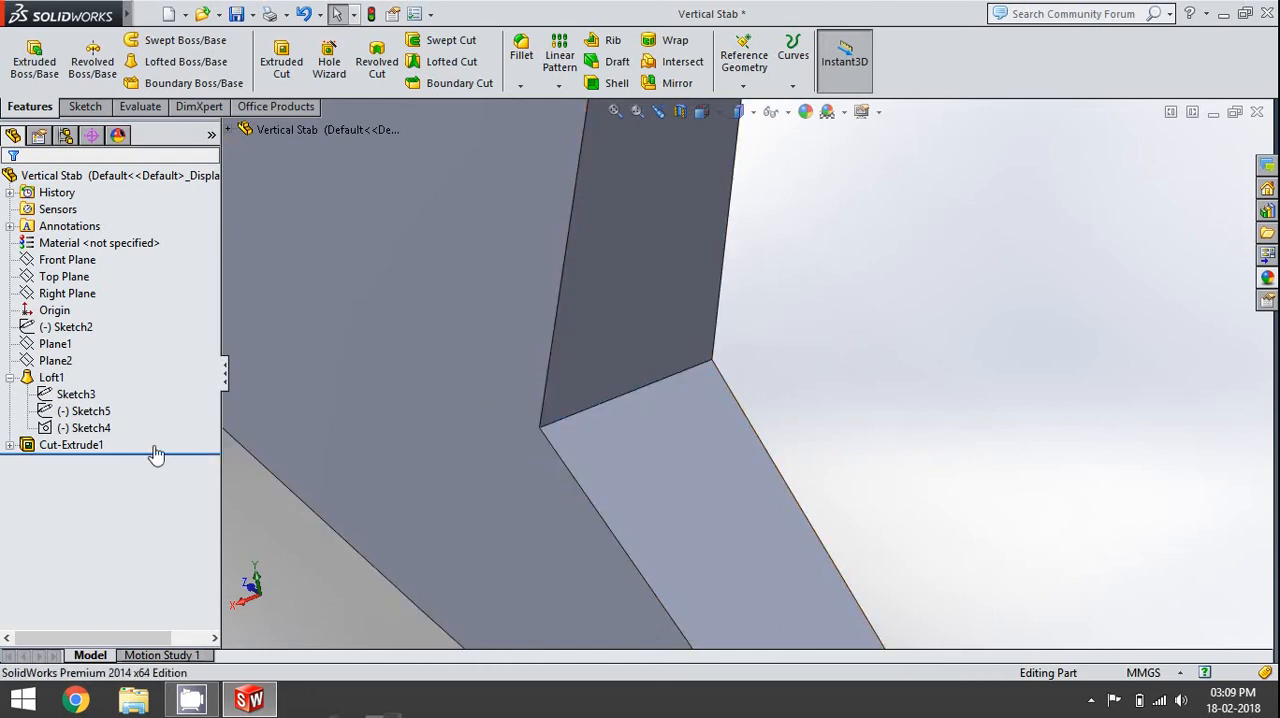
# - Show the cut's profile sketch again on the model at the hinge's lower corner
pyautogui.click(52, 380)
pyautogui.click(65, 448)
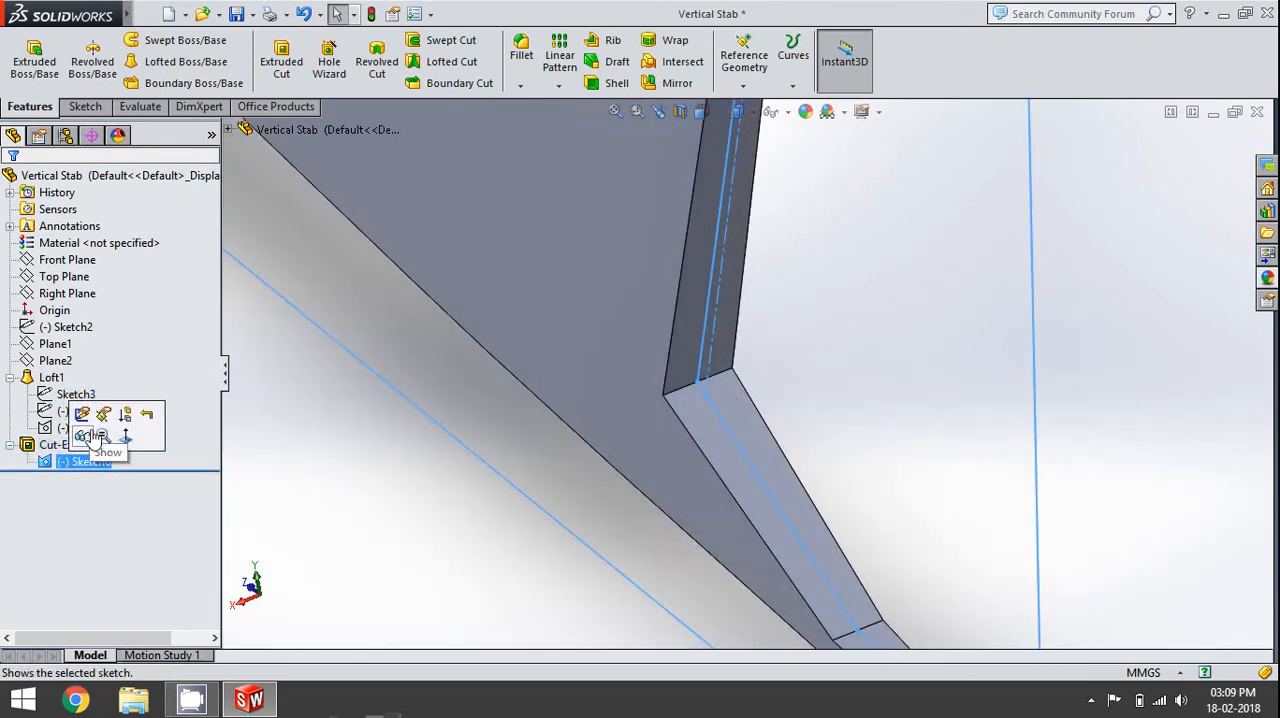
pyautogui.click(89, 436)
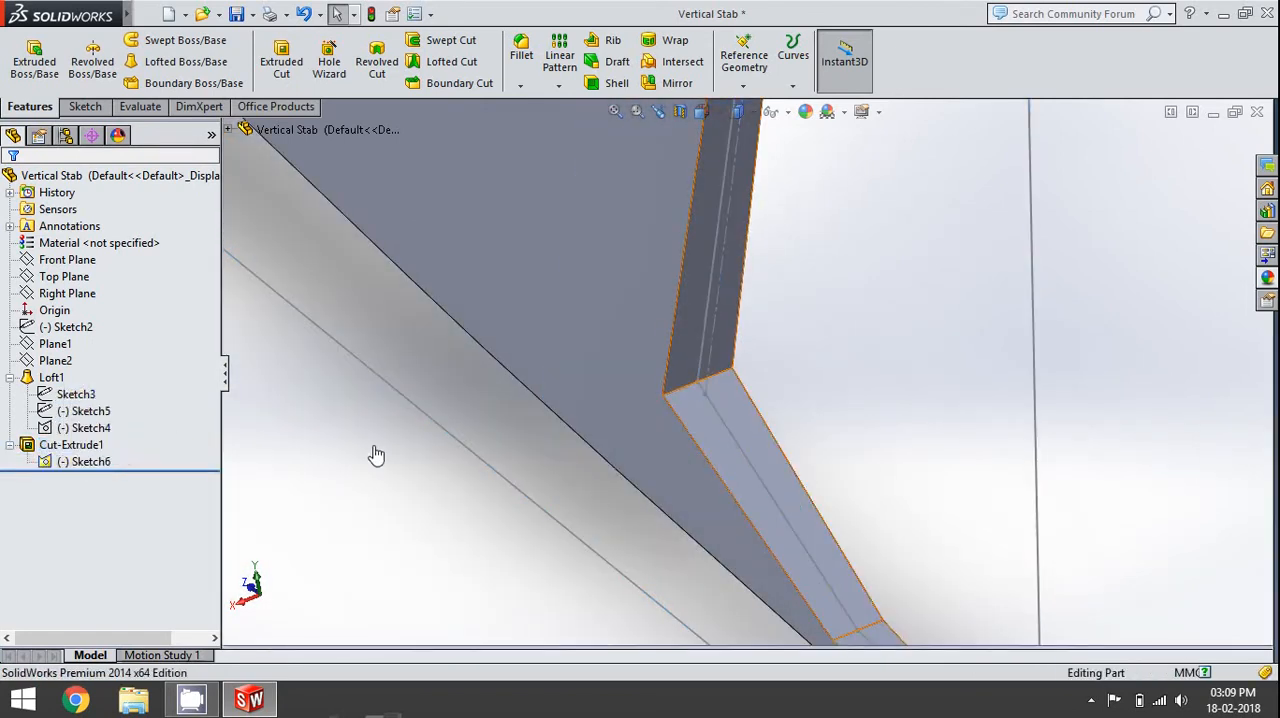
pyautogui.scroll(-1, 755, 391)
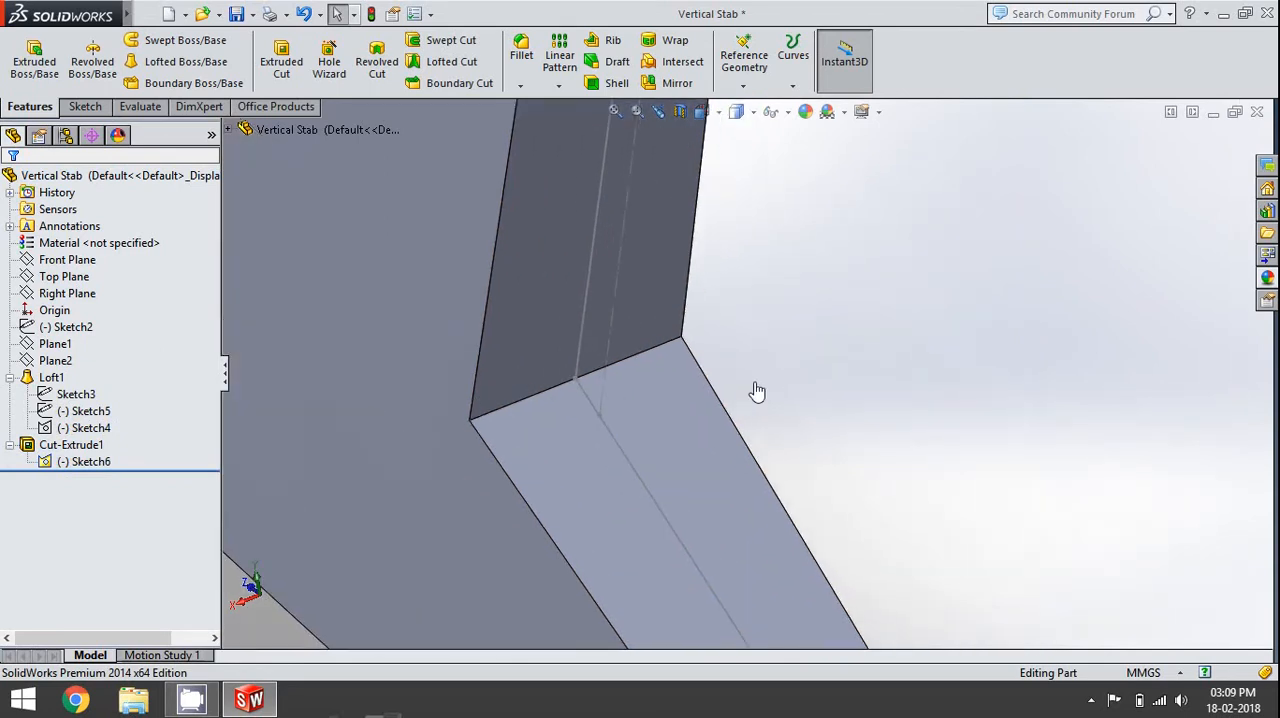
pyautogui.scroll(-2, 640, 446)
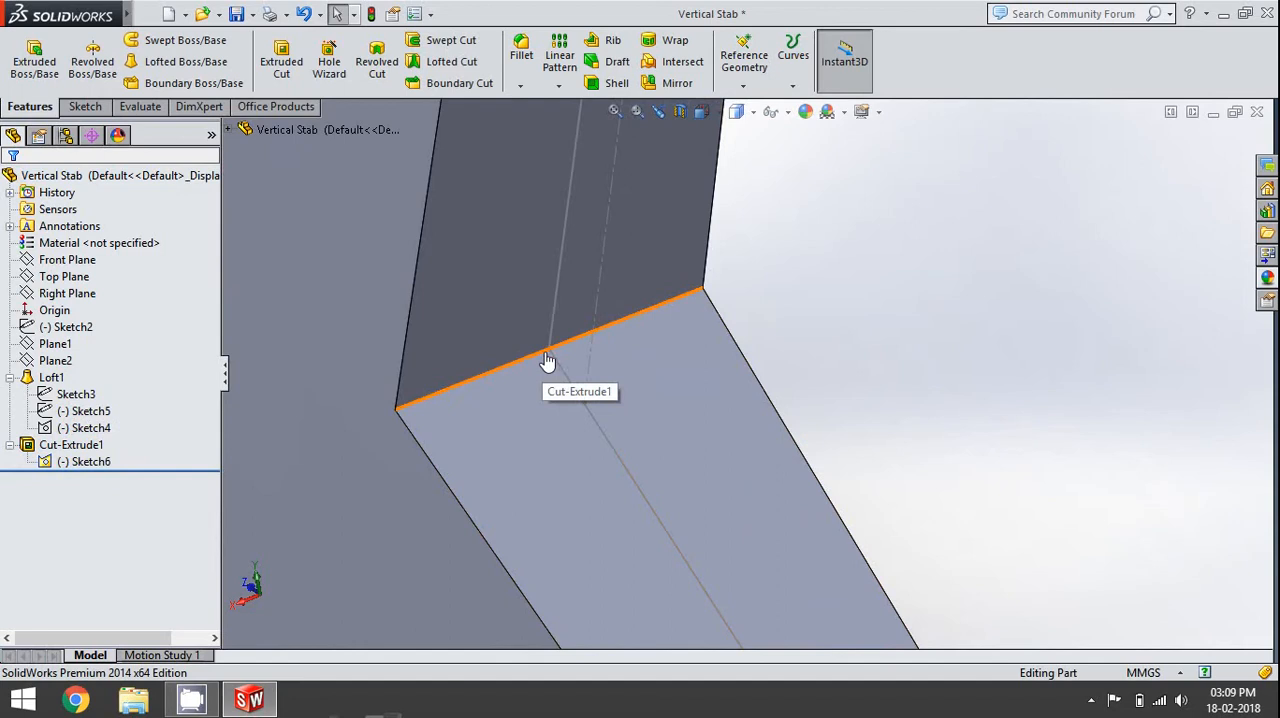
# - Start a new sketch on the angled cut face just below the hinge face
pyautogui.click(520, 372)
pyautogui.click(985, 394)
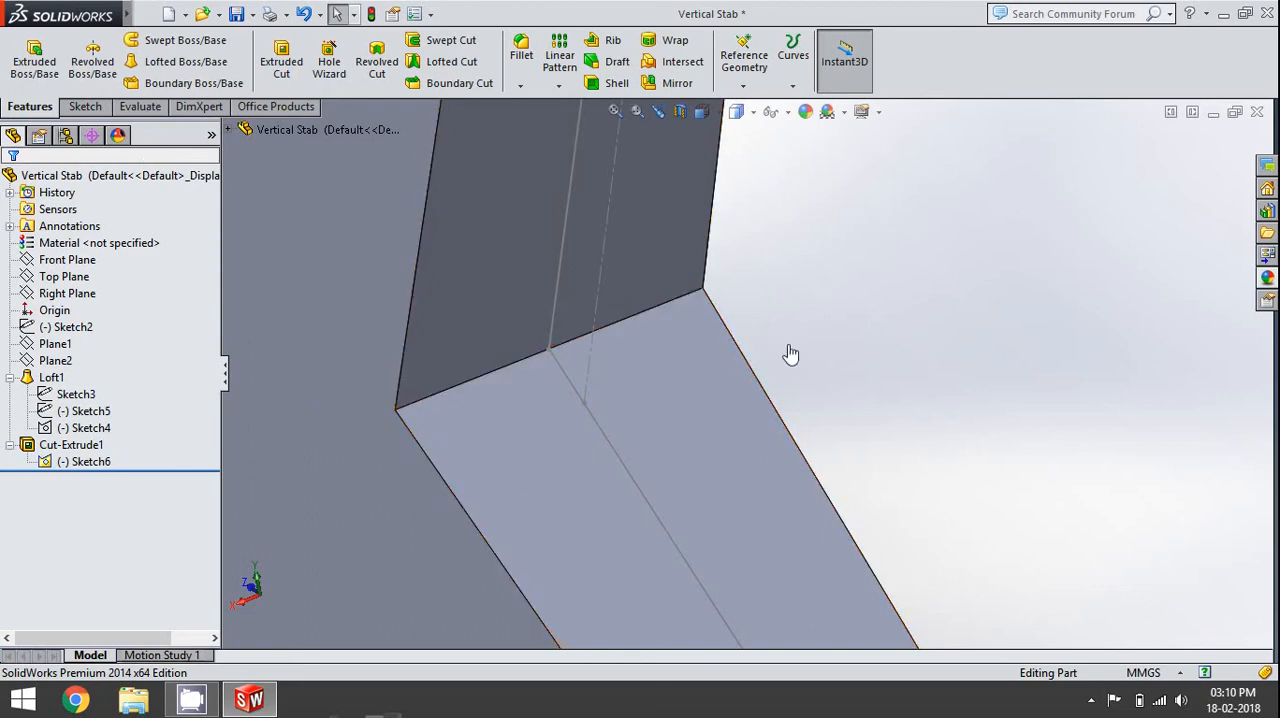
pyautogui.click(710, 440)
pyautogui.click(1040, 300)
pyautogui.click(677, 339)
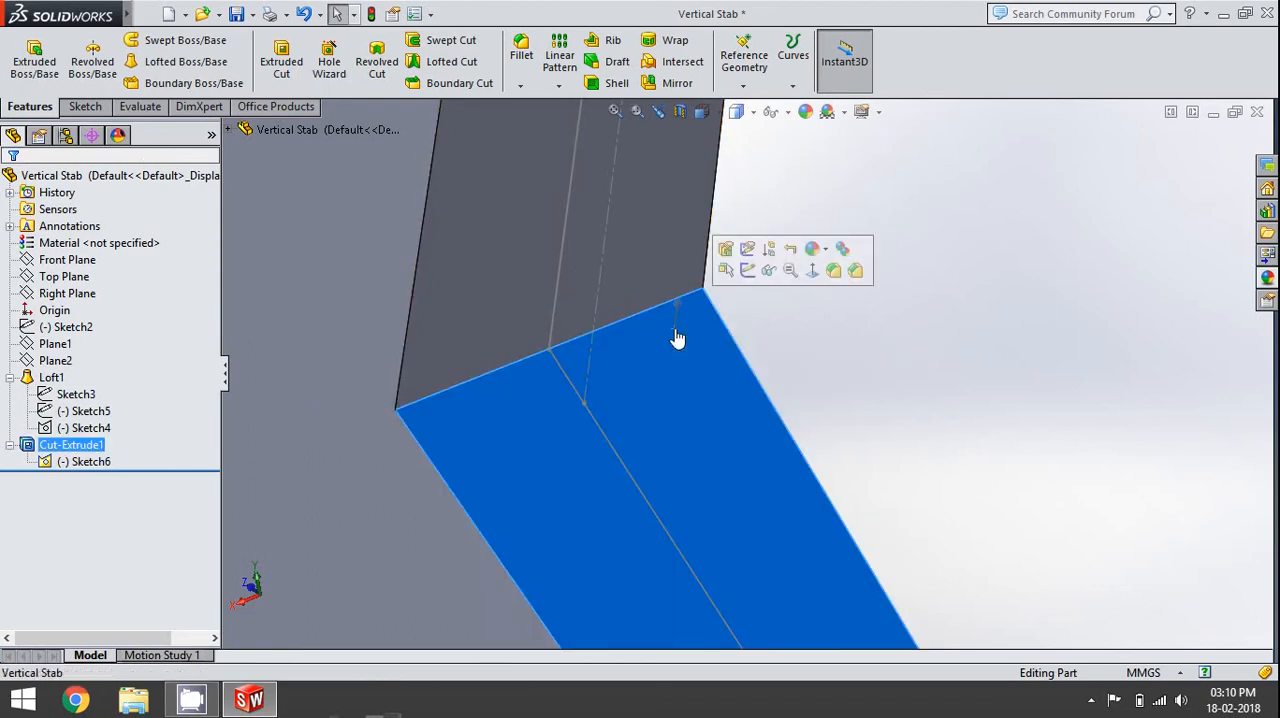
pyautogui.click(748, 279)
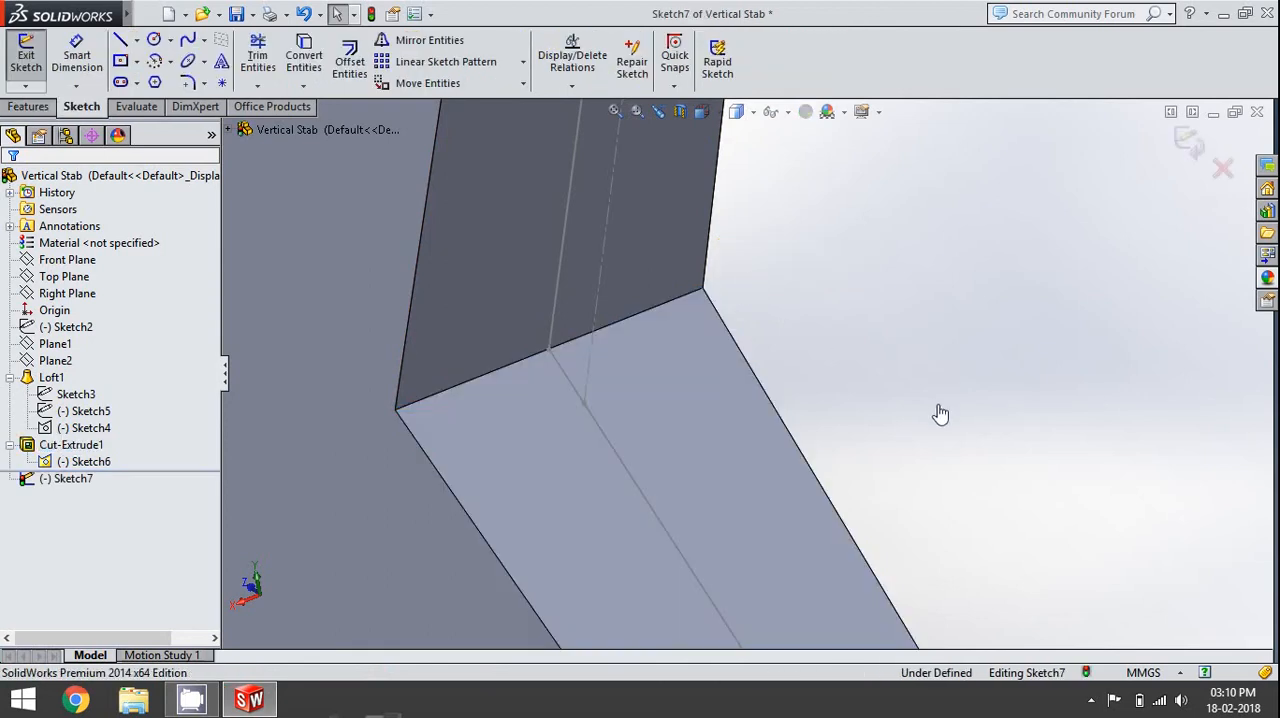
# - Examine the rounded profile sketches at the lower and upper ends of the hinge face
pyautogui.scroll(5, 967, 282)
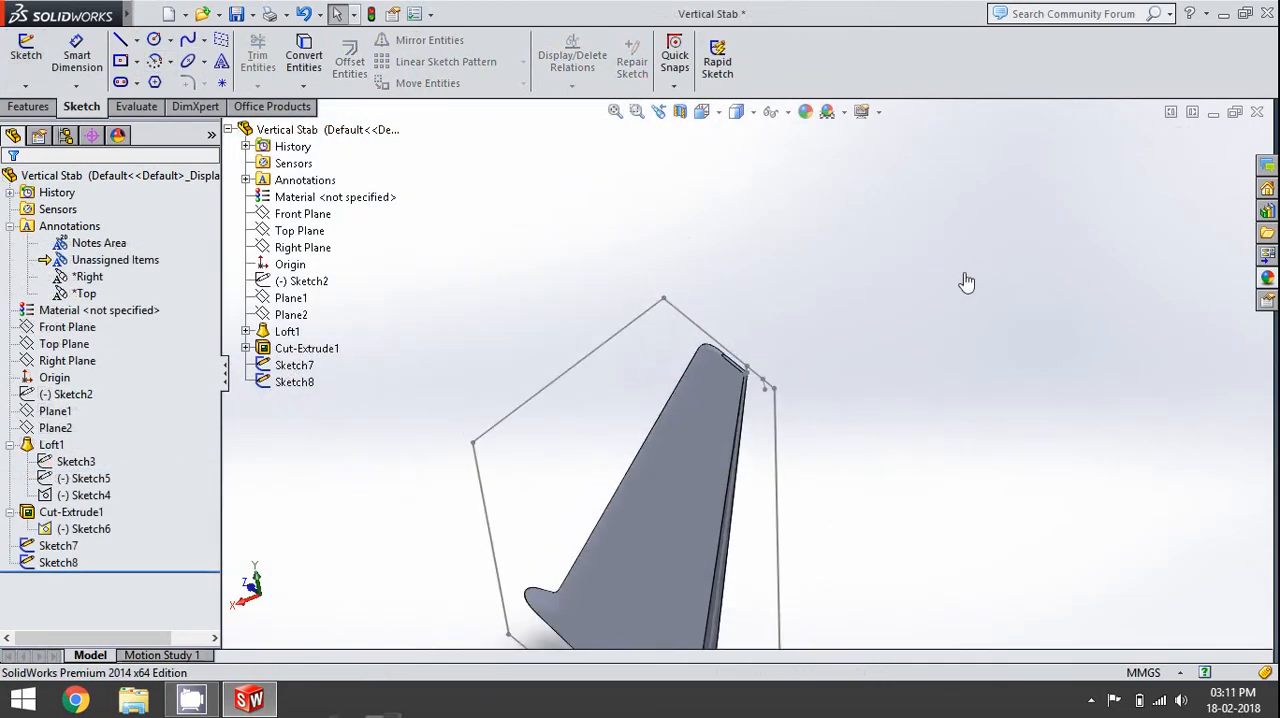
pyautogui.scroll(4, 834, 486)
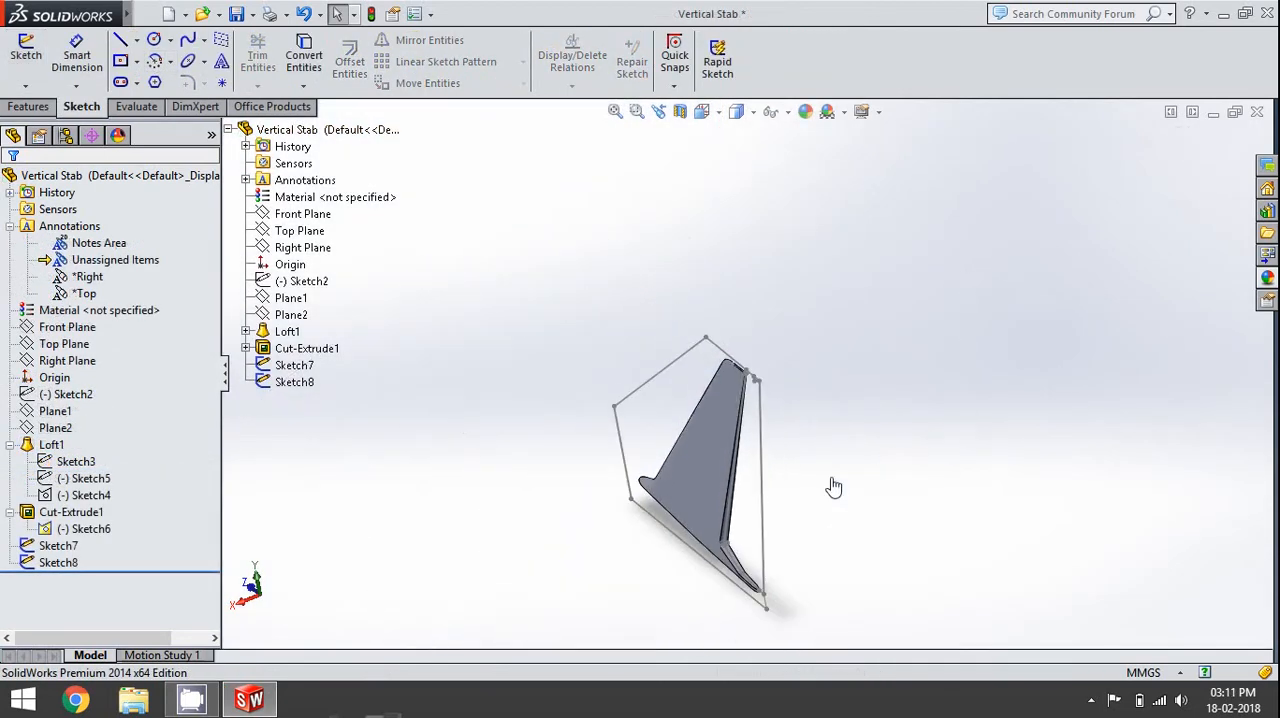
pyautogui.scroll(-10, 742, 524)
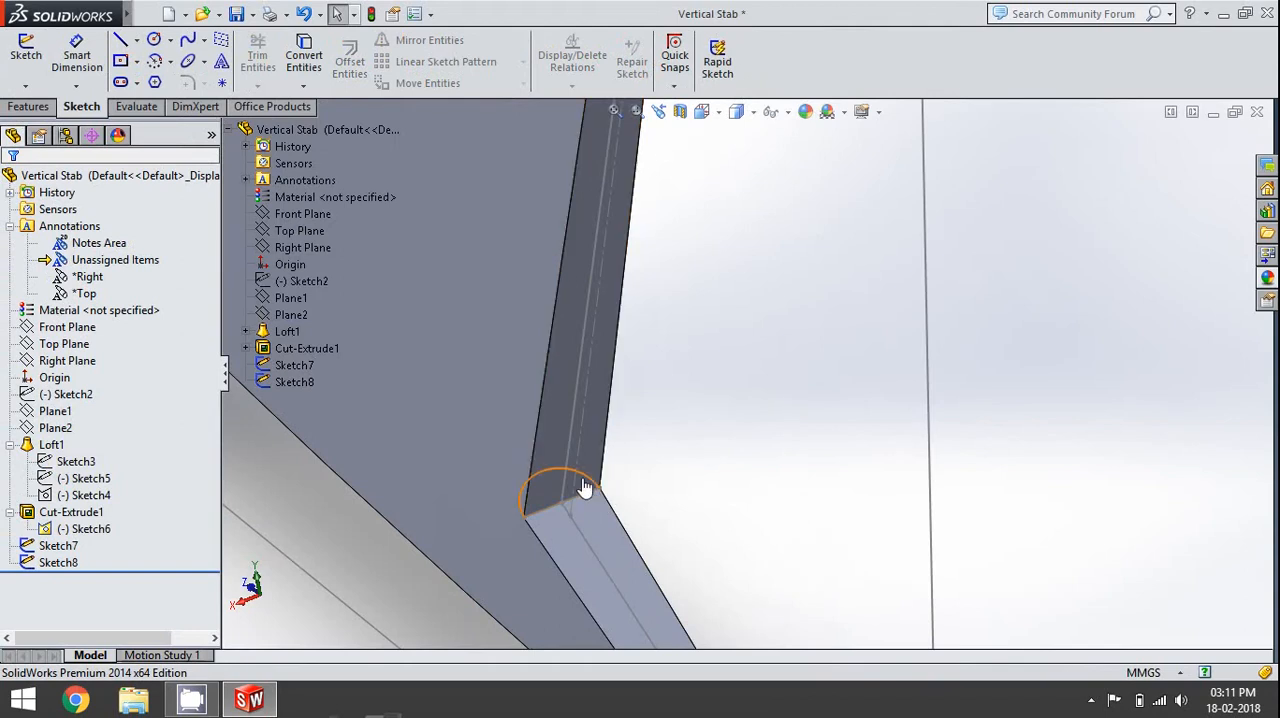
pyautogui.click(583, 486)
pyautogui.scroll(3, 670, 492)
pyautogui.scroll(4, 671, 492)
pyautogui.scroll(-6, 800, 125)
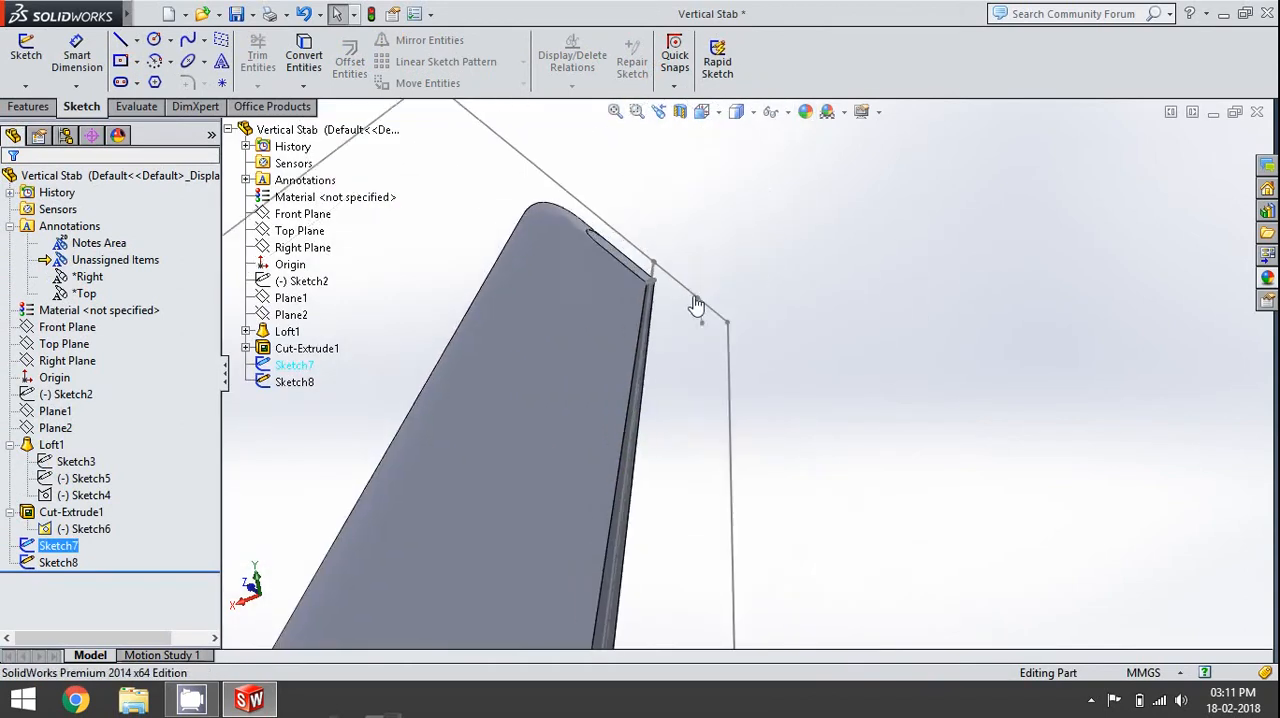
pyautogui.scroll(-8, 669, 345)
pyautogui.click(564, 170)
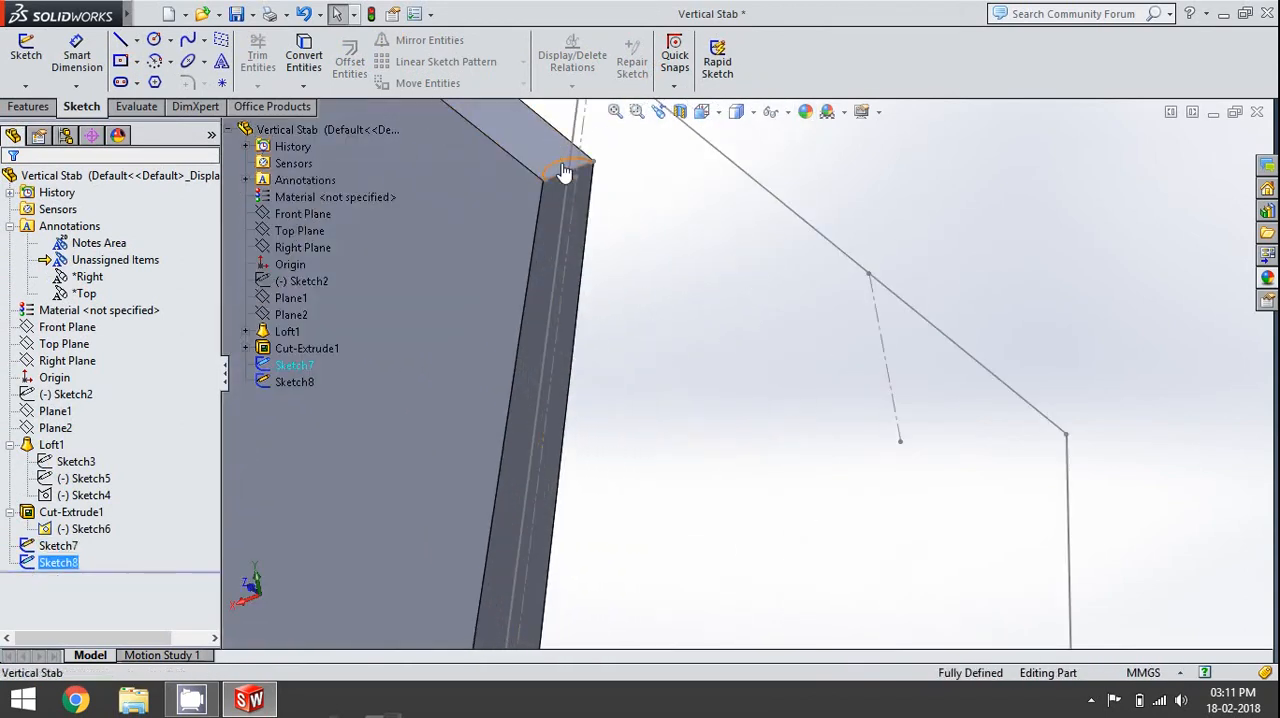
pyautogui.click(548, 143)
pyautogui.click(812, 220)
pyautogui.scroll(4, 812, 220)
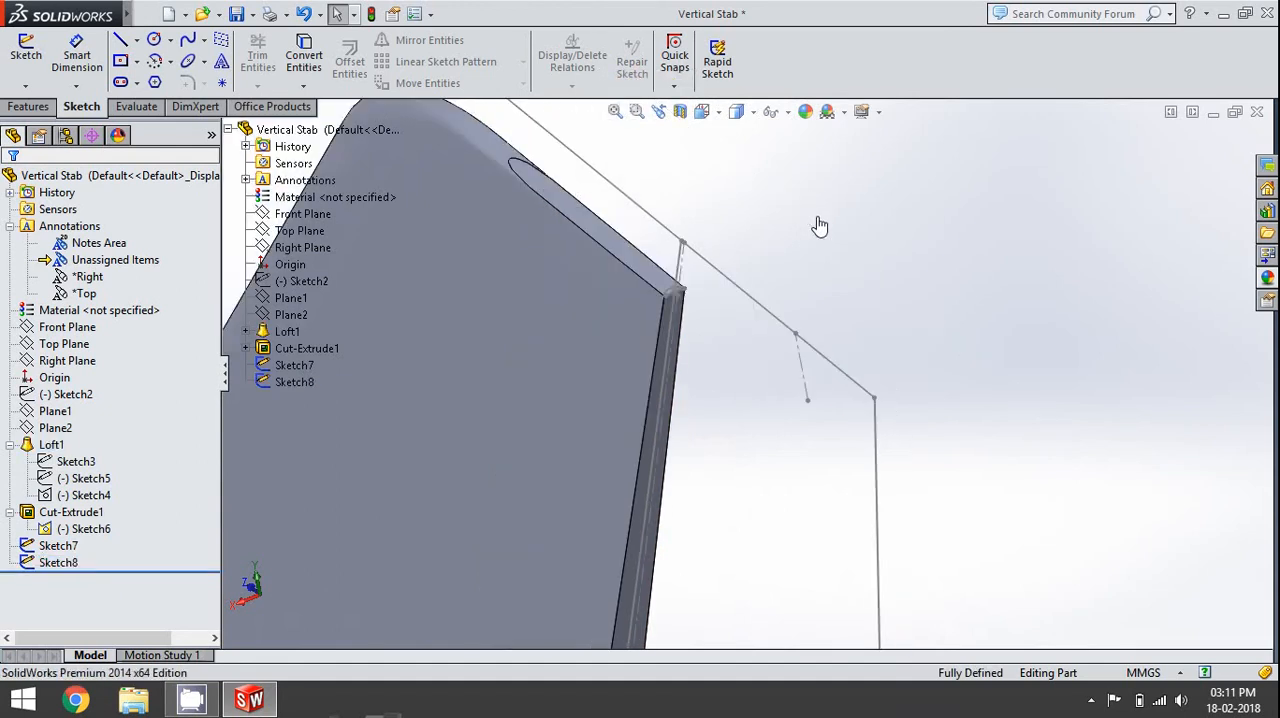
pyautogui.scroll(-2, 695, 328)
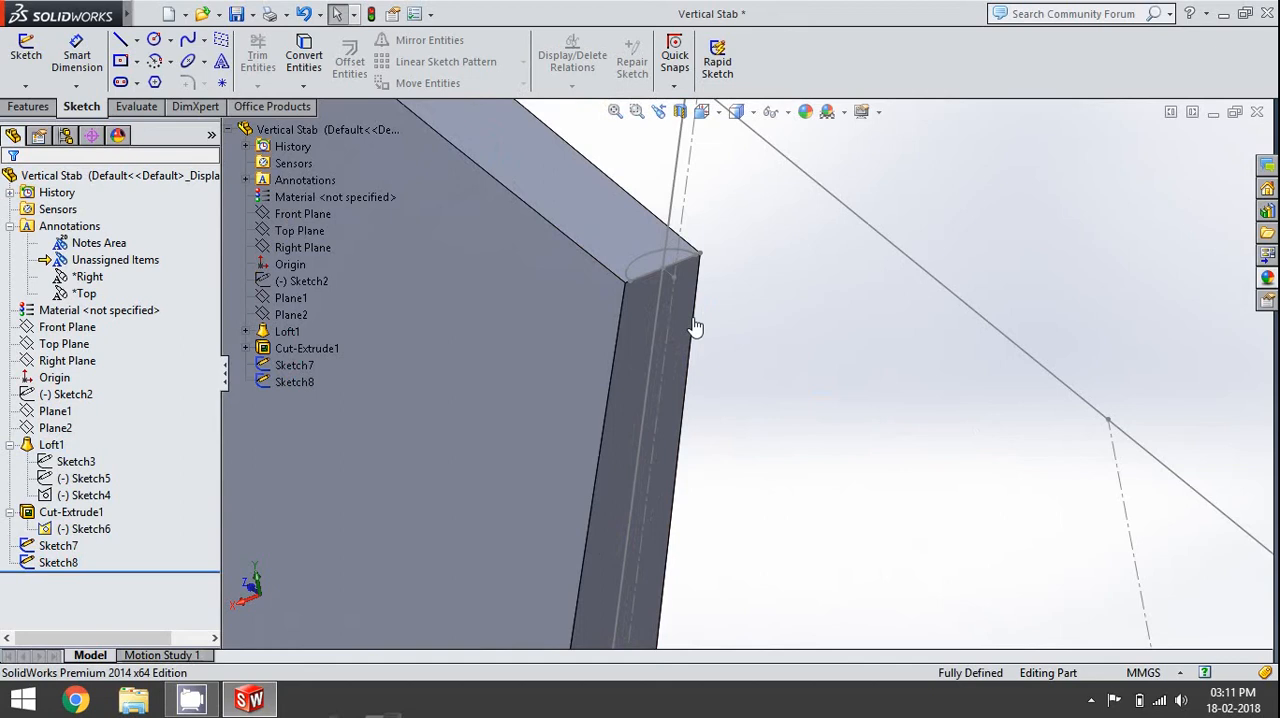
# - Collapse the annotations in the feature tree and check the end points of the upper and lower rounded profiles
pyautogui.click(9, 226)
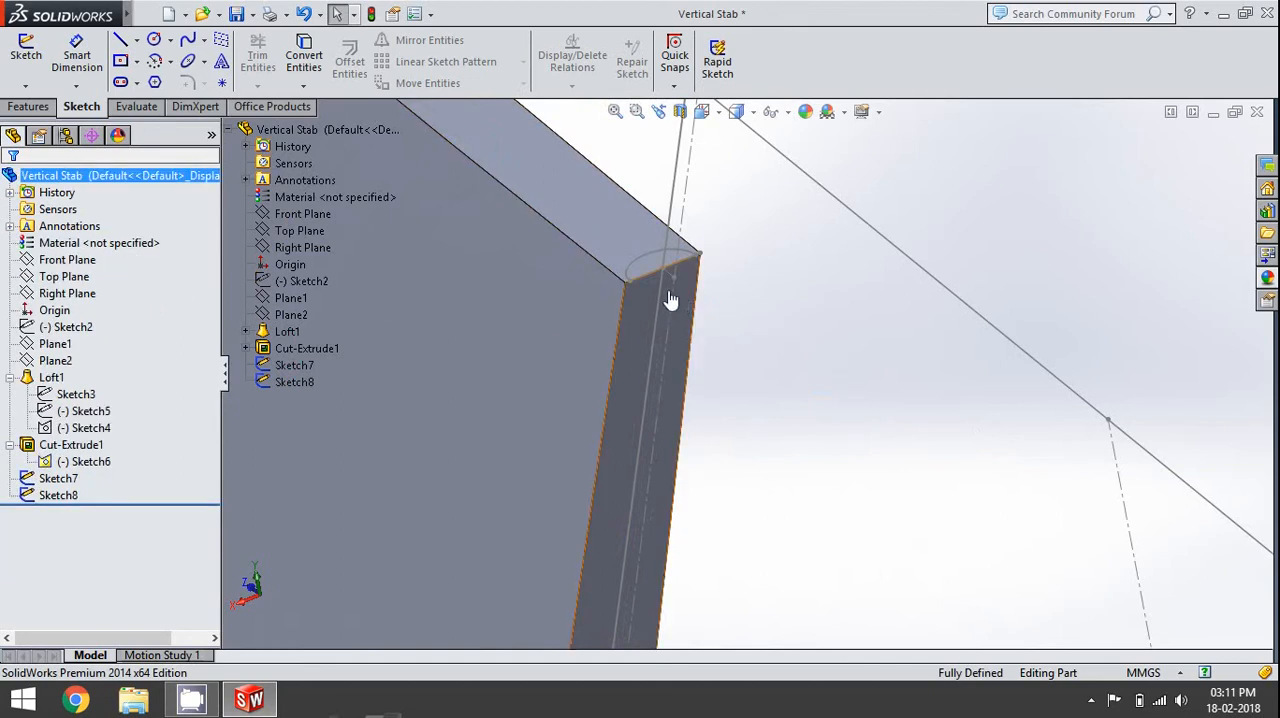
pyautogui.click(629, 286)
pyautogui.scroll(4, 707, 390)
pyautogui.scroll(8, 708, 392)
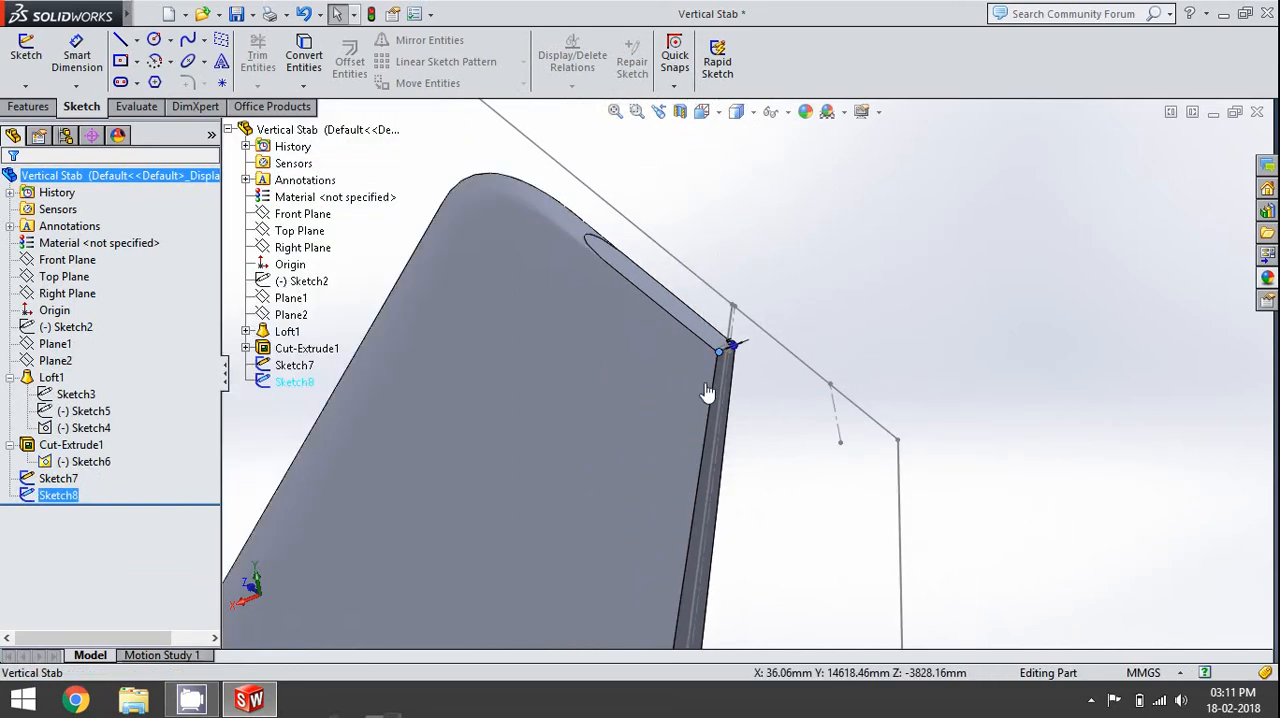
pyautogui.scroll(-5, 720, 608)
pyautogui.scroll(-3, 706, 497)
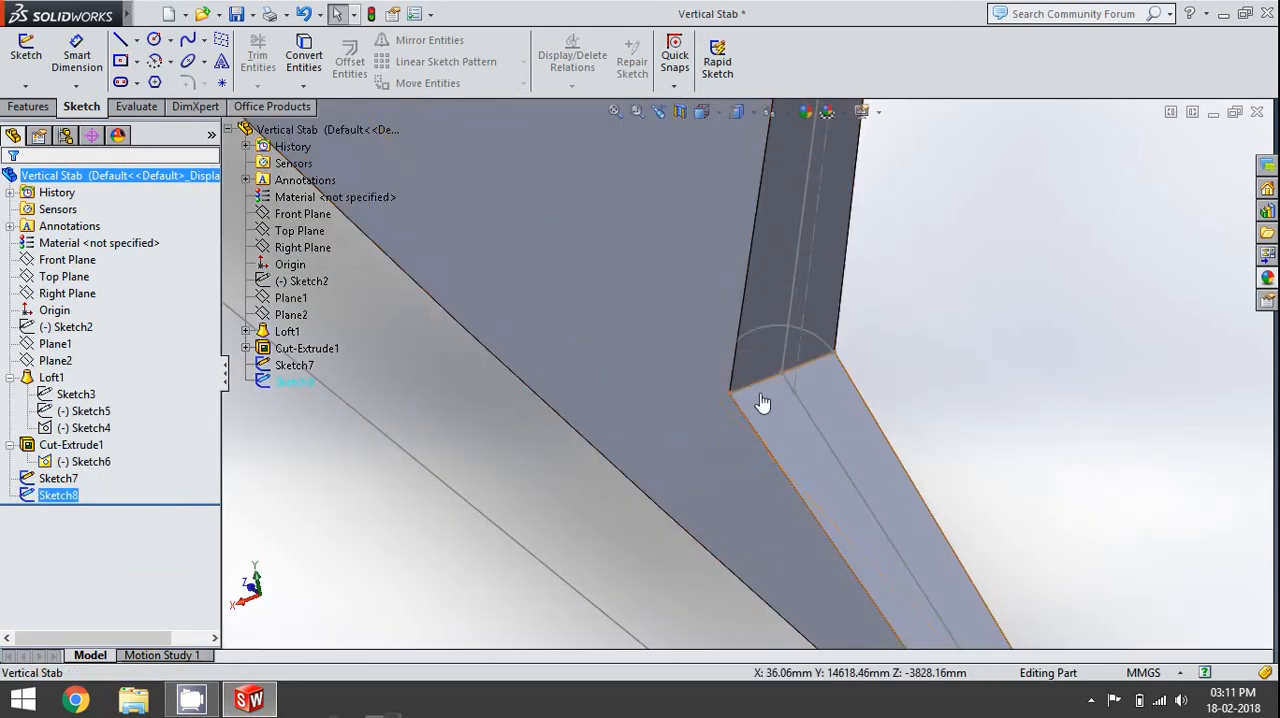
pyautogui.scroll(-2, 738, 399)
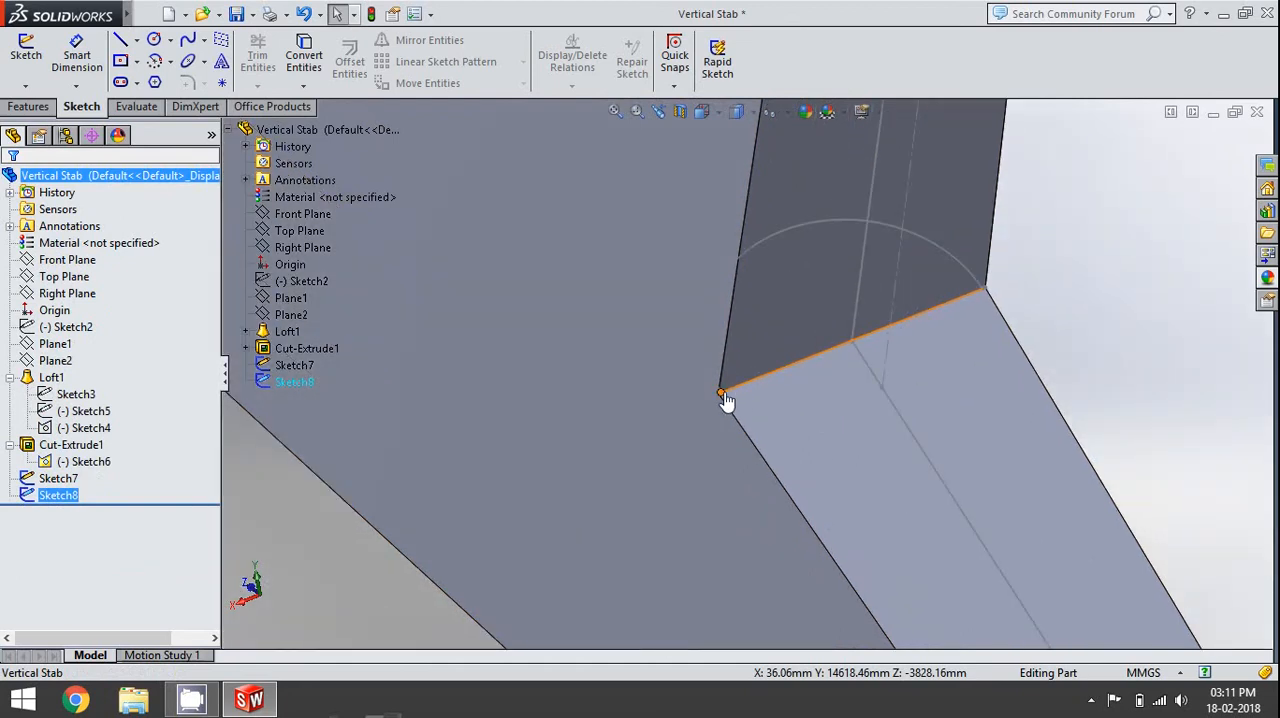
# - Start a 3D sketch and draw a line along the hinge face joining the left ends of the lower and upper rounded profiles
pyautogui.click(26, 87)
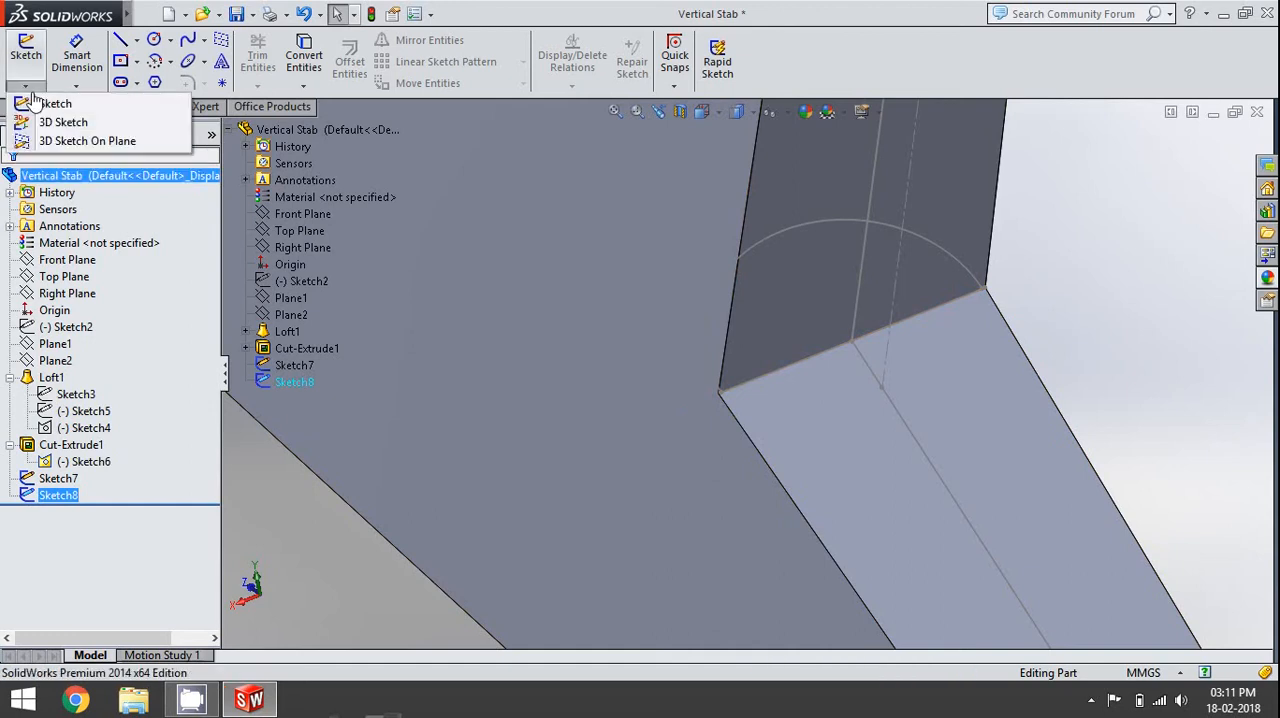
pyautogui.click(60, 122)
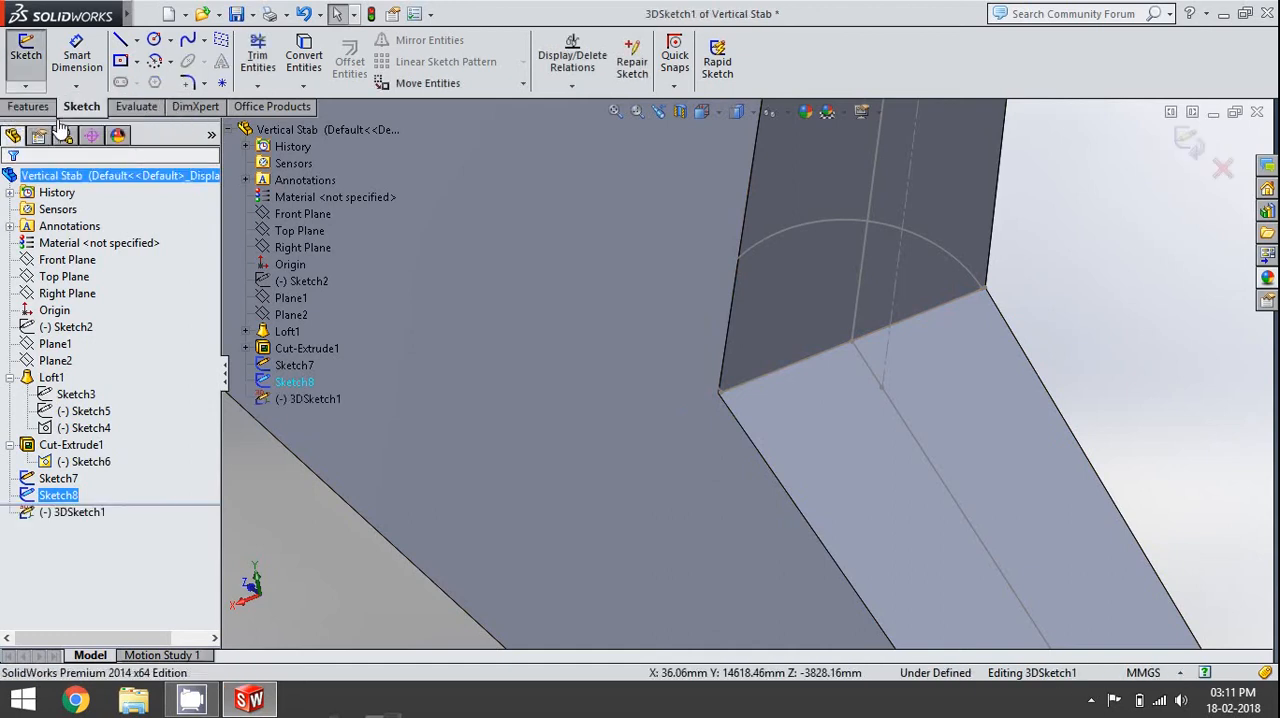
pyautogui.click(120, 40)
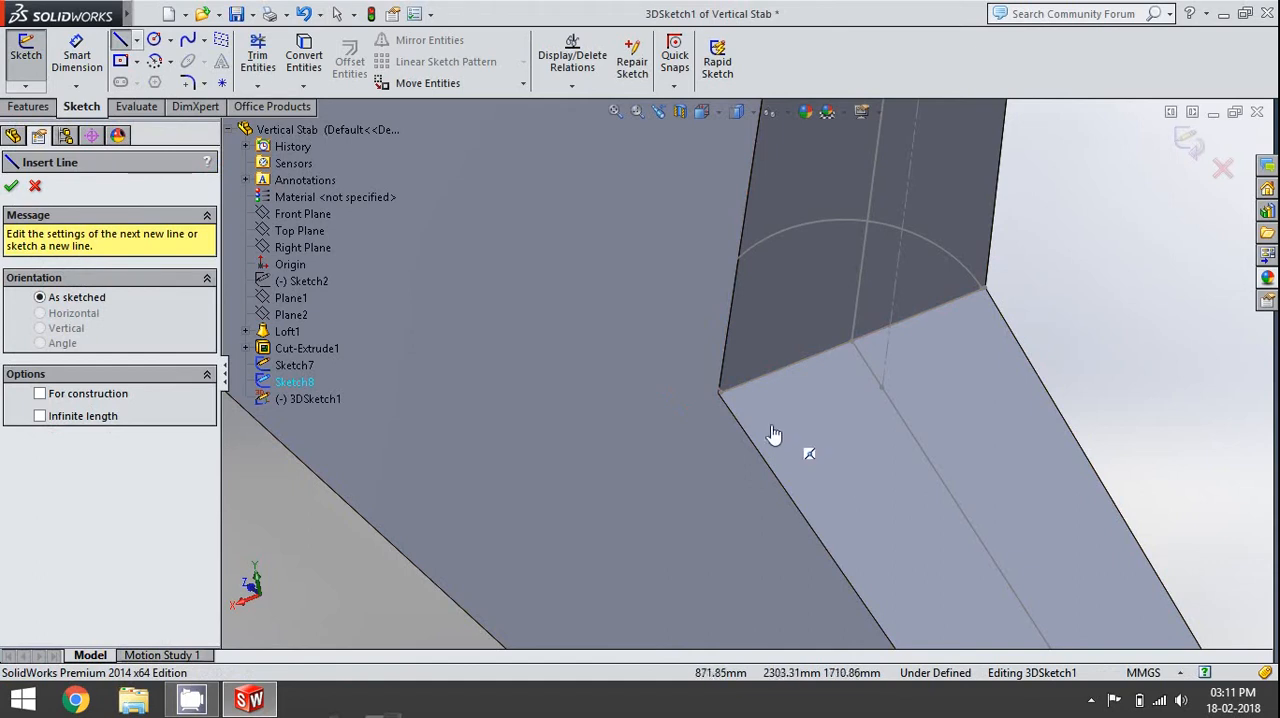
pyautogui.scroll(-4, 726, 400)
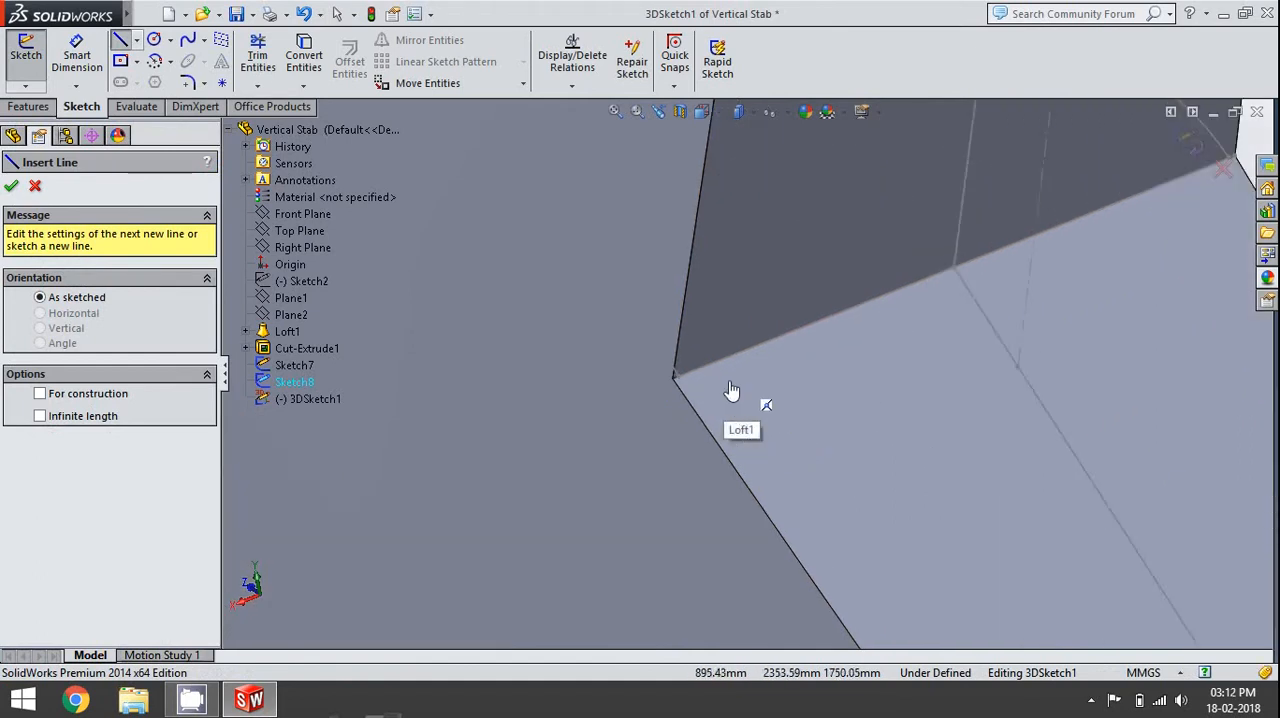
pyautogui.click(625, 372)
pyautogui.scroll(5, 726, 420)
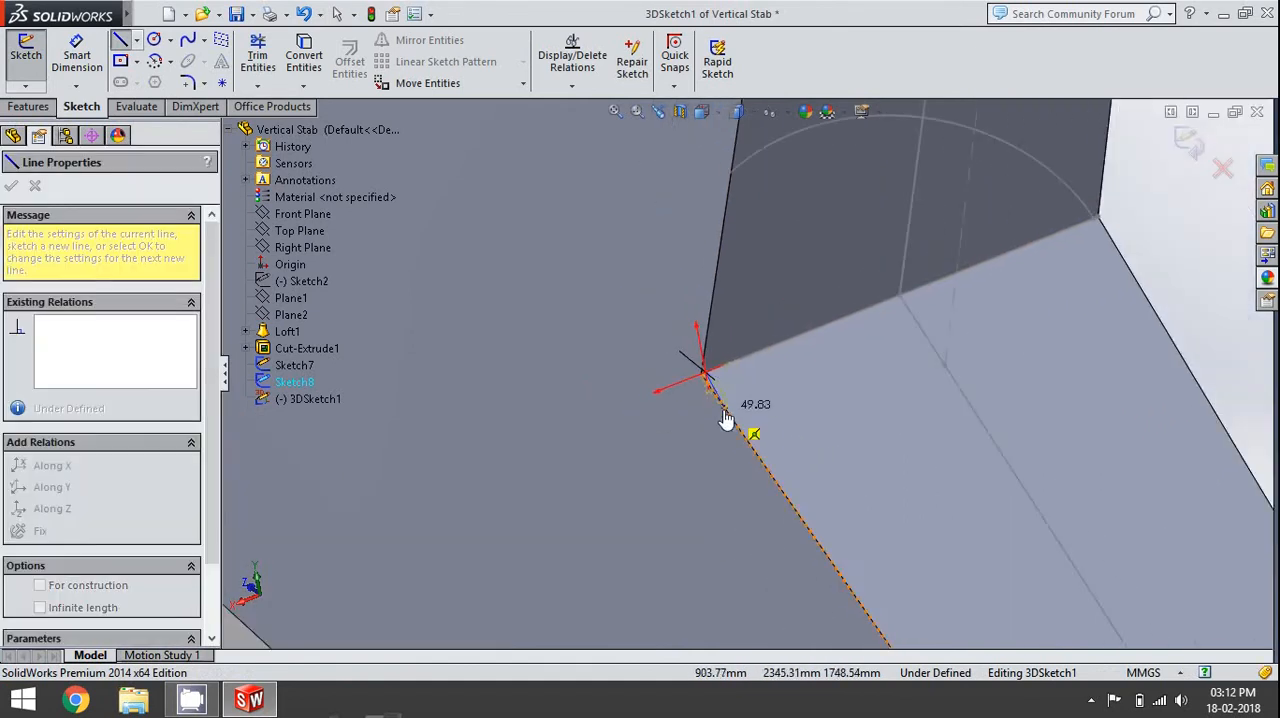
pyautogui.scroll(3, 723, 409)
pyautogui.scroll(-8, 713, 270)
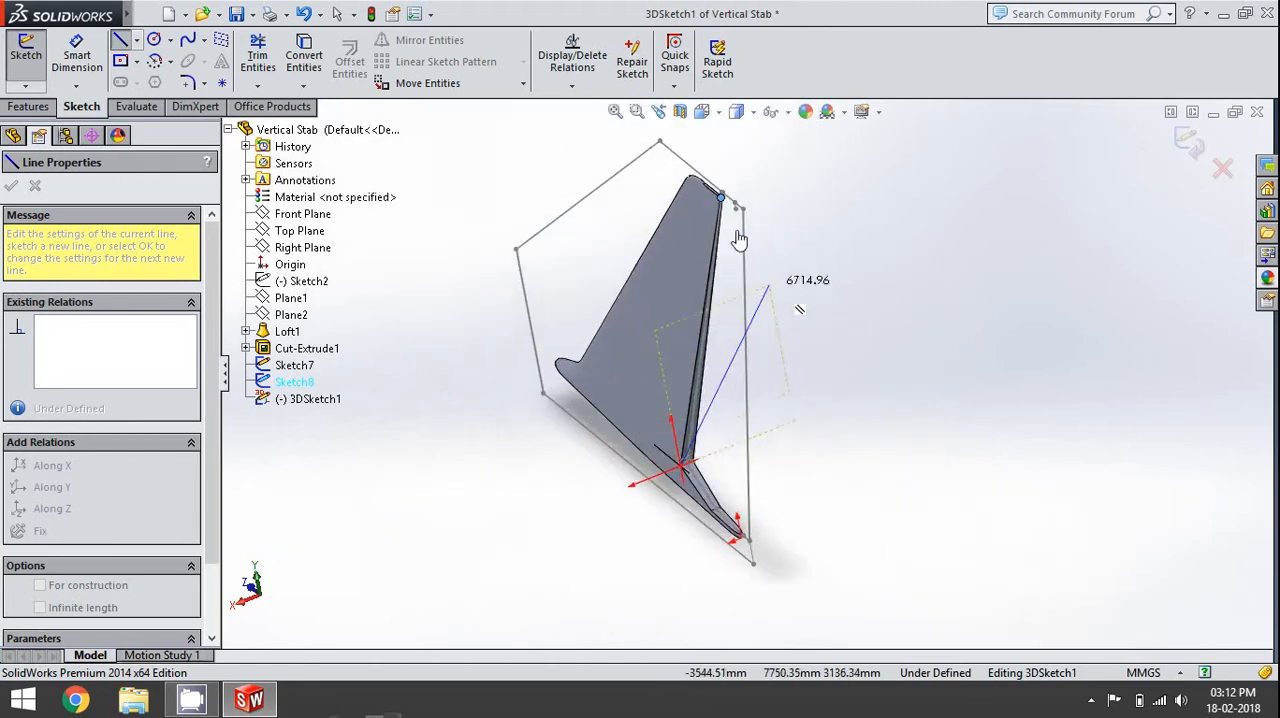
pyautogui.scroll(-10, 713, 270)
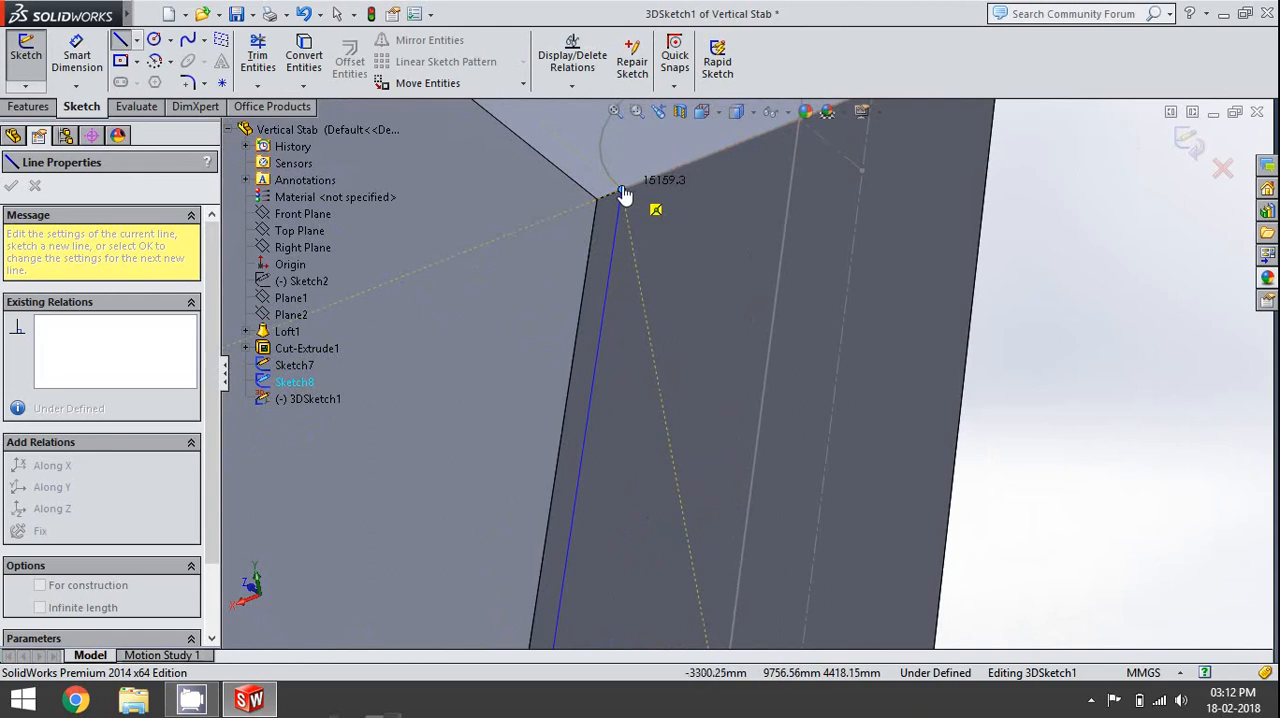
pyautogui.click(621, 192)
pyautogui.press('Escape')
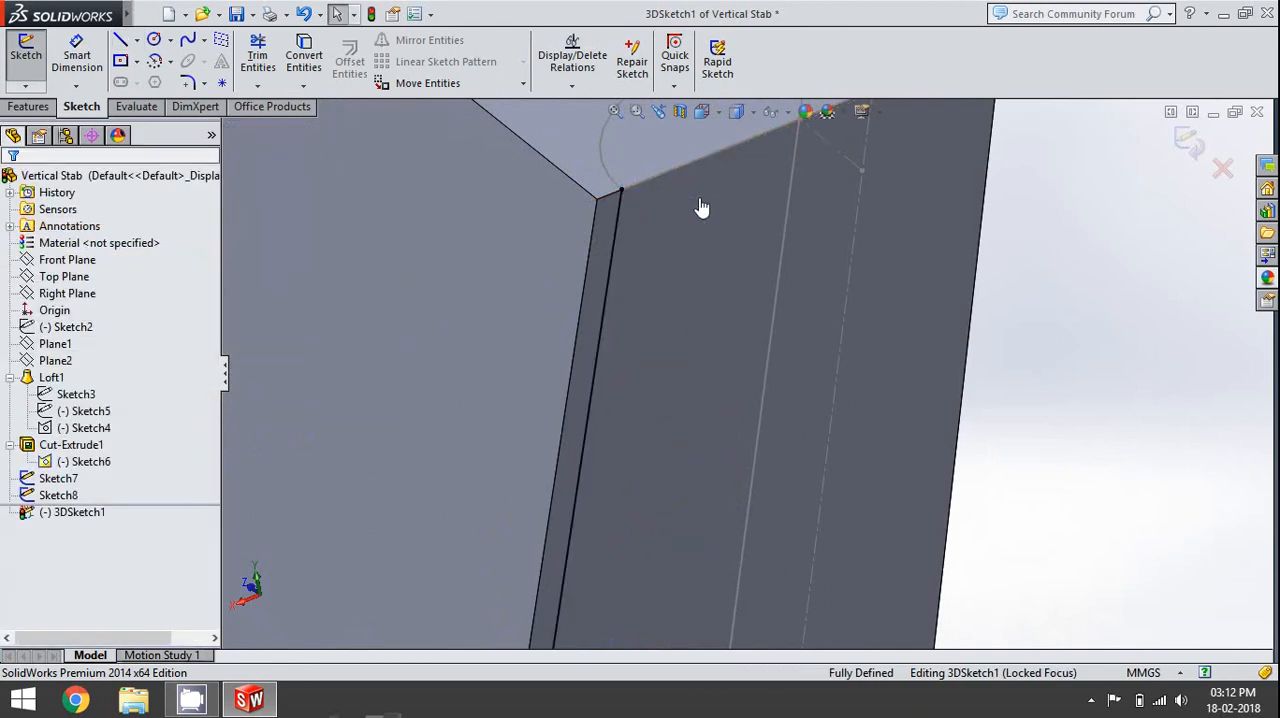
# - Draw a second line joining the right ends of the upper and lower rounded profiles and finish the 3D sketch
pyautogui.scroll(5, 740, 376)
pyautogui.click(120, 40)
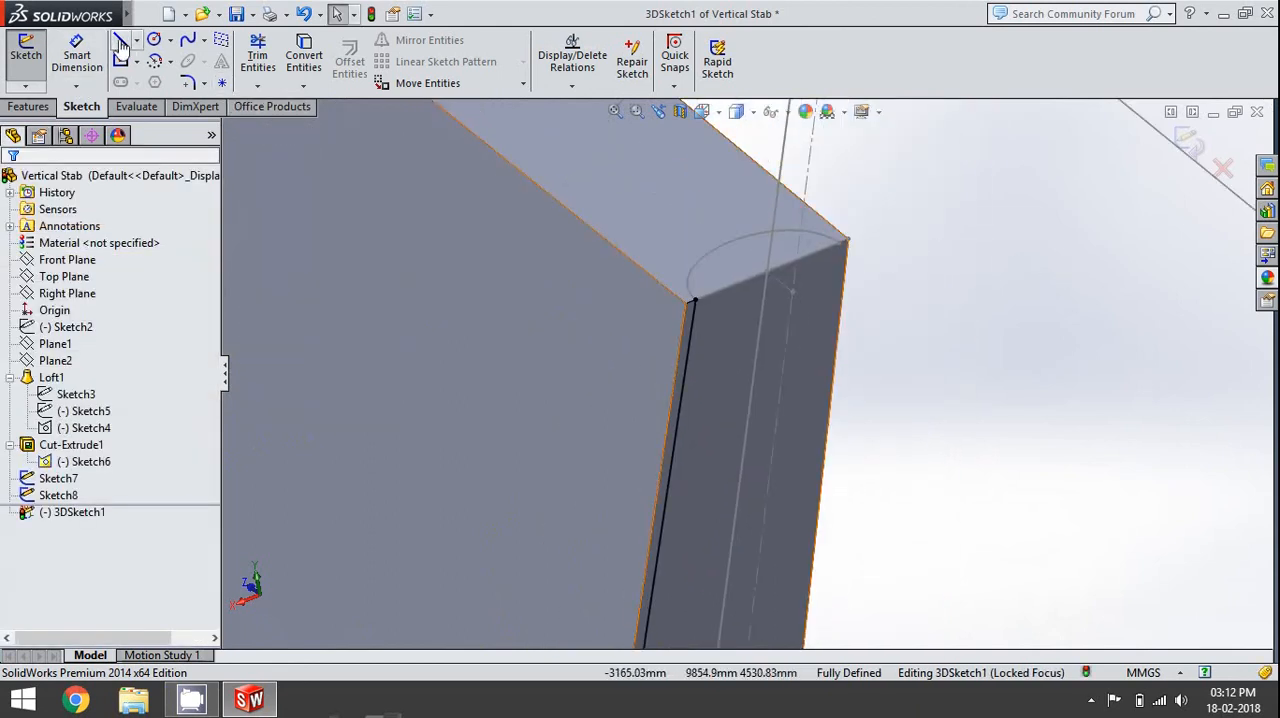
pyautogui.scroll(-5, 858, 279)
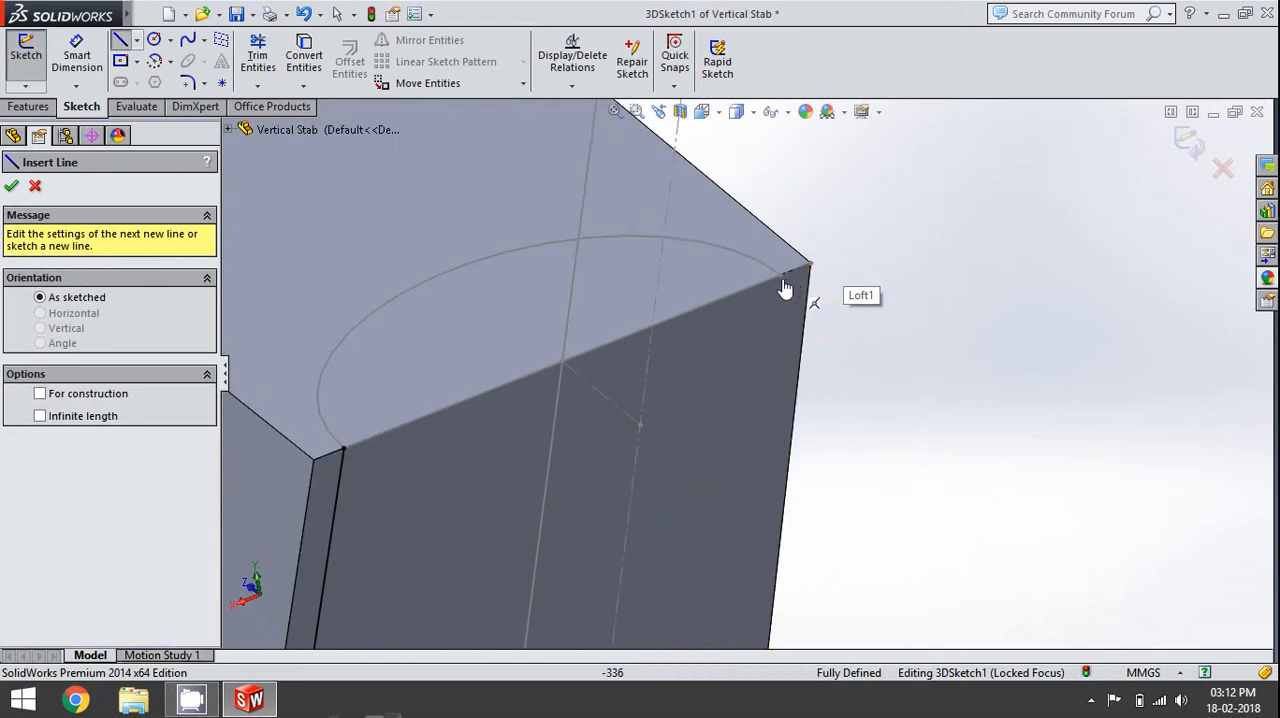
pyautogui.click(781, 276)
pyautogui.scroll(15, 877, 418)
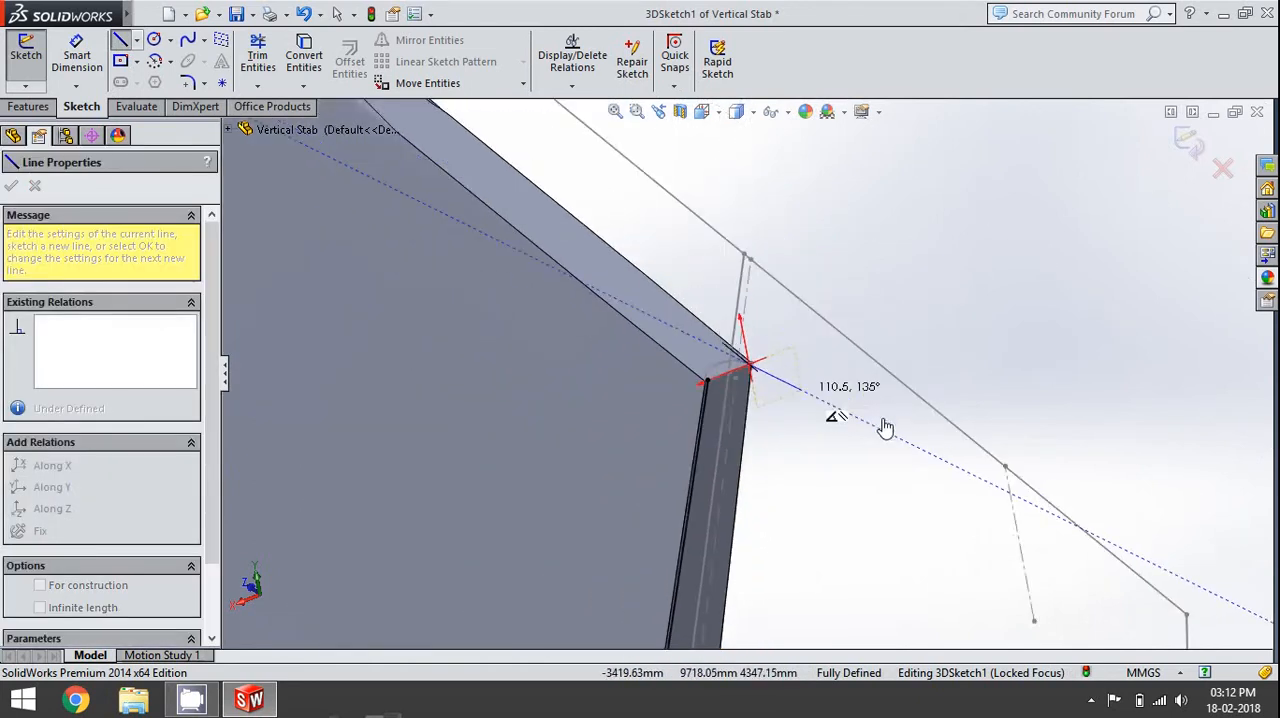
pyautogui.scroll(5, 885, 428)
pyautogui.scroll(-12, 706, 477)
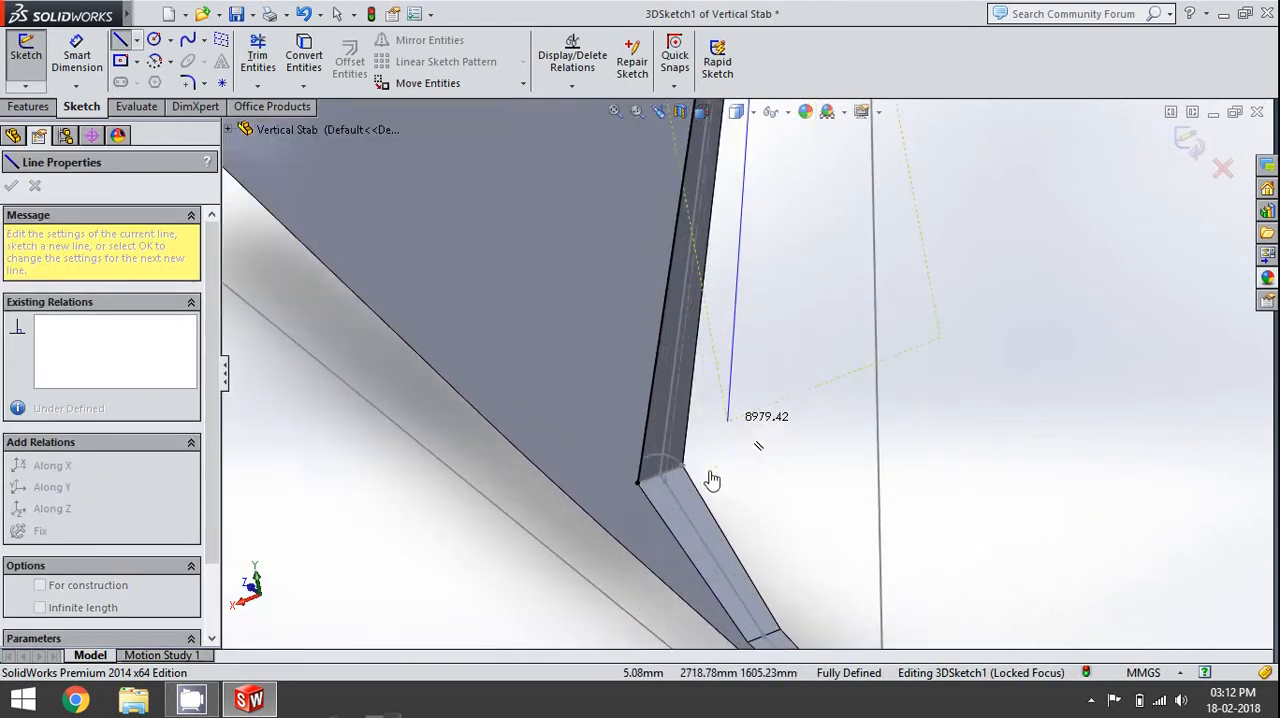
pyautogui.scroll(-6, 675, 370)
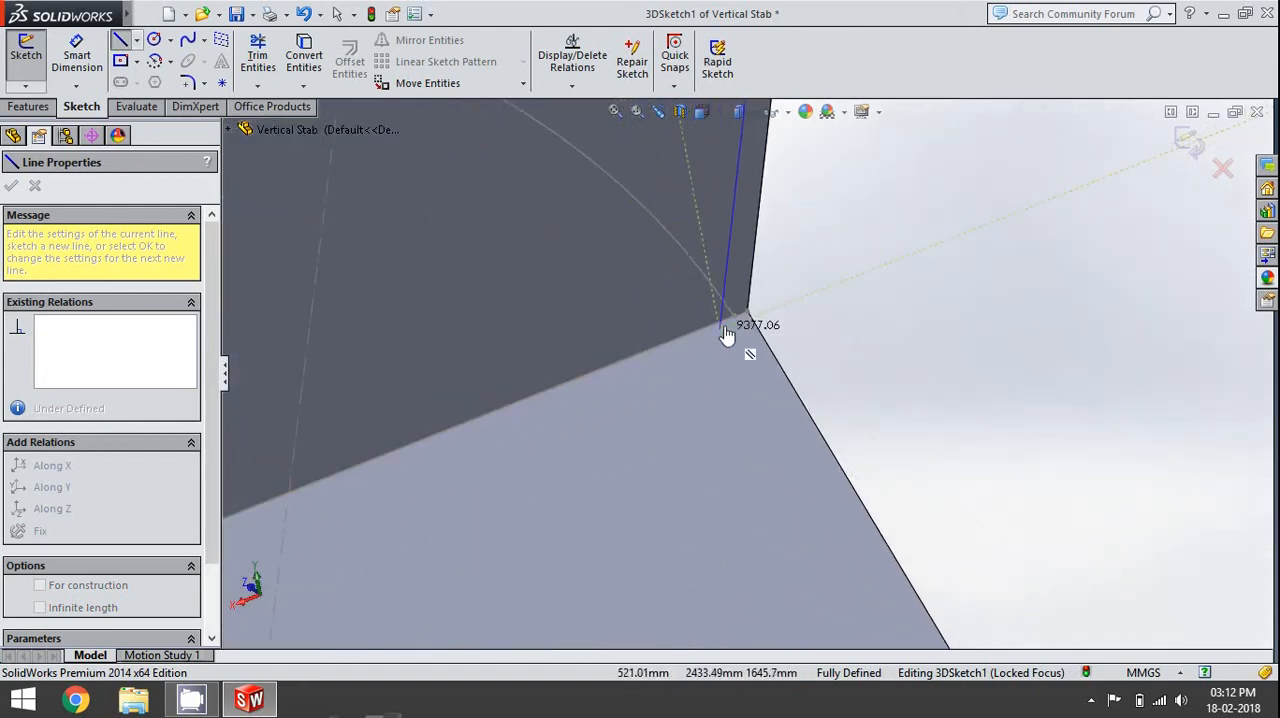
pyautogui.click(734, 317)
pyautogui.press('Escape')
pyautogui.press('Escape')
pyautogui.scroll(9, 851, 420)
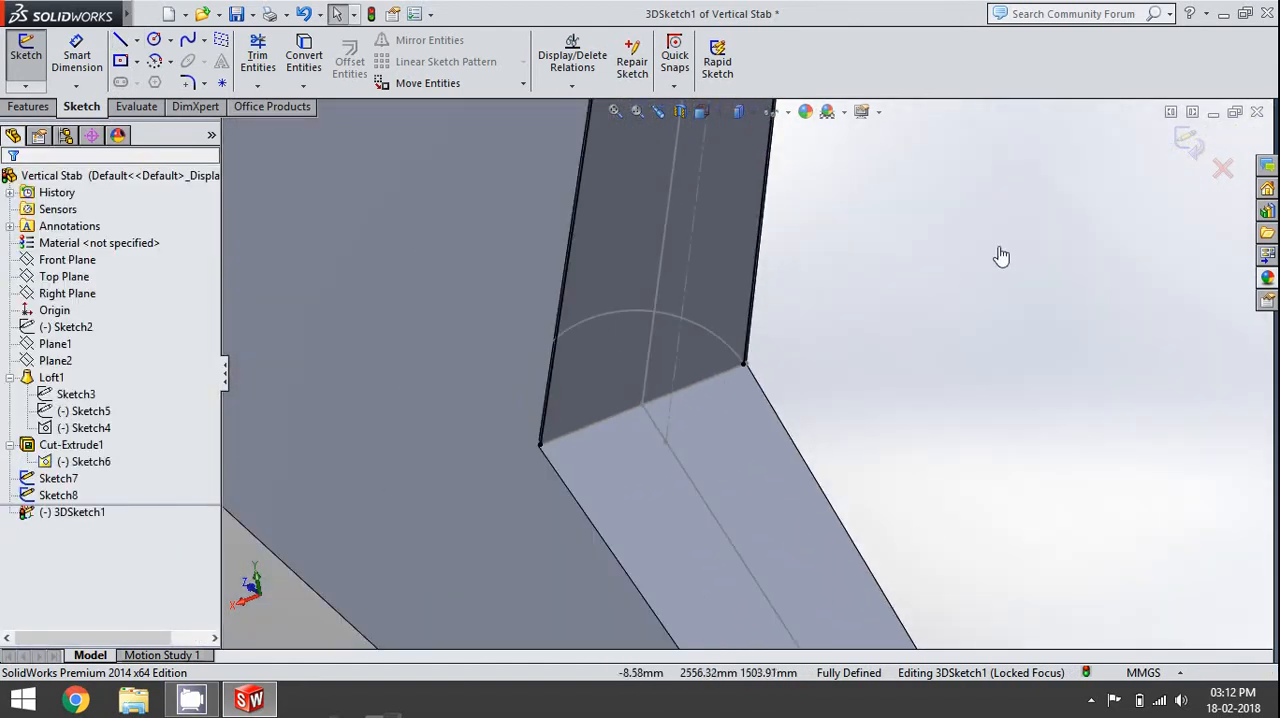
pyautogui.click(1196, 167)
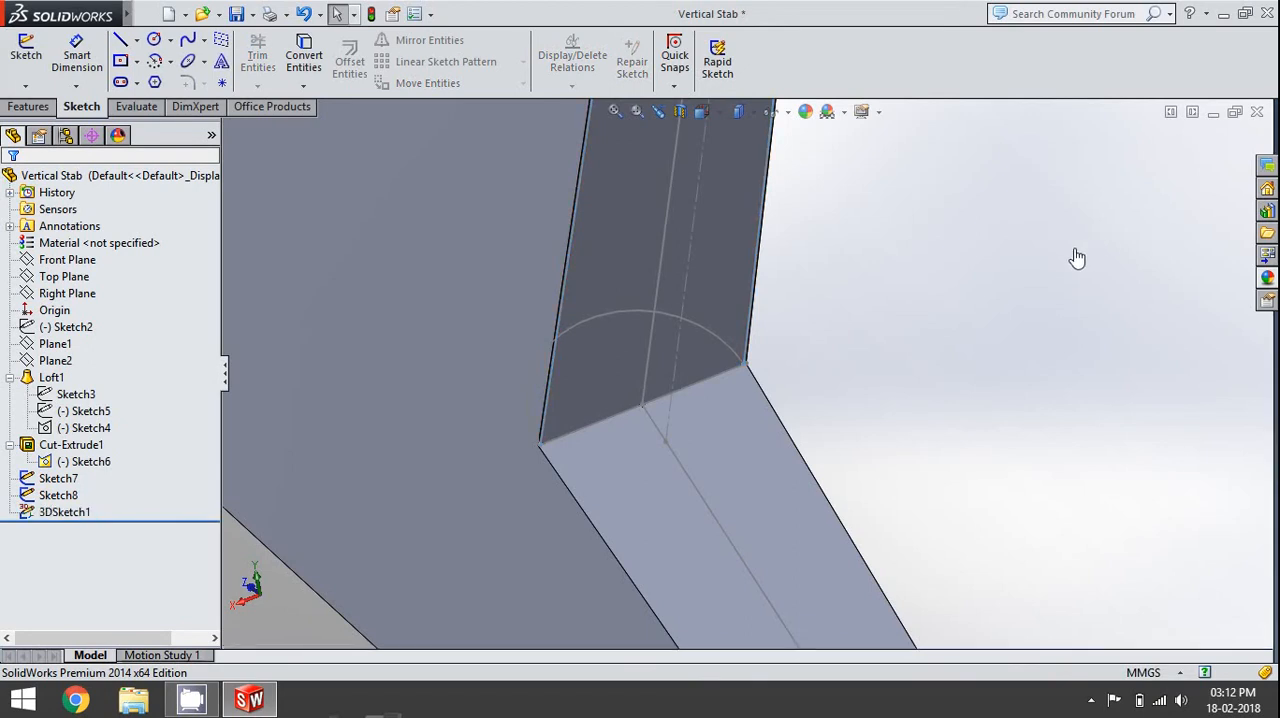
# - Start a Lofted Cut between the rounded profile at the hinge face's lower end, Sketch7, and the one at its upper end, Sketch8
pyautogui.click(40, 108)
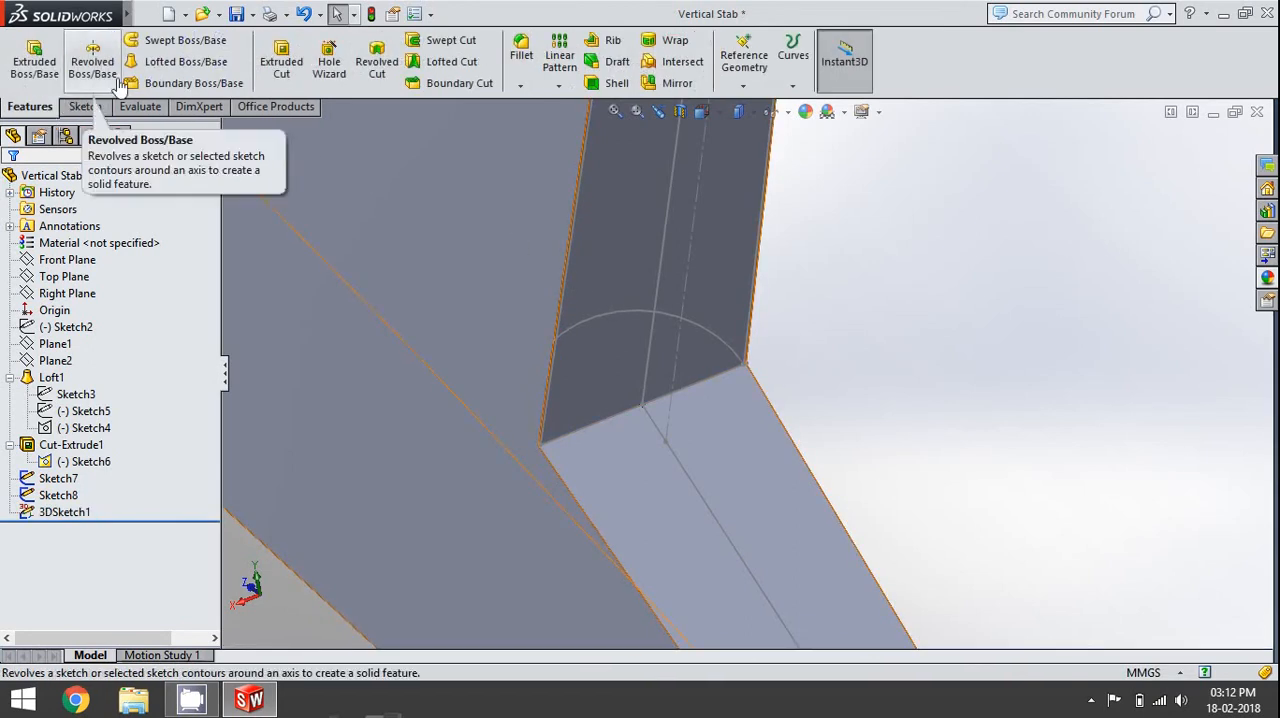
pyautogui.click(450, 62)
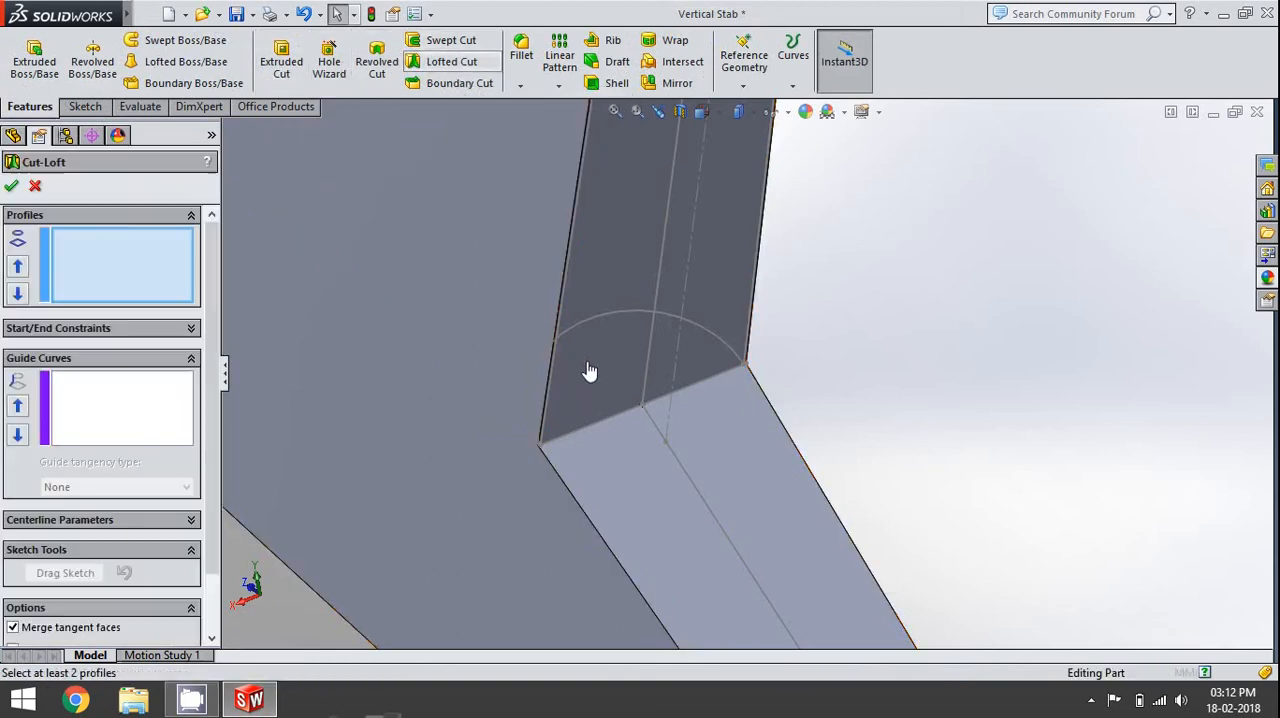
pyautogui.click(598, 328)
pyautogui.scroll(6, 663, 443)
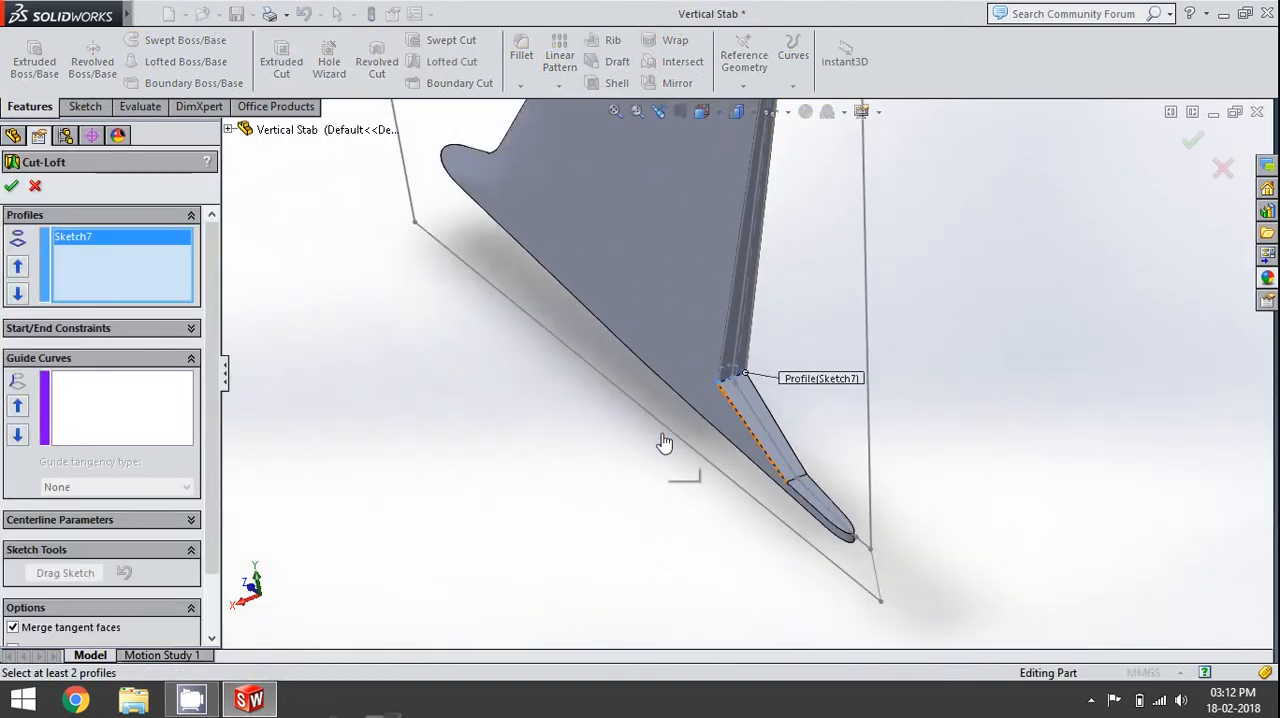
pyautogui.scroll(-8, 765, 196)
pyautogui.scroll(-8, 768, 192)
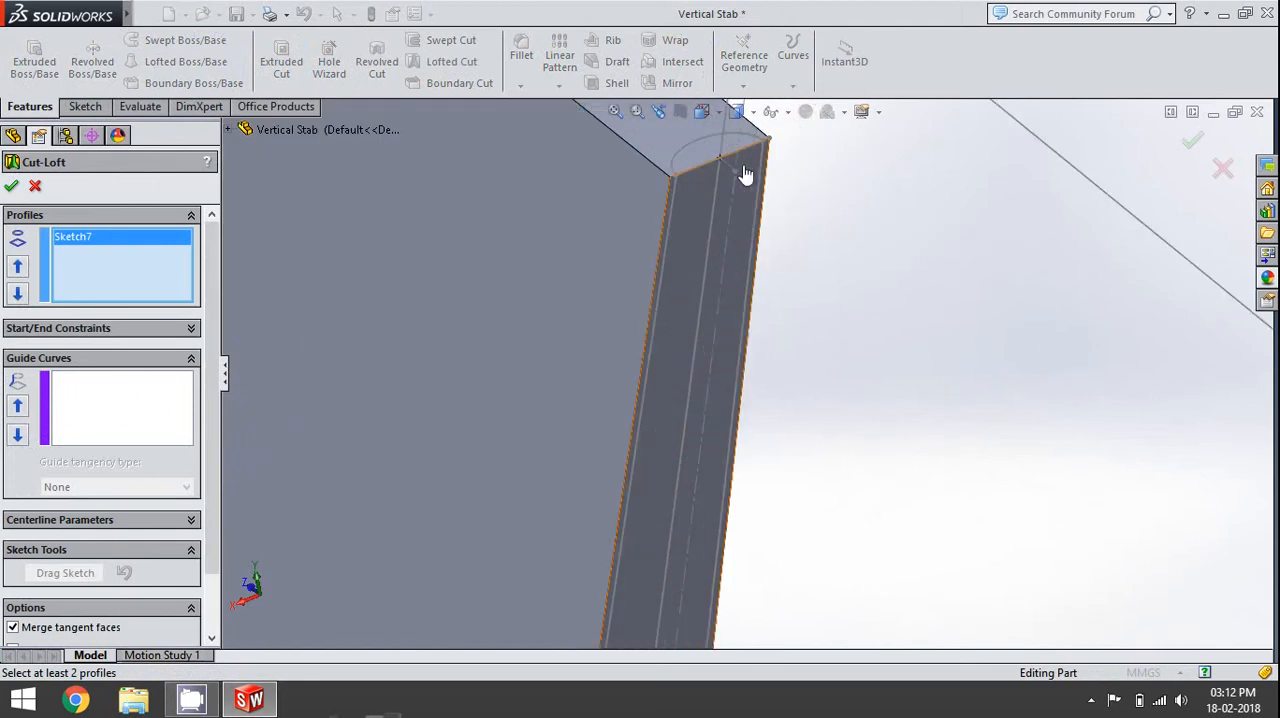
pyautogui.click(632, 199)
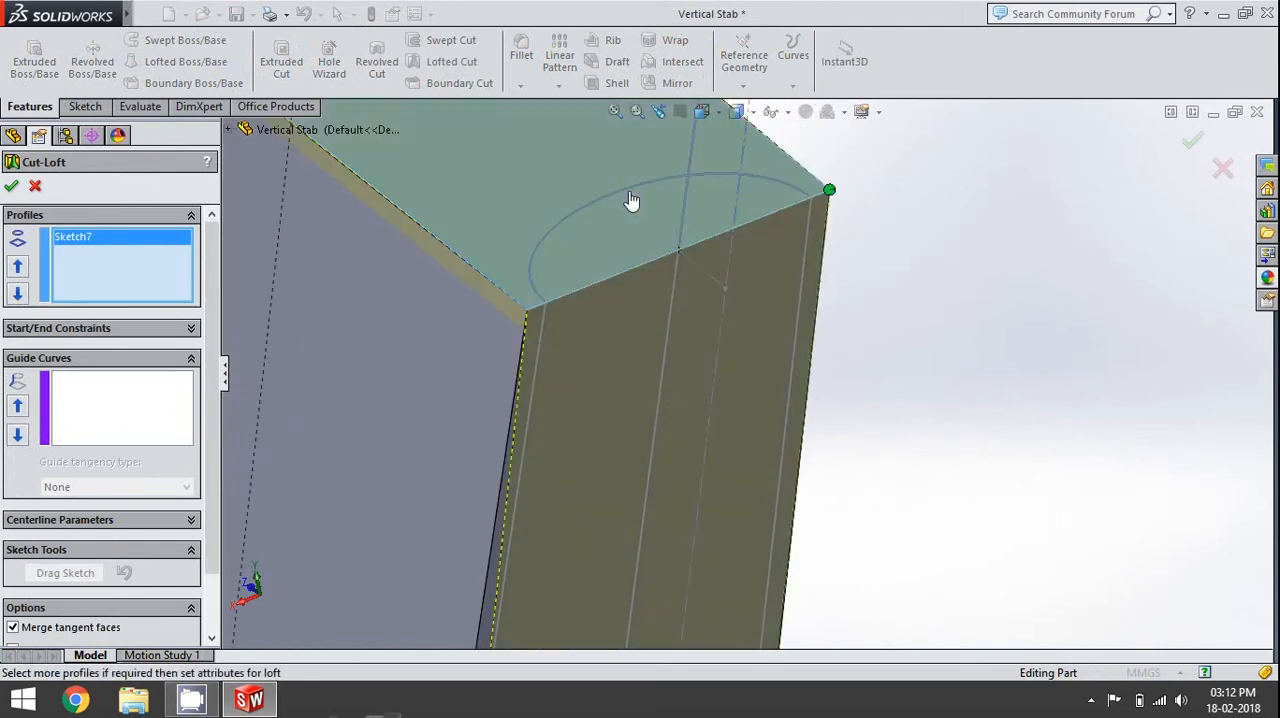
pyautogui.click(631, 199)
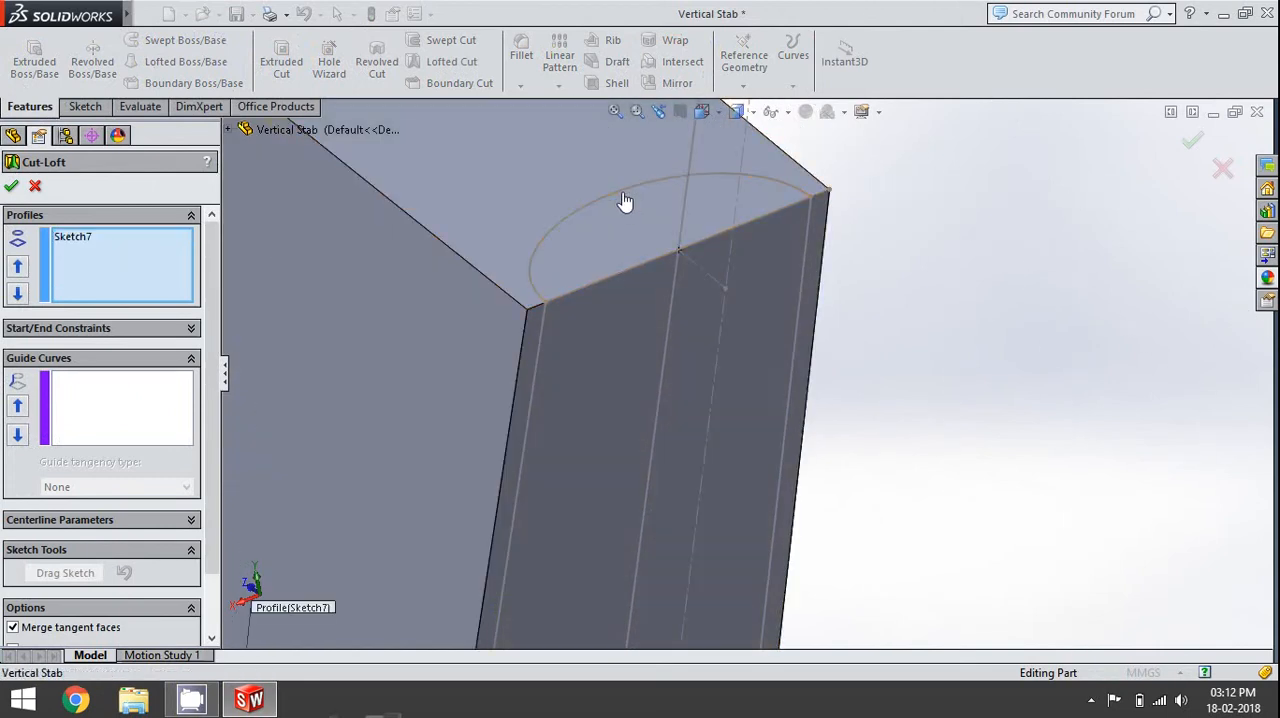
pyautogui.click(553, 293)
# - Add the two 3D sketch lines along the hinge face as separate open-loop guide curves for the lofted cut
pyautogui.click(63, 432)
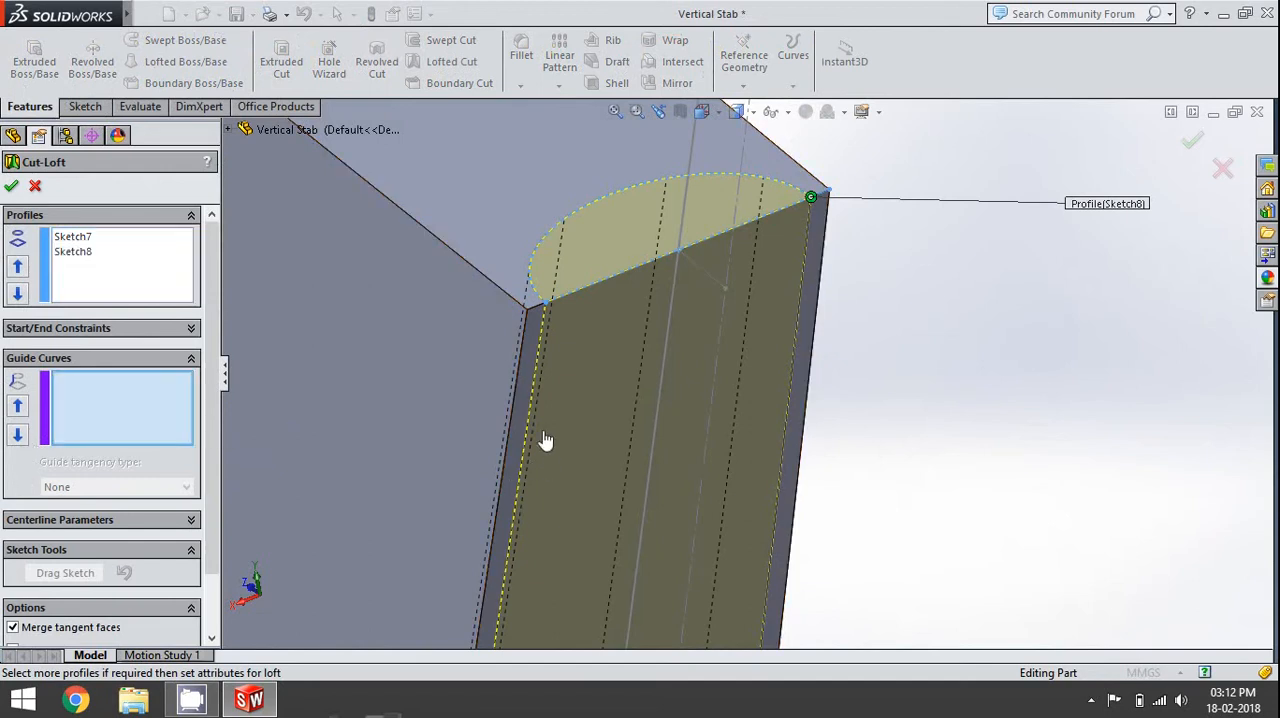
pyautogui.click(541, 364)
pyautogui.click(588, 279)
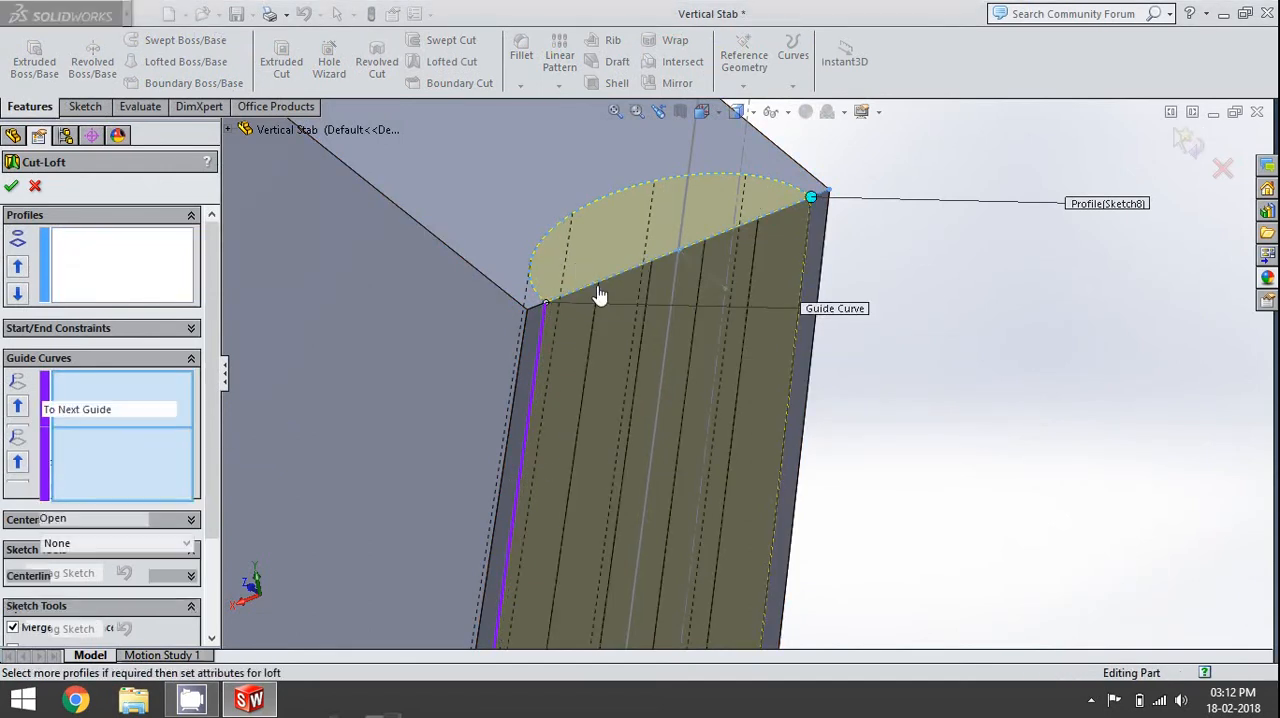
pyautogui.click(802, 278)
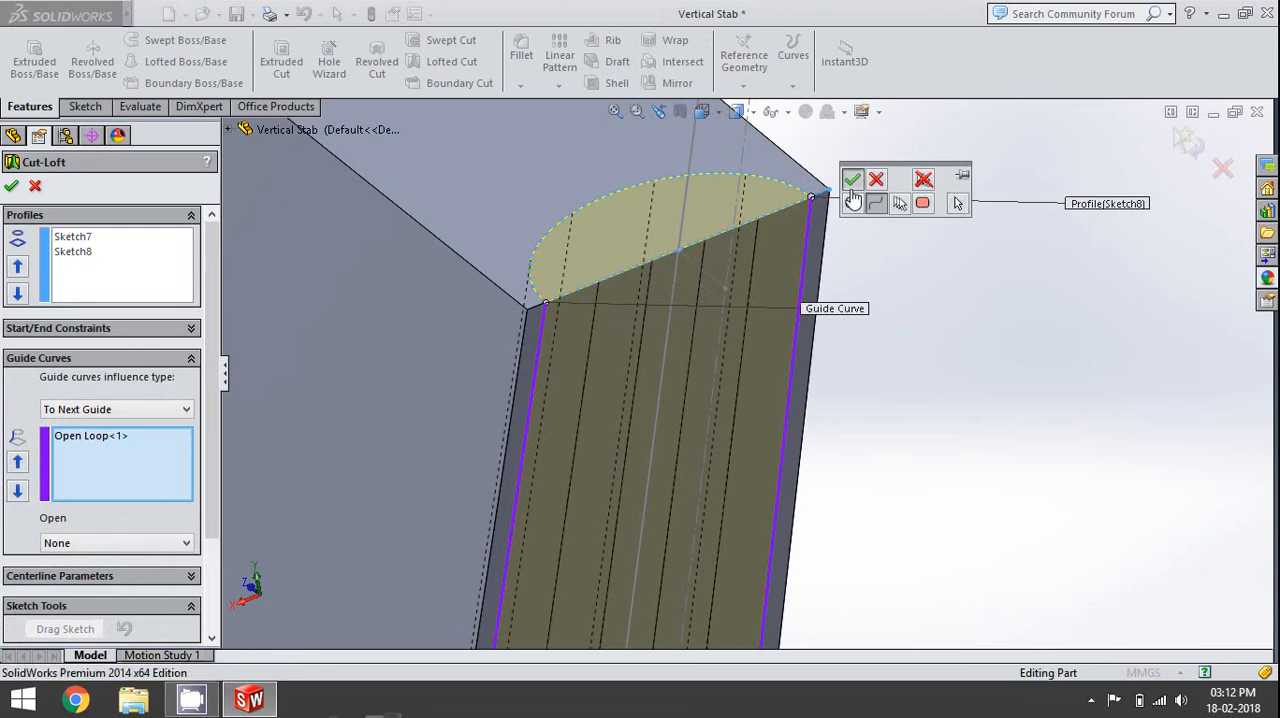
pyautogui.click(852, 179)
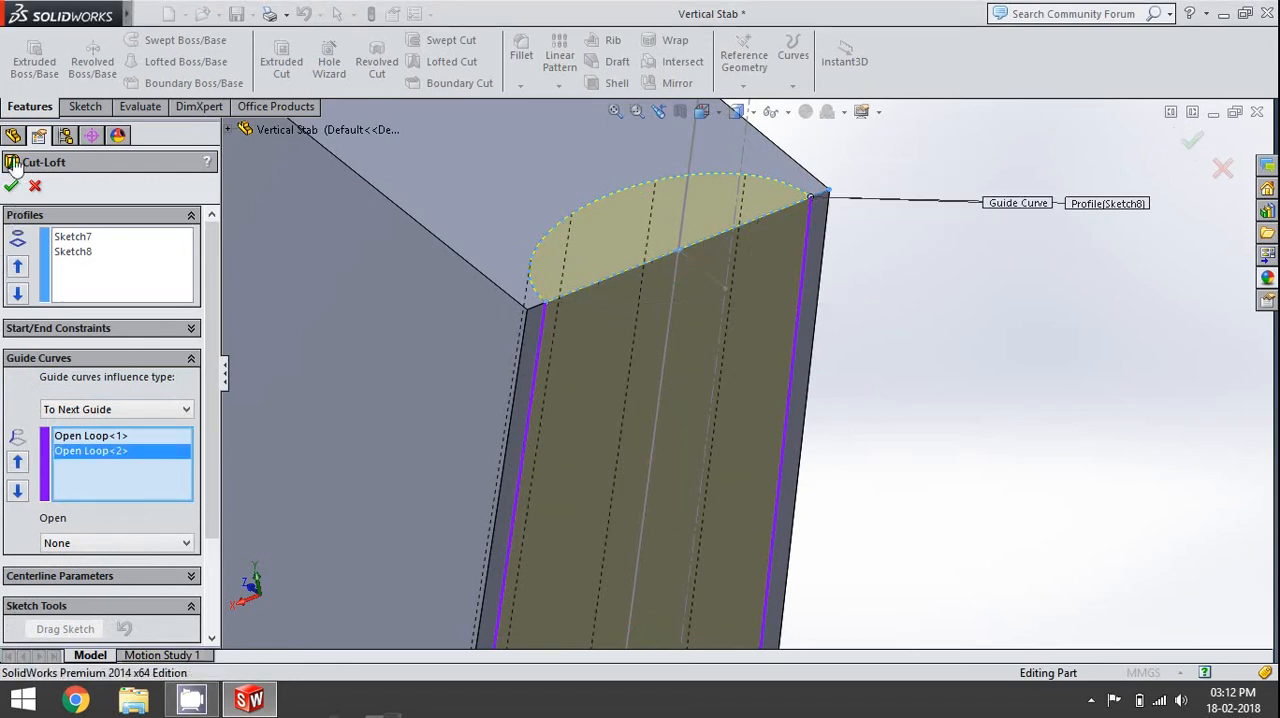
# - Complete the guided lofted cut between the two rounded profiles along the fin's hinge face
pyautogui.click(12, 188)
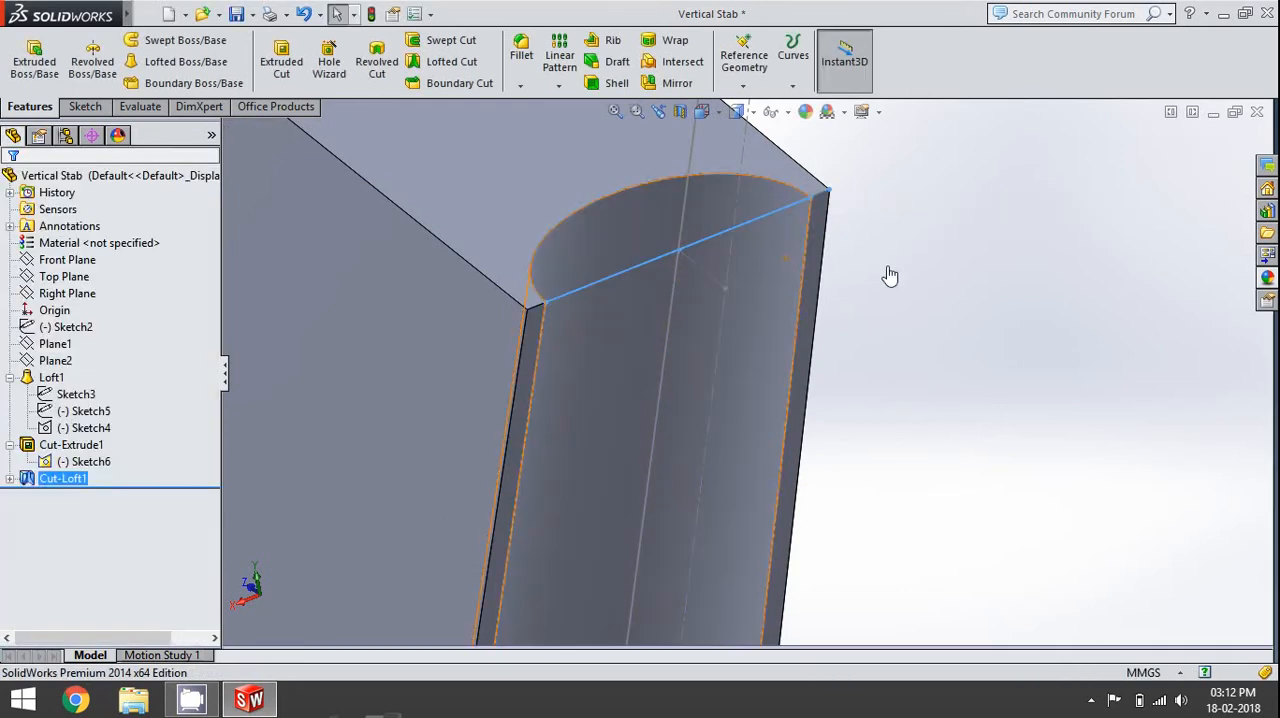
pyautogui.scroll(5, 917, 275)
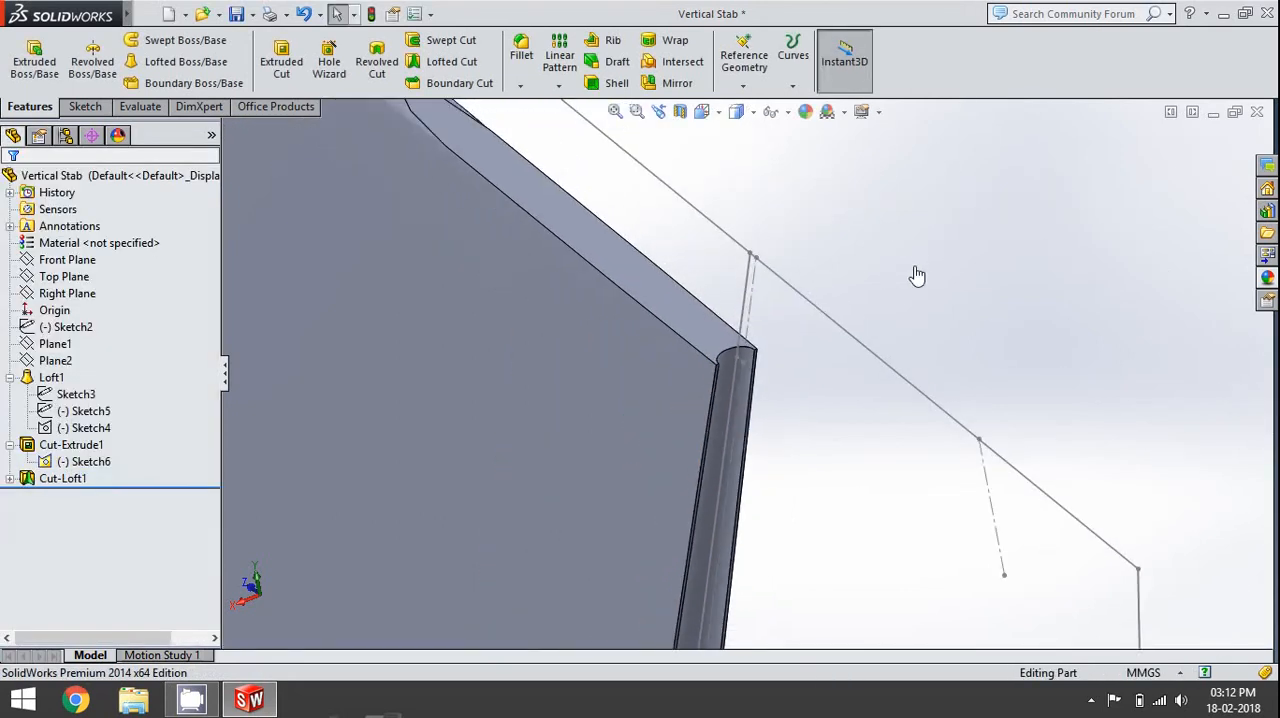
pyautogui.scroll(8, 917, 275)
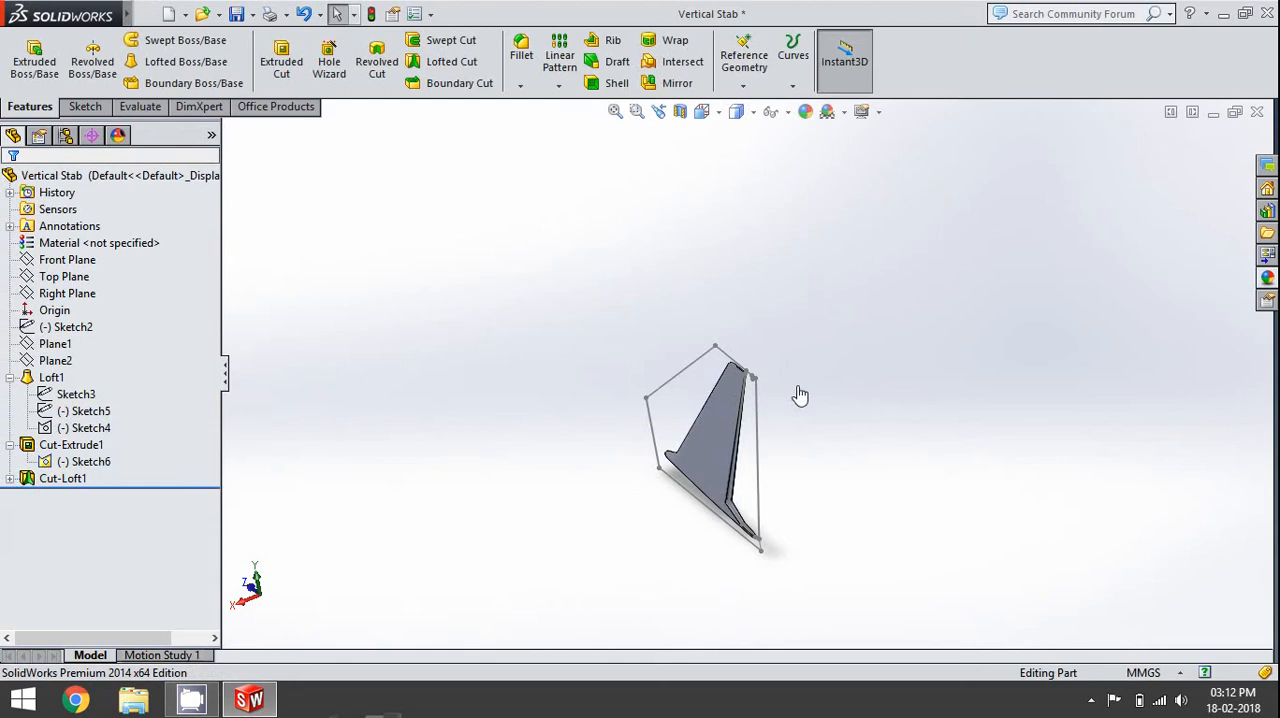
pyautogui.scroll(-6, 735, 502)
pyautogui.scroll(-8, 735, 502)
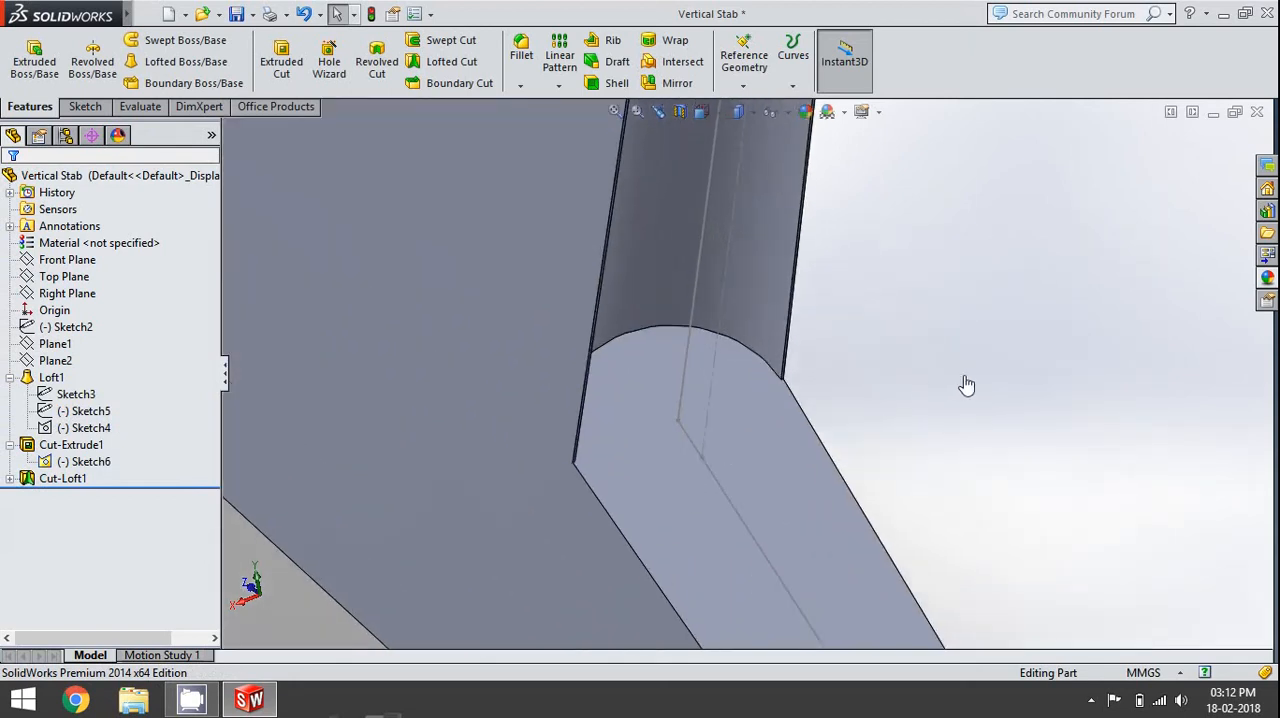
pyautogui.scroll(-2, 966, 385)
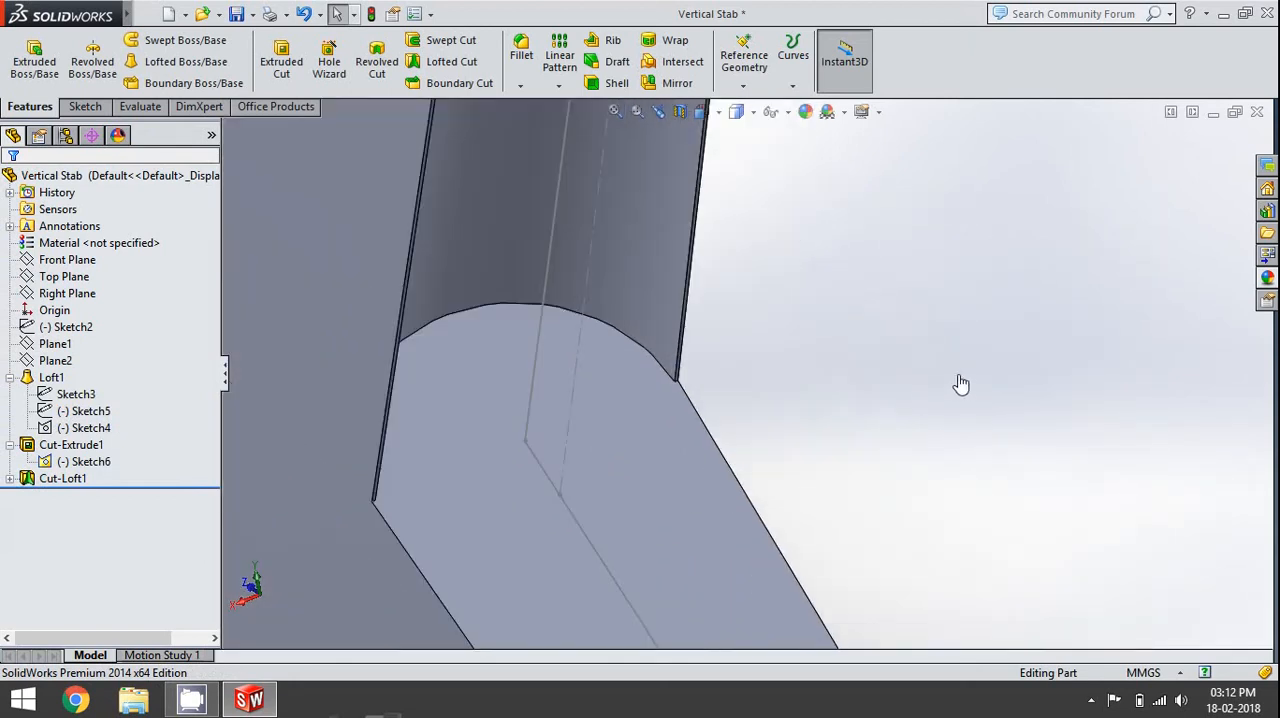
pyautogui.click(561, 499)
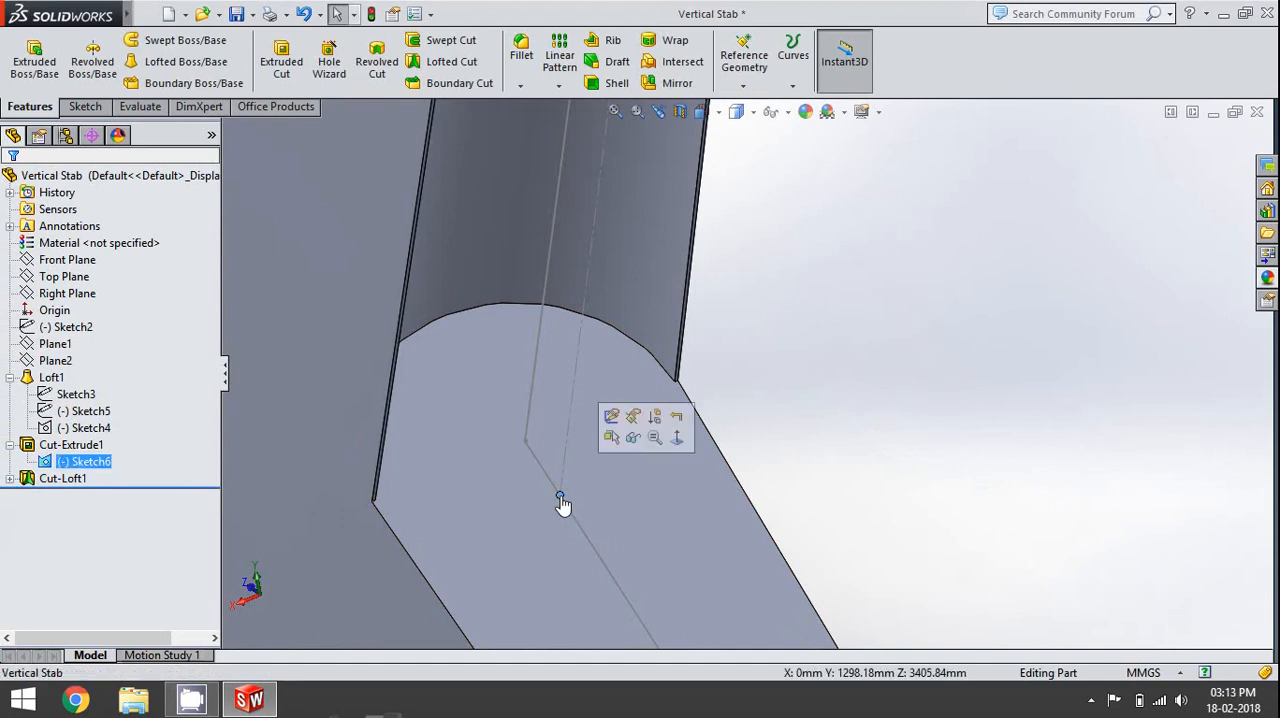
pyautogui.click(574, 404)
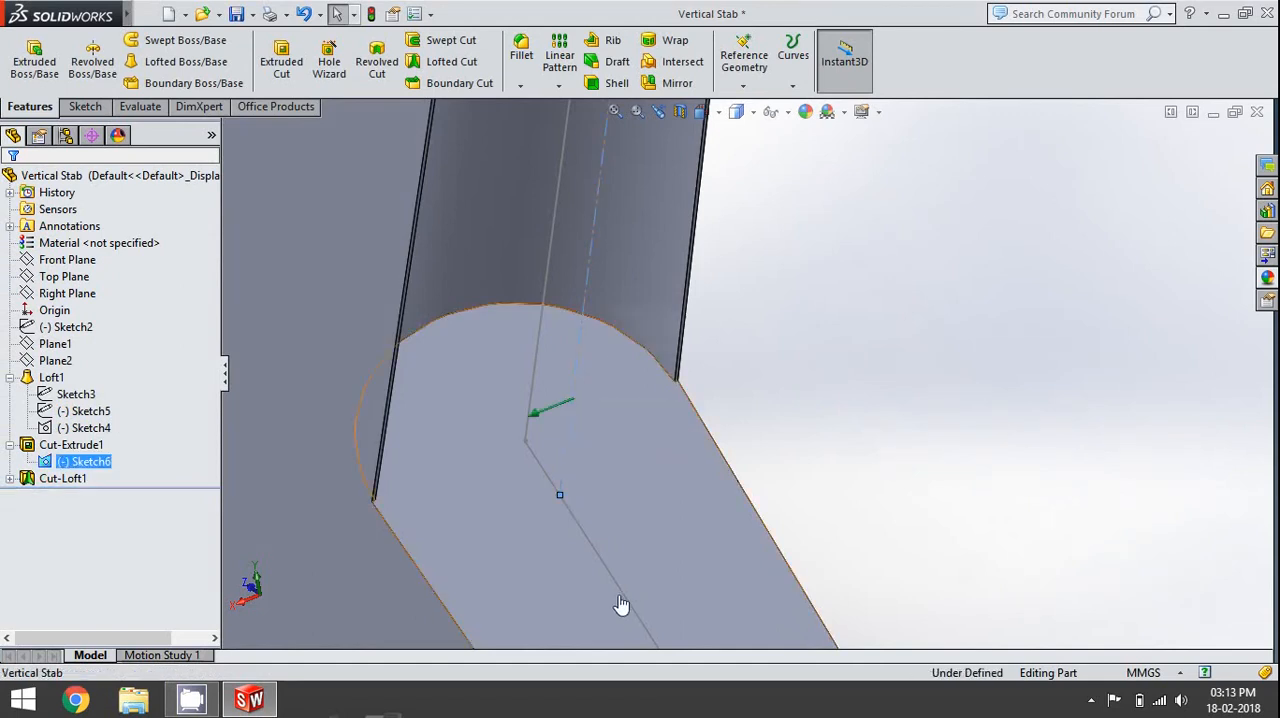
pyautogui.click(816, 293)
pyautogui.click(560, 497)
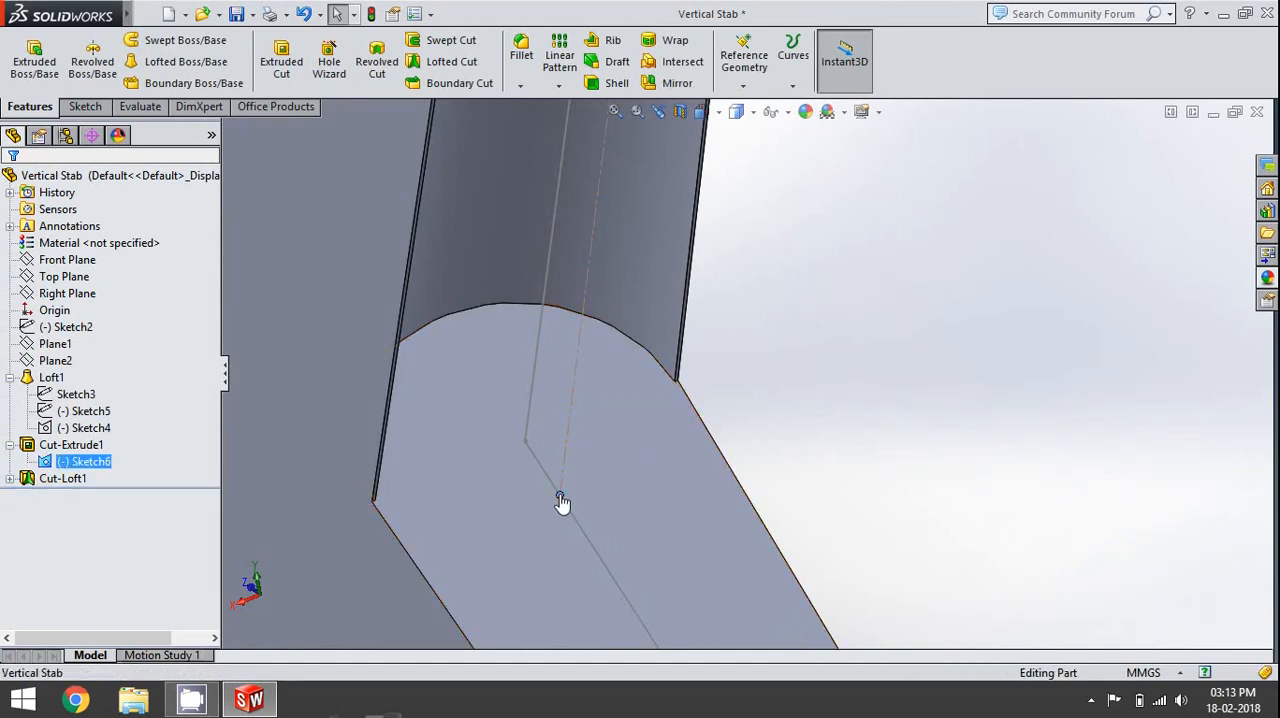
pyautogui.click(1088, 318)
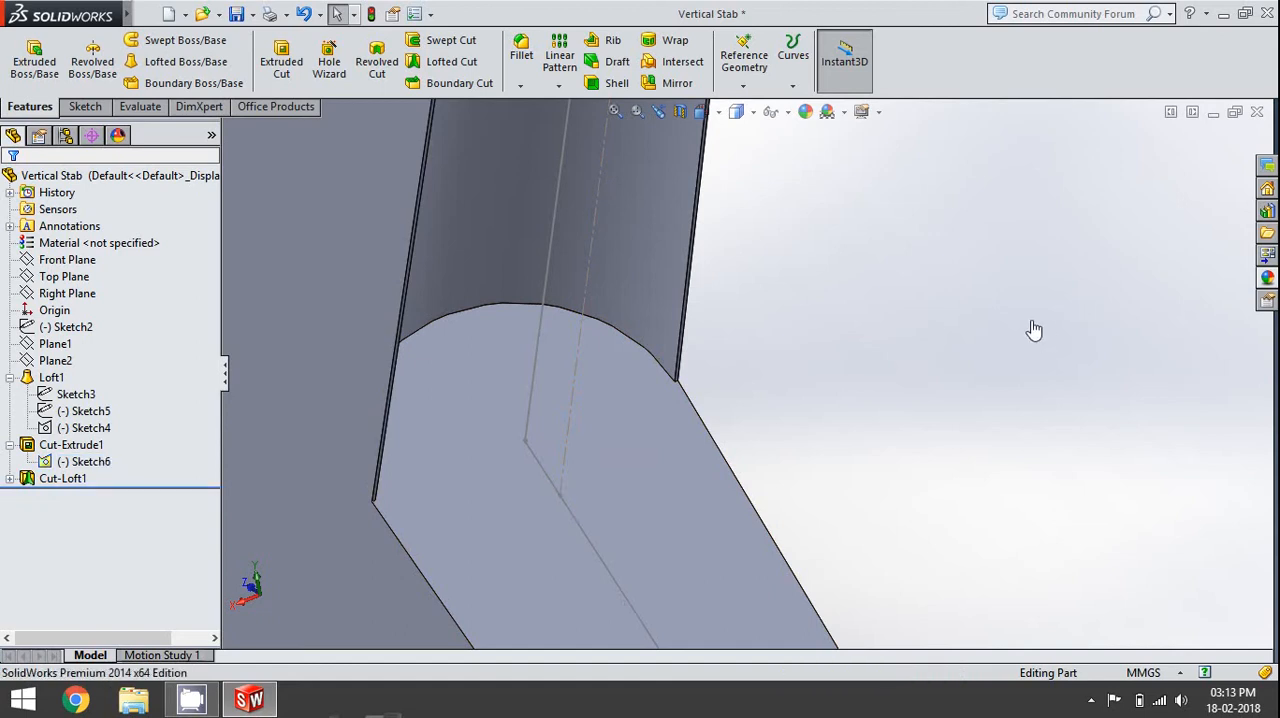
# - Start a sketch on the fin's lower cut face and draw a circle of radius 20 mm centred on the dashed hinge line's lower end
pyautogui.click(98, 113)
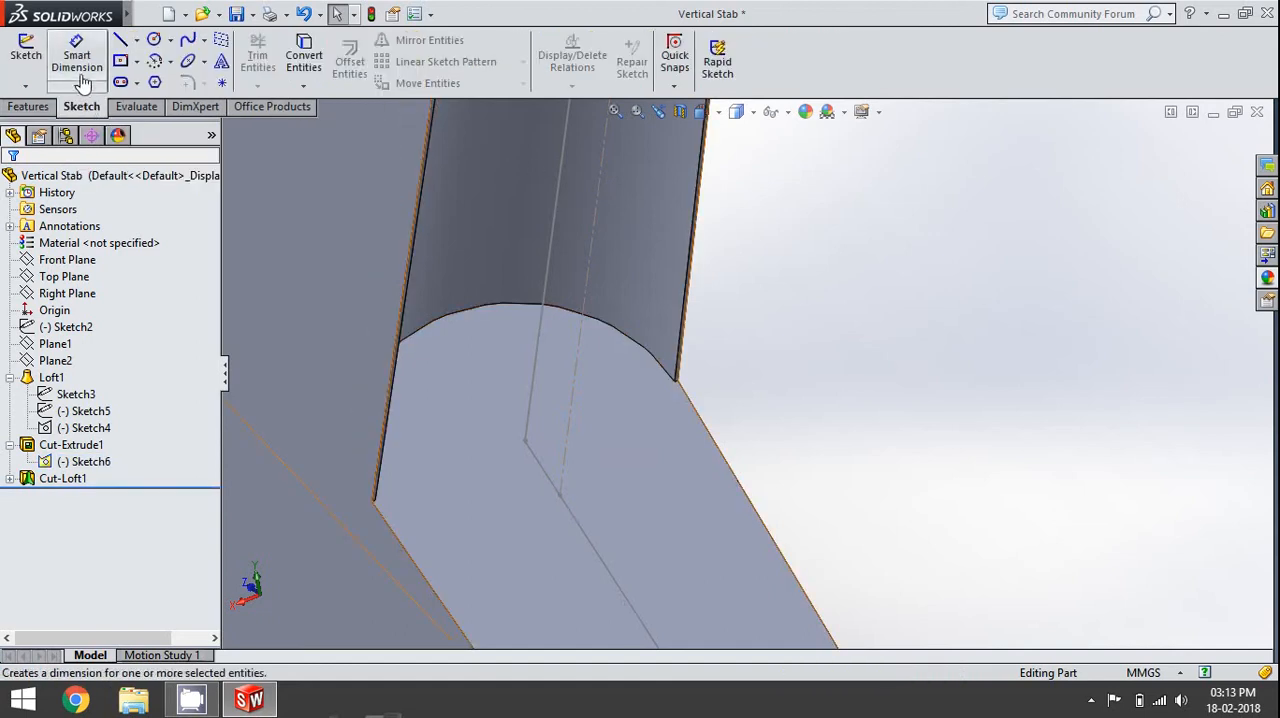
pyautogui.click(597, 466)
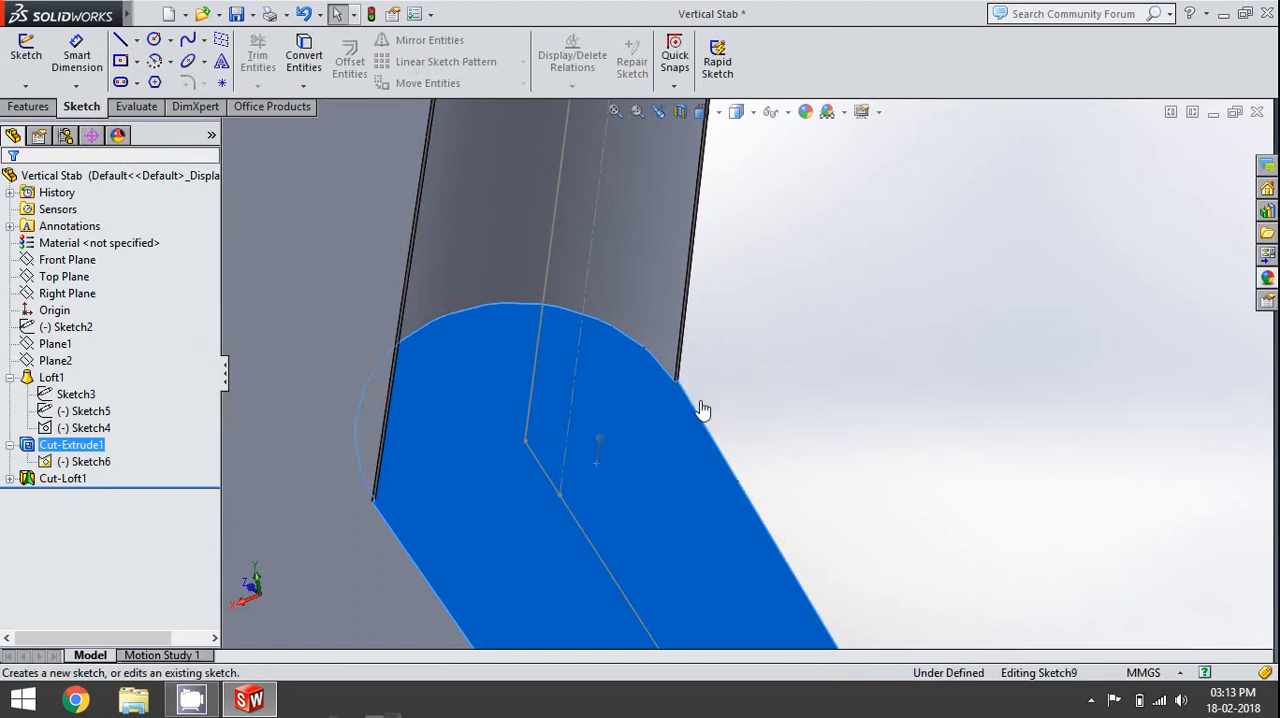
pyautogui.click(26, 55)
pyautogui.click(157, 40)
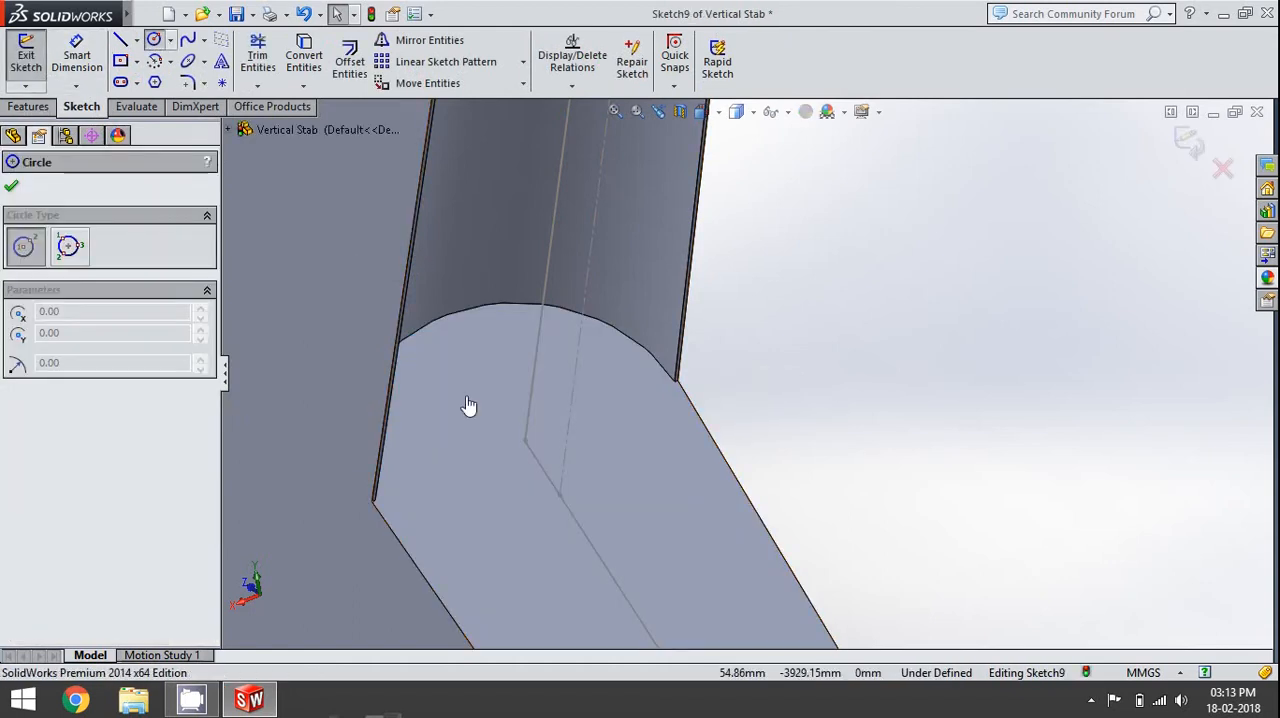
pyautogui.scroll(-4, 597, 506)
pyautogui.click(570, 426)
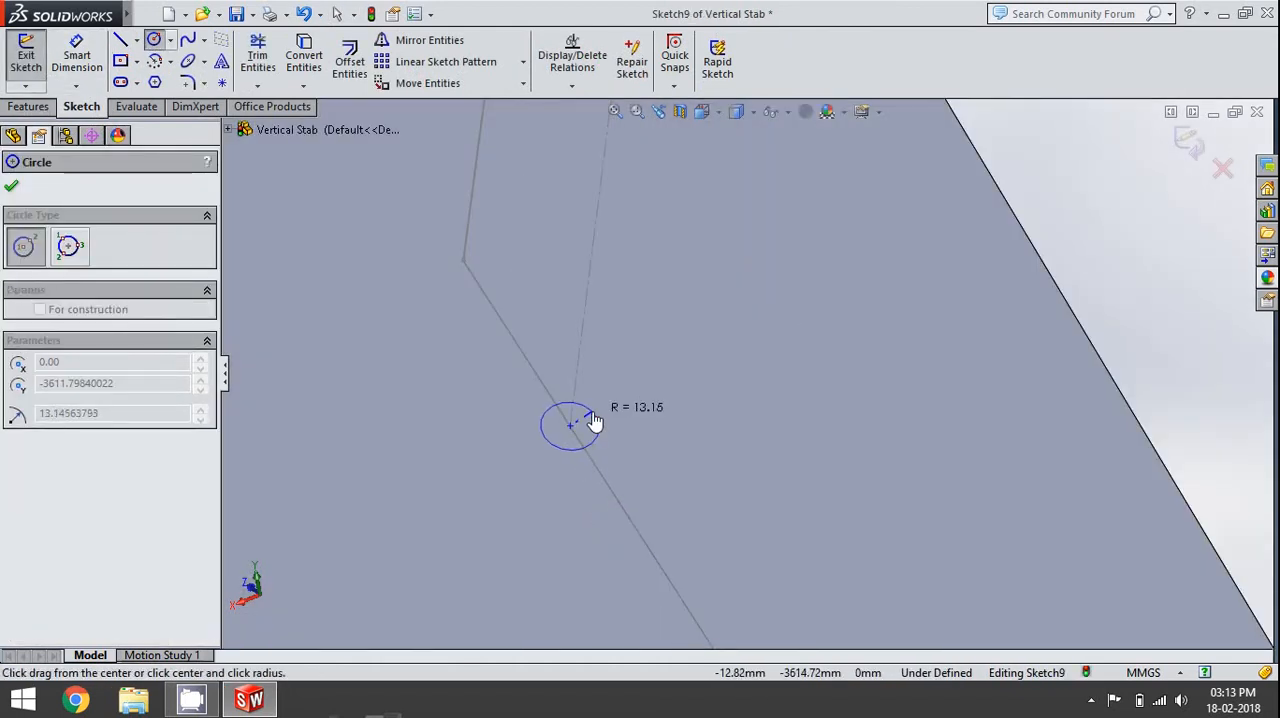
pyautogui.click(595, 419)
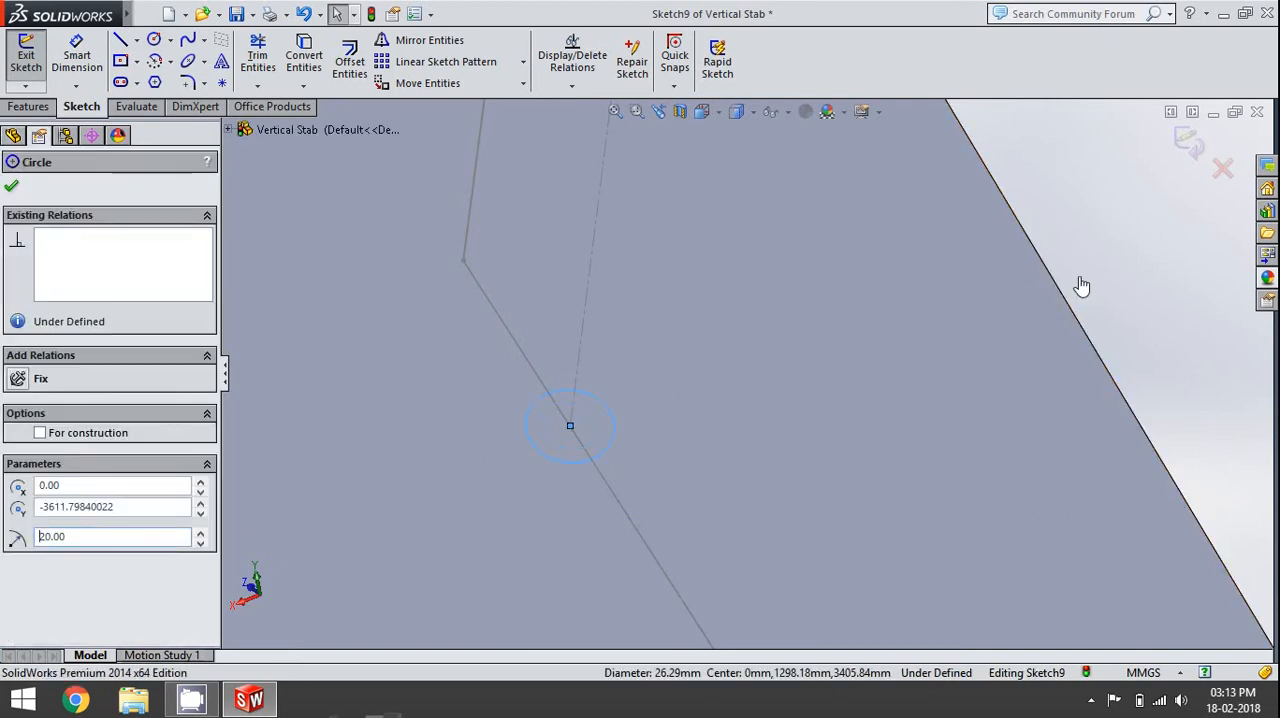
pyautogui.press('Escape')
# - Draw two perpendicular radius lines from the circle's centre to its edge, one running along the face's centreline toward the rear
pyautogui.click(119, 40)
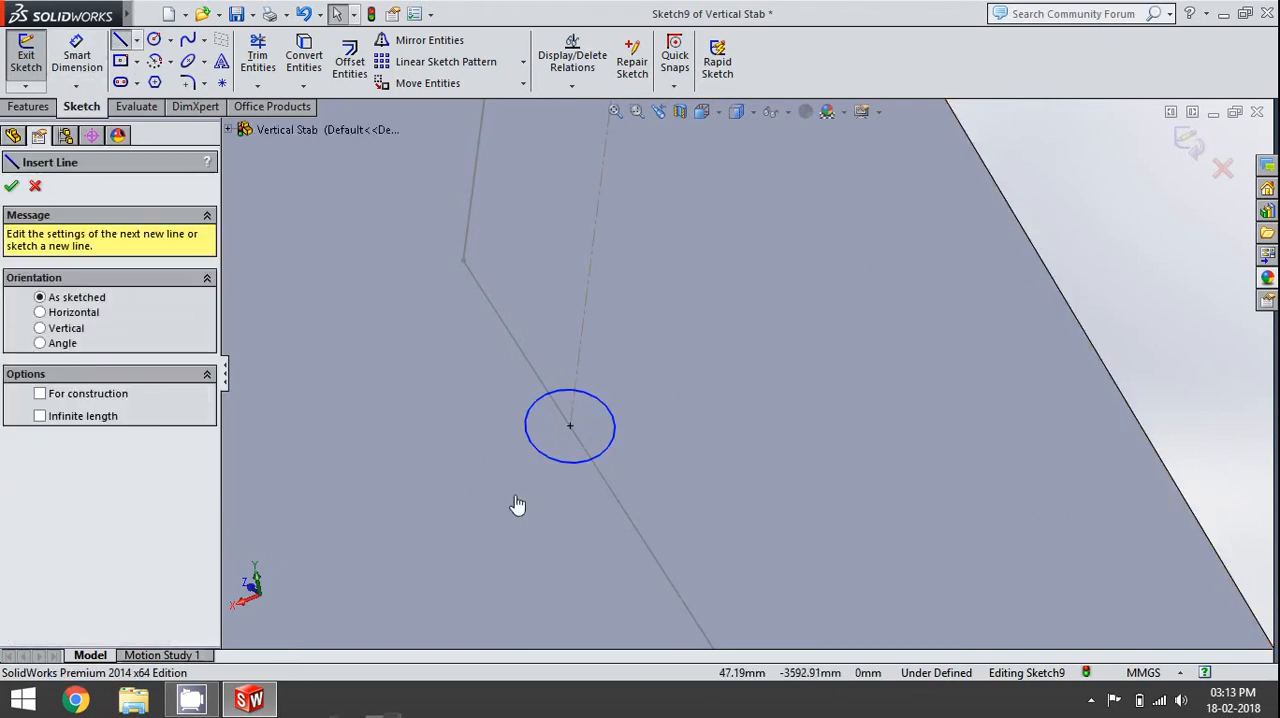
pyautogui.click(570, 426)
pyautogui.click(591, 458)
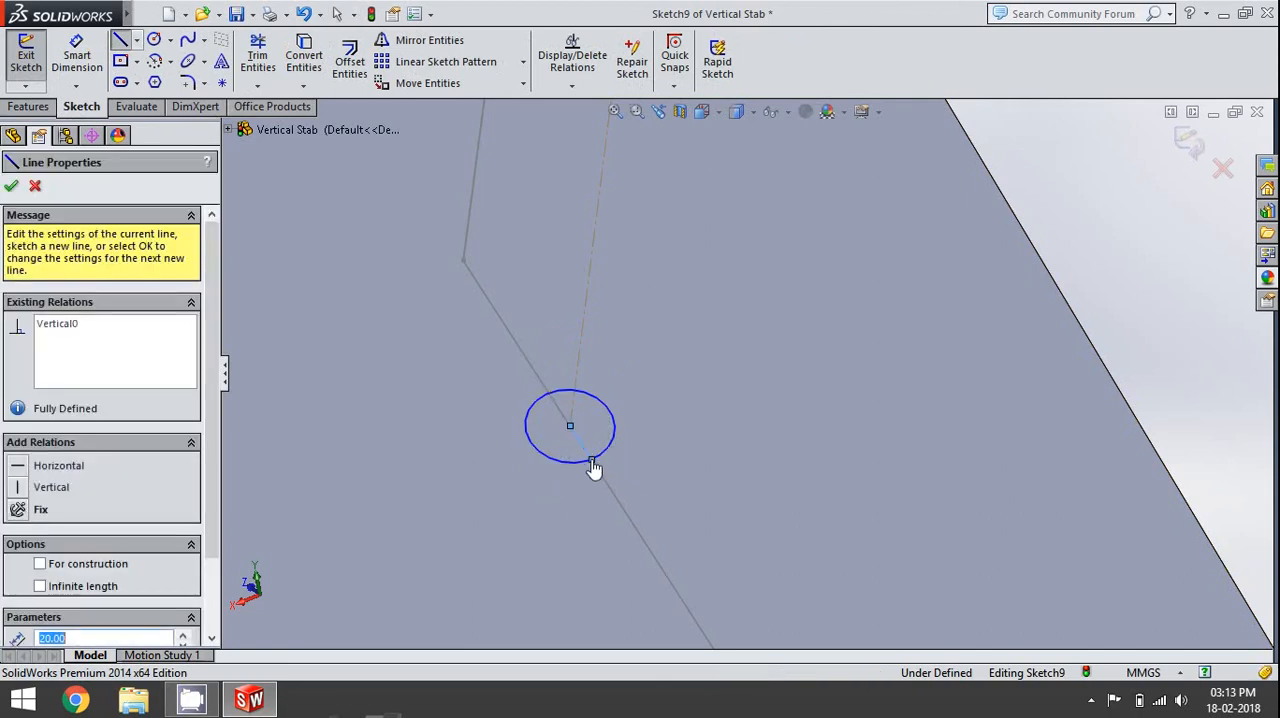
pyautogui.press('Escape')
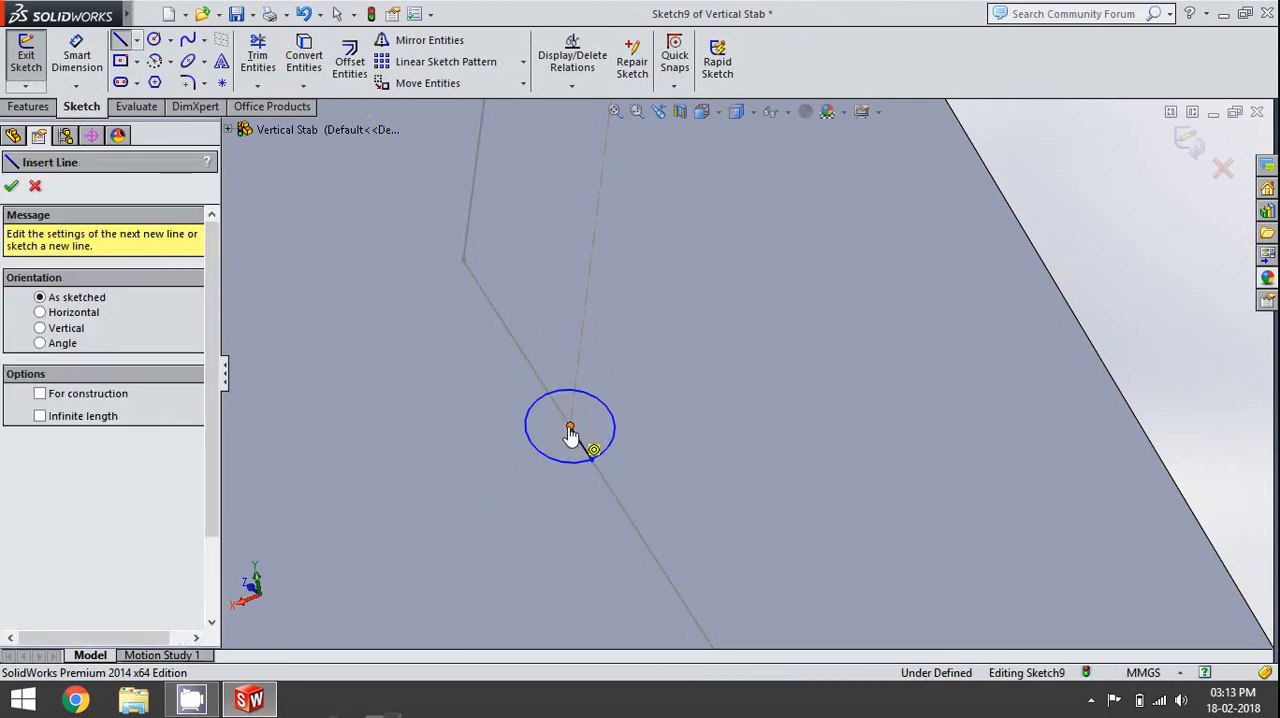
pyautogui.click(570, 426)
pyautogui.doubleClick(610, 411)
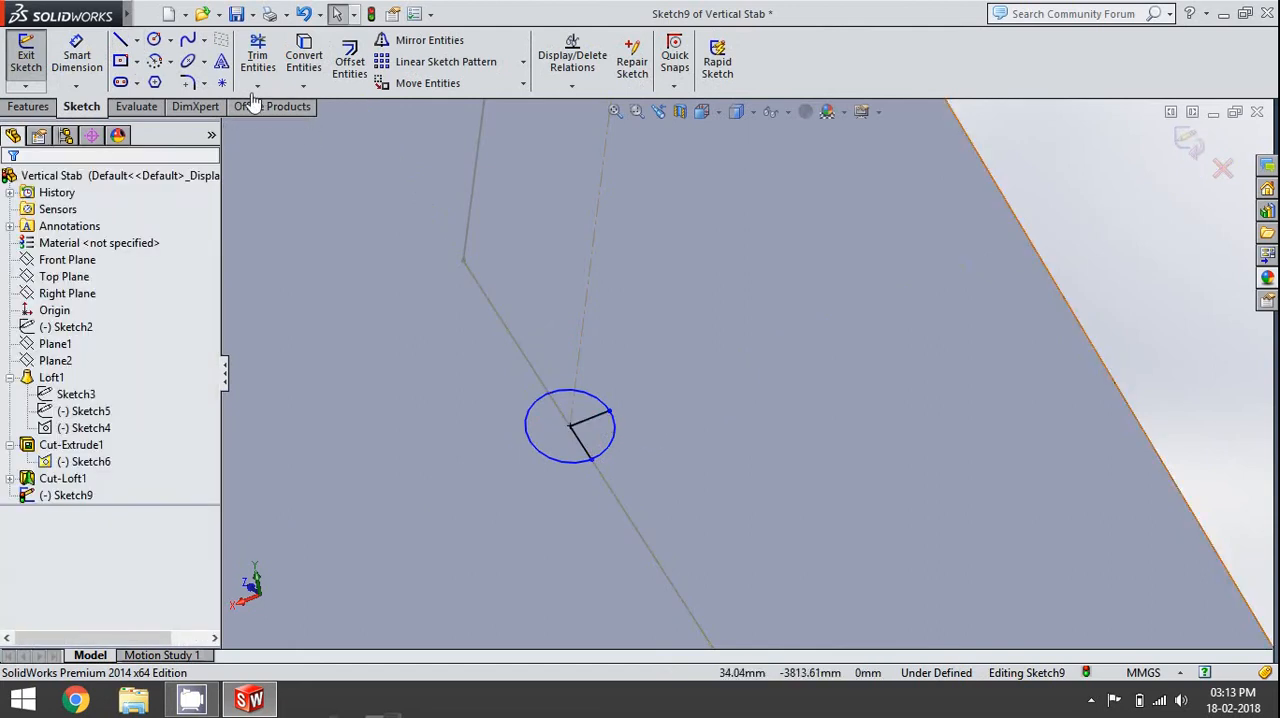
# - Trim the circle's arc between the two radius lines to leave a three-quarter sector, and finish the sketch
pyautogui.click(257, 55)
pyautogui.moveTo(613, 434); pyautogui.dragTo(617, 438)
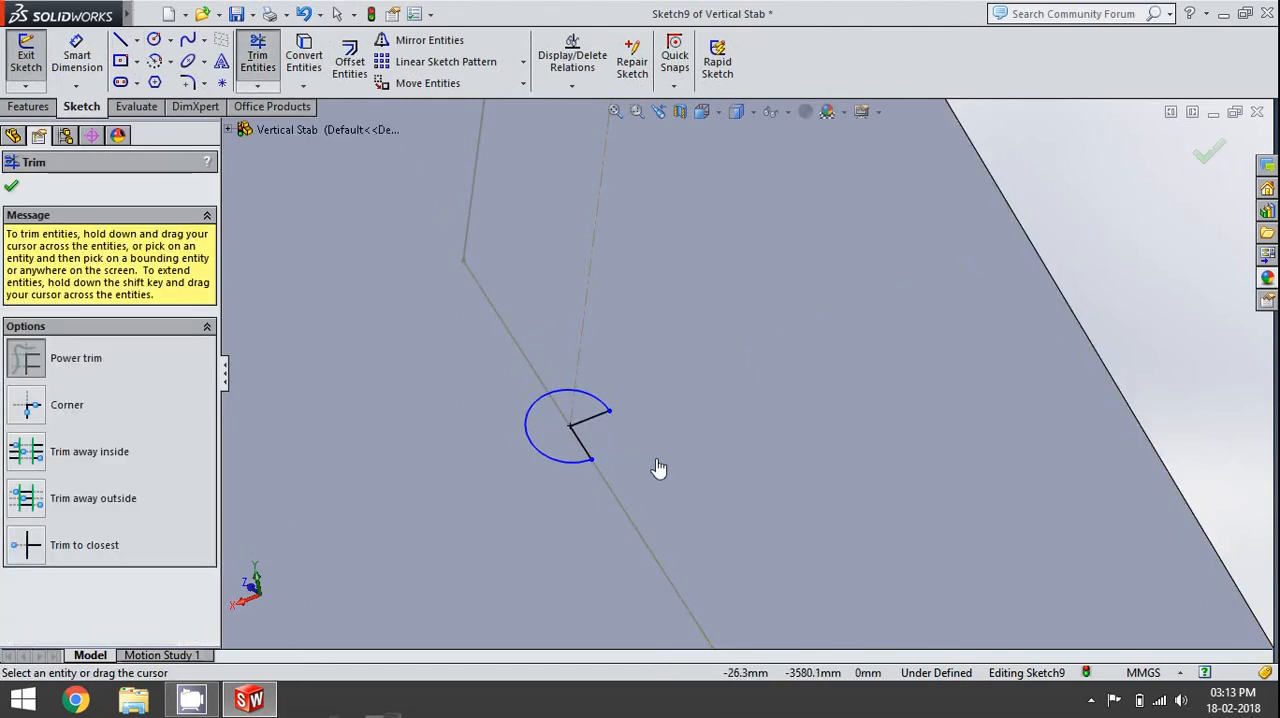
pyautogui.press('Escape')
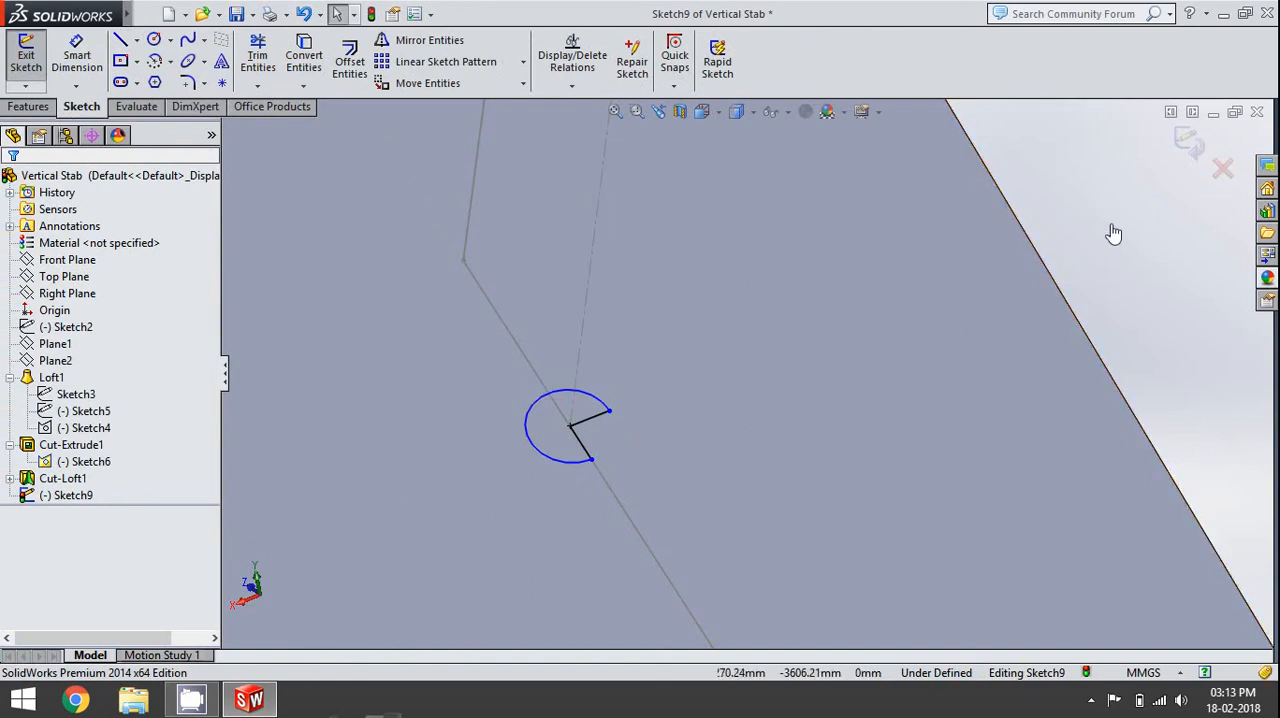
pyautogui.click(1187, 146)
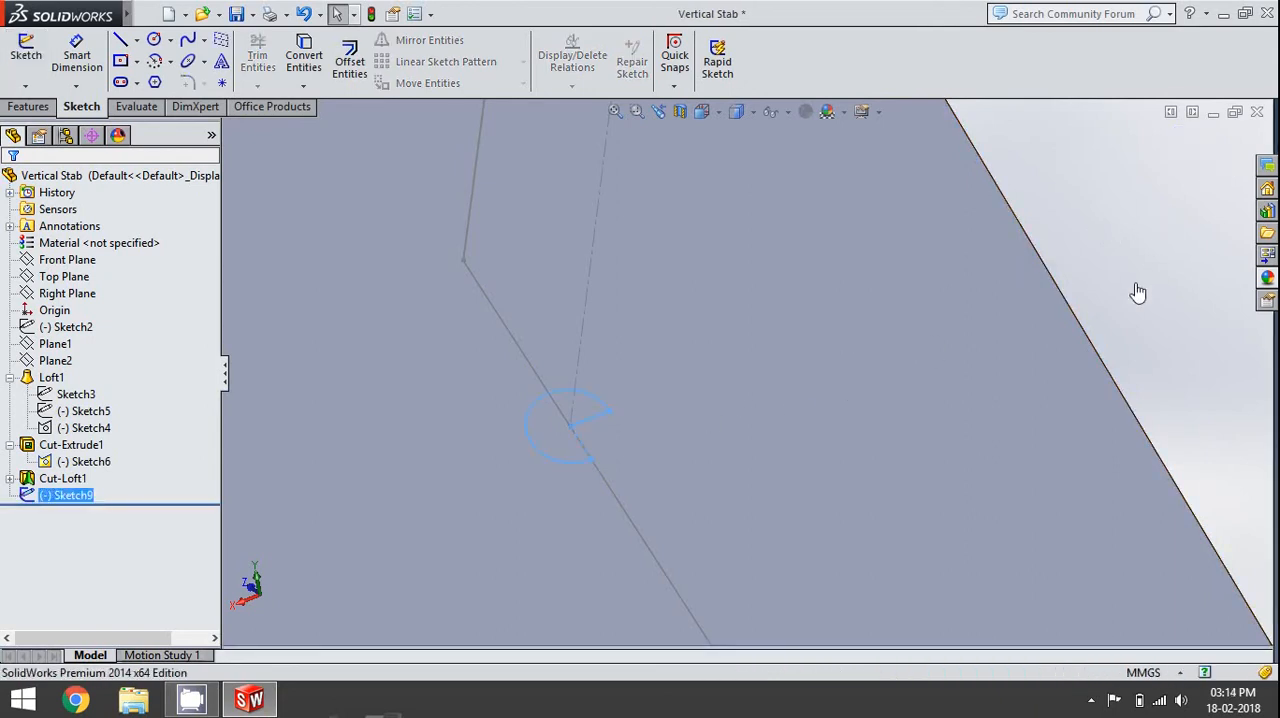
# - Extrude the three-quarter circle sector as a 50 mm blind boss merged with the fin
pyautogui.click(28, 106)
pyautogui.click(34, 60)
pyautogui.click(666, 428)
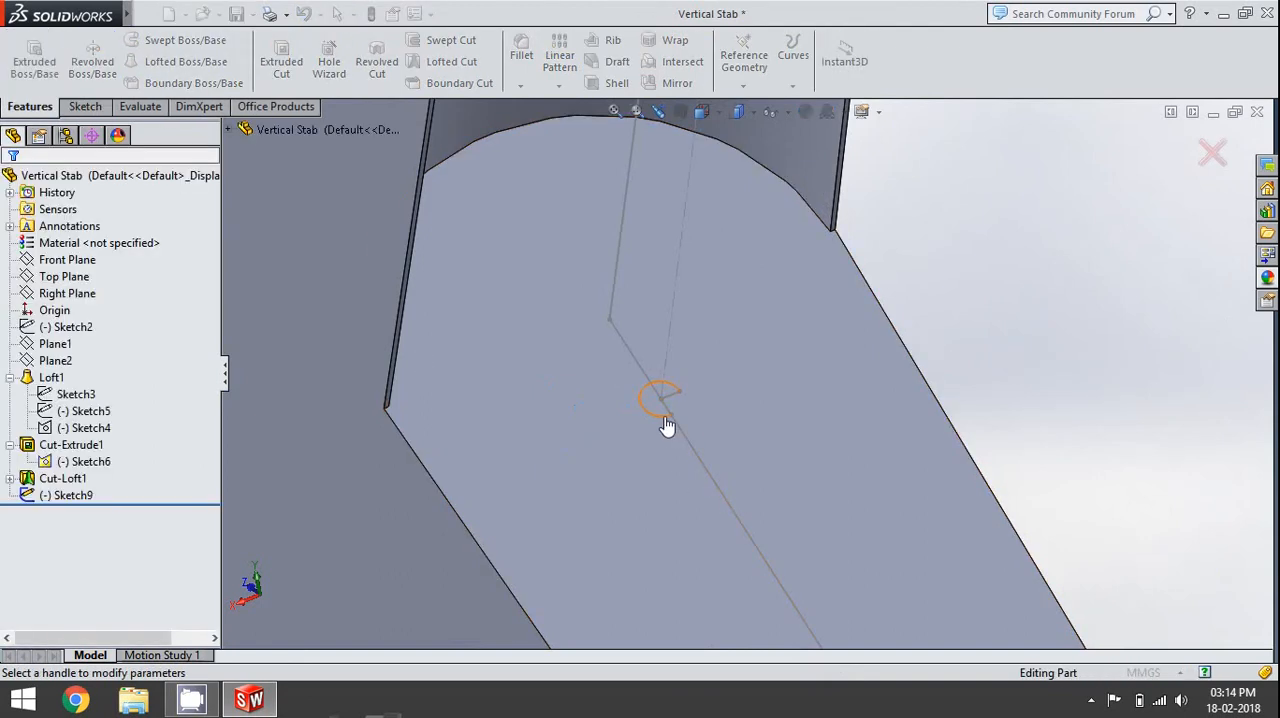
pyautogui.write('50')
pyautogui.press('Return')
pyautogui.click(10, 183)
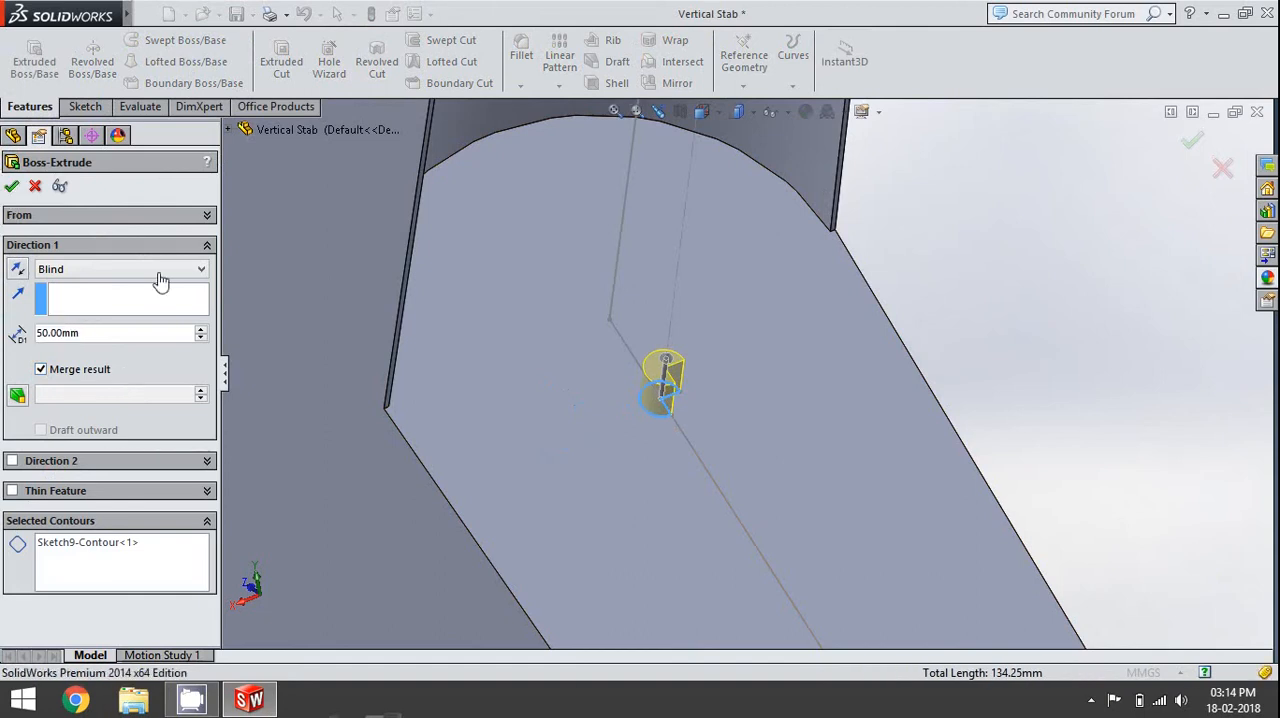
pyautogui.click(1128, 390)
# - Hide Sketch6, the cut outline around the fin, and save the part
pyautogui.scroll(6, 1128, 390)
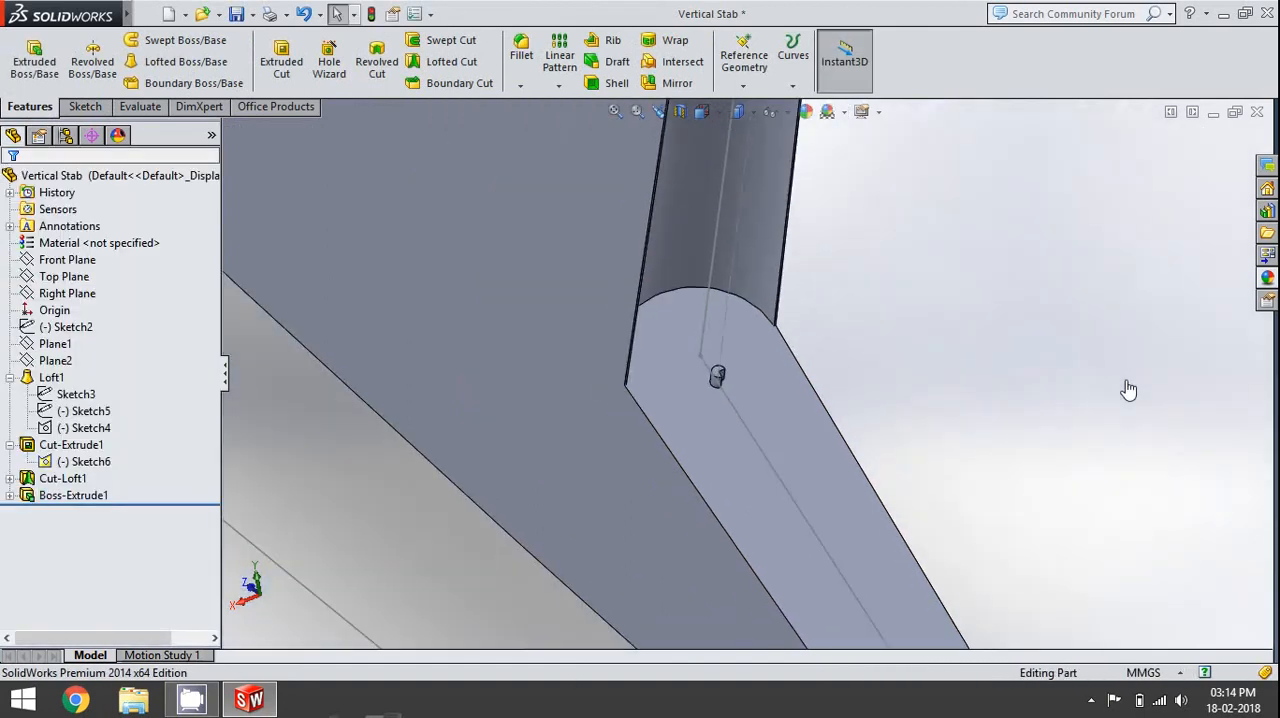
pyautogui.scroll(8, 1128, 390)
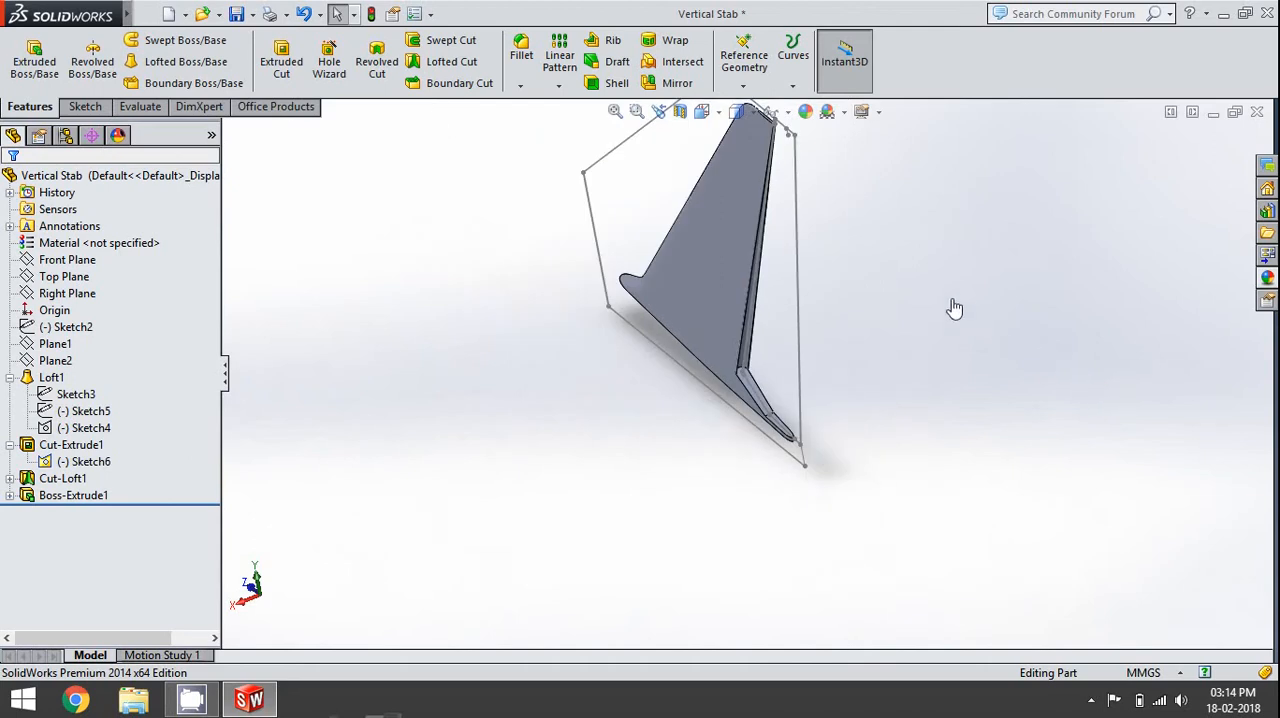
pyautogui.scroll(2, 923, 281)
pyautogui.scroll(-5, 738, 140)
pyautogui.click(711, 275)
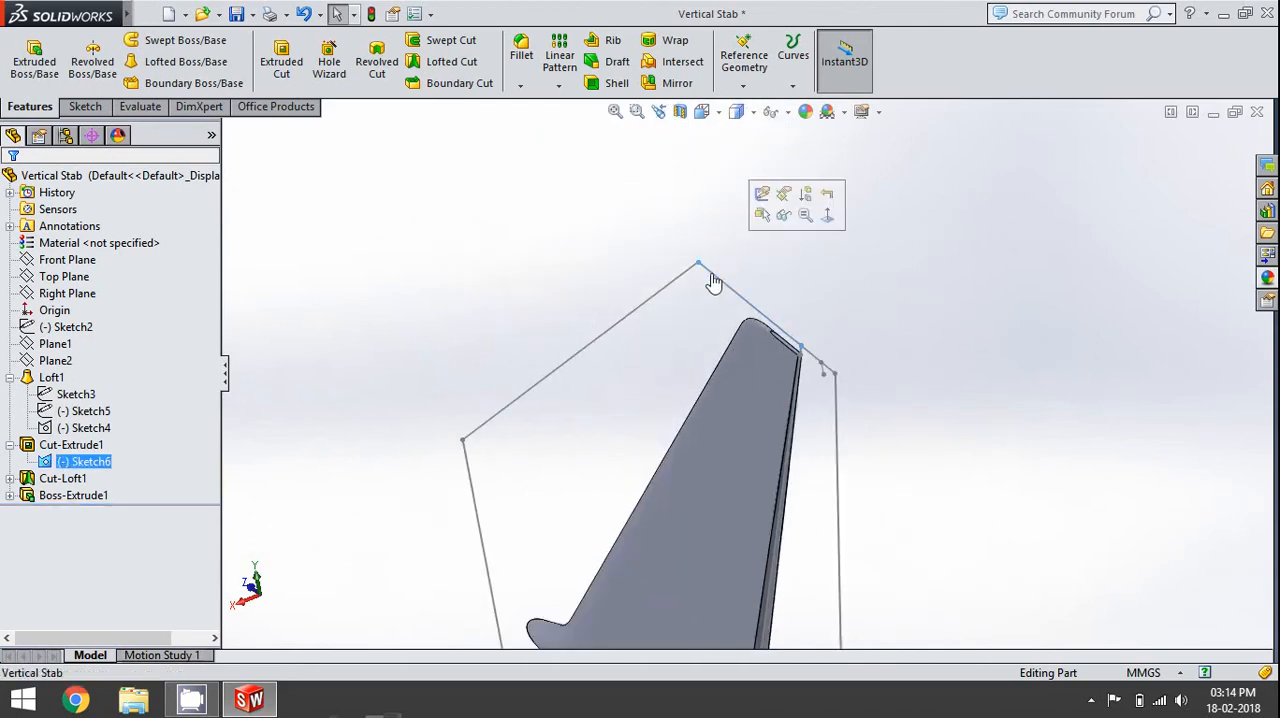
pyautogui.click(784, 215)
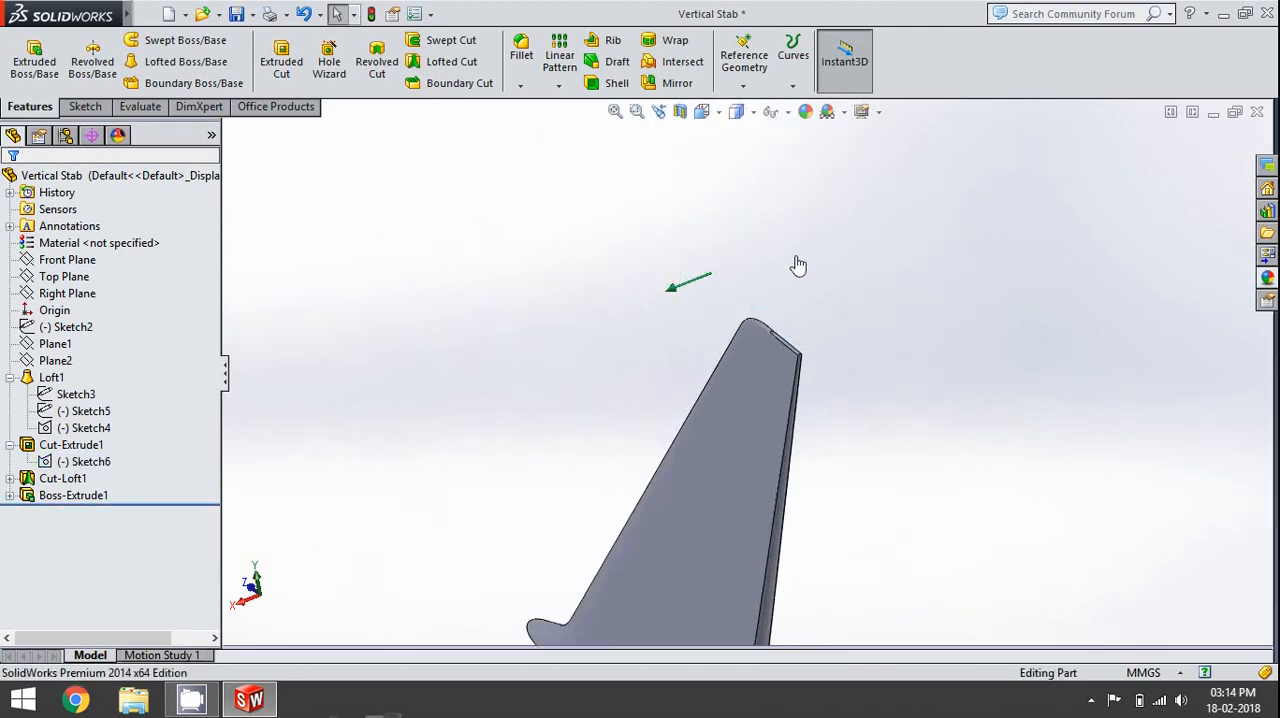
pyautogui.scroll(3, 798, 265)
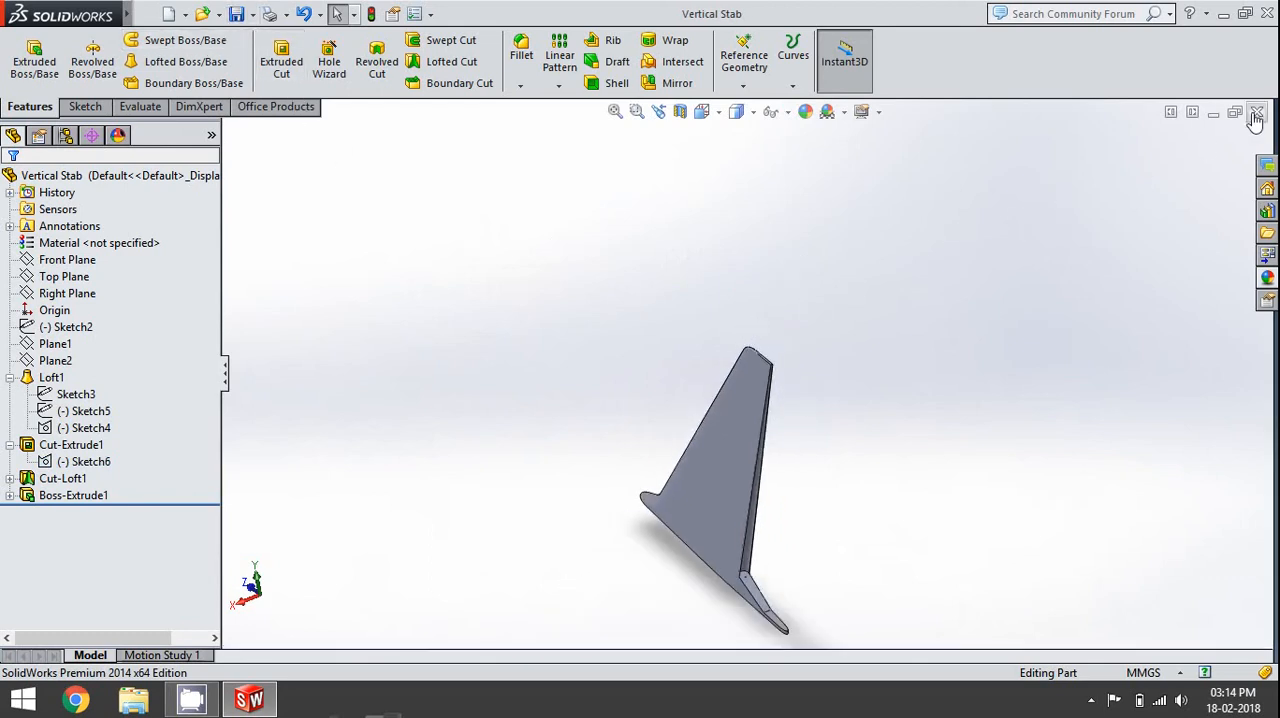
pyautogui.click(10, 377)
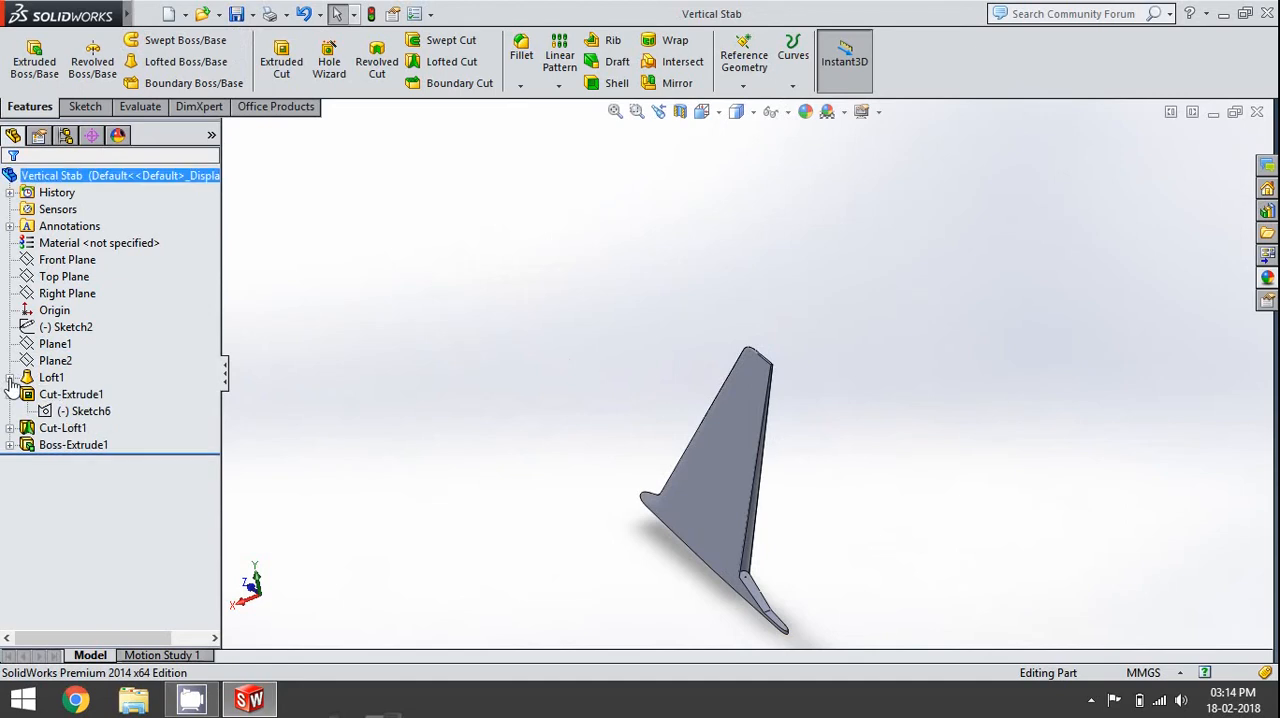
pyautogui.click(10, 394)
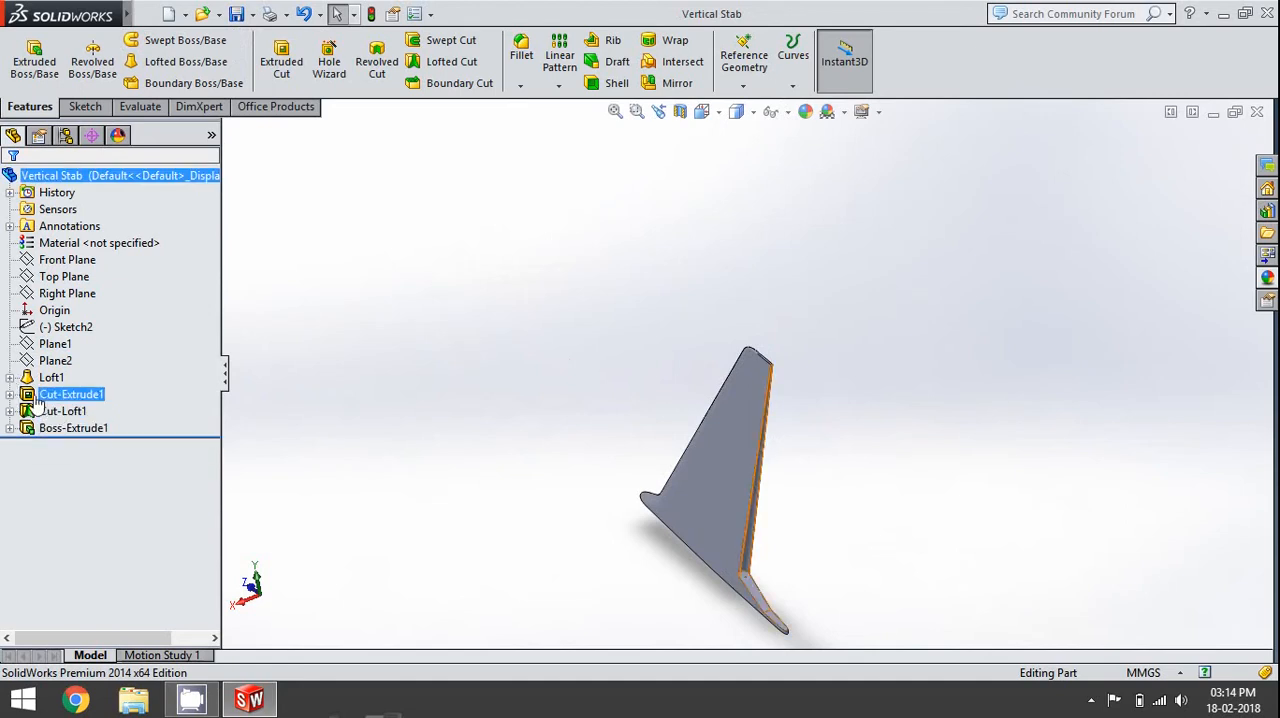
pyautogui.click(10, 394)
pyautogui.click(78, 412)
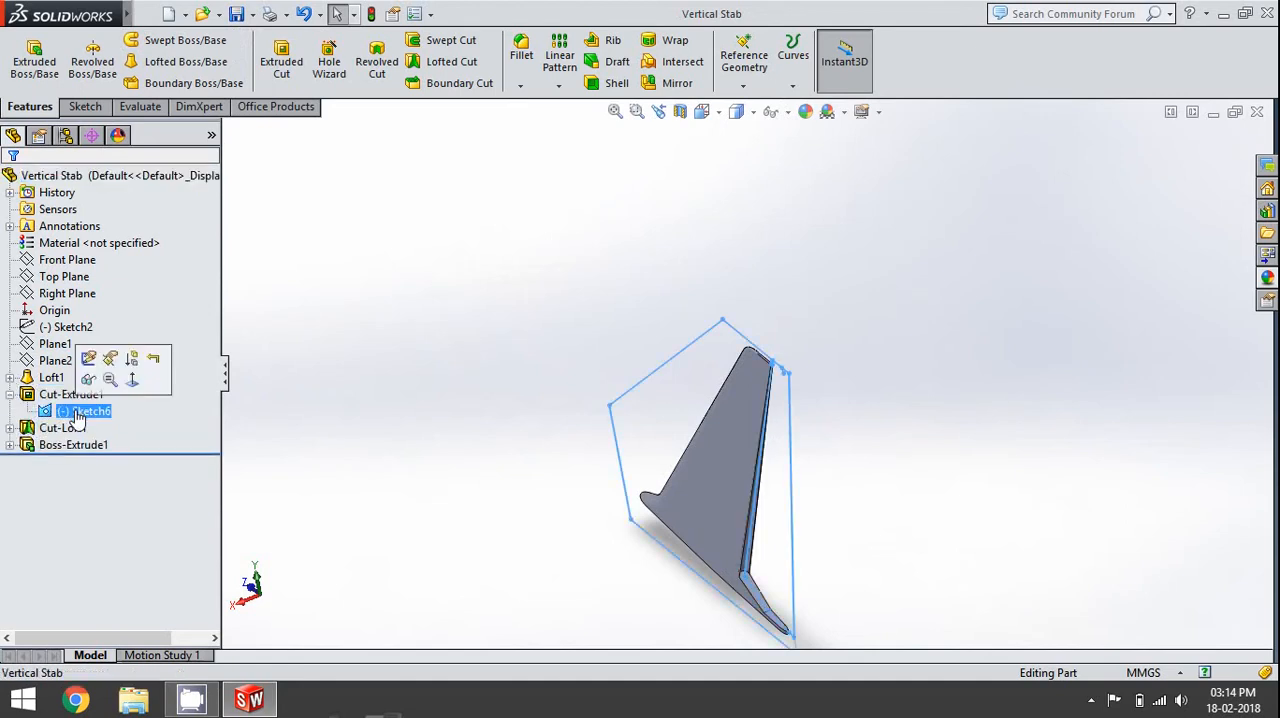
pyautogui.click(582, 279)
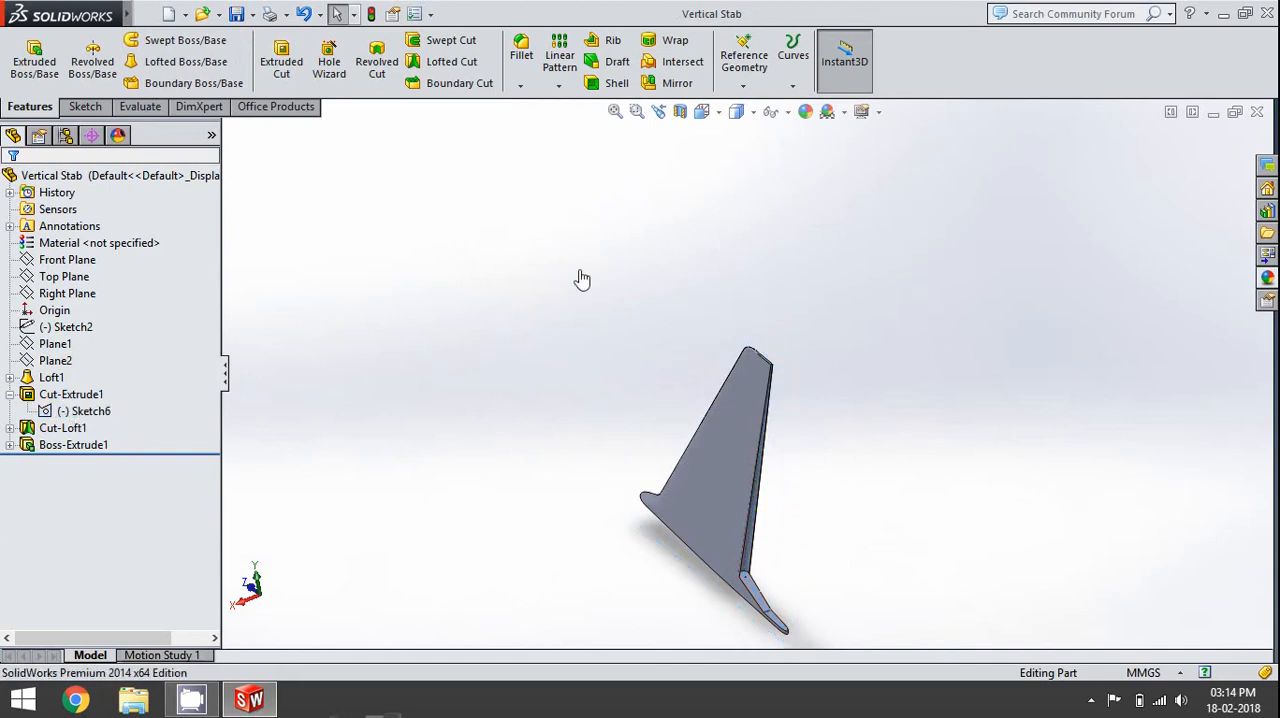
# - Close the Vertical Stab part and SolidWorks, and open the Rudder part from the desktop in the Right view
pyautogui.click(1257, 116)
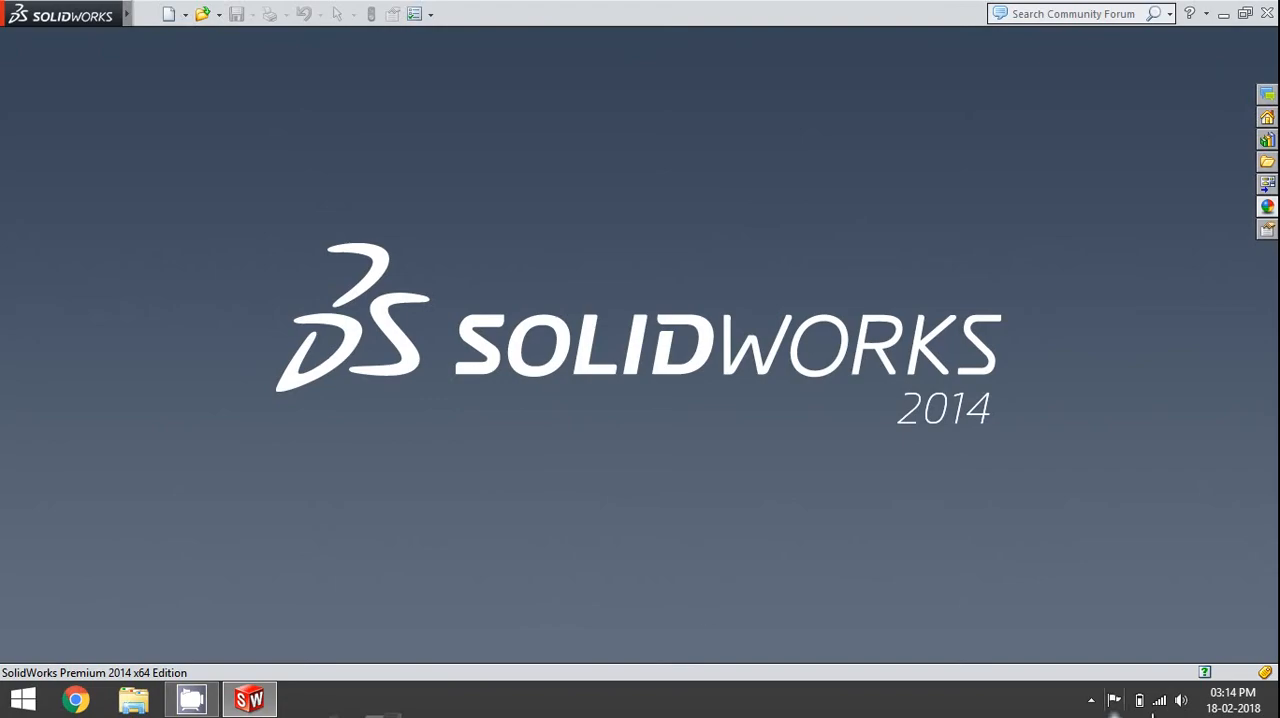
pyautogui.click(1265, 14)
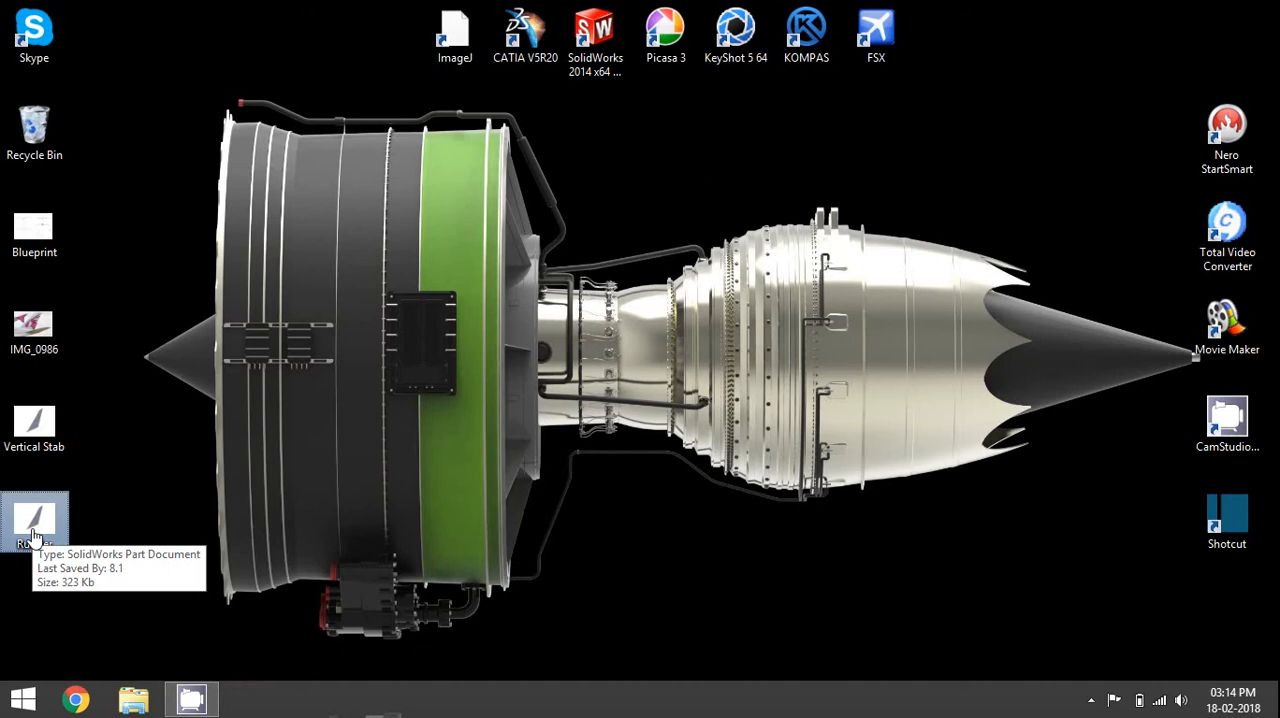
pyautogui.doubleClick(33, 537)
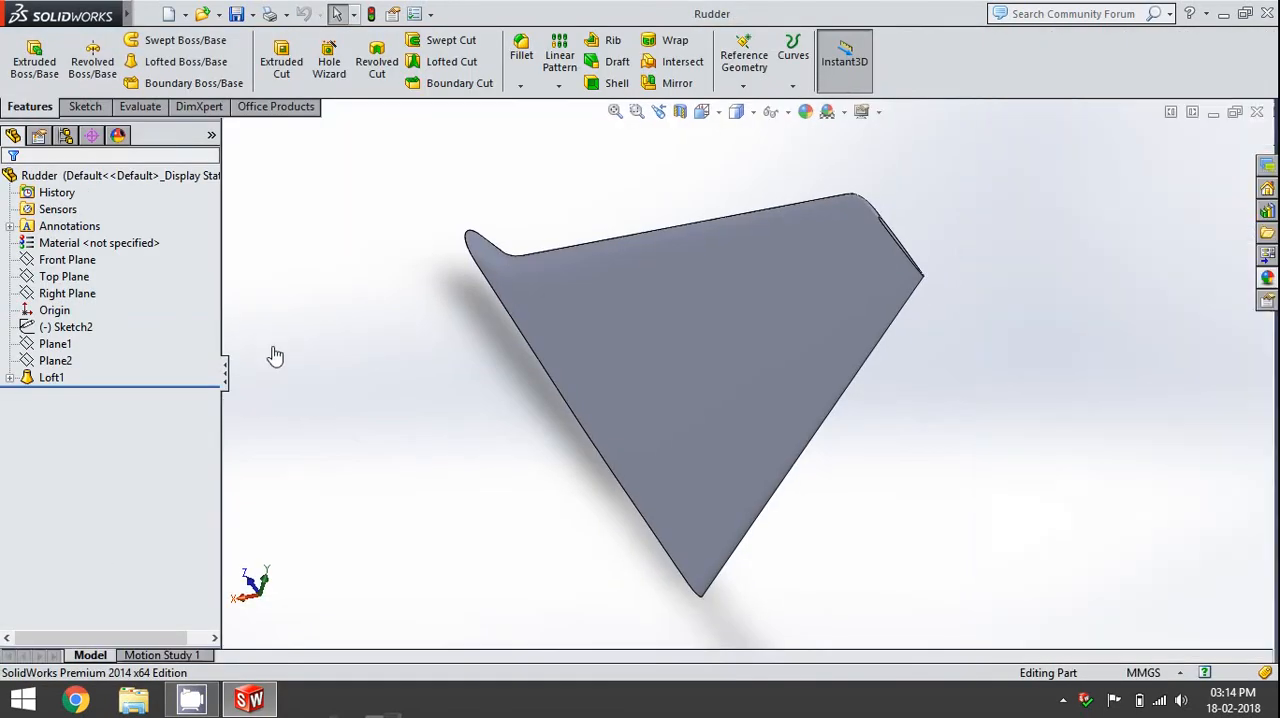
pyautogui.hotkey('ctrl', 'space')
pyautogui.click(801, 340)
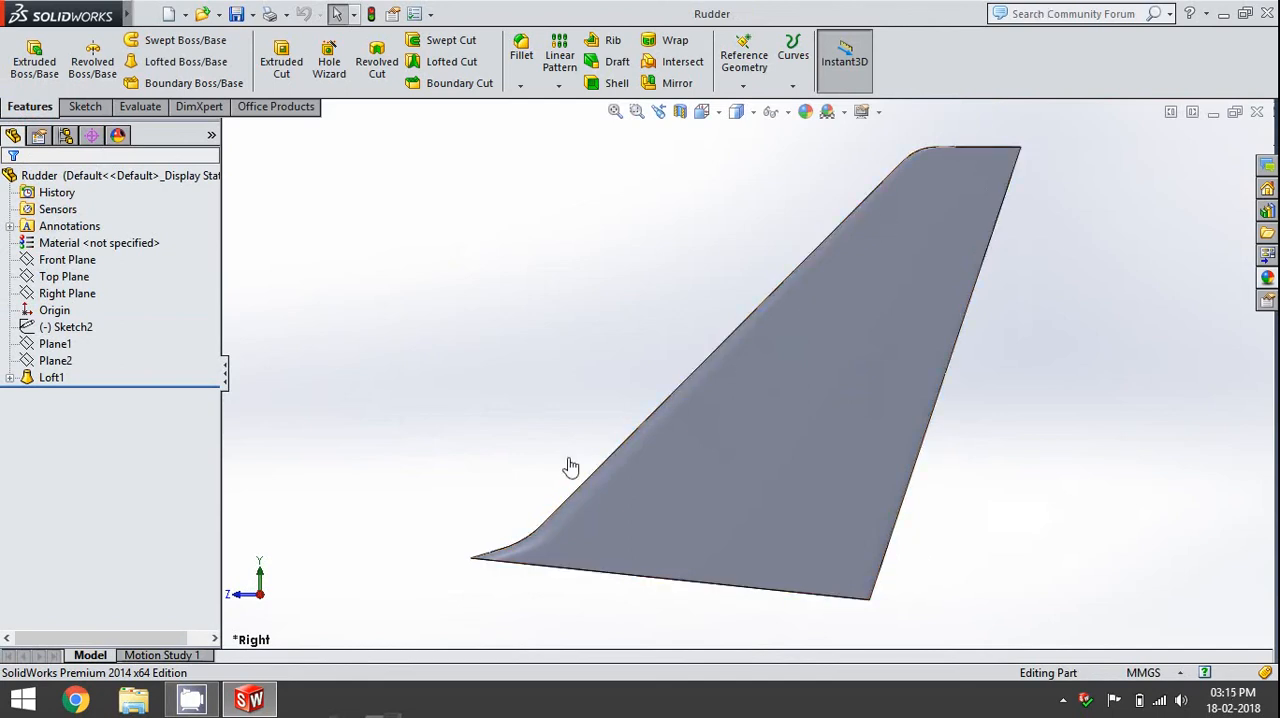
# - Start a sketch on the Right Plane and paste the copied fin cut outline beside the rudder body
pyautogui.click(78, 291)
pyautogui.click(80, 268)
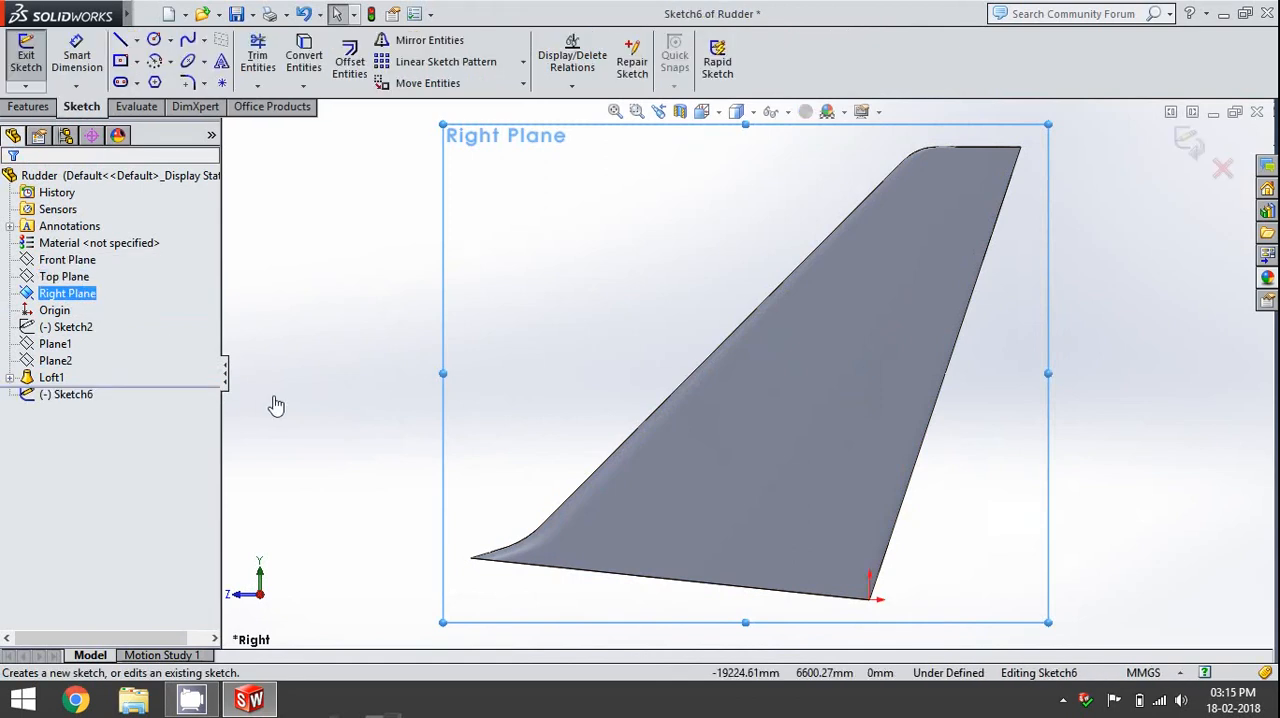
pyautogui.scroll(5, 375, 359)
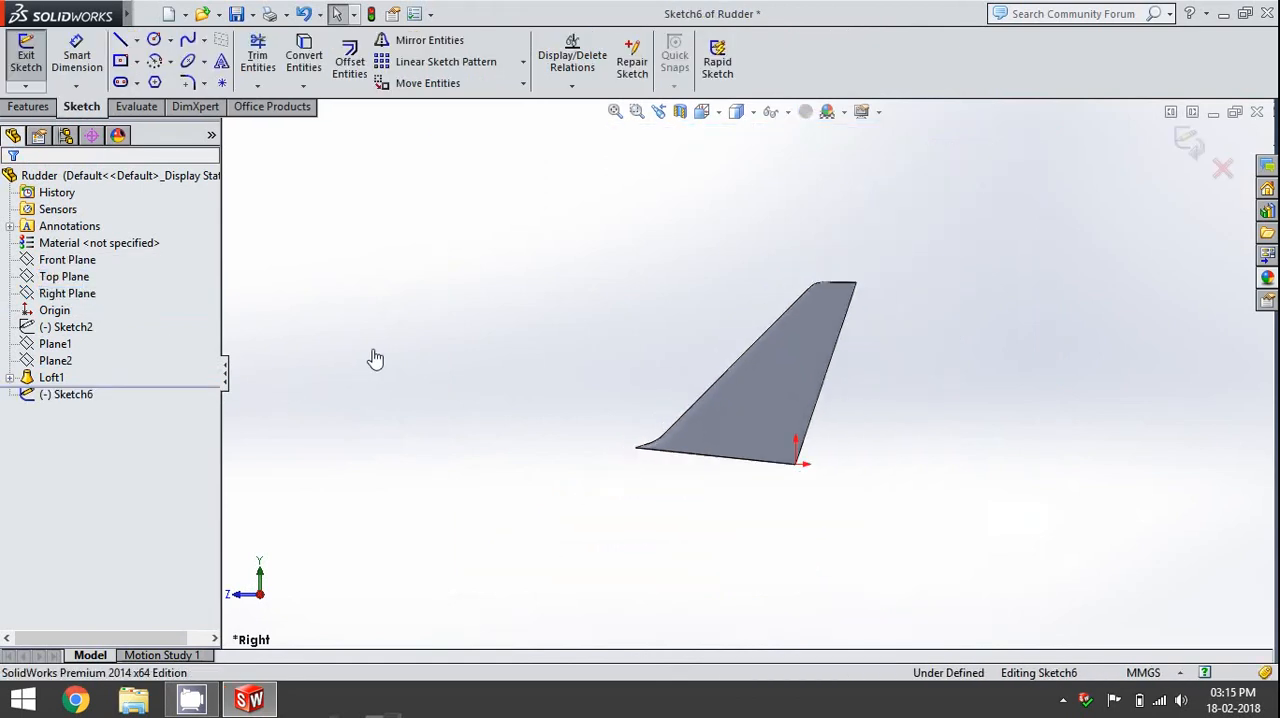
pyautogui.hotkey('ctrl', 'v')
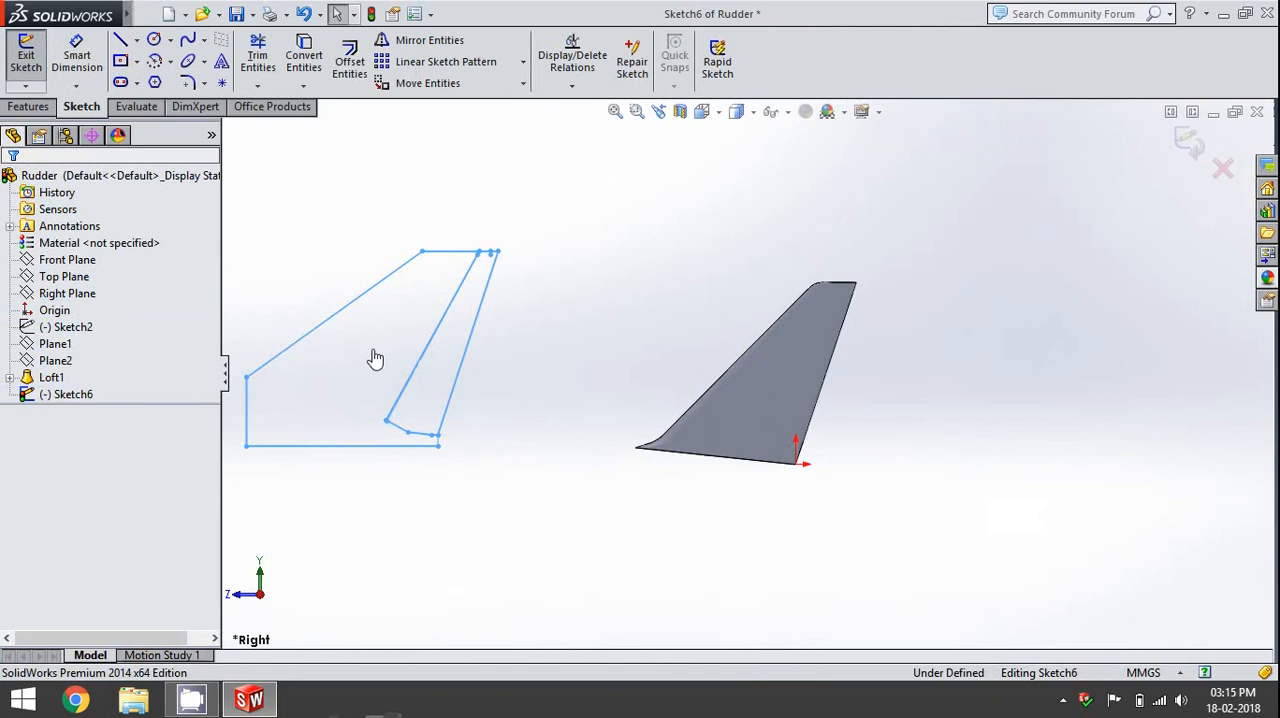
pyautogui.scroll(-7, 482, 305)
pyautogui.scroll(-4, 593, 327)
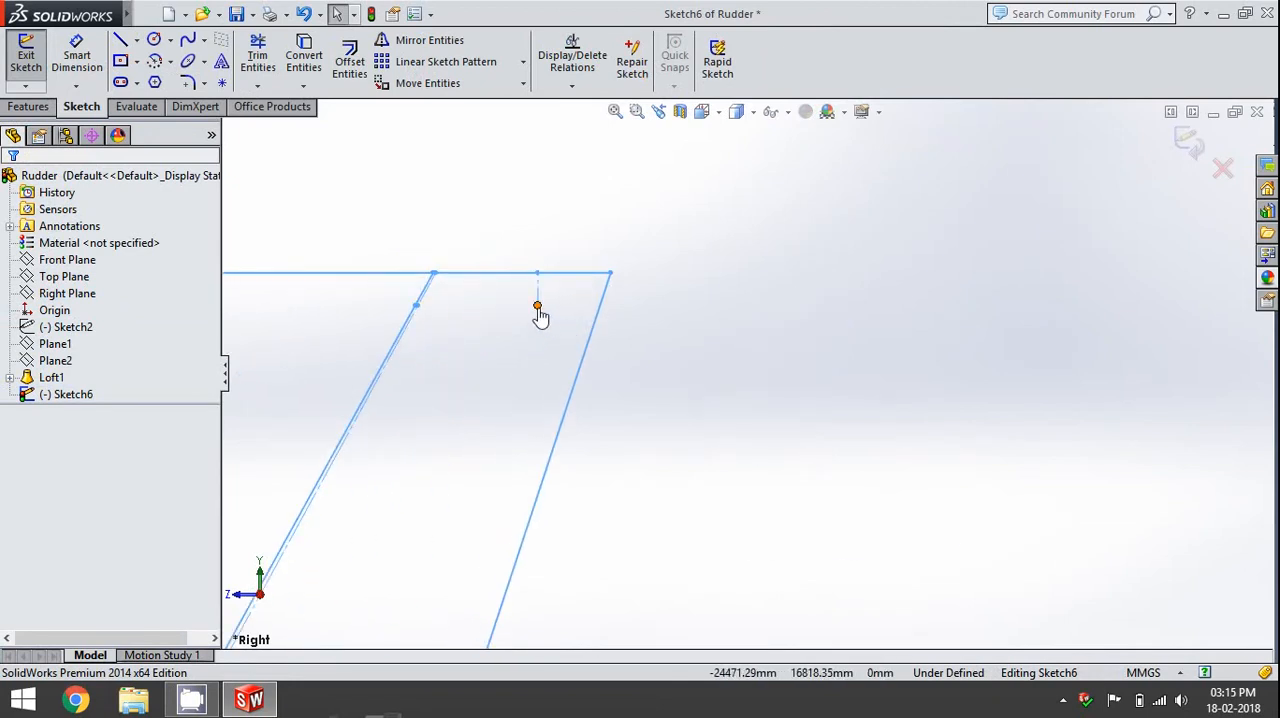
pyautogui.scroll(8, 720, 343)
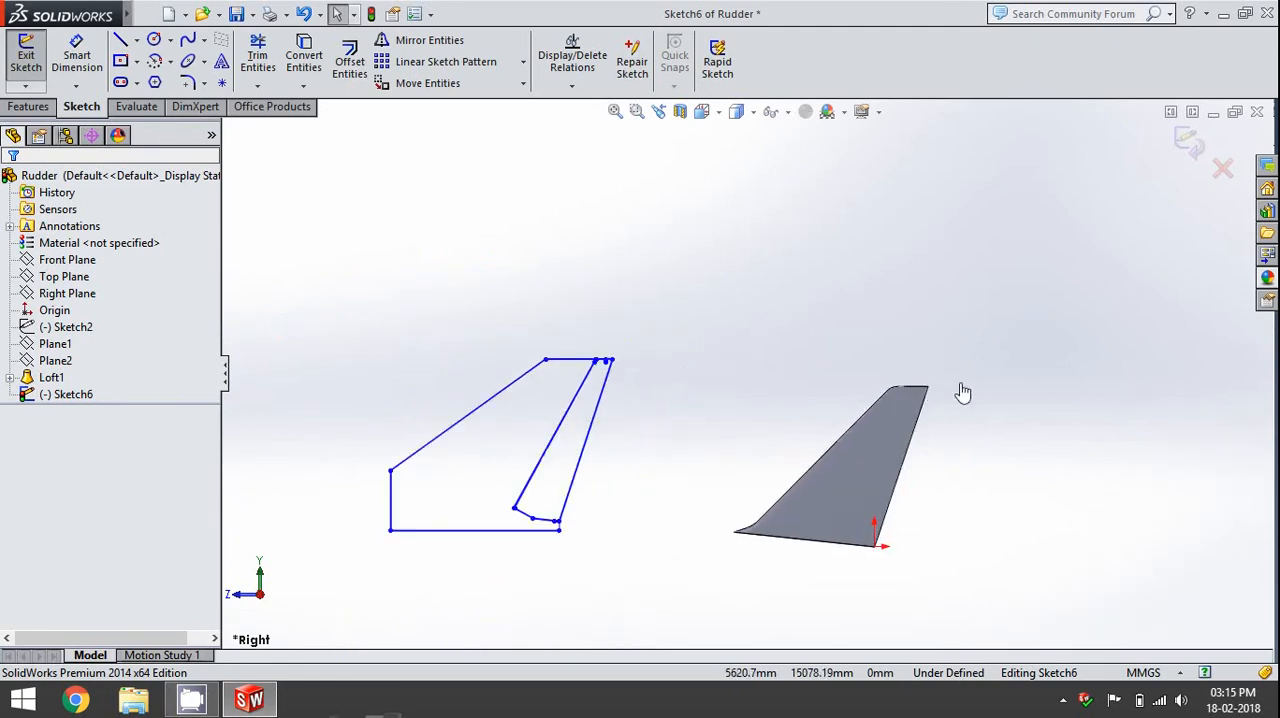
# - Try to convert the short curved edge at the tip's trailing corner into a sketch entity
pyautogui.scroll(-7, 963, 393)
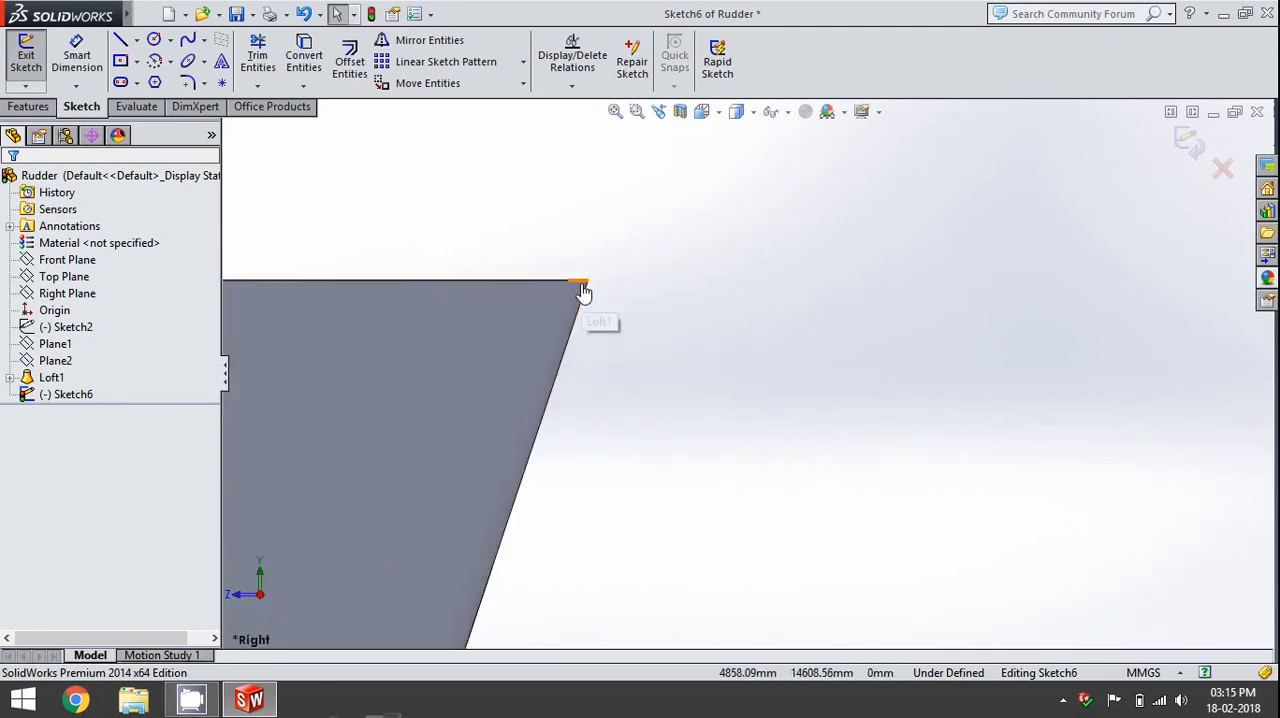
pyautogui.click(584, 292)
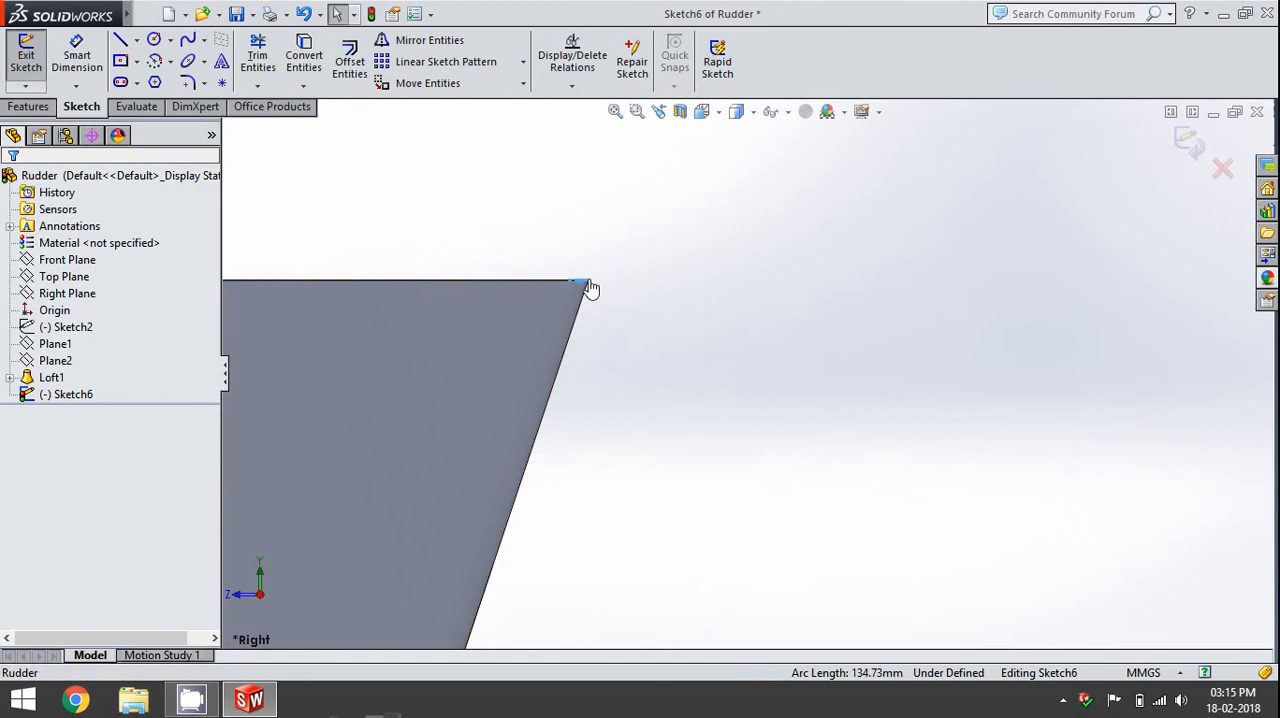
pyautogui.click(305, 62)
pyautogui.click(687, 292)
pyautogui.scroll(-2, 617, 294)
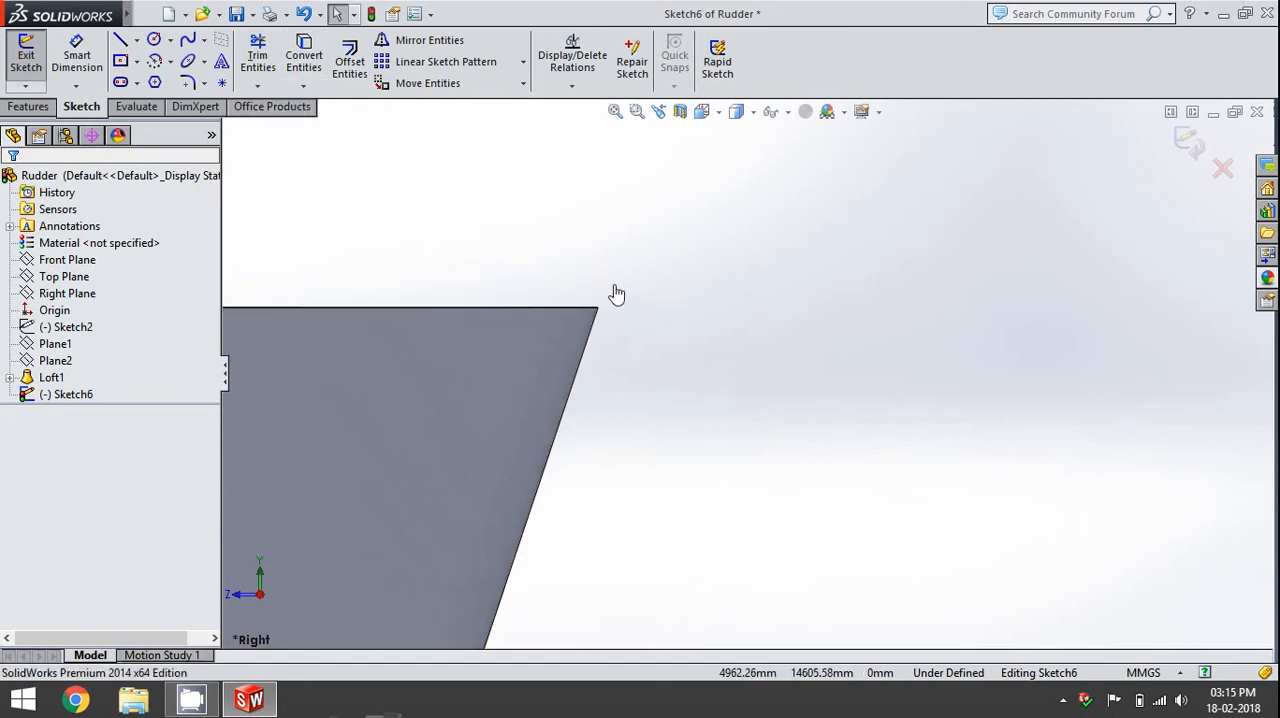
pyautogui.click(585, 307)
pyautogui.click(304, 62)
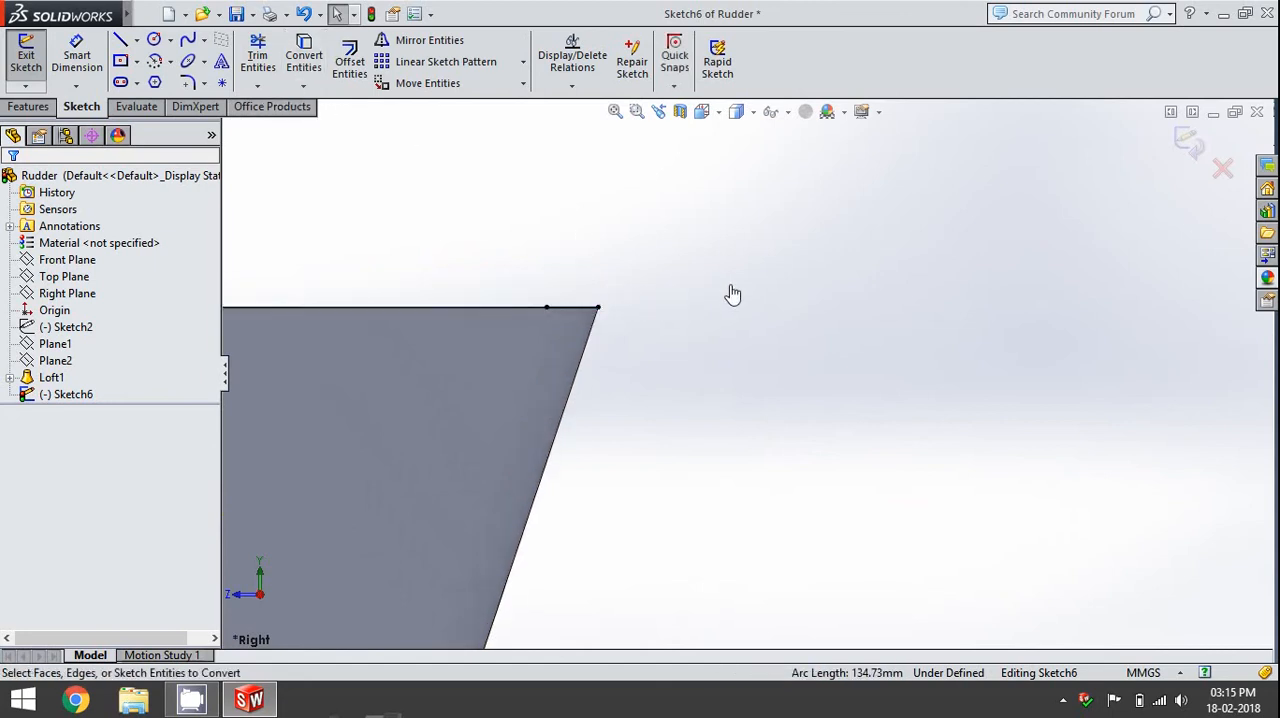
pyautogui.scroll(6, 751, 391)
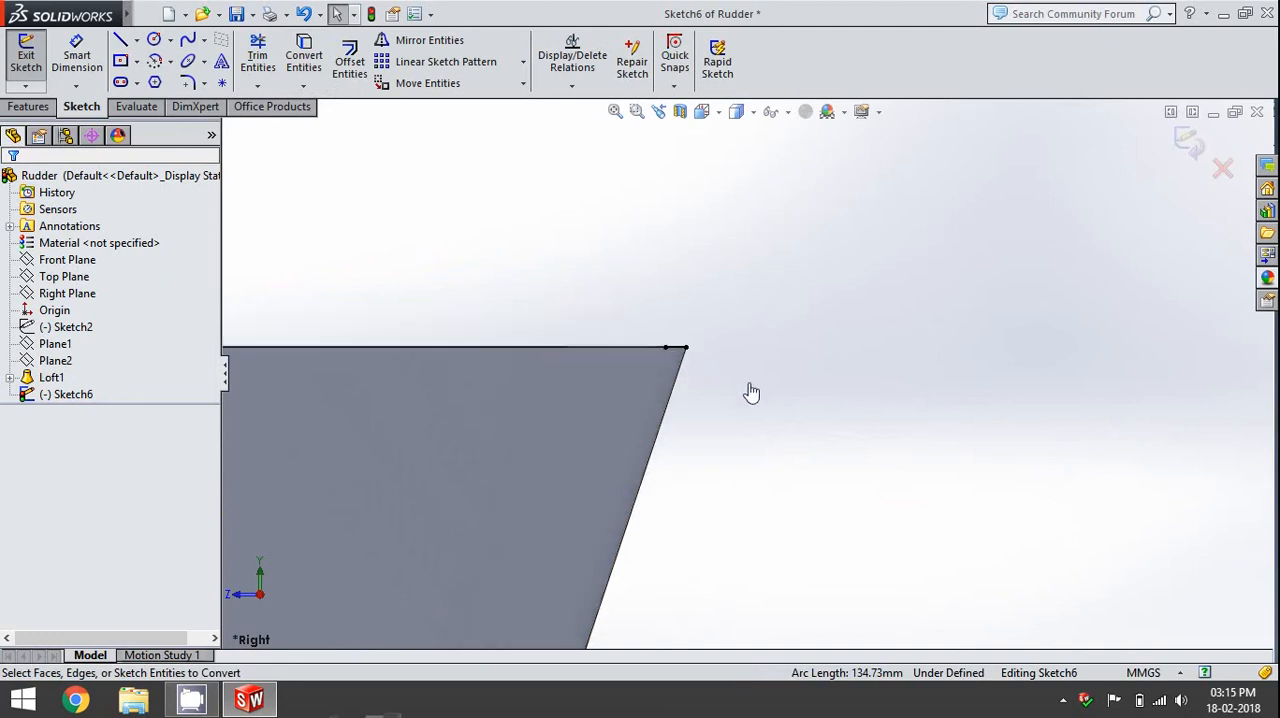
pyautogui.scroll(-4, 768, 371)
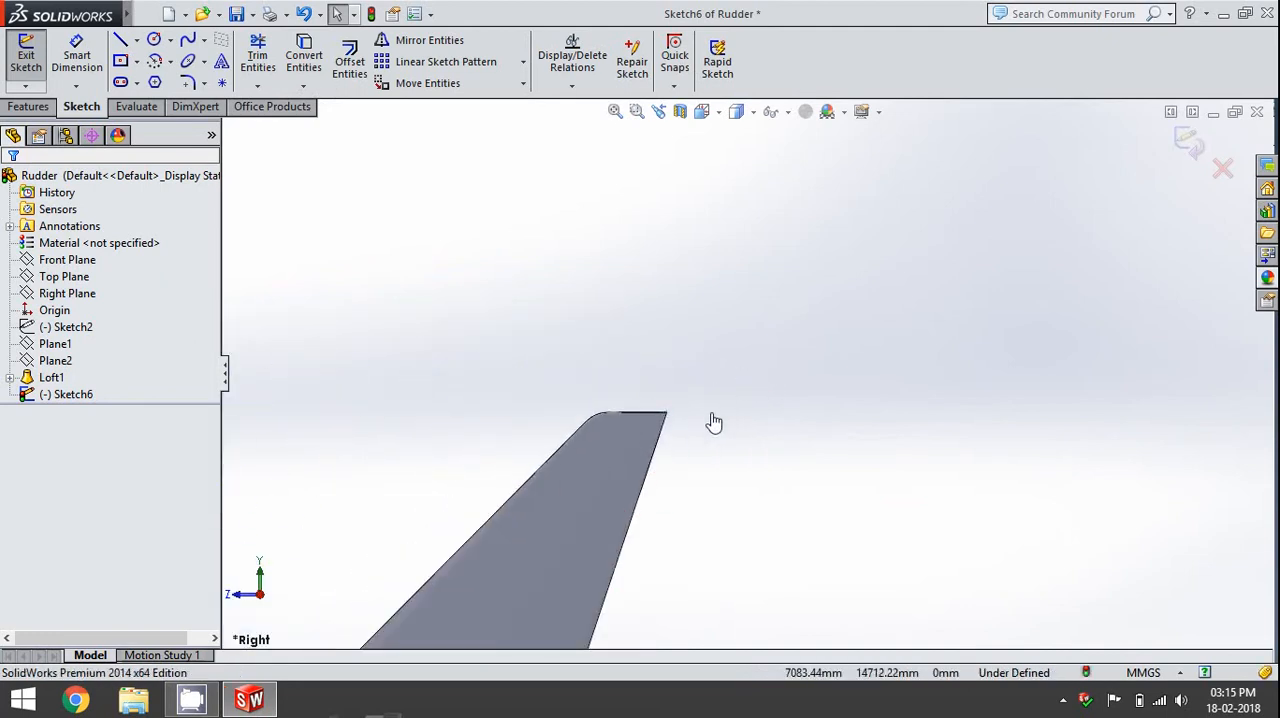
# - Convert the short straight edge ending at the tip's trailing corner into a sketch line as a locating reference
pyautogui.scroll(-5, 668, 420)
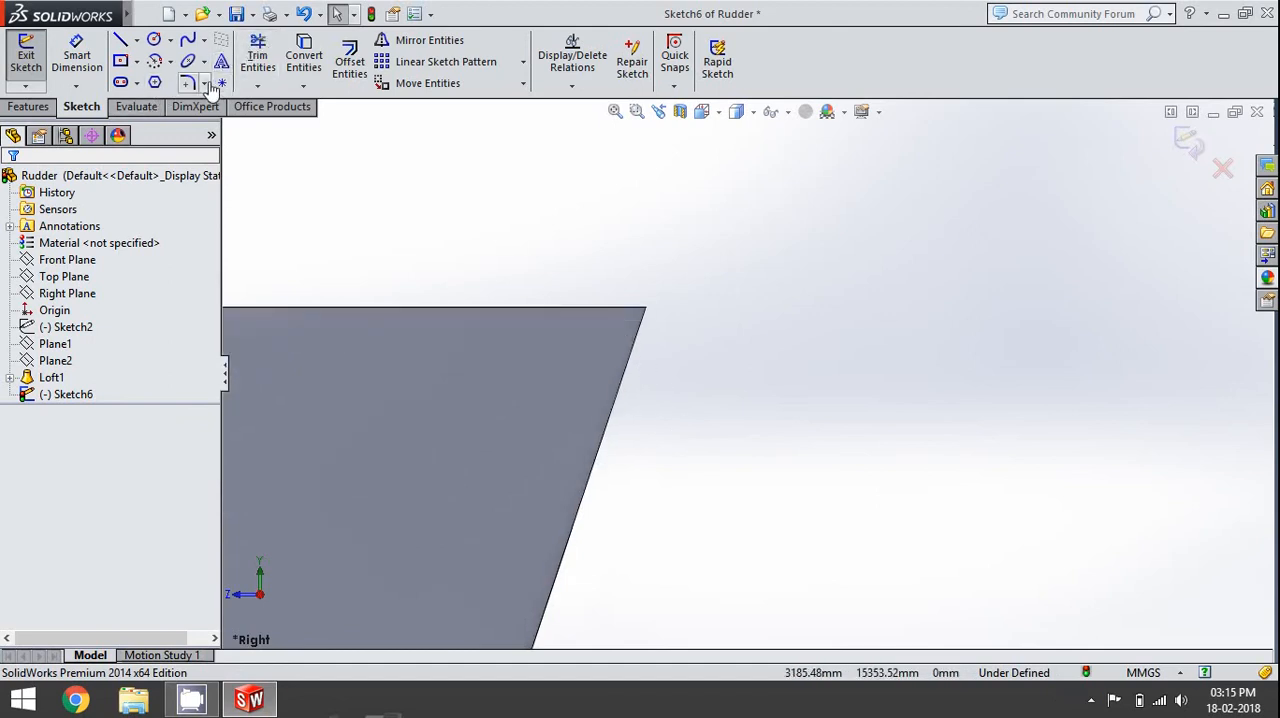
pyautogui.click(640, 311)
pyautogui.click(304, 58)
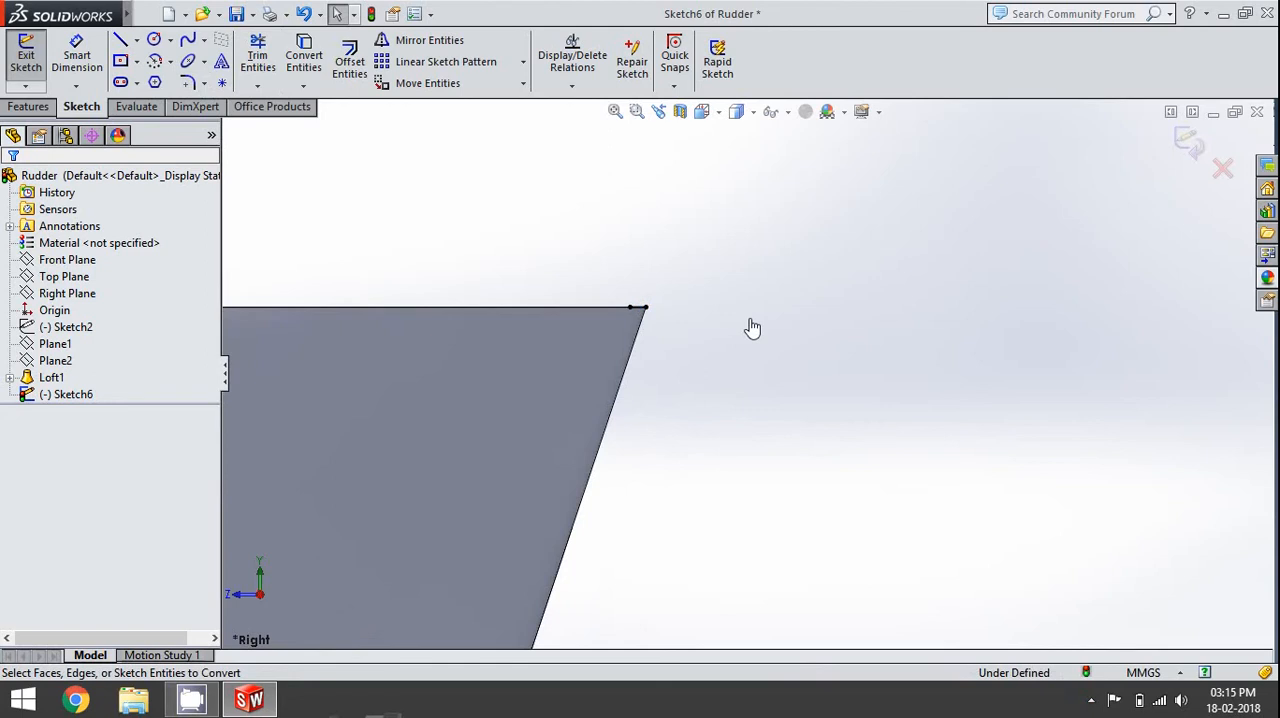
pyautogui.click(640, 309)
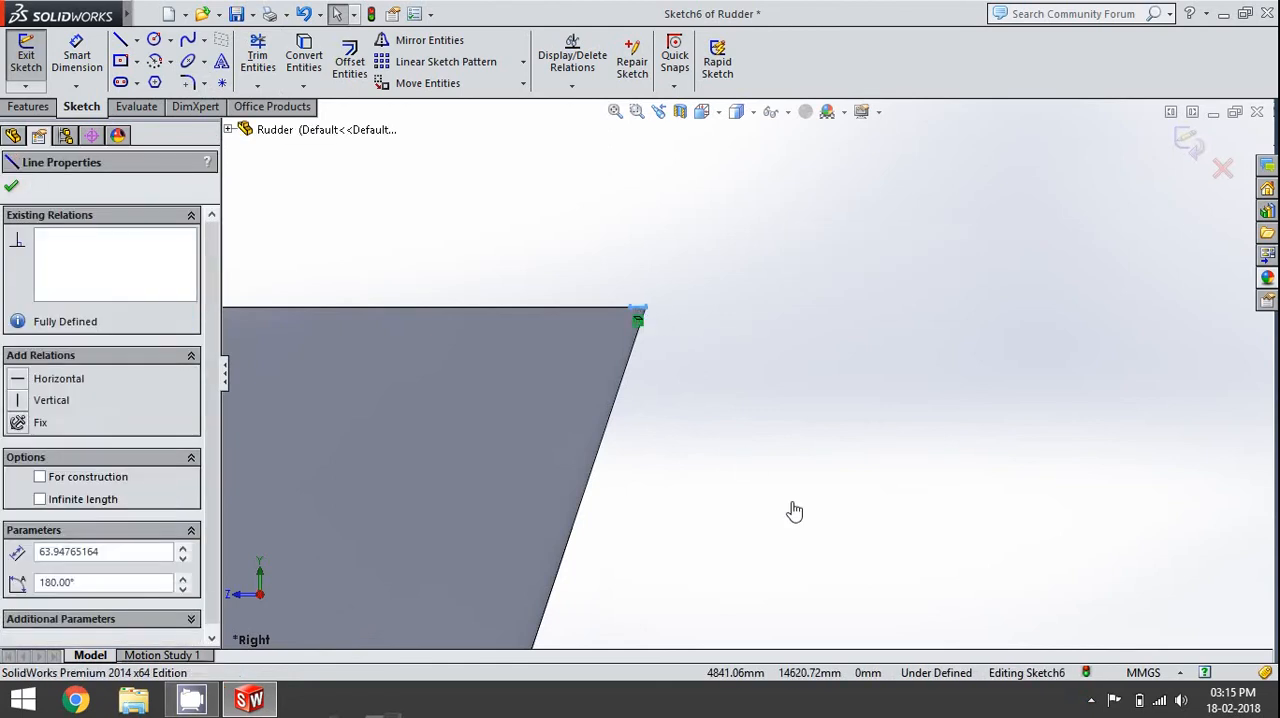
# - Move the whole pasted outline from the lower end of its short vertical construction line to the body's trailing tip corner
pyautogui.hotkey('ctrl', 'a')
pyautogui.scroll(10, 796, 512)
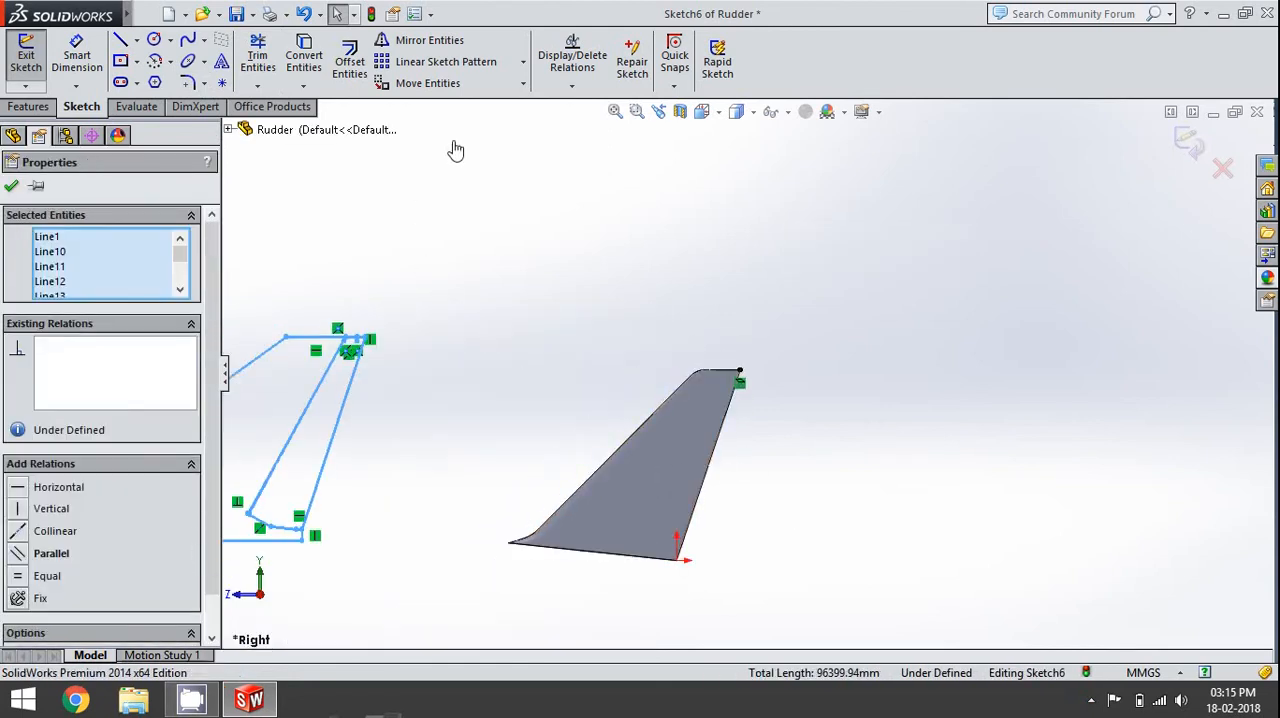
pyautogui.click(428, 83)
pyautogui.scroll(-6, 471, 371)
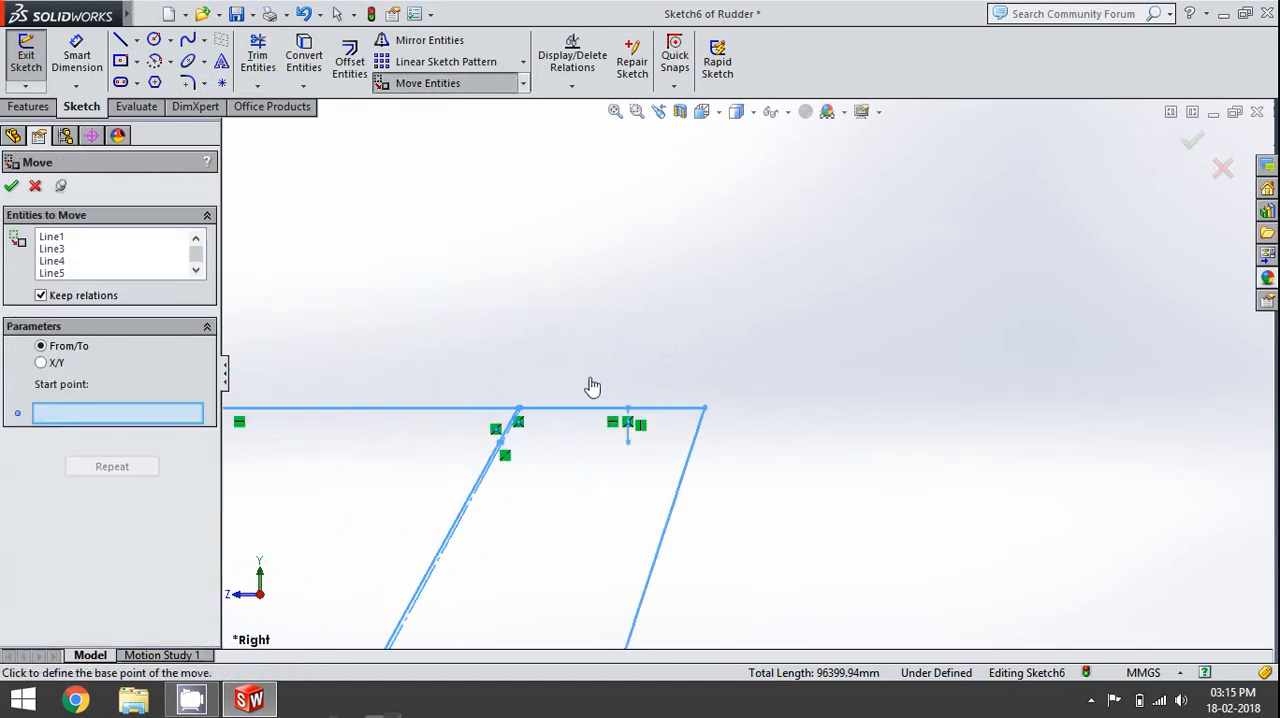
pyautogui.click(629, 446)
pyautogui.scroll(5, 731, 537)
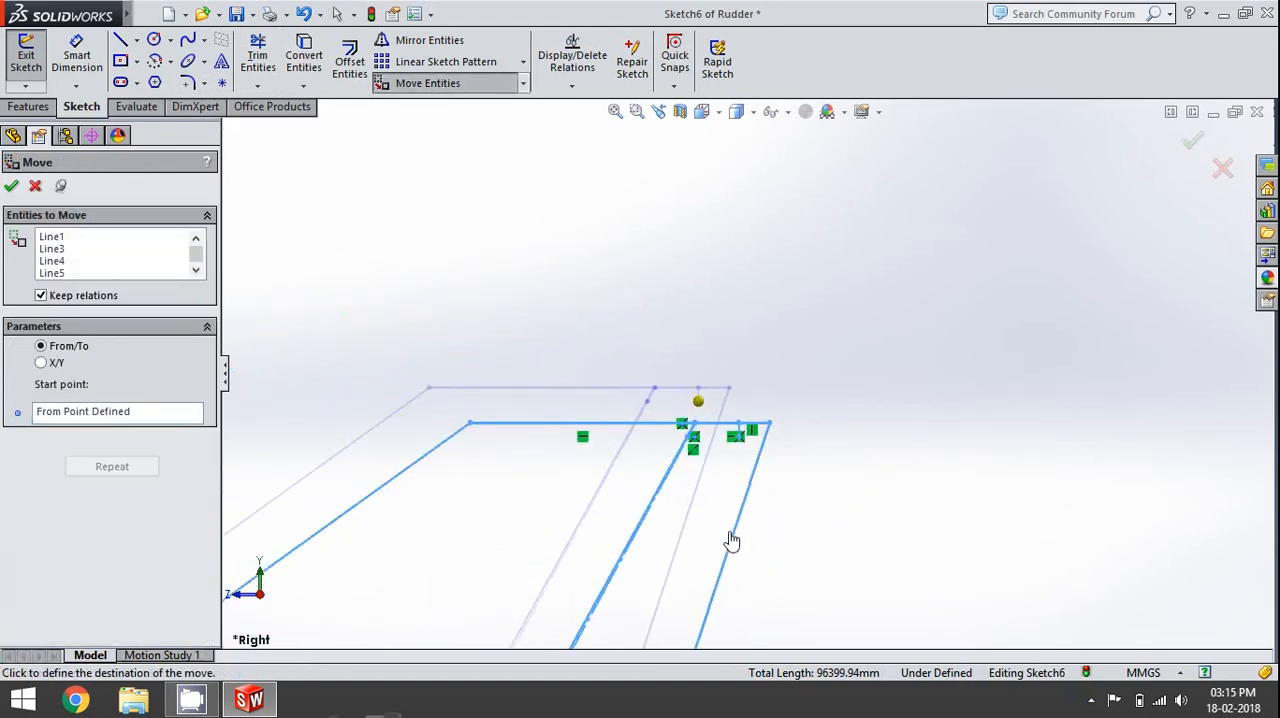
pyautogui.scroll(-10, 938, 397)
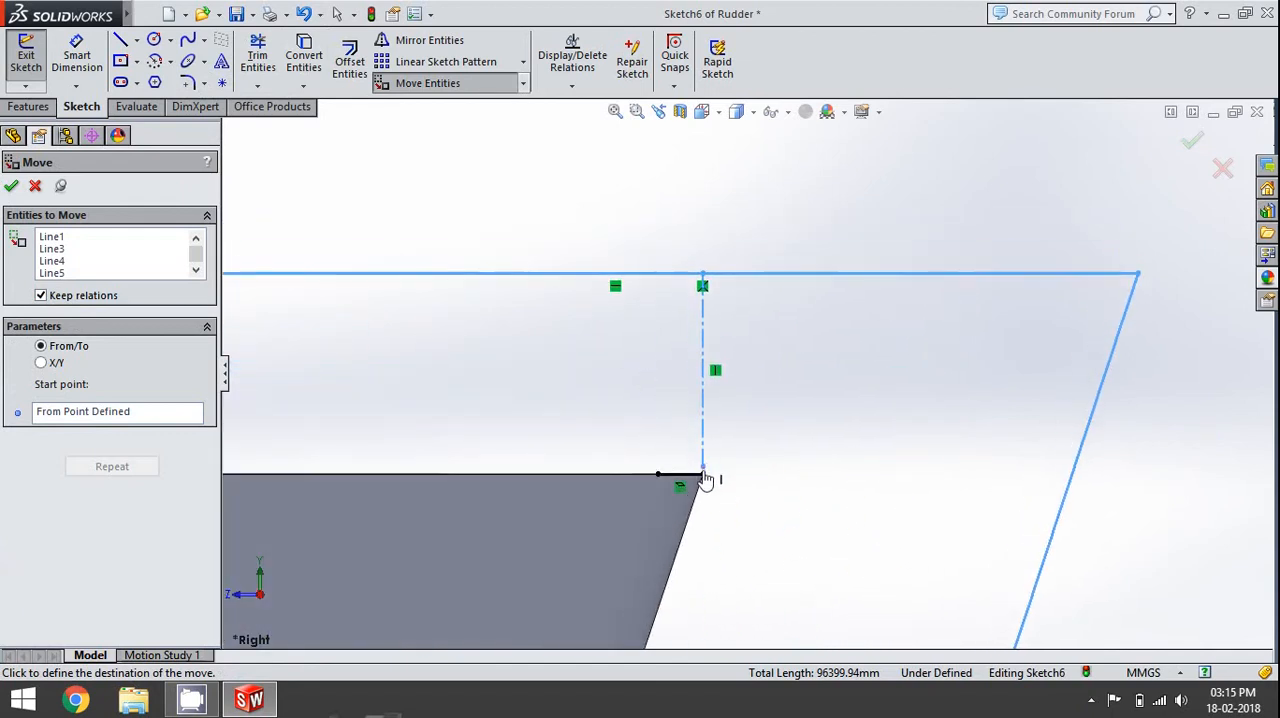
pyautogui.click(704, 477)
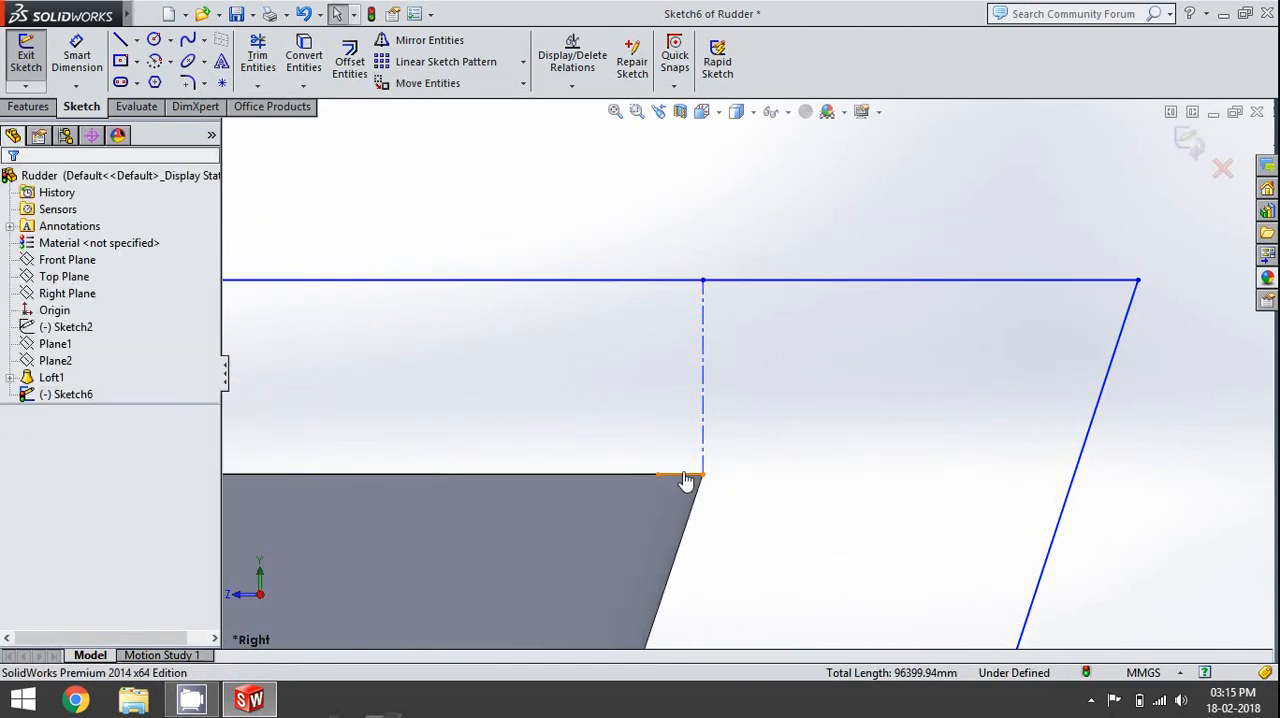
# - Delete the short converted reference line at the tip's trailing corner
pyautogui.click(685, 475)
pyautogui.press('Delete')
pyautogui.scroll(8, 685, 481)
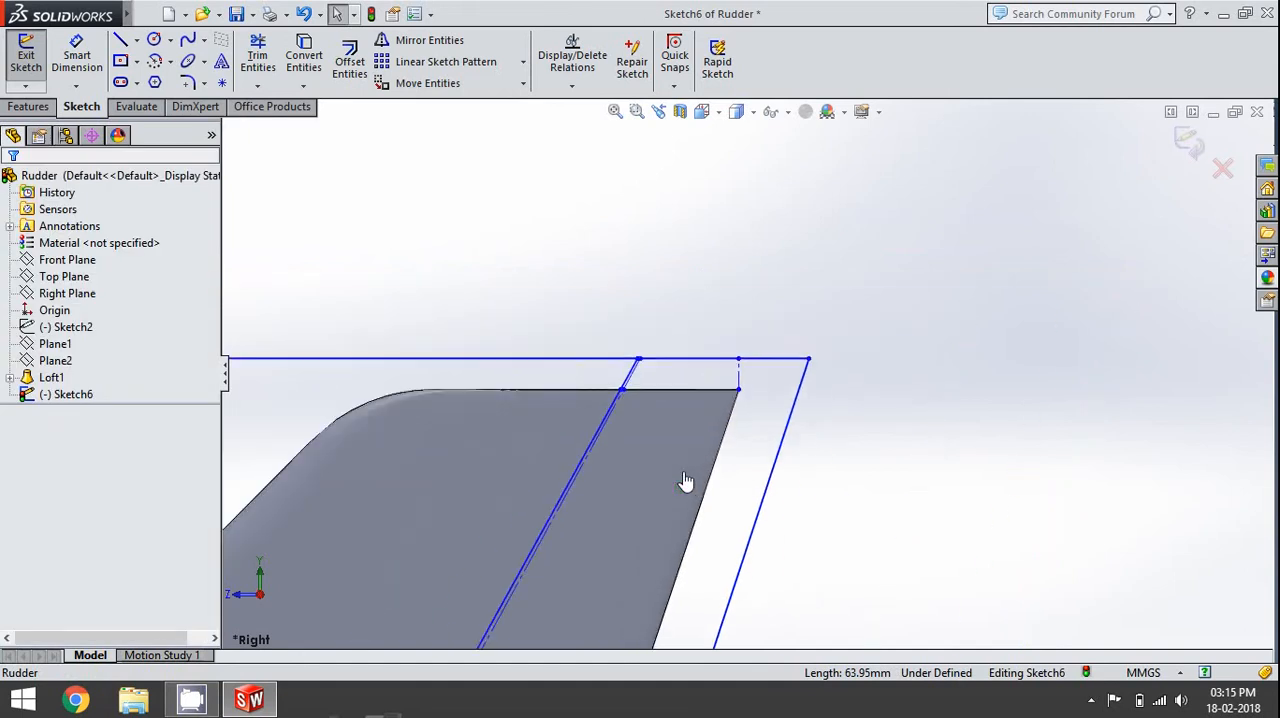
# - Change the long slanted construction line along the hinge into normal sketch geometry
pyautogui.scroll(2, 686, 500)
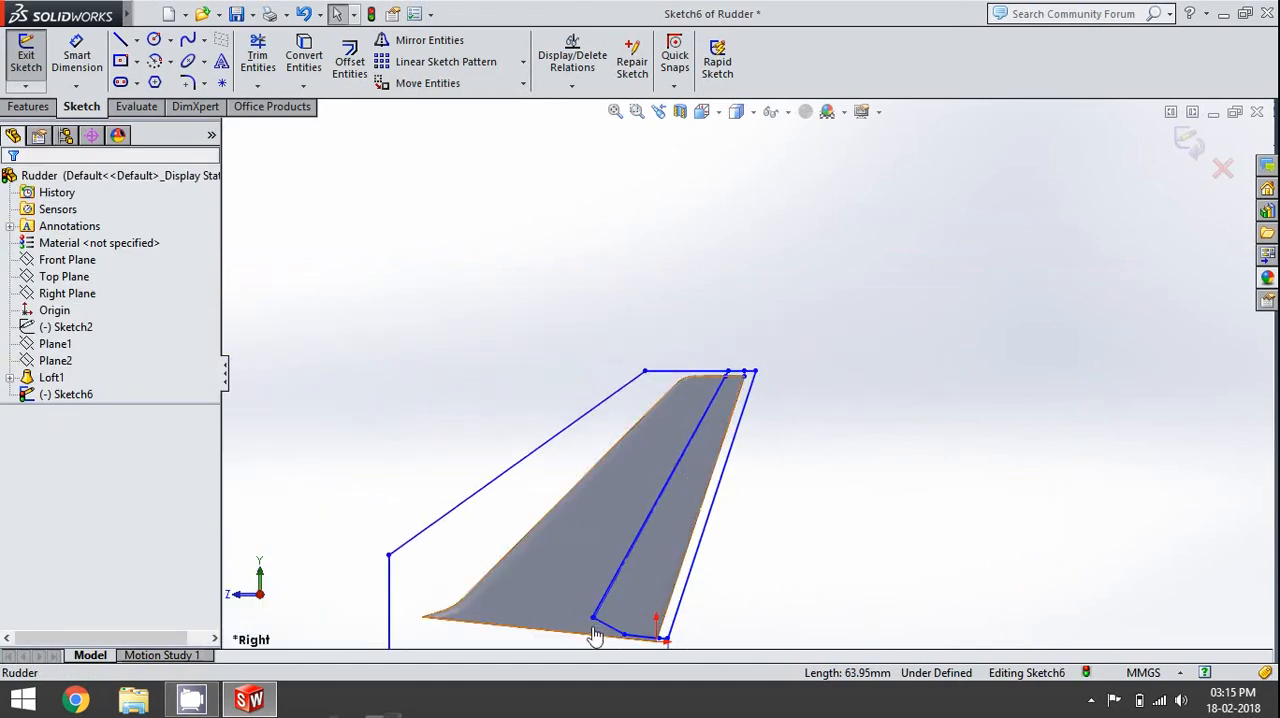
pyautogui.scroll(-5, 683, 505)
pyautogui.scroll(-3, 729, 440)
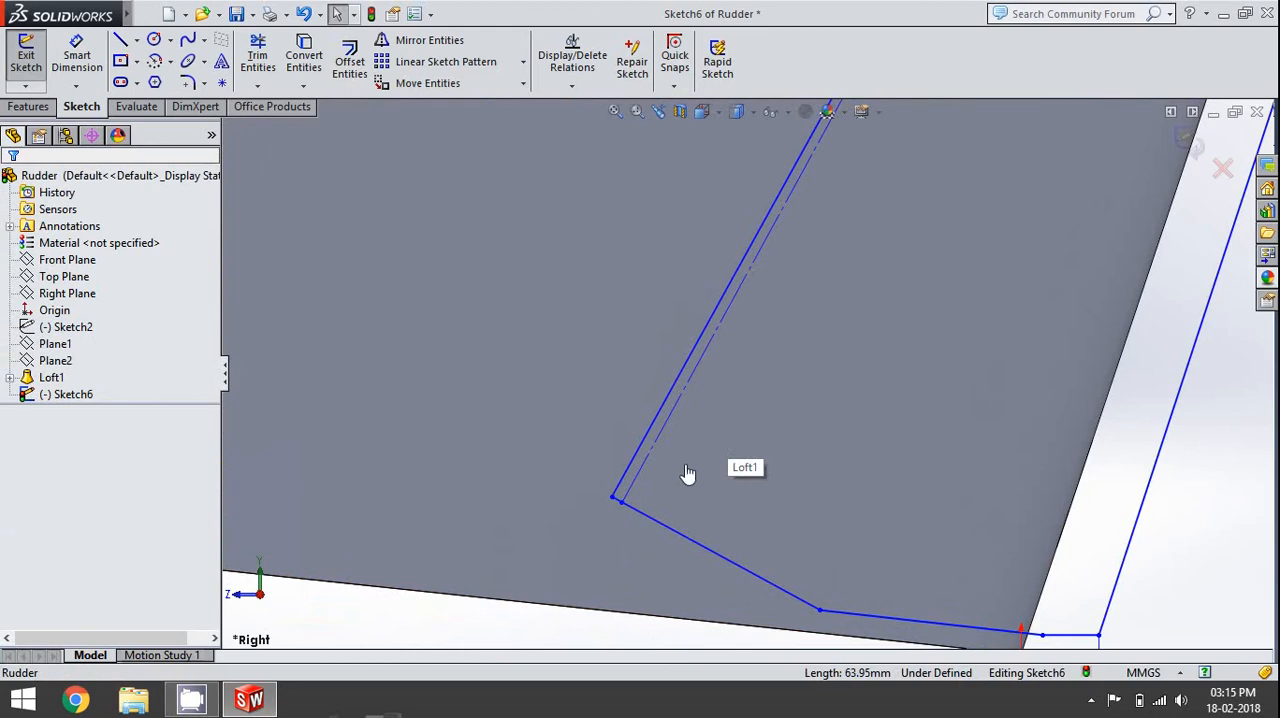
pyautogui.scroll(-2, 685, 477)
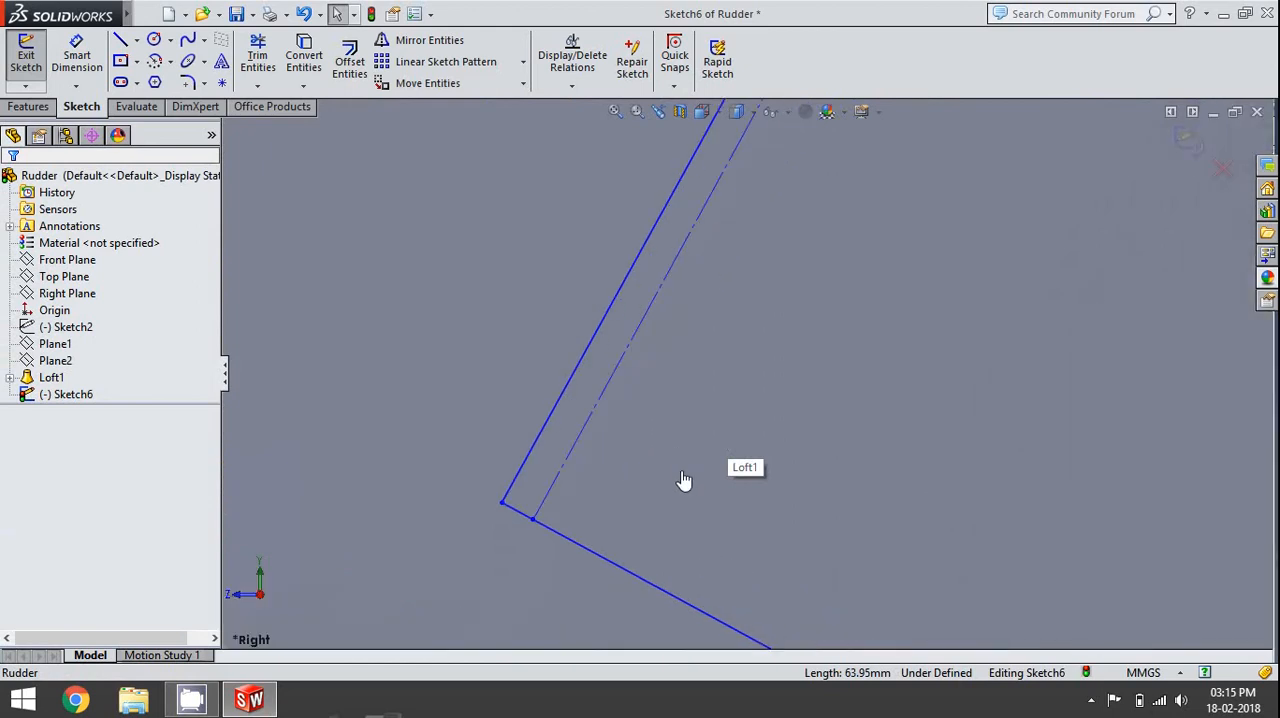
pyautogui.click(588, 362)
pyautogui.scroll(3, 588, 362)
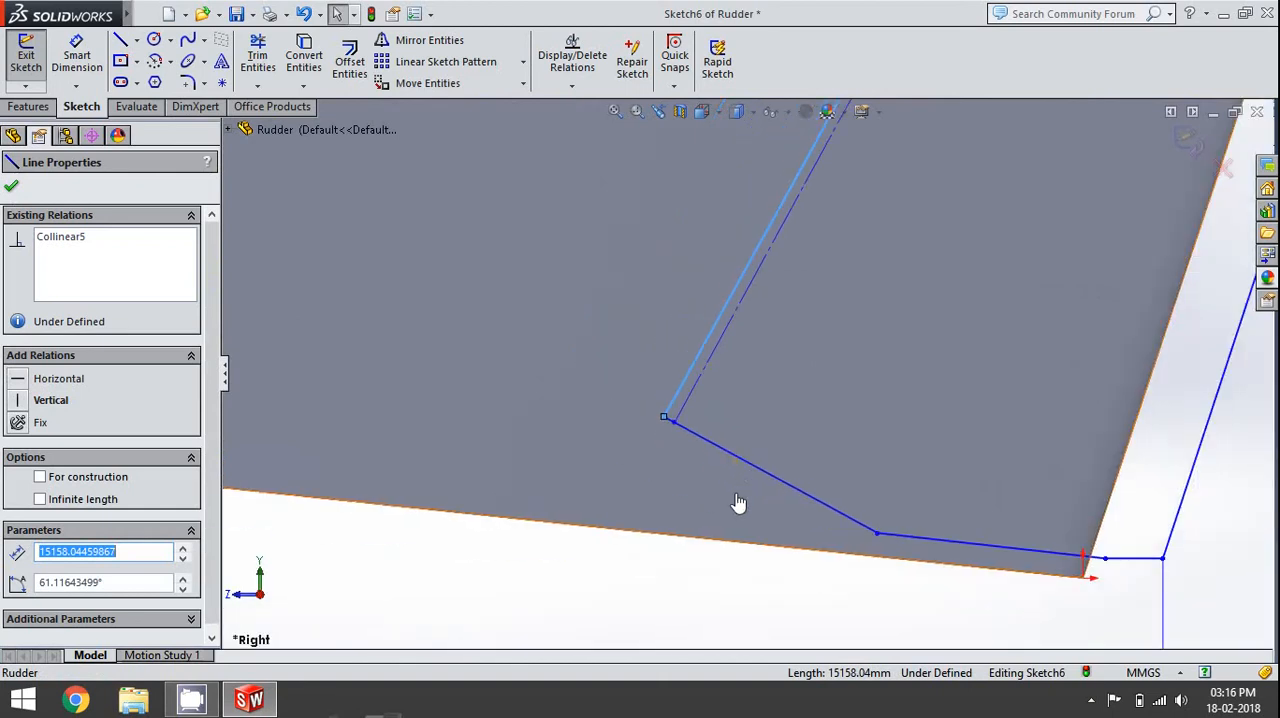
pyautogui.scroll(3, 737, 503)
pyautogui.click(738, 495)
pyautogui.scroll(-3, 771, 326)
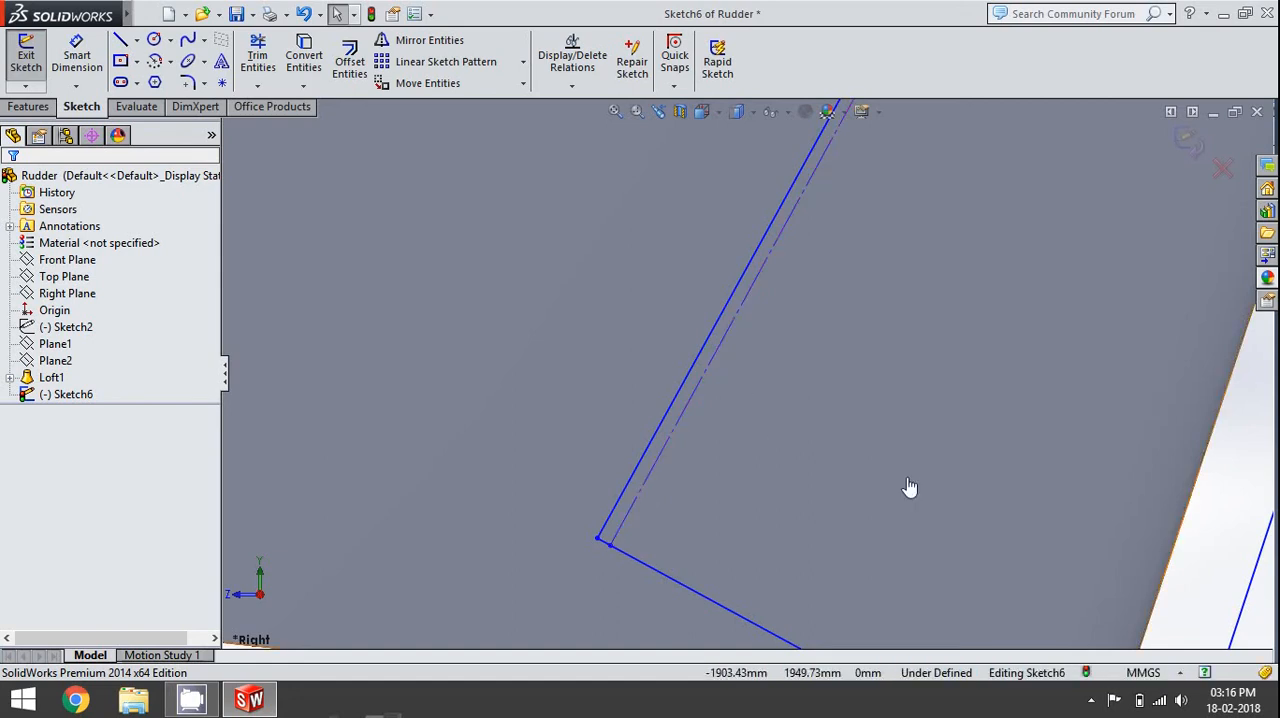
pyautogui.scroll(-2, 676, 482)
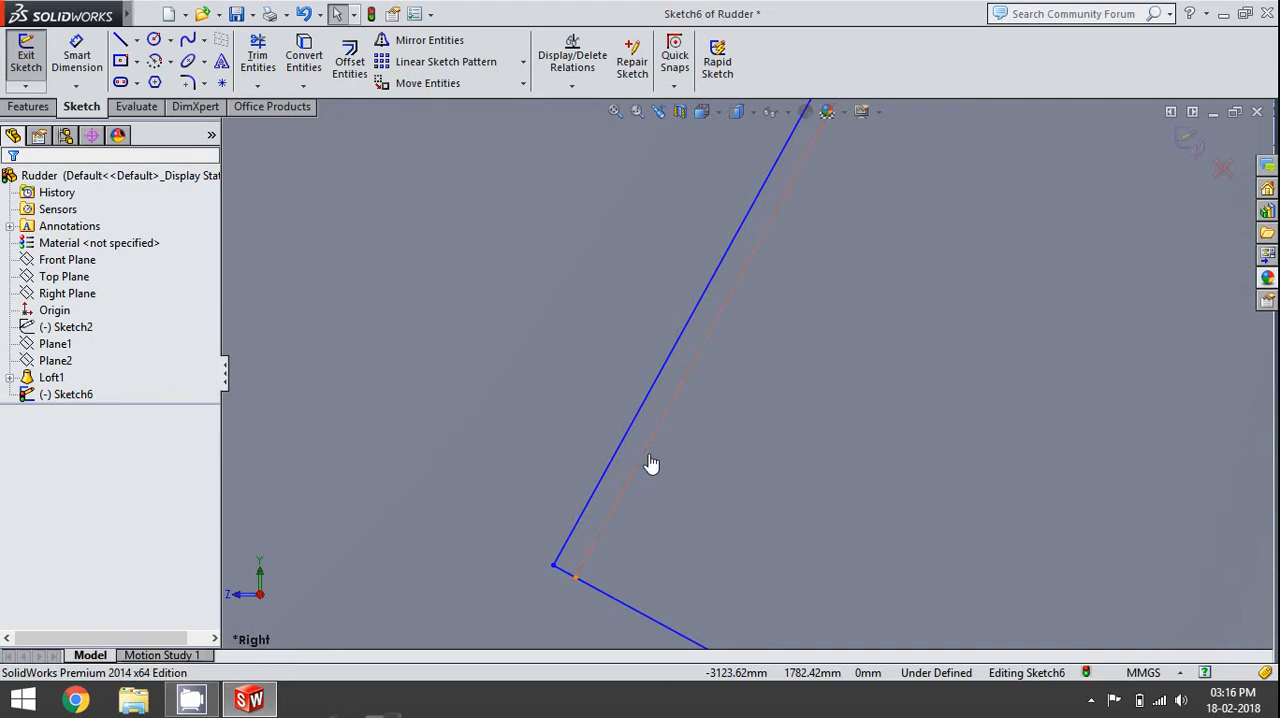
pyautogui.click(648, 460)
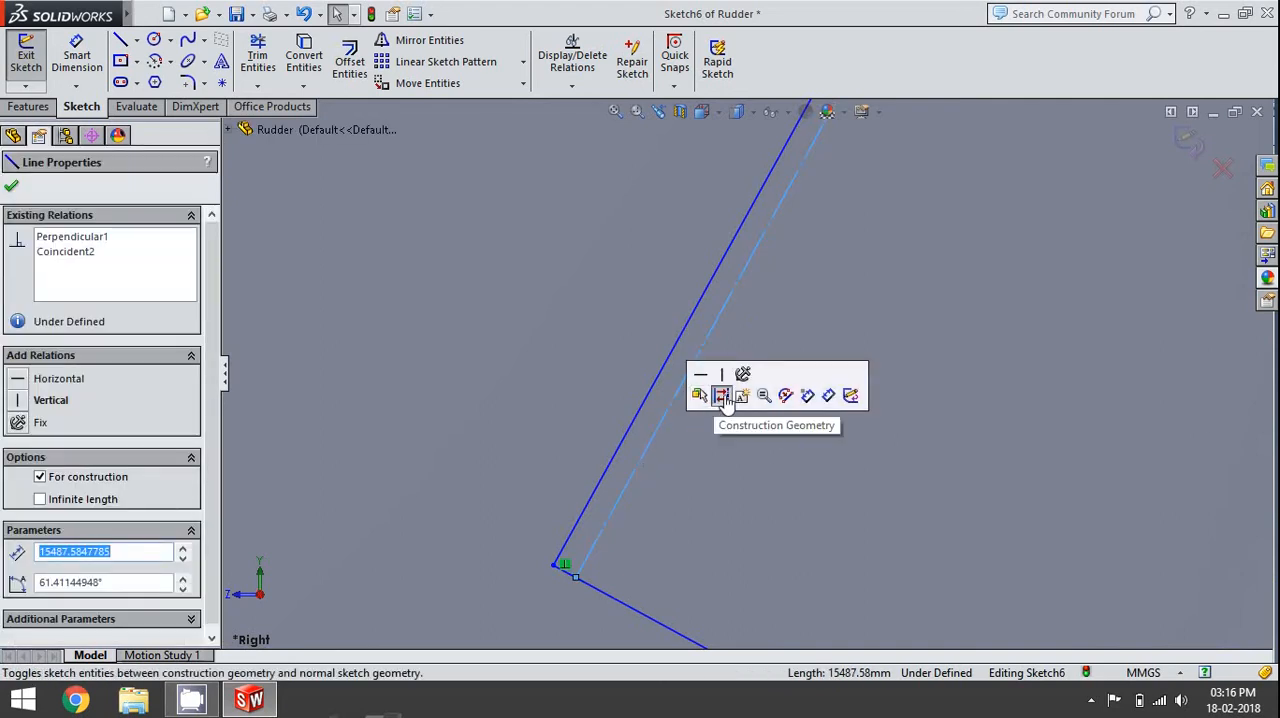
pyautogui.click(722, 397)
# - Make the short 100 mm segment at the hinge's lower corner and the adjoining long solid slanted line construction geometry
pyautogui.scroll(2, 729, 412)
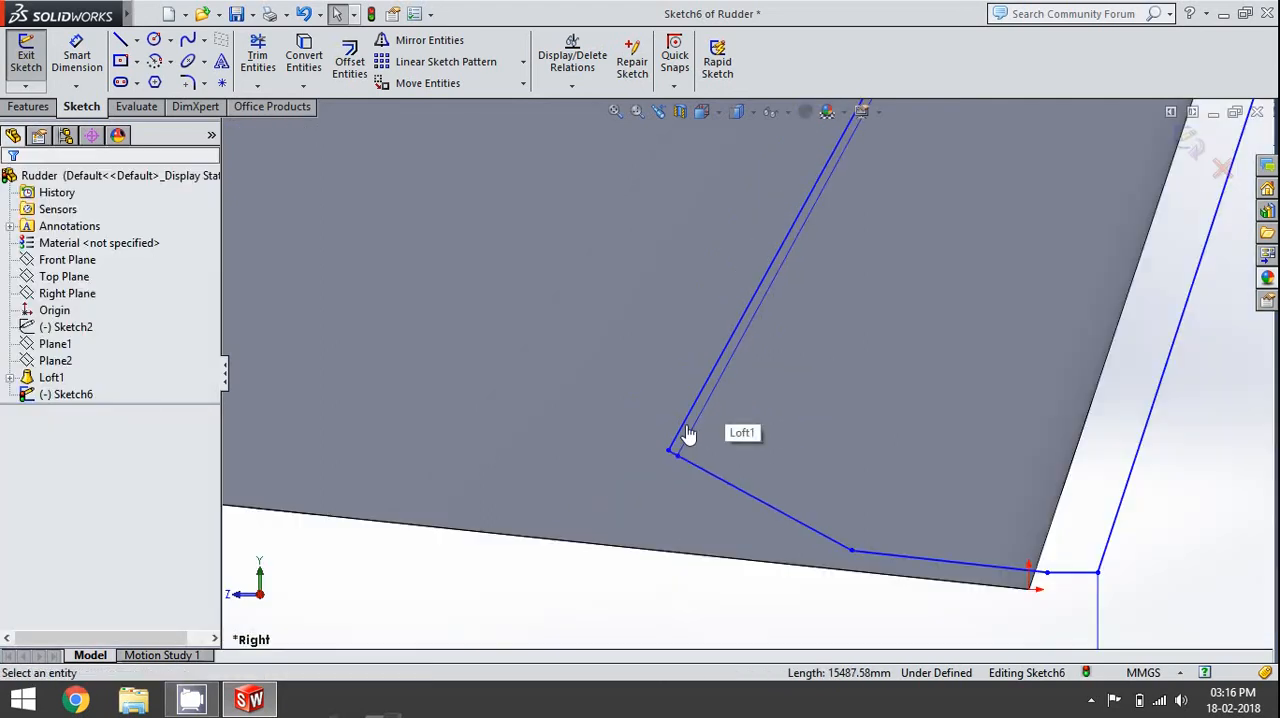
pyautogui.scroll(-2, 692, 468)
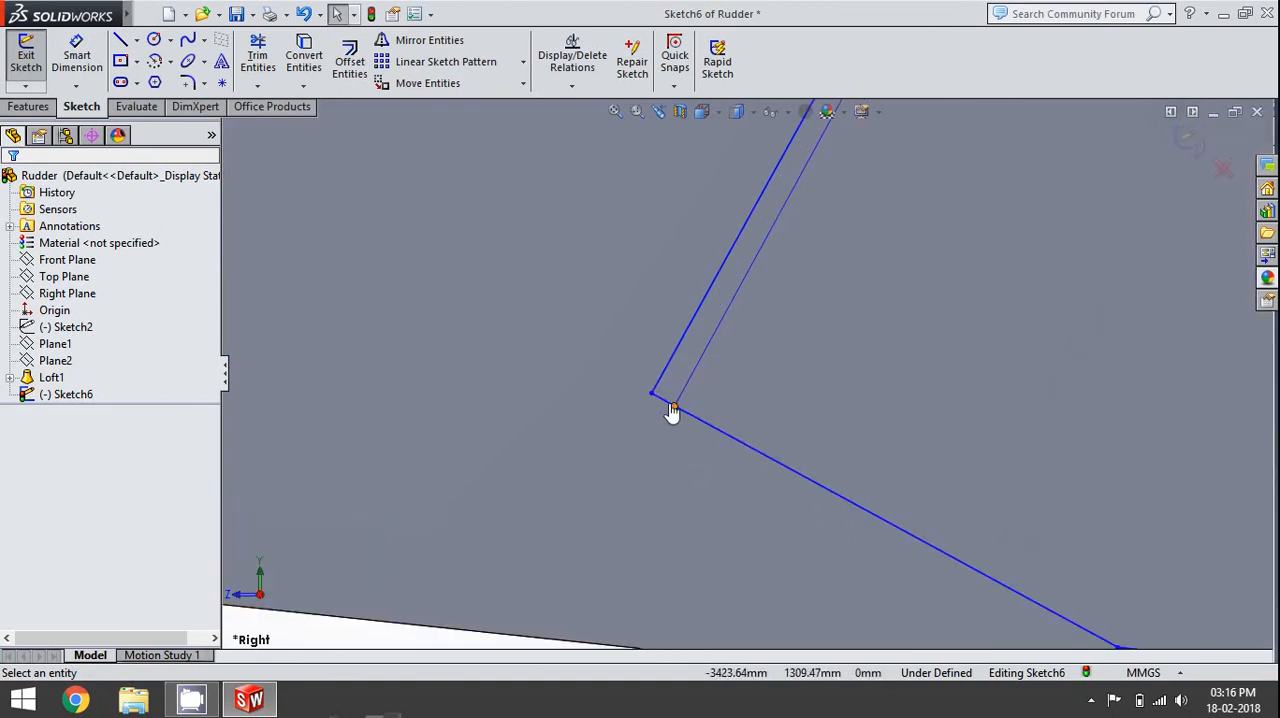
pyautogui.click(670, 411)
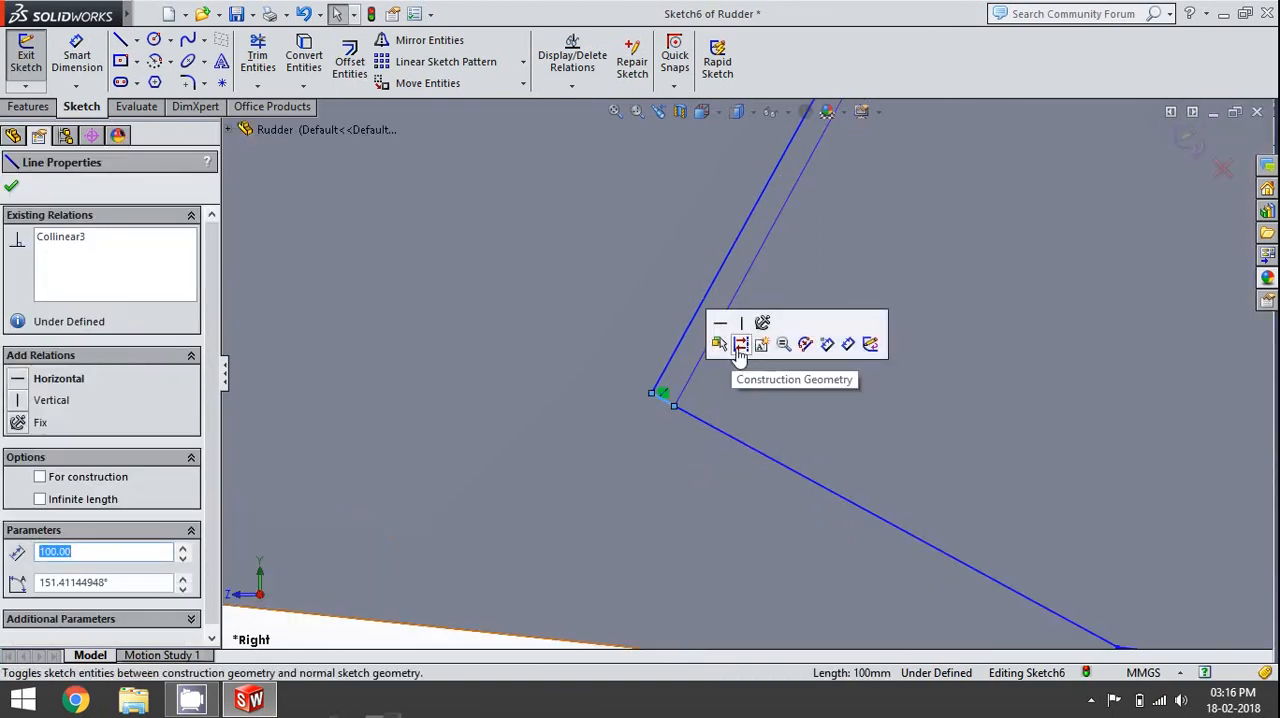
pyautogui.click(739, 344)
pyautogui.click(672, 376)
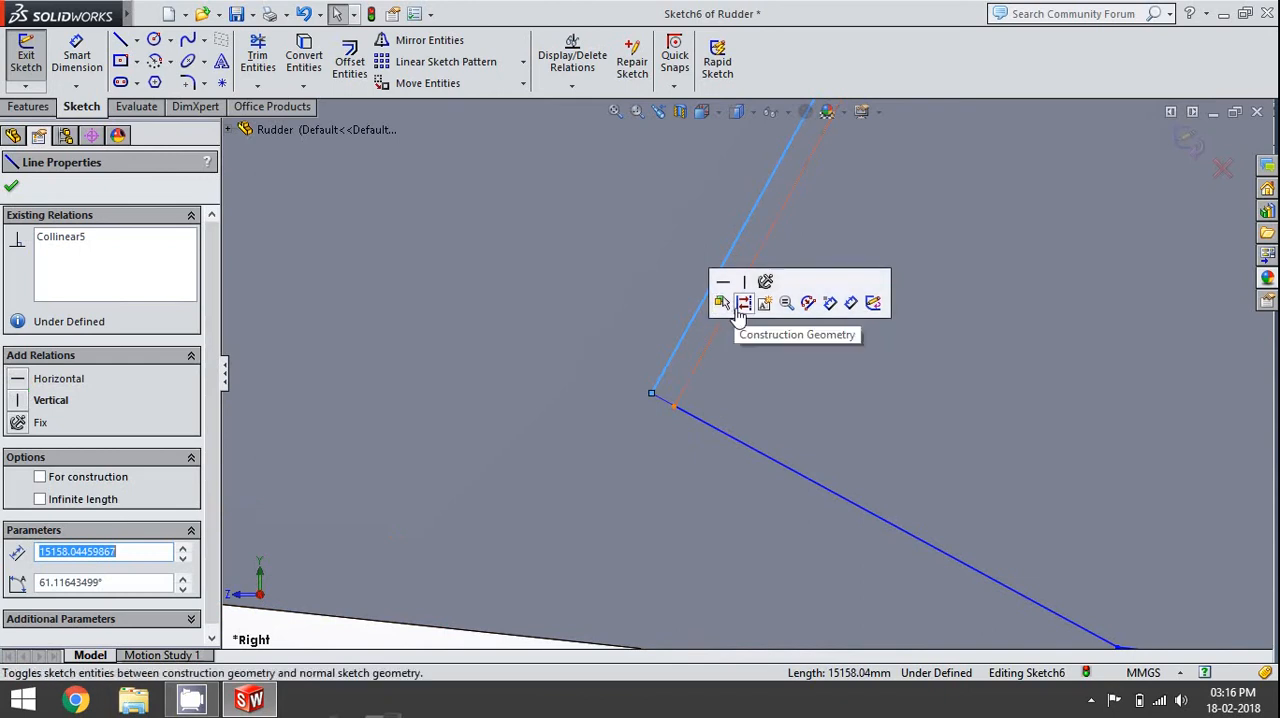
pyautogui.click(738, 299)
# - Make the short outer slanted segment above the body's tip edge construction geometry
pyautogui.scroll(1, 742, 380)
pyautogui.scroll(5, 743, 512)
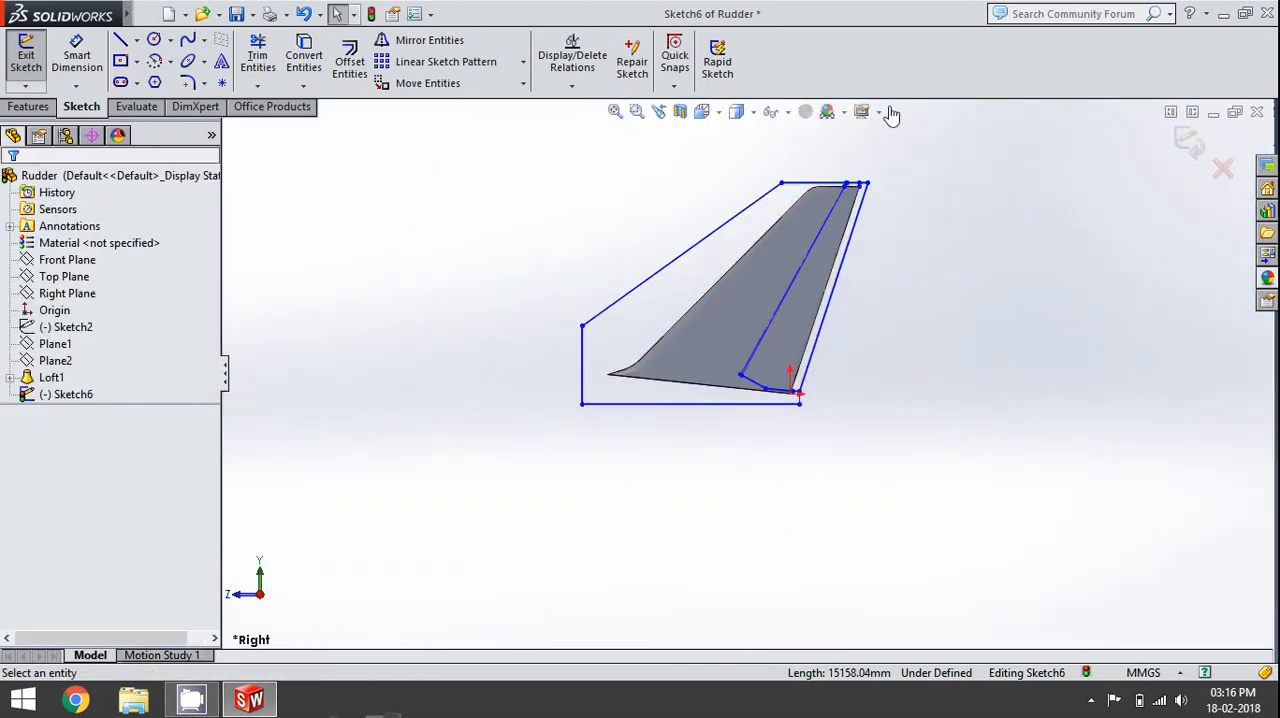
pyautogui.scroll(-3, 803, 298)
pyautogui.scroll(-5, 803, 298)
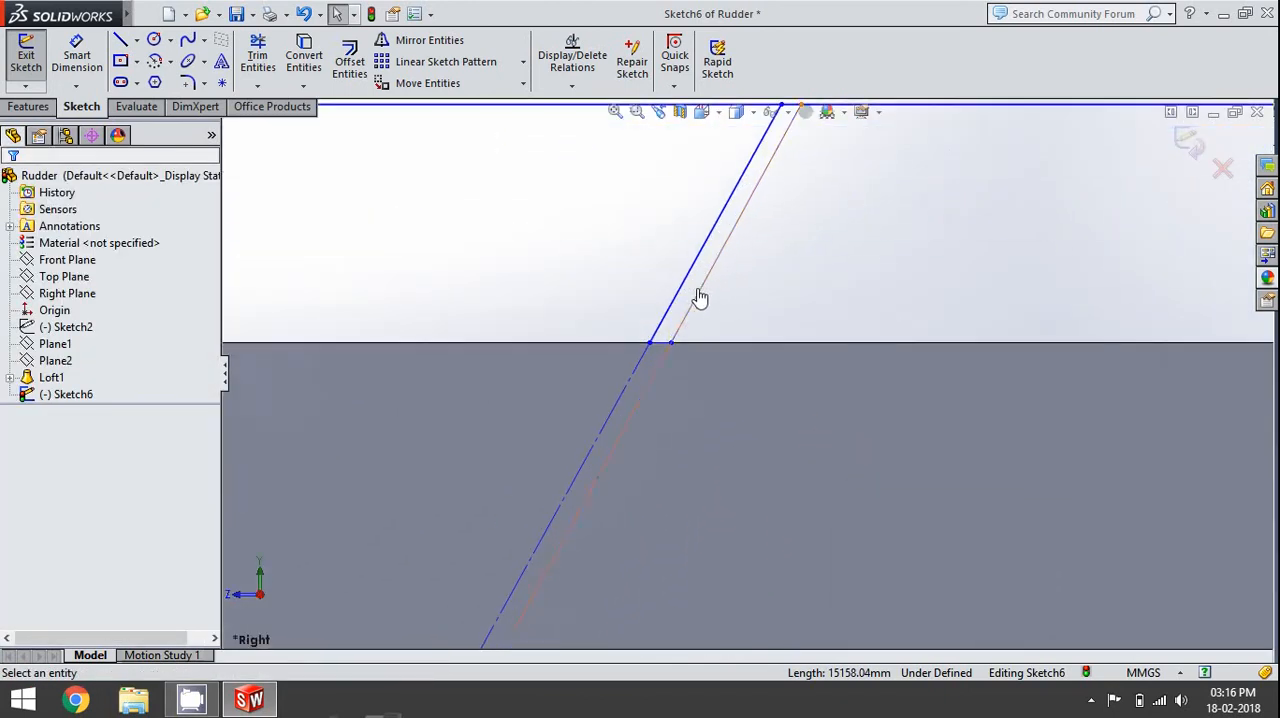
pyautogui.click(687, 290)
pyautogui.click(760, 234)
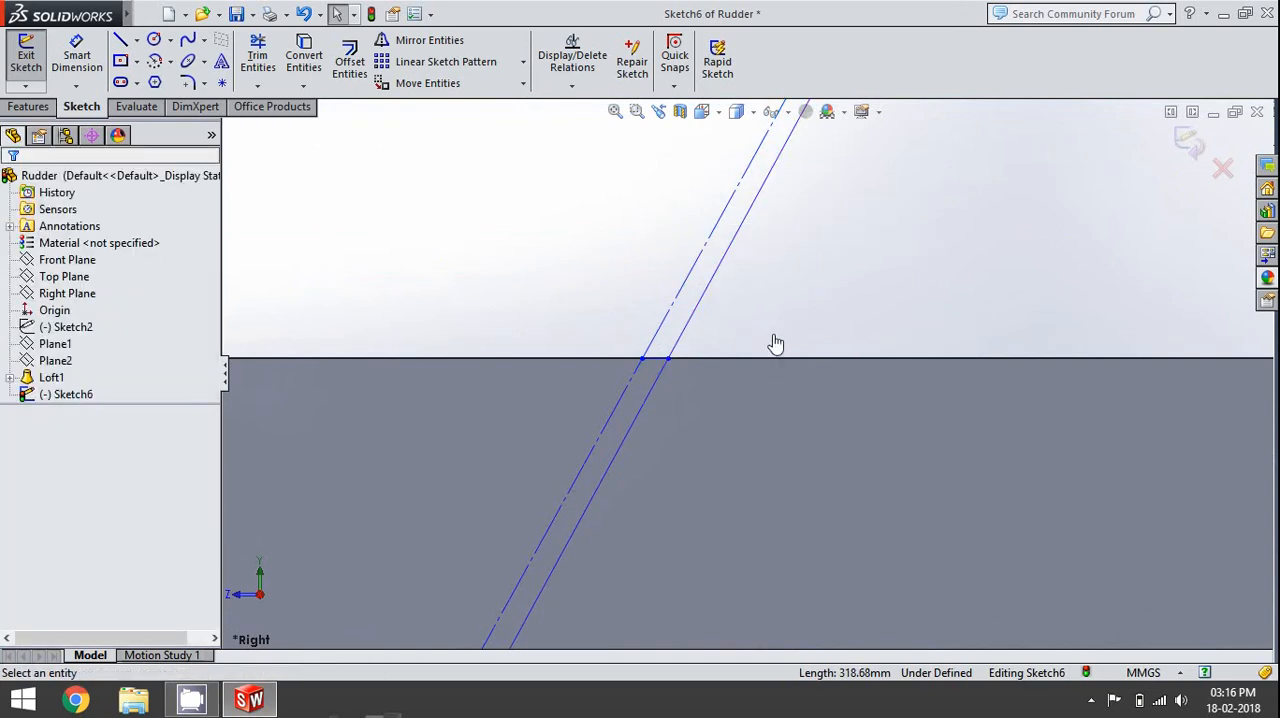
pyautogui.scroll(2, 772, 340)
pyautogui.scroll(-3, 776, 338)
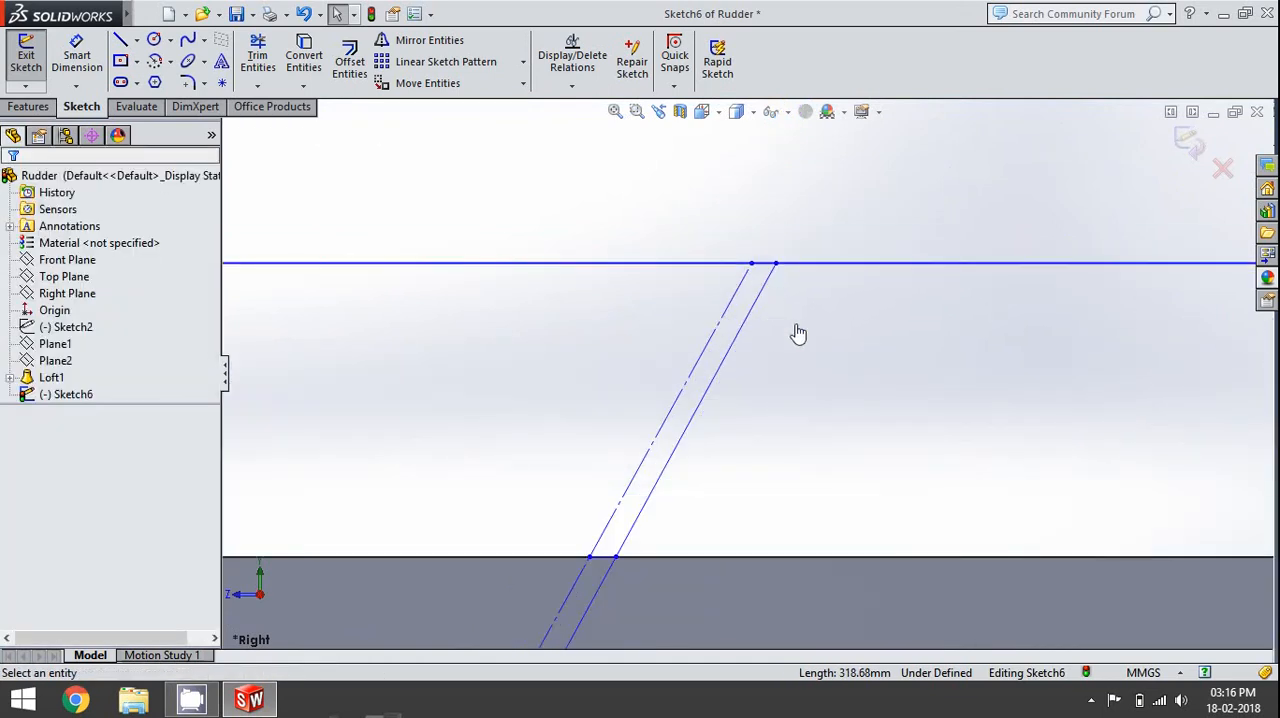
# - Cut away the body ahead of the hinge line with an Extruded Cut of the large forward sketch region, Through All - Both
pyautogui.scroll(5, 798, 334)
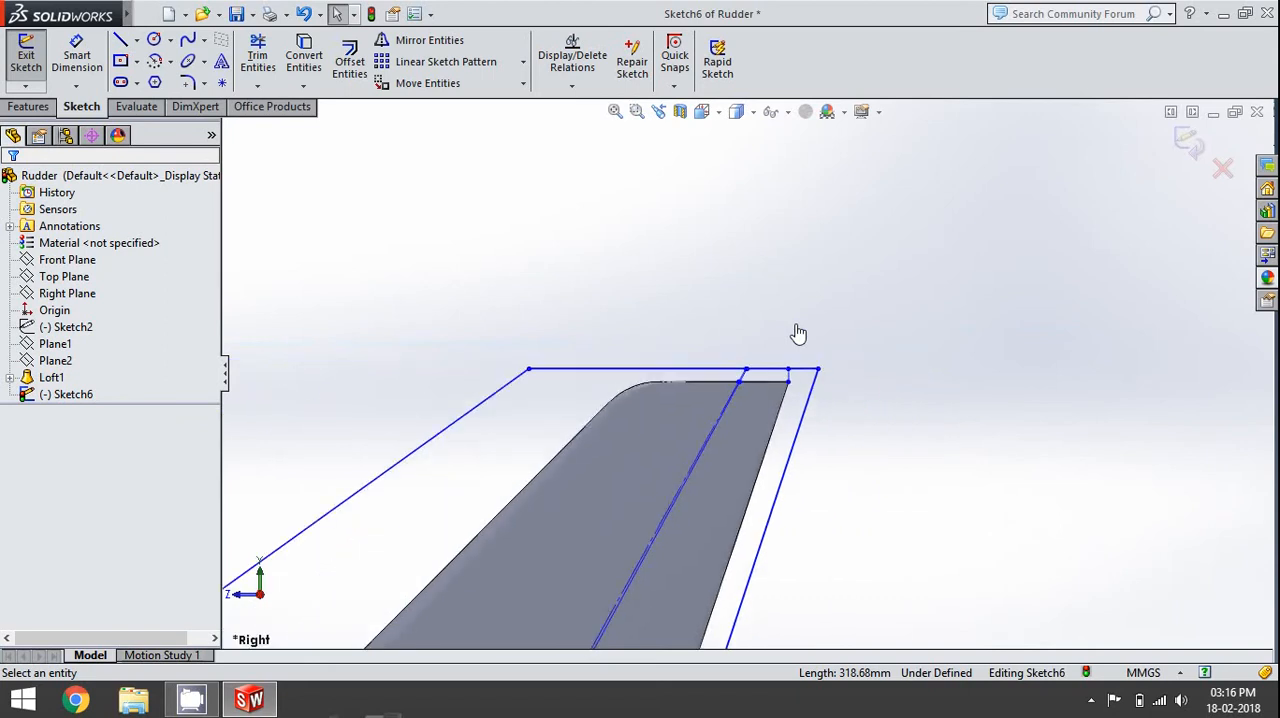
pyautogui.scroll(-5, 757, 363)
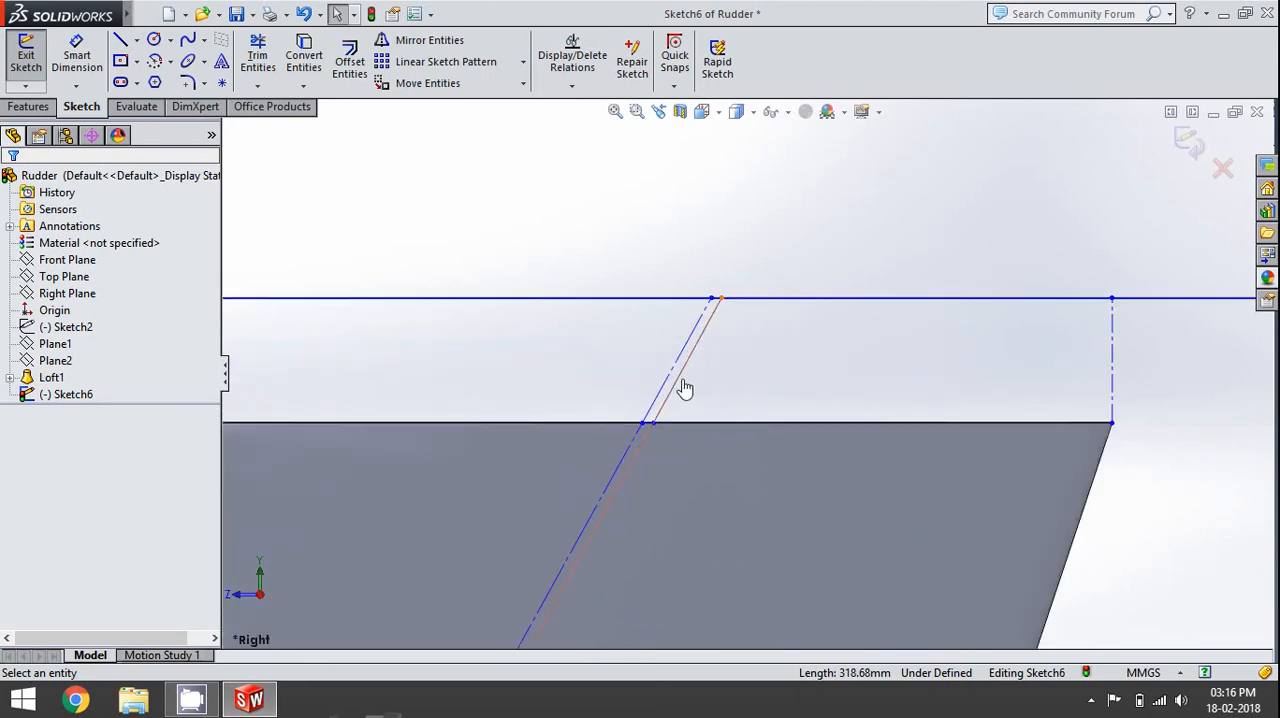
pyautogui.scroll(6, 770, 394)
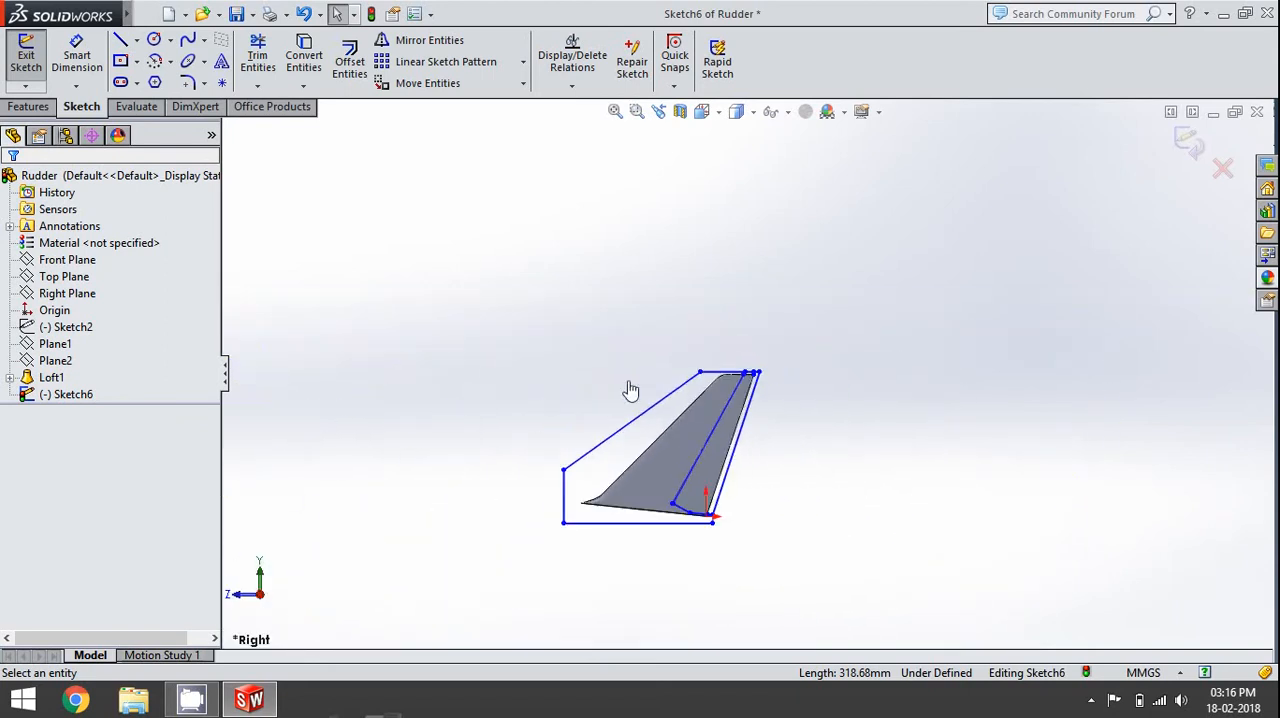
pyautogui.click(36, 108)
pyautogui.click(281, 62)
pyautogui.scroll(-2, 775, 468)
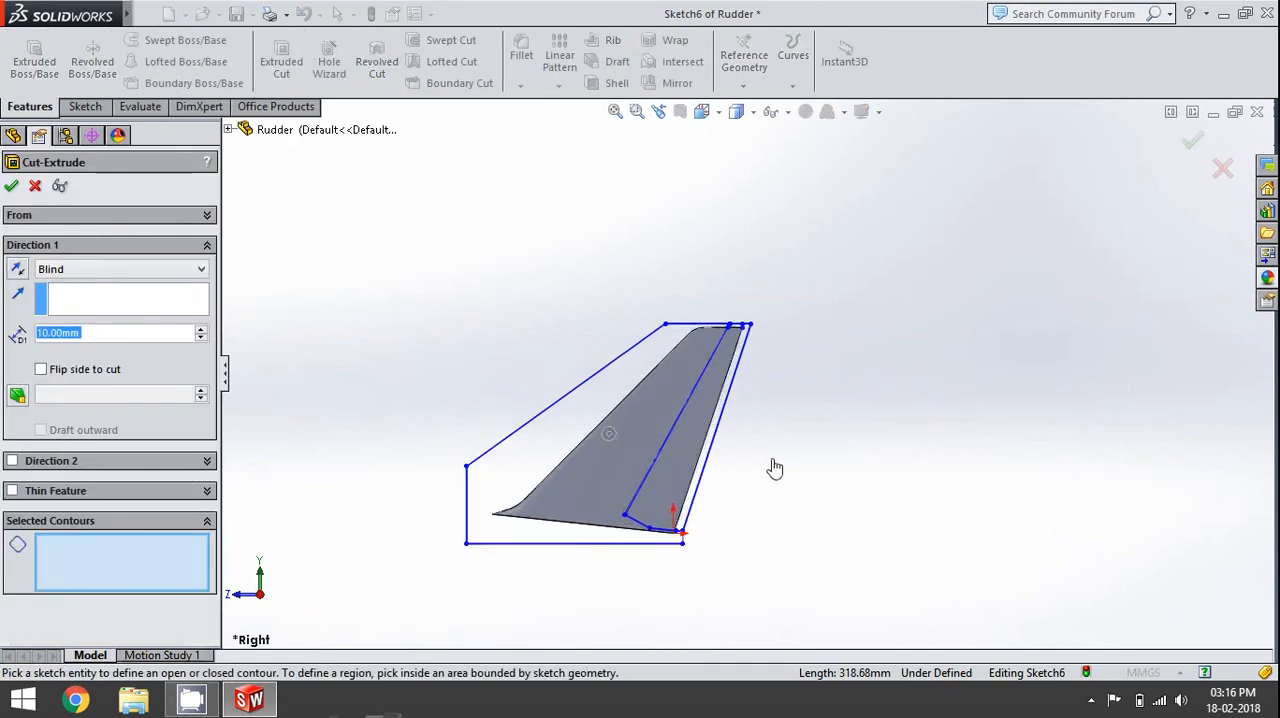
pyautogui.scroll(-2, 775, 468)
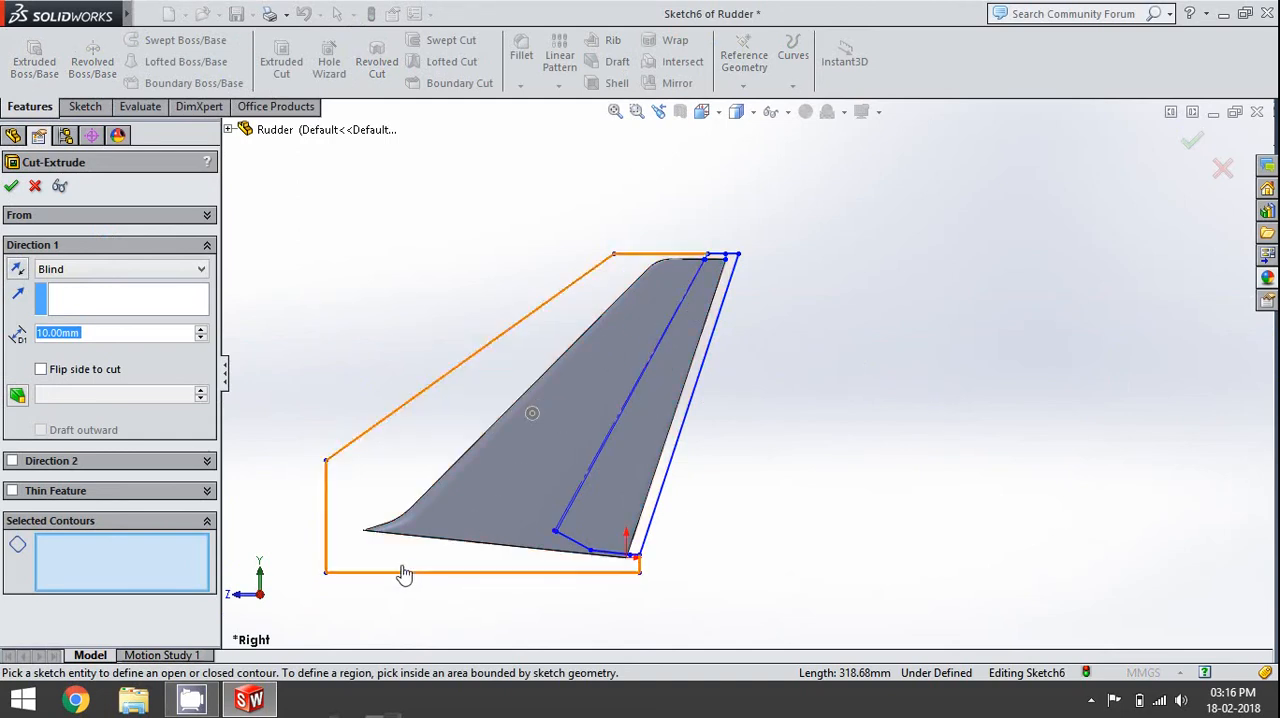
pyautogui.click(373, 493)
pyautogui.click(107, 270)
pyautogui.click(120, 310)
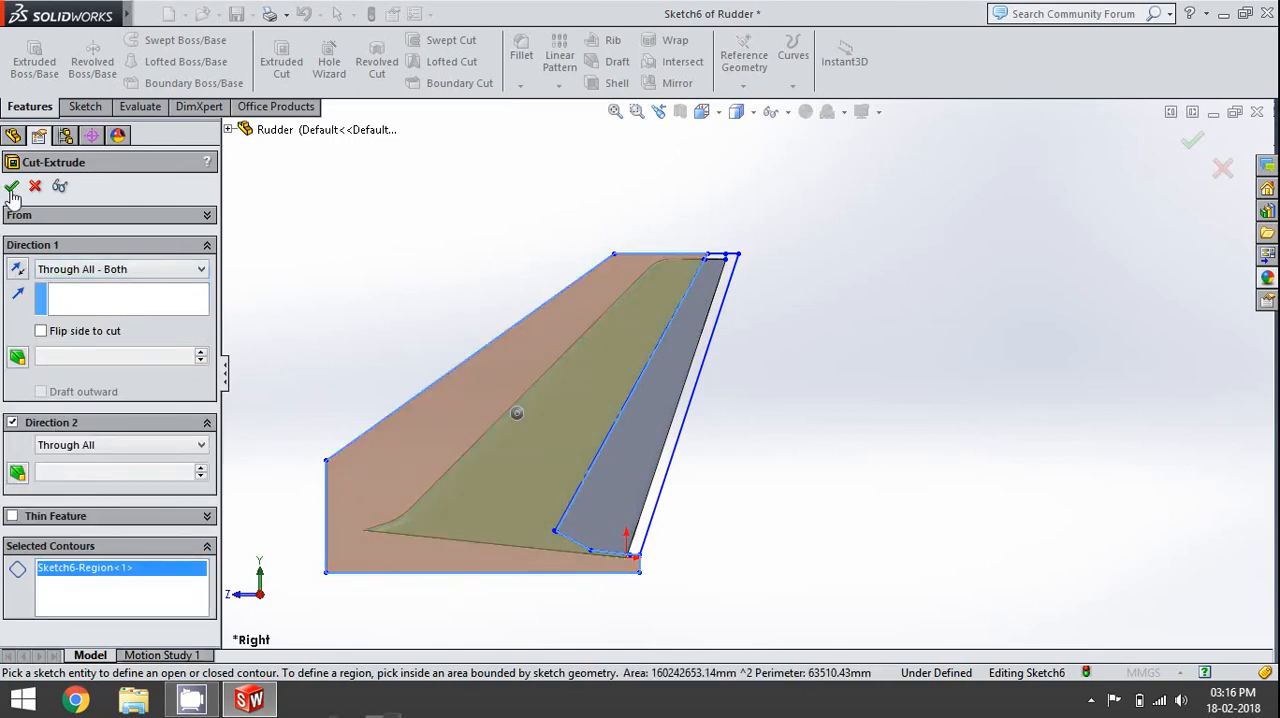
pyautogui.click(11, 188)
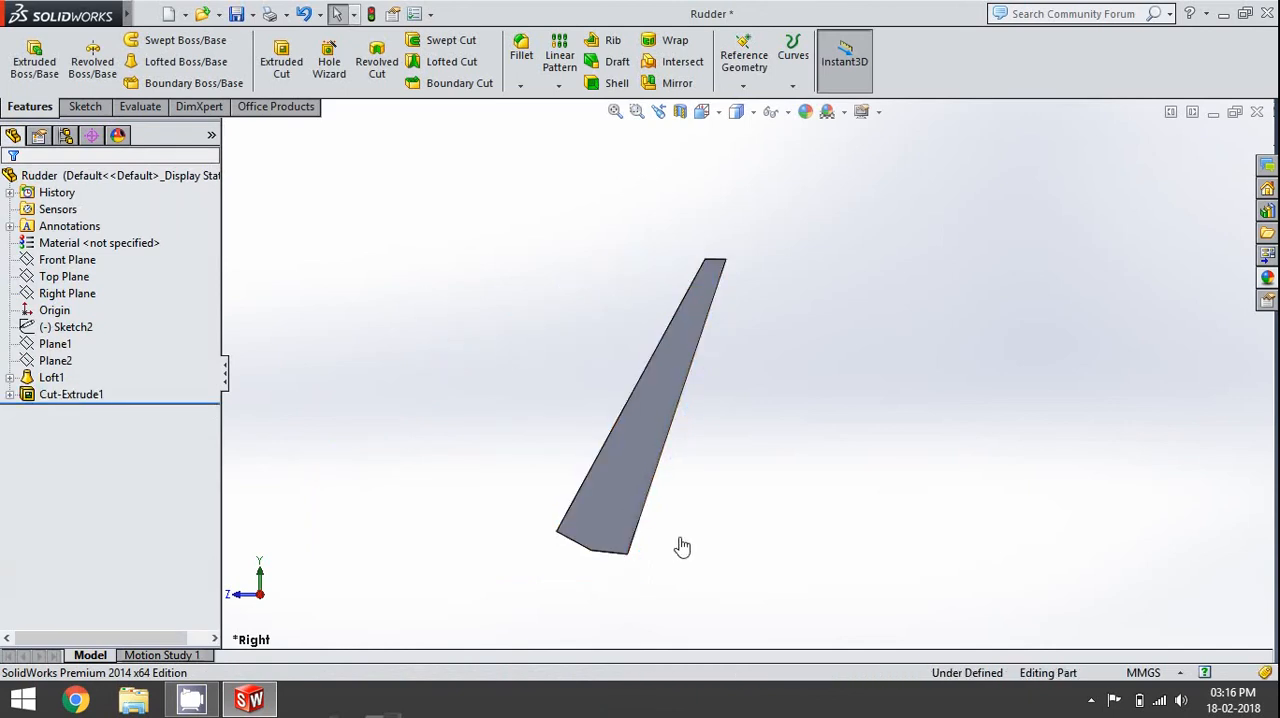
# - Examine the cut rudder's flat hinge face and its angled lower end faces
pyautogui.moveTo(682, 533); pyautogui.dragTo(757, 446, button='middle')
pyautogui.scroll(-3, 630, 515)
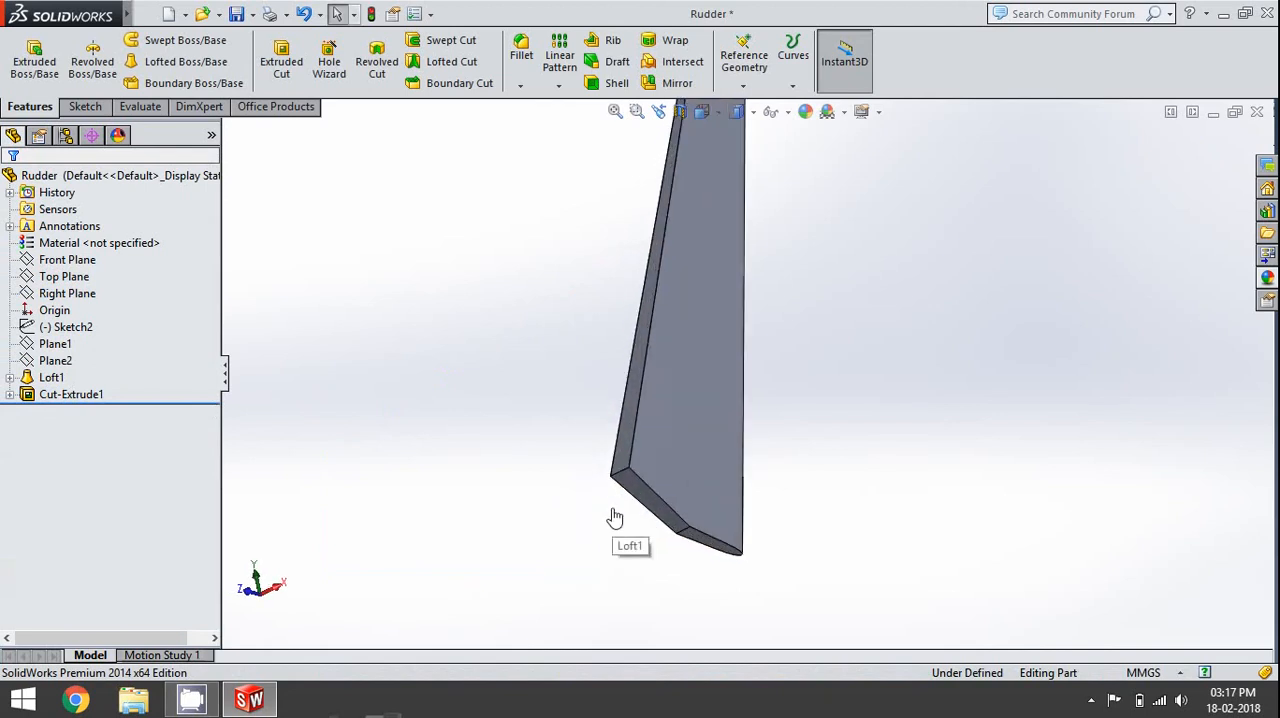
pyautogui.scroll(-3, 620, 500)
pyautogui.click(683, 437)
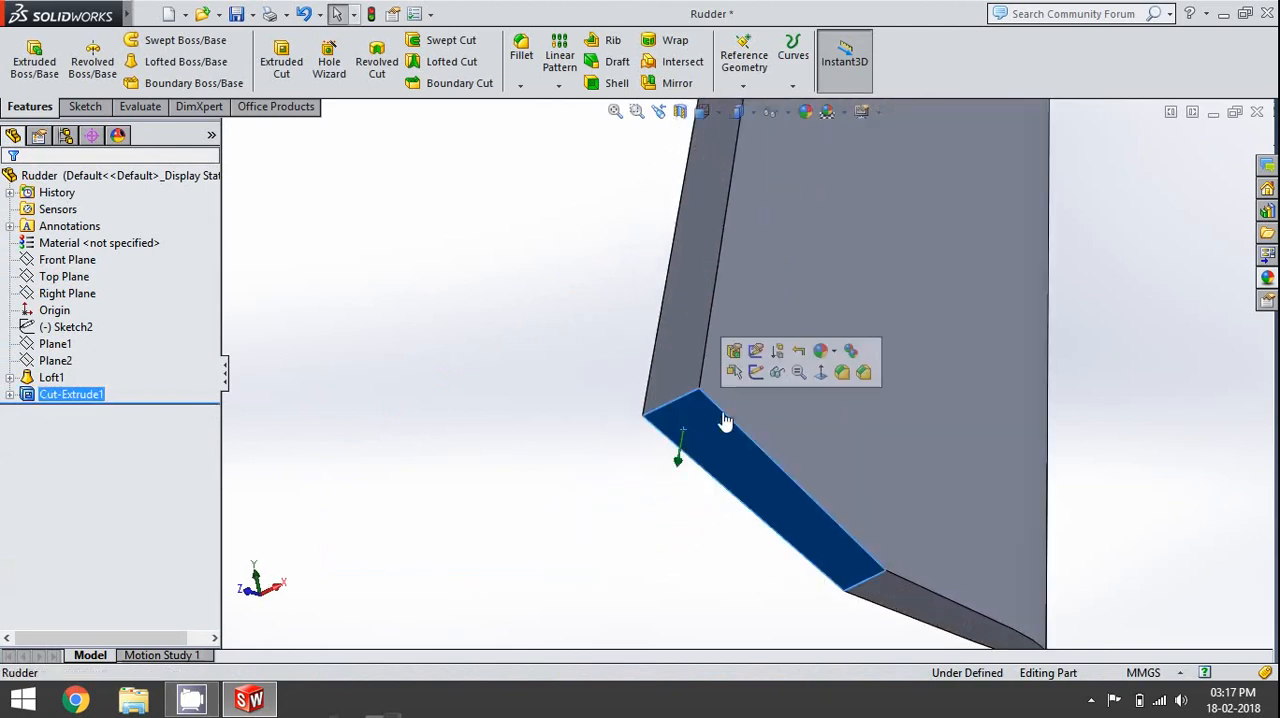
pyautogui.click(657, 537)
pyautogui.scroll(3, 657, 540)
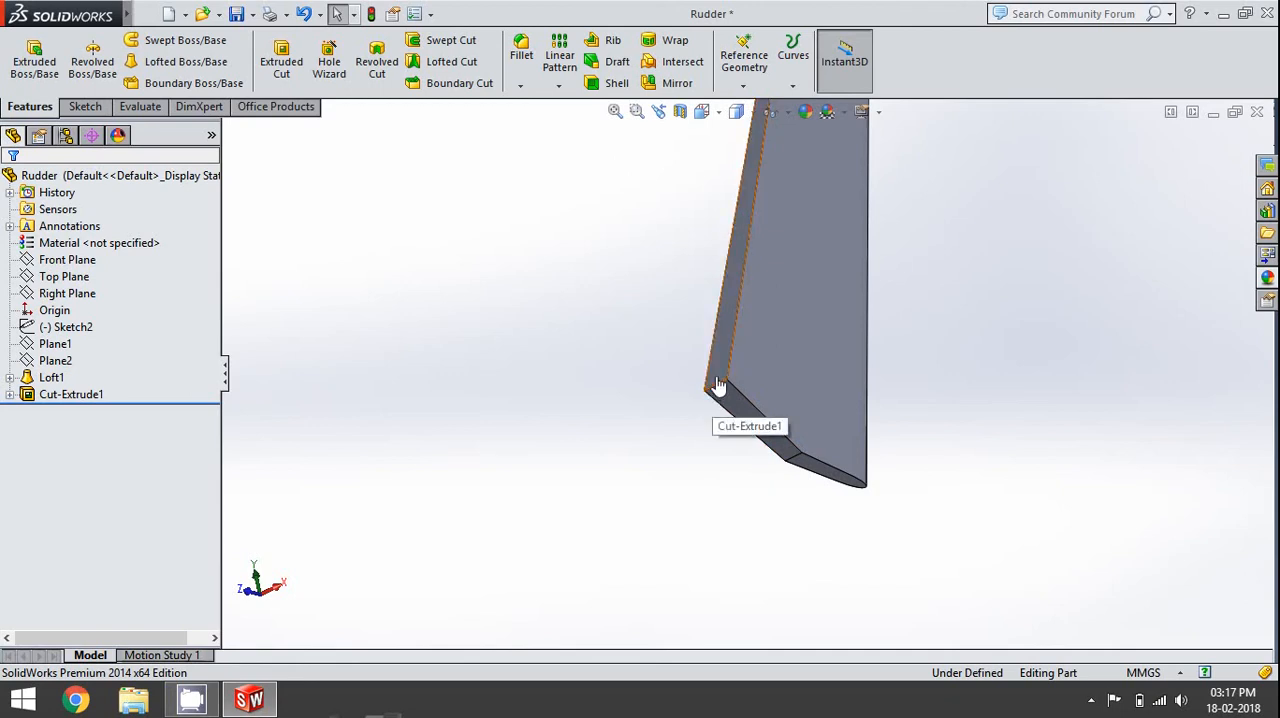
pyautogui.scroll(4, 722, 406)
pyautogui.moveTo(725, 413); pyautogui.dragTo(788, 222, button='middle')
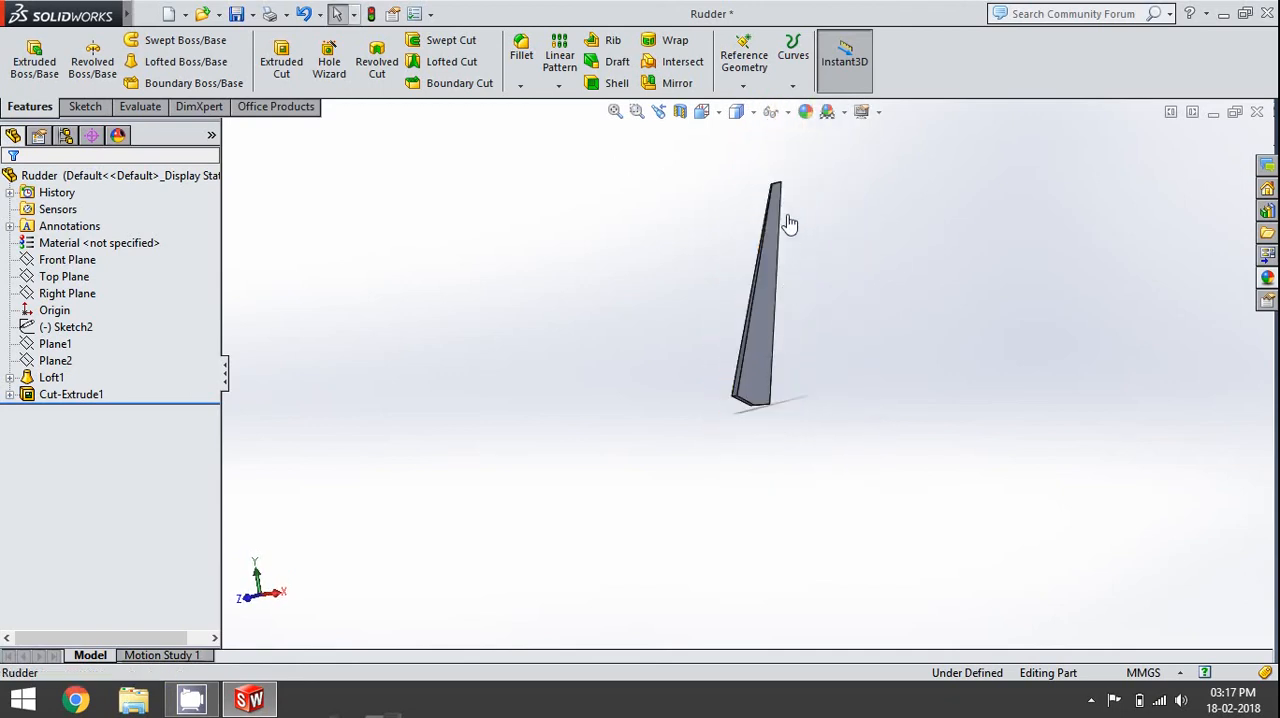
pyautogui.scroll(-10, 736, 410)
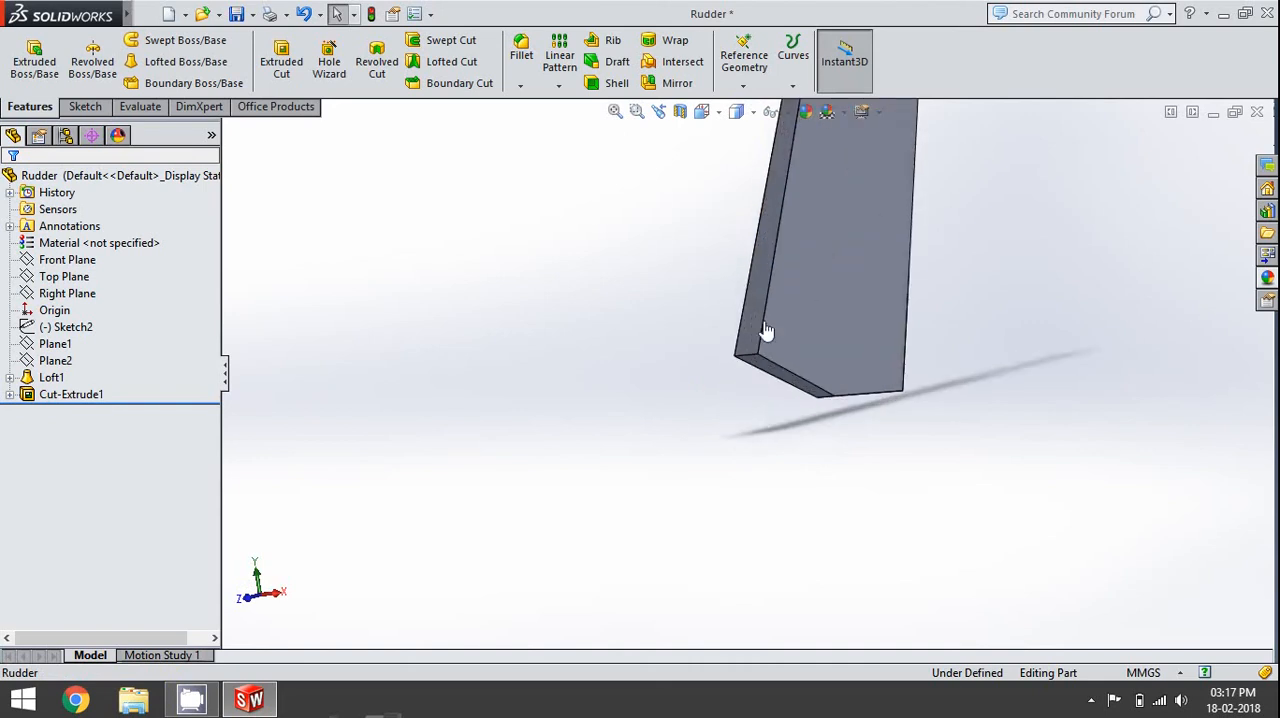
pyautogui.click(766, 511)
pyautogui.click(849, 443)
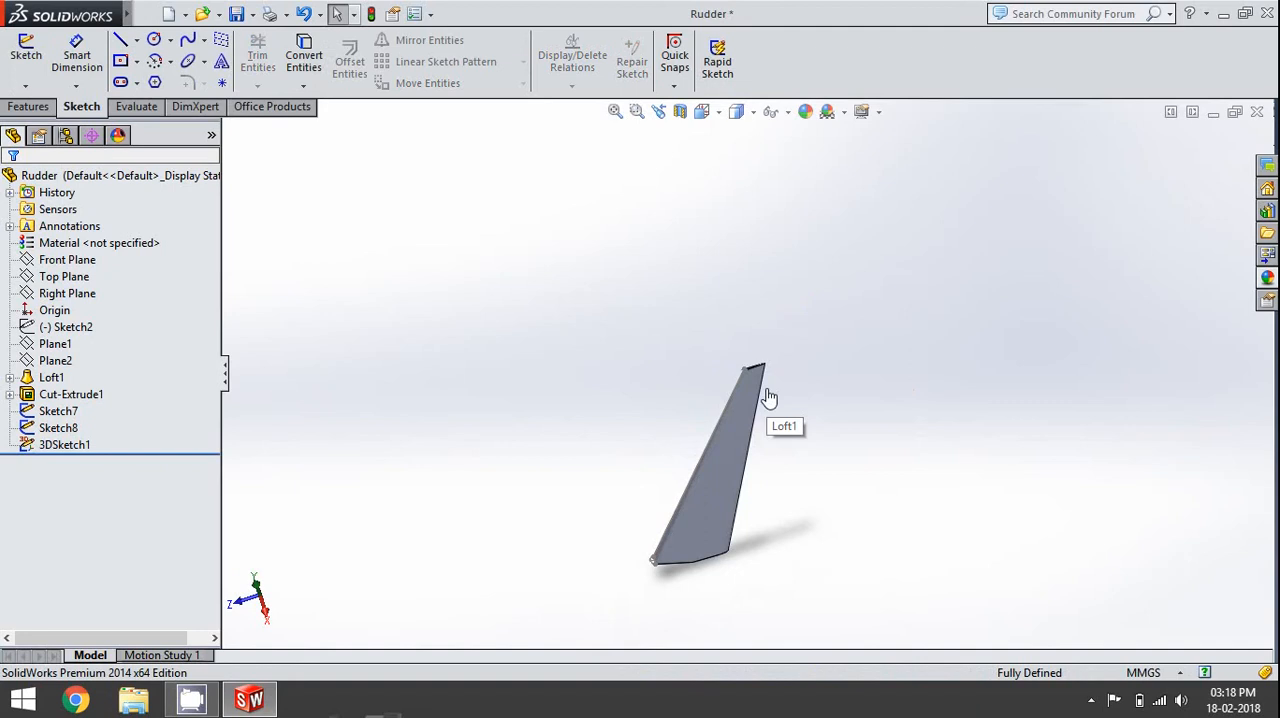
# - Examine the arc profile and the hinge face edges at the rudder's tip
pyautogui.moveTo(723, 551); pyautogui.dragTo(780, 523, button='middle')
pyautogui.scroll(-5, 800, 401)
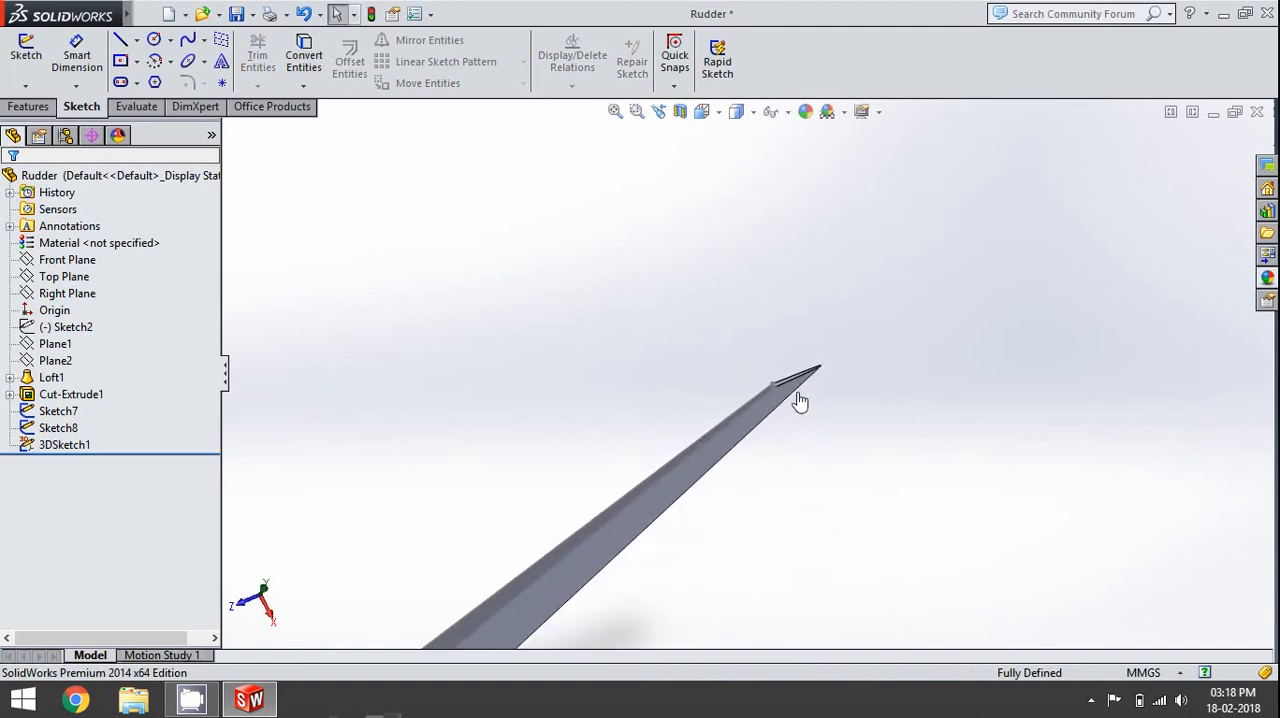
pyautogui.scroll(-3, 800, 401)
pyautogui.moveTo(766, 423); pyautogui.dragTo(686, 314, button='middle')
pyautogui.scroll(-4, 744, 417)
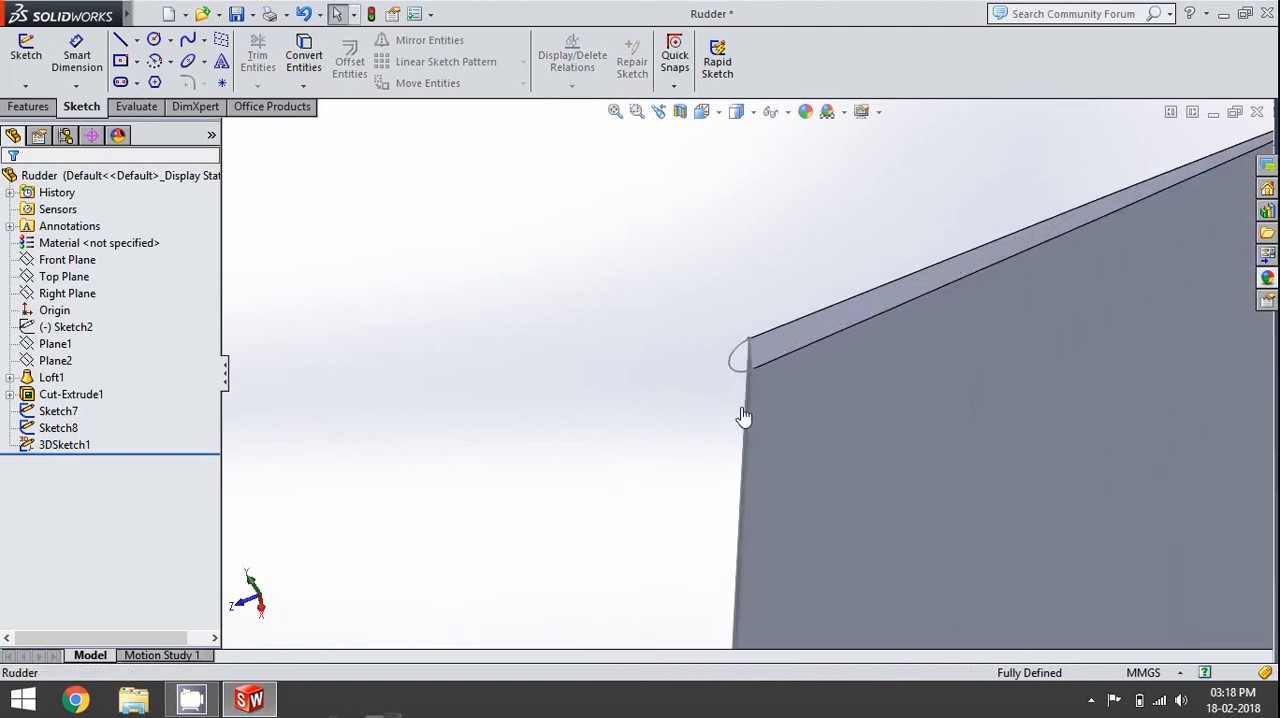
pyautogui.moveTo(763, 397); pyautogui.dragTo(797, 393, button='middle')
pyautogui.scroll(5, 797, 398)
pyautogui.moveTo(956, 436); pyautogui.dragTo(996, 368, button='middle')
pyautogui.scroll(-5, 930, 425)
pyautogui.scroll(-3, 667, 446)
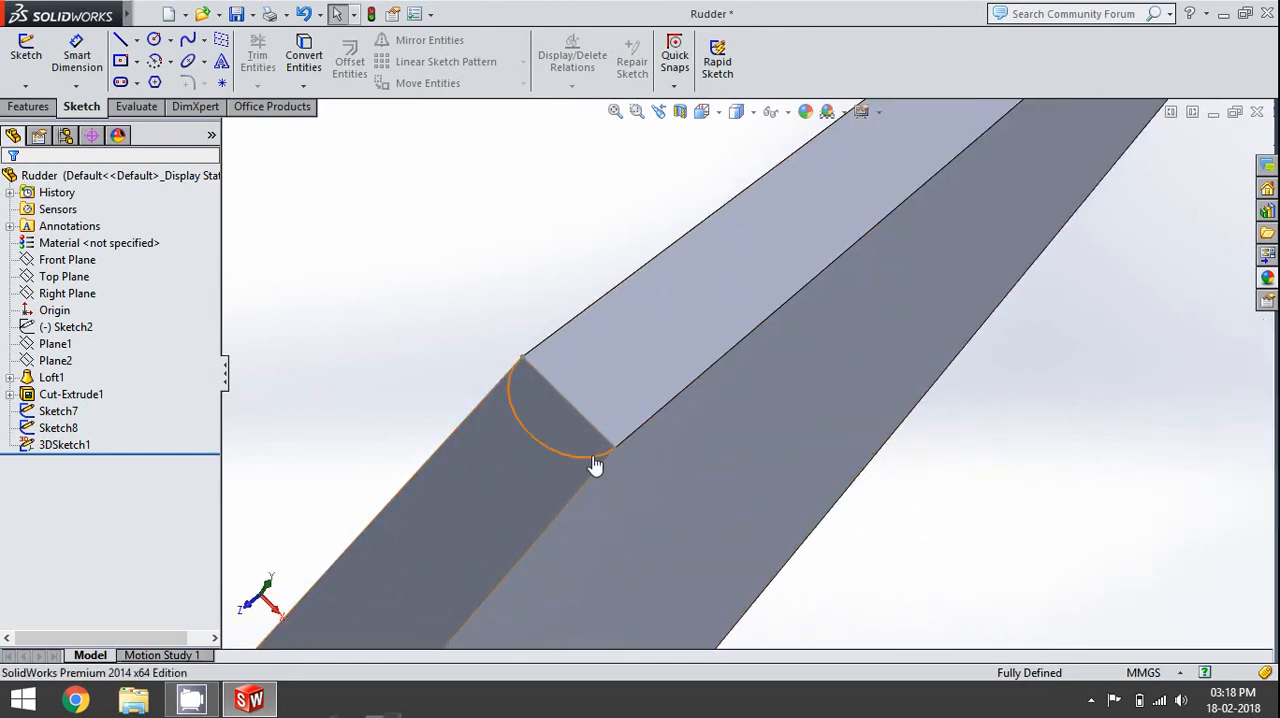
# - Start a boss loft using the arc sketches at the hinge face's tip and lower ends, Sketch8 and Sketch7, as profiles
pyautogui.scroll(2, 594, 466)
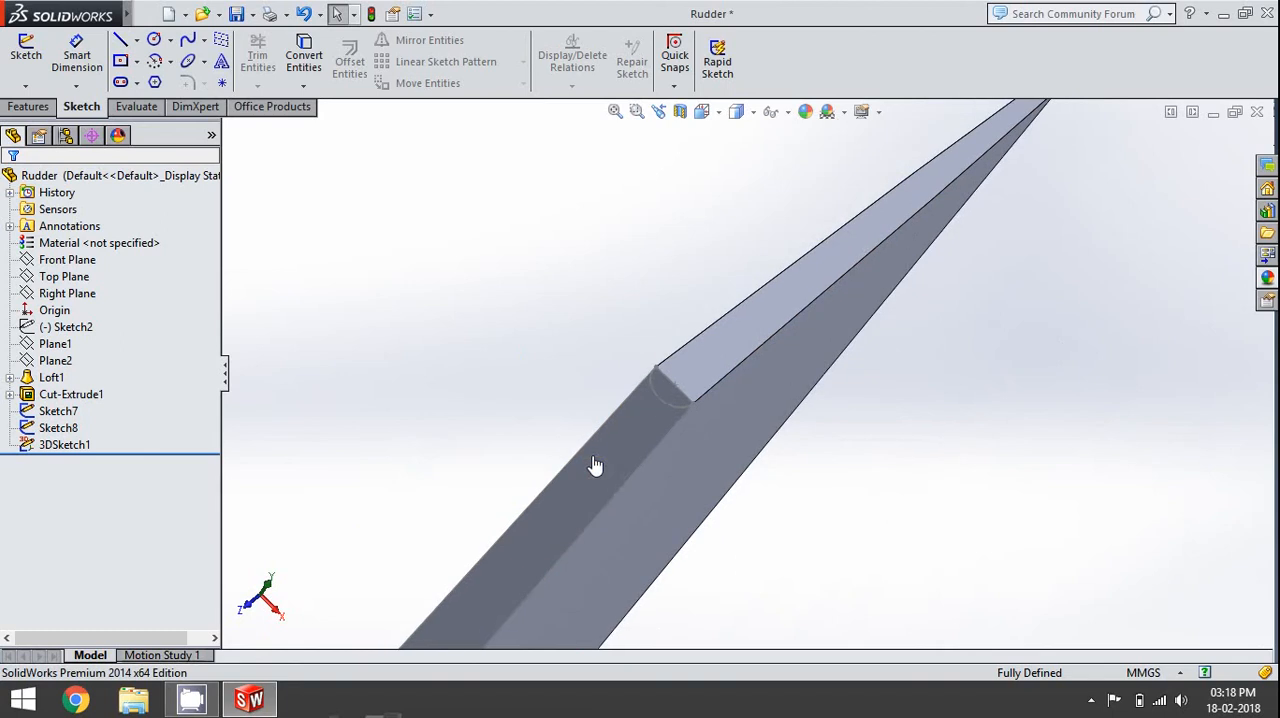
pyautogui.click(30, 107)
pyautogui.click(180, 61)
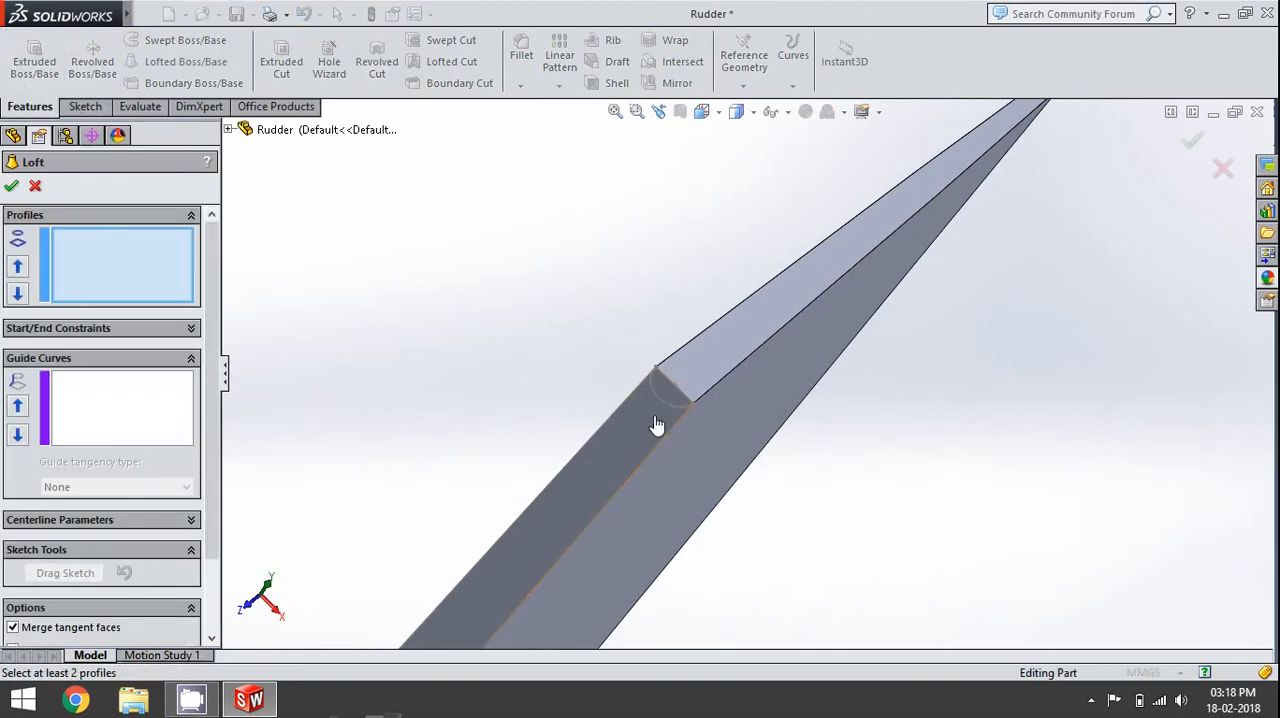
pyautogui.click(660, 410)
pyautogui.scroll(5, 769, 511)
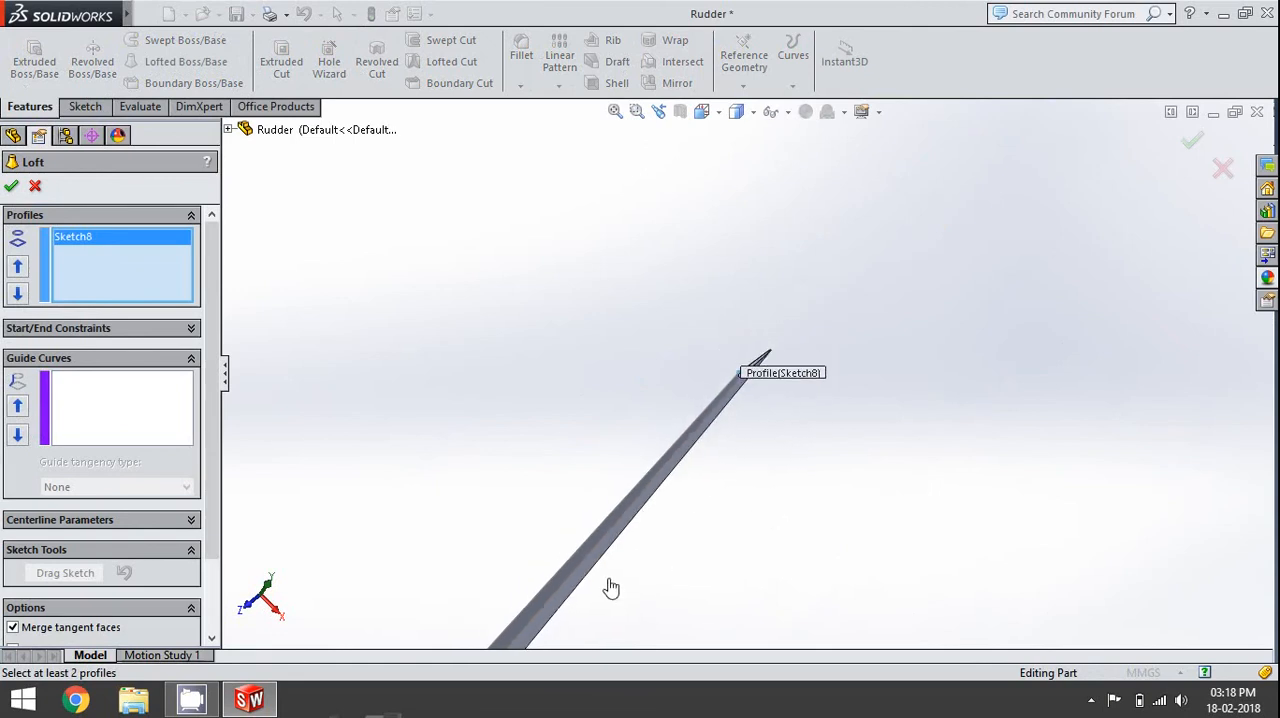
pyautogui.scroll(-10, 574, 580)
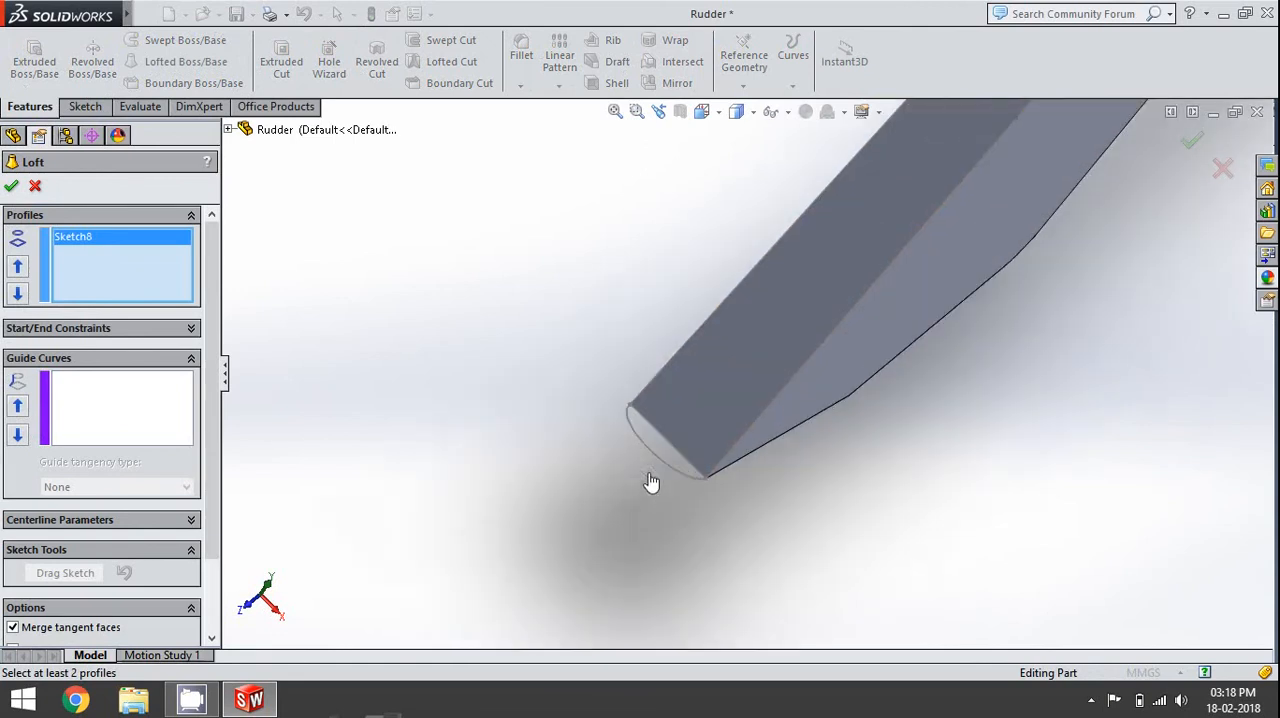
pyautogui.click(666, 418)
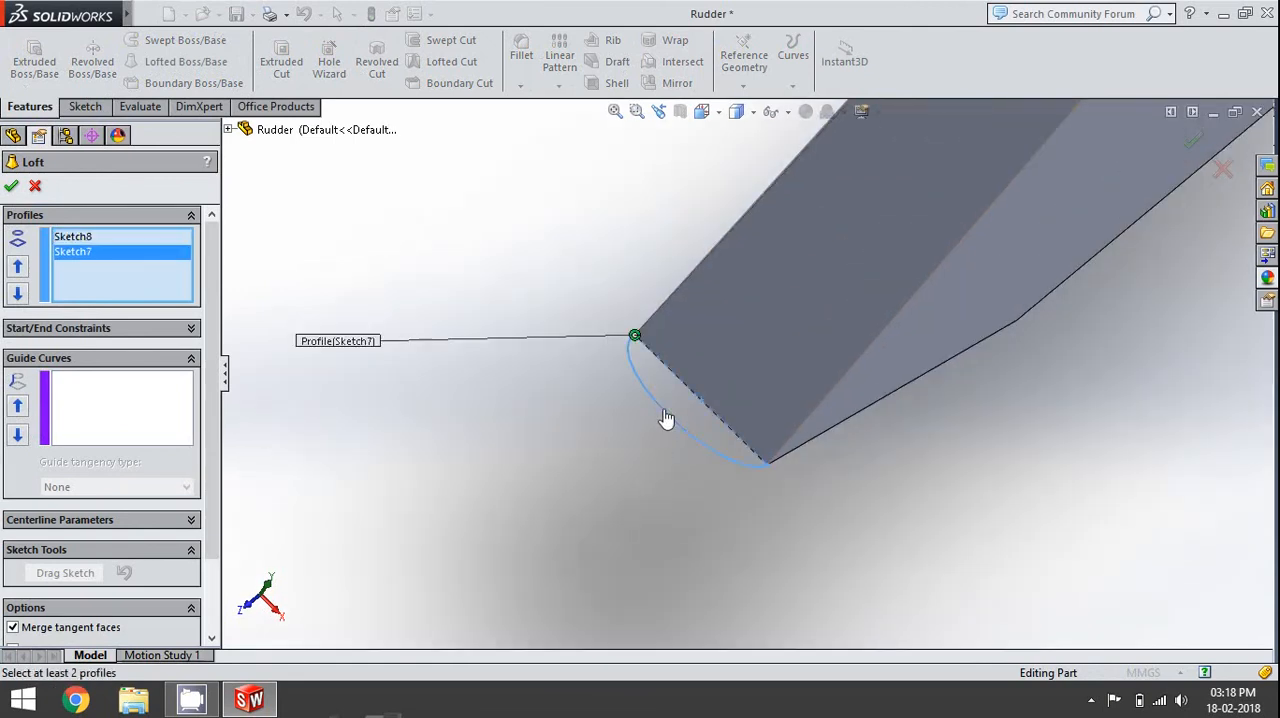
# - Add the two long boundary lines of the hinge face as open-loop guide curves and complete the loft
pyautogui.click(178, 438)
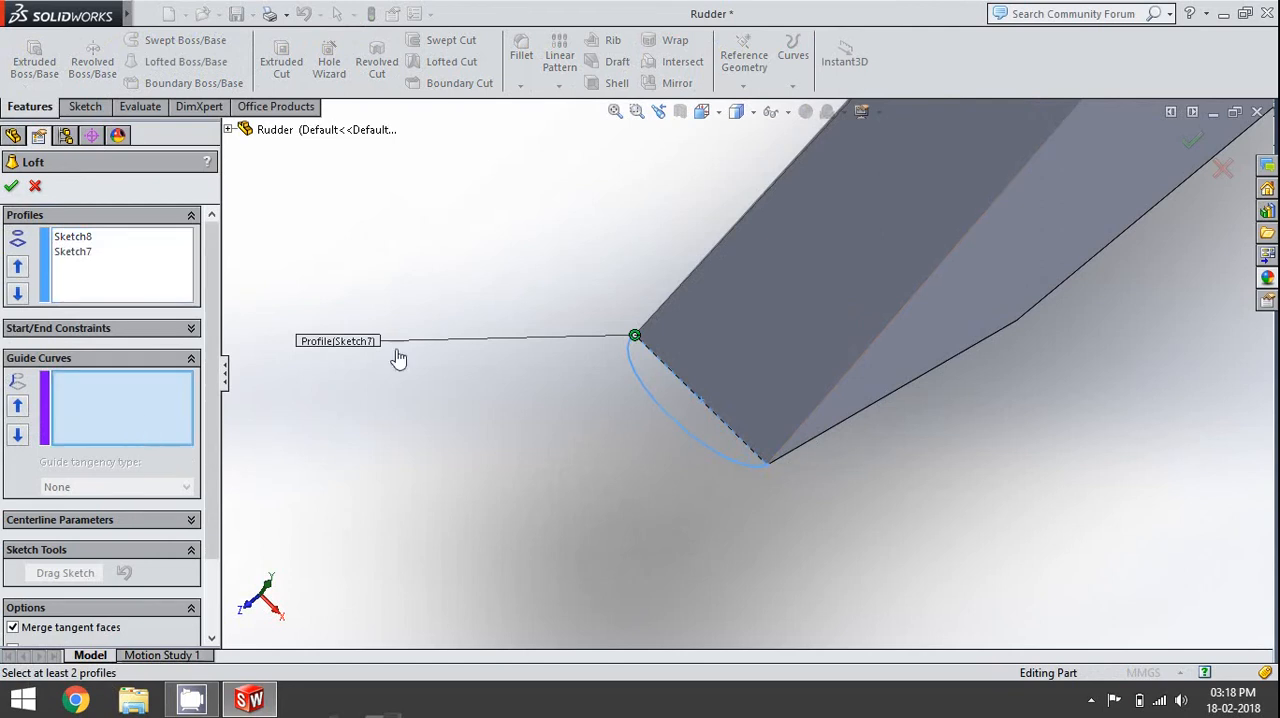
pyautogui.click(697, 274)
pyautogui.click(744, 188)
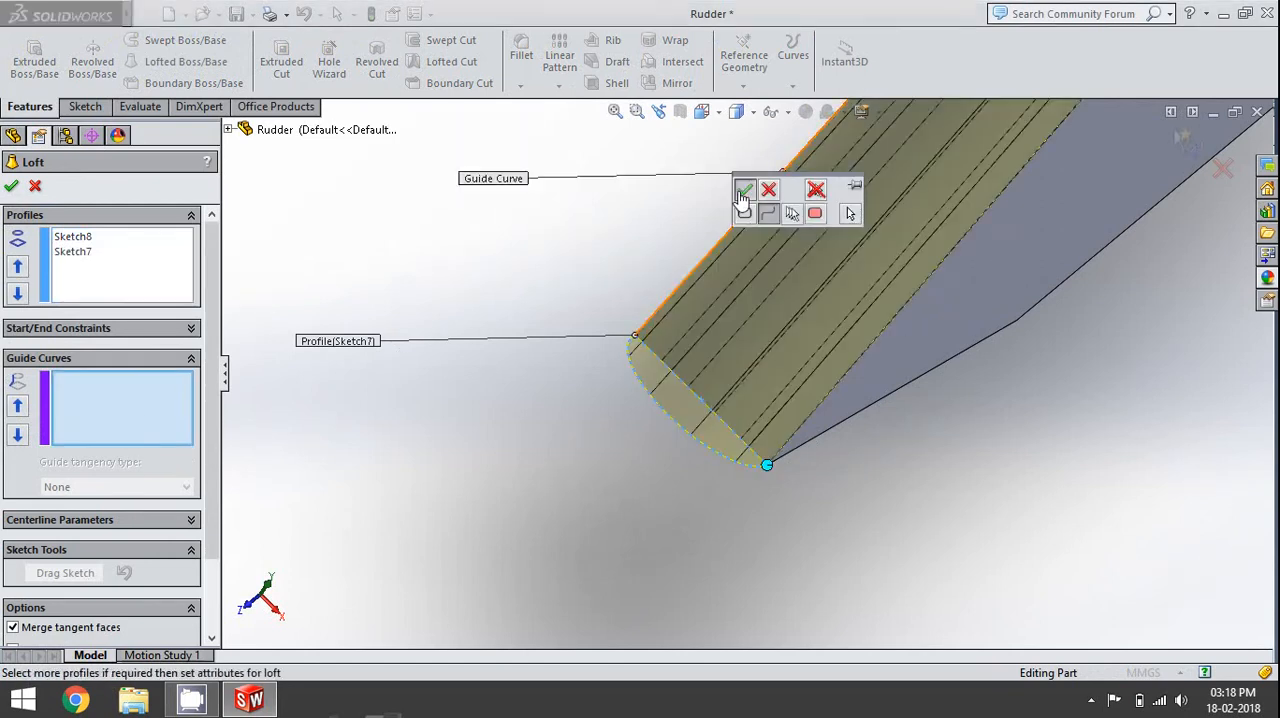
pyautogui.click(849, 381)
pyautogui.click(895, 291)
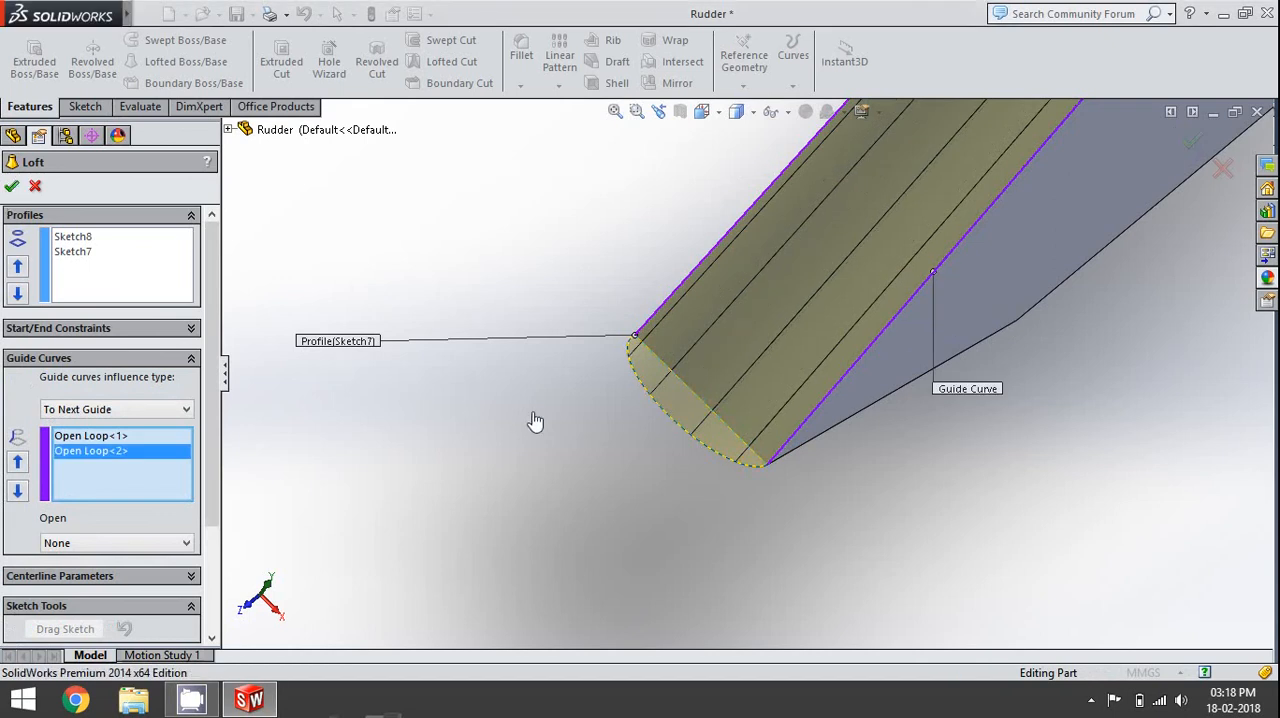
pyautogui.press('Return')
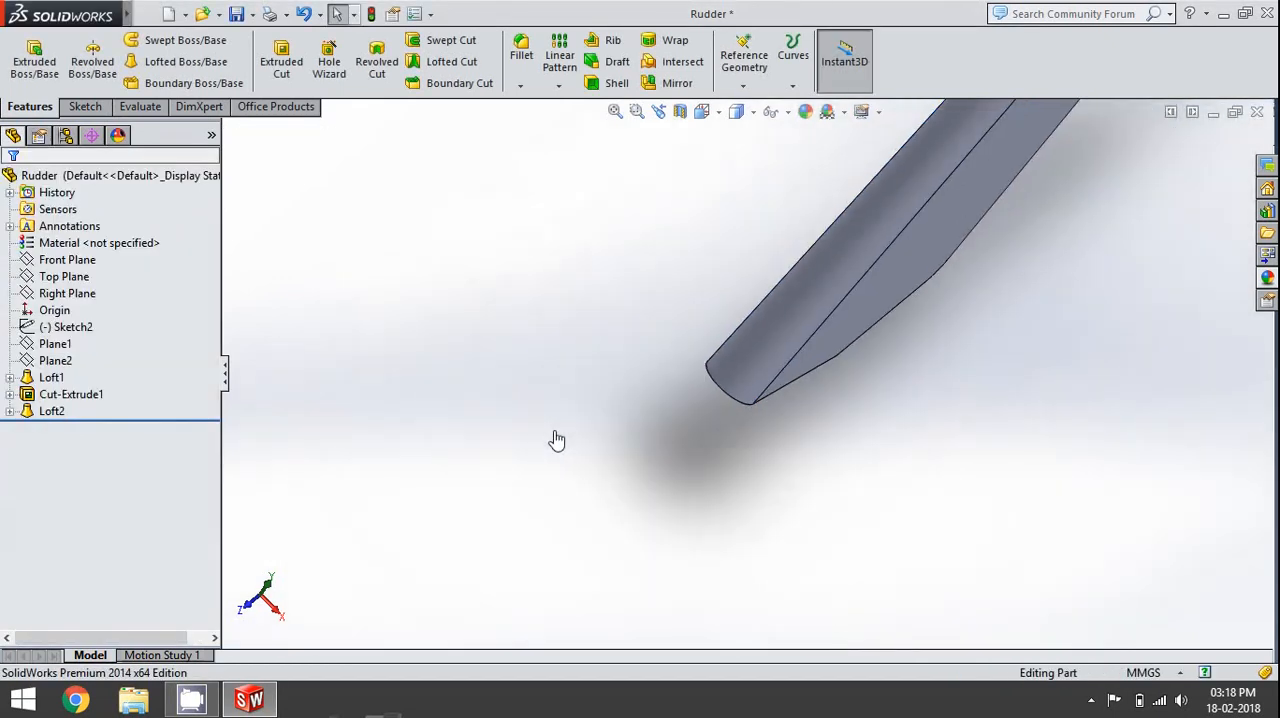
# - Inspect the lofted rounded leading edge and the rudder's lower end from several view directions
pyautogui.hotkey('ctrl', 'space')
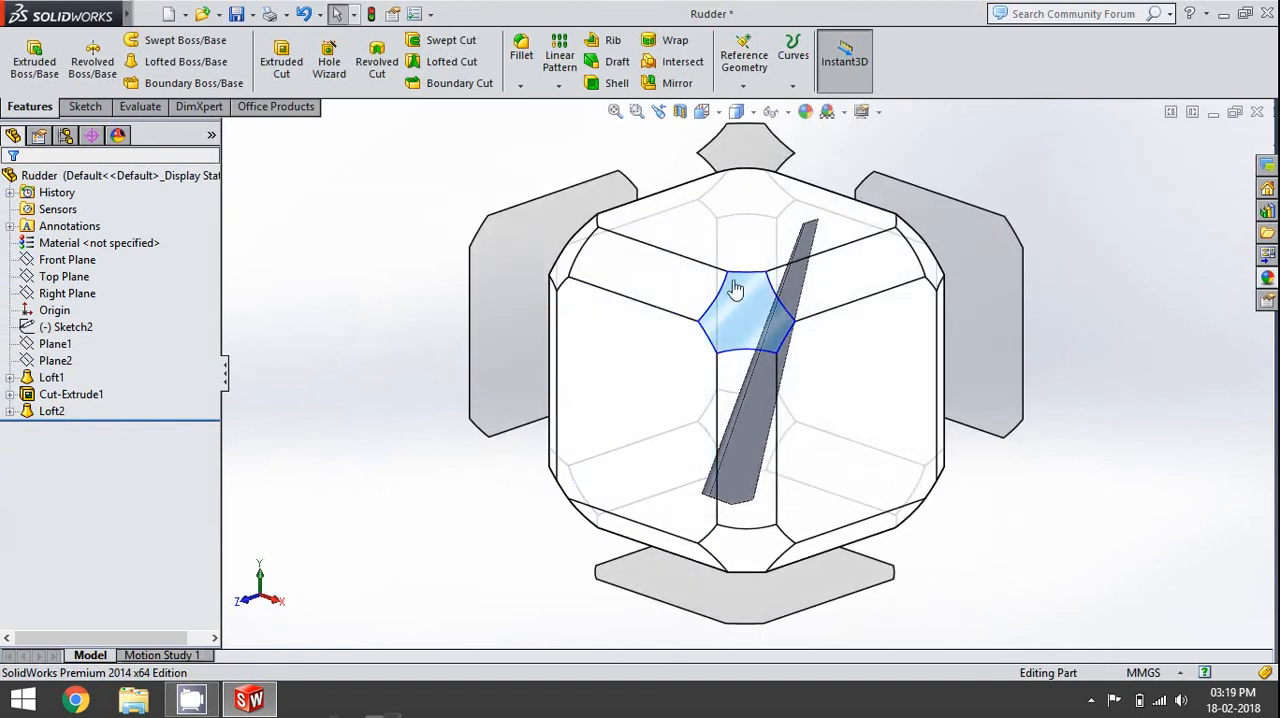
pyautogui.click(737, 288)
pyautogui.moveTo(686, 557); pyautogui.dragTo(743, 410, button='middle')
pyautogui.scroll(-8, 743, 410)
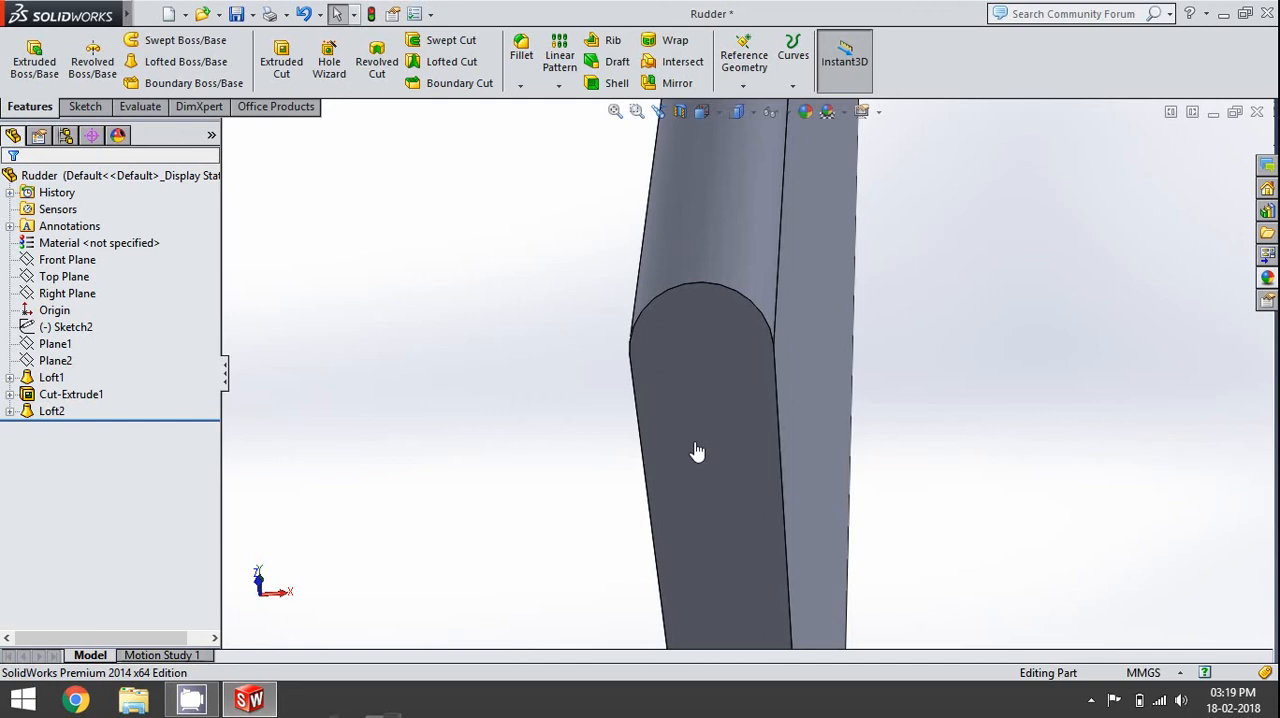
pyautogui.press('space')
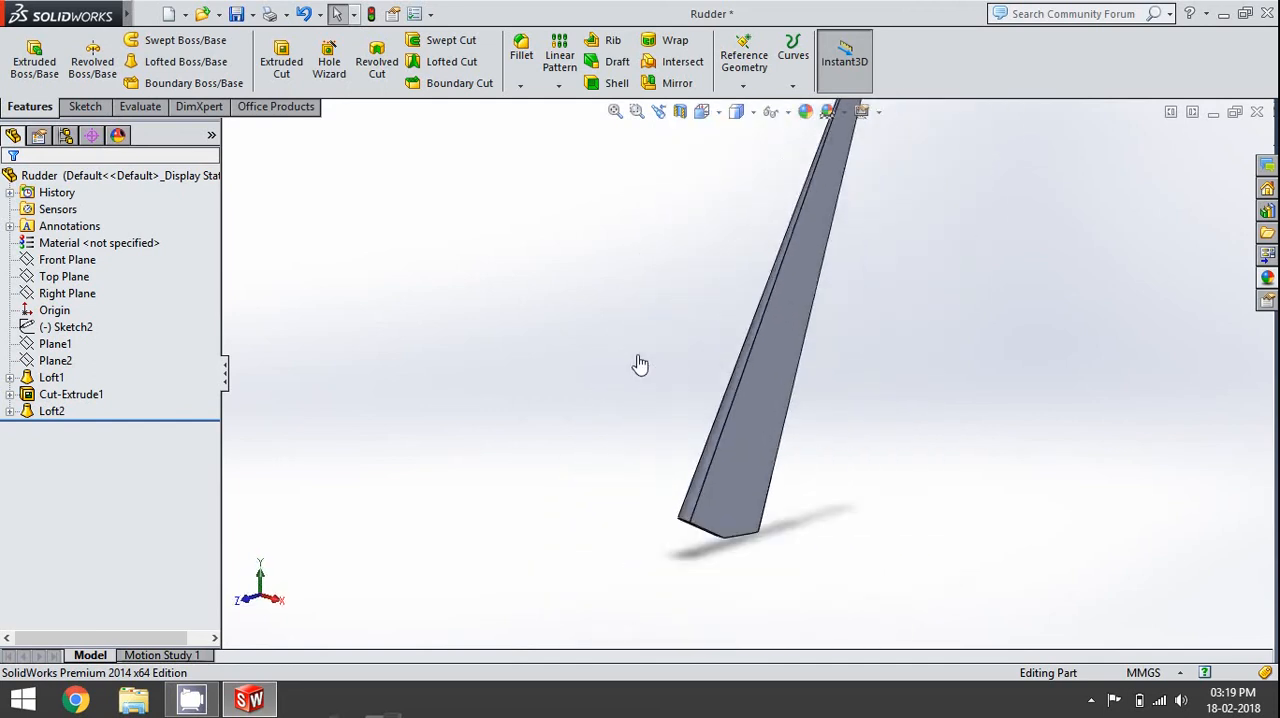
pyautogui.click(594, 550)
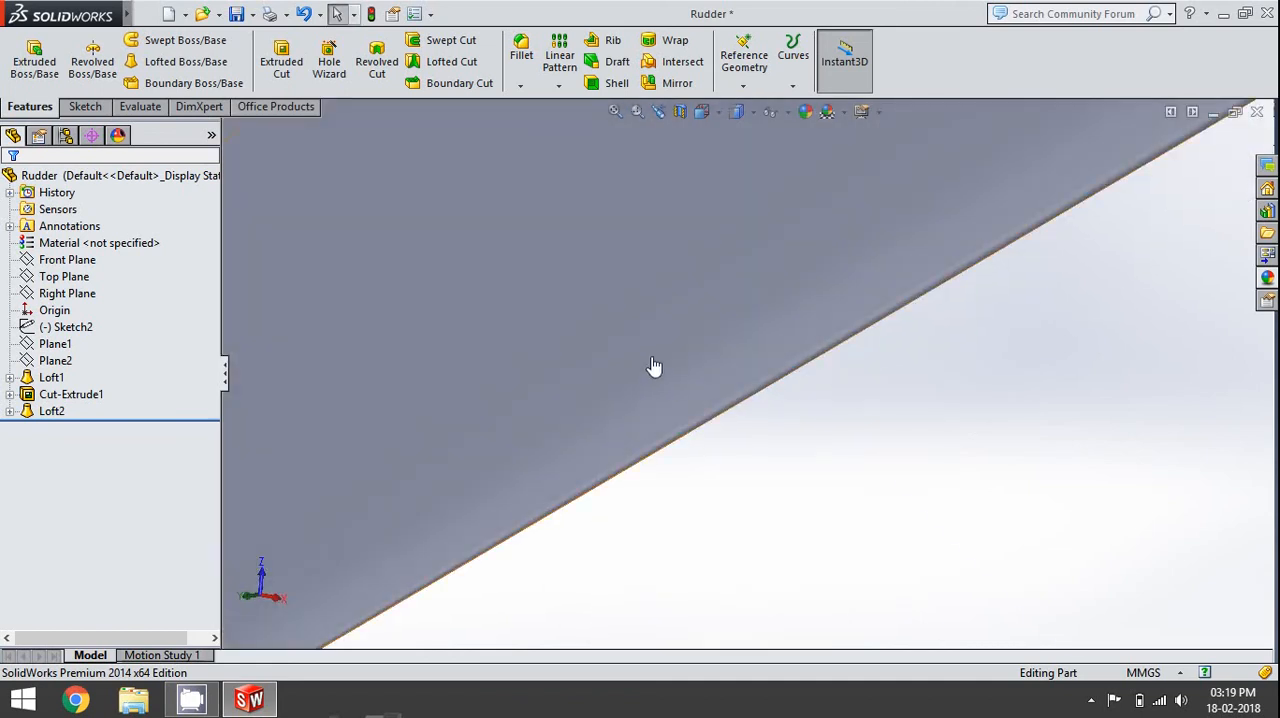
pyautogui.scroll(3, 665, 375)
# - Start a new sketch on the angled lower end face beside the rudder's rounded leading edge
pyautogui.press('space')
pyautogui.press('space')
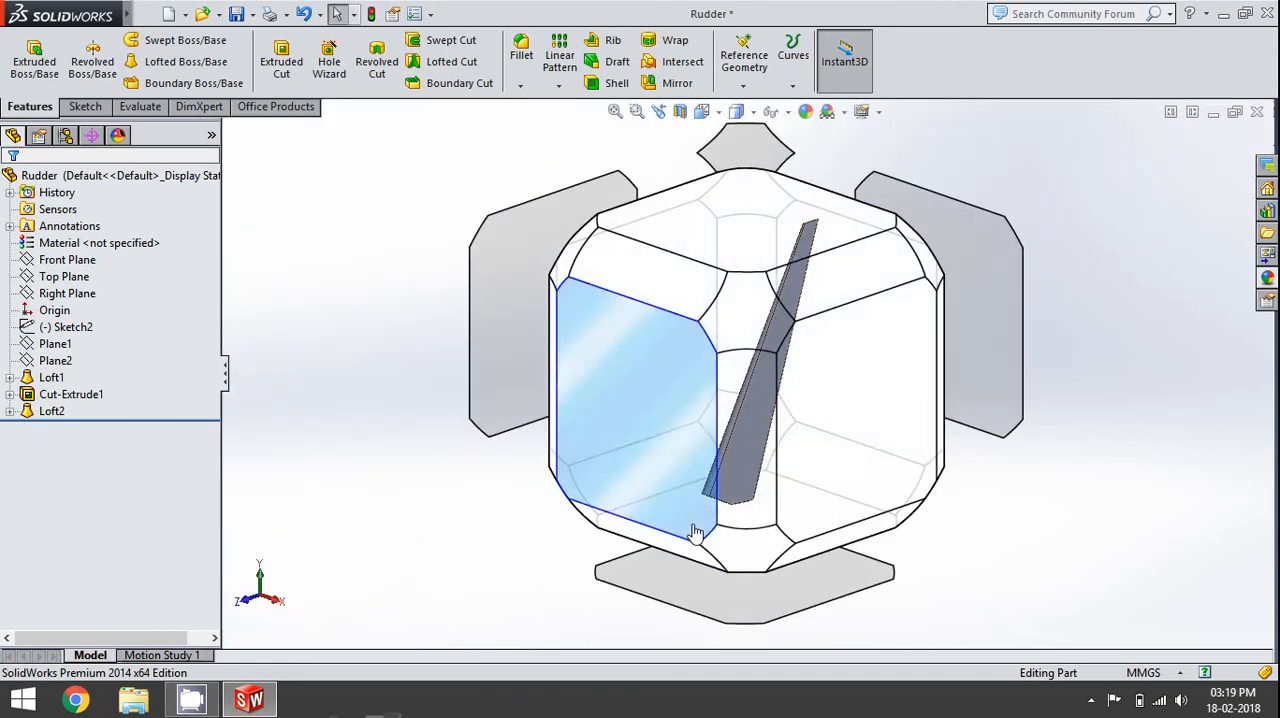
pyautogui.click(571, 618)
pyautogui.moveTo(848, 455); pyautogui.dragTo(756, 563, button='middle')
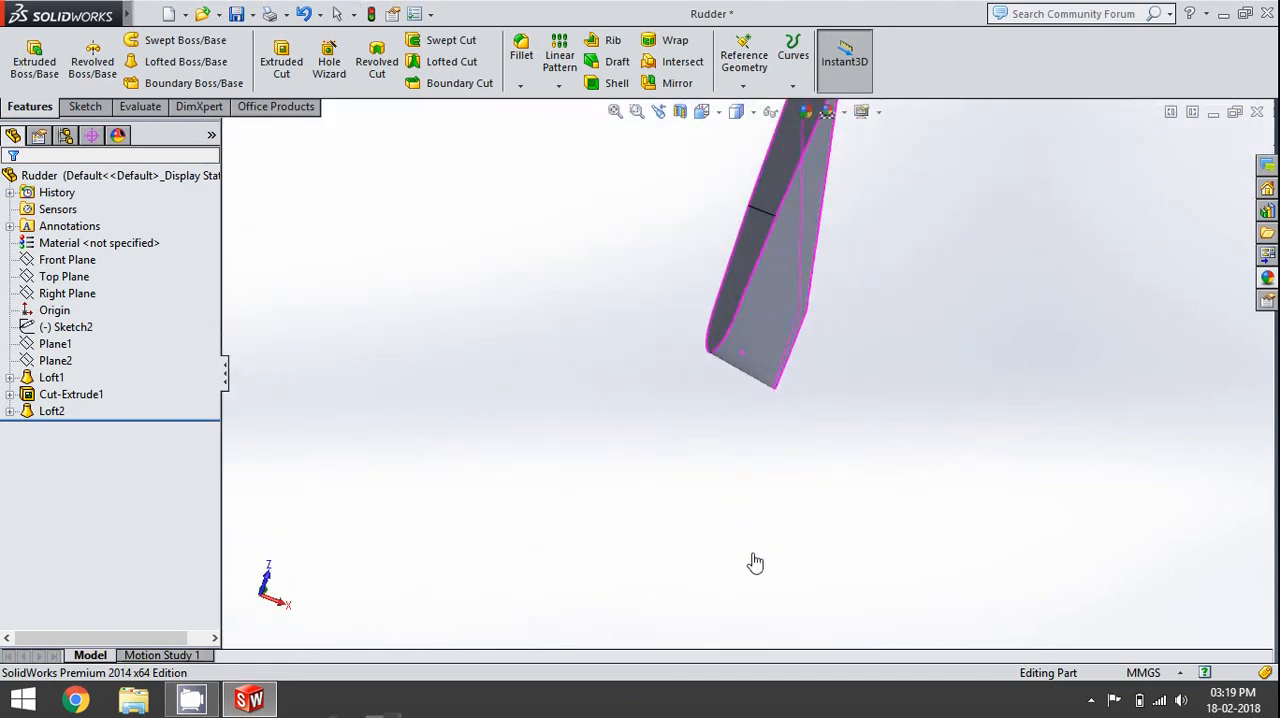
pyautogui.scroll(4, 831, 441)
pyautogui.scroll(-5, 800, 271)
pyautogui.scroll(-1, 797, 271)
pyautogui.click(692, 315)
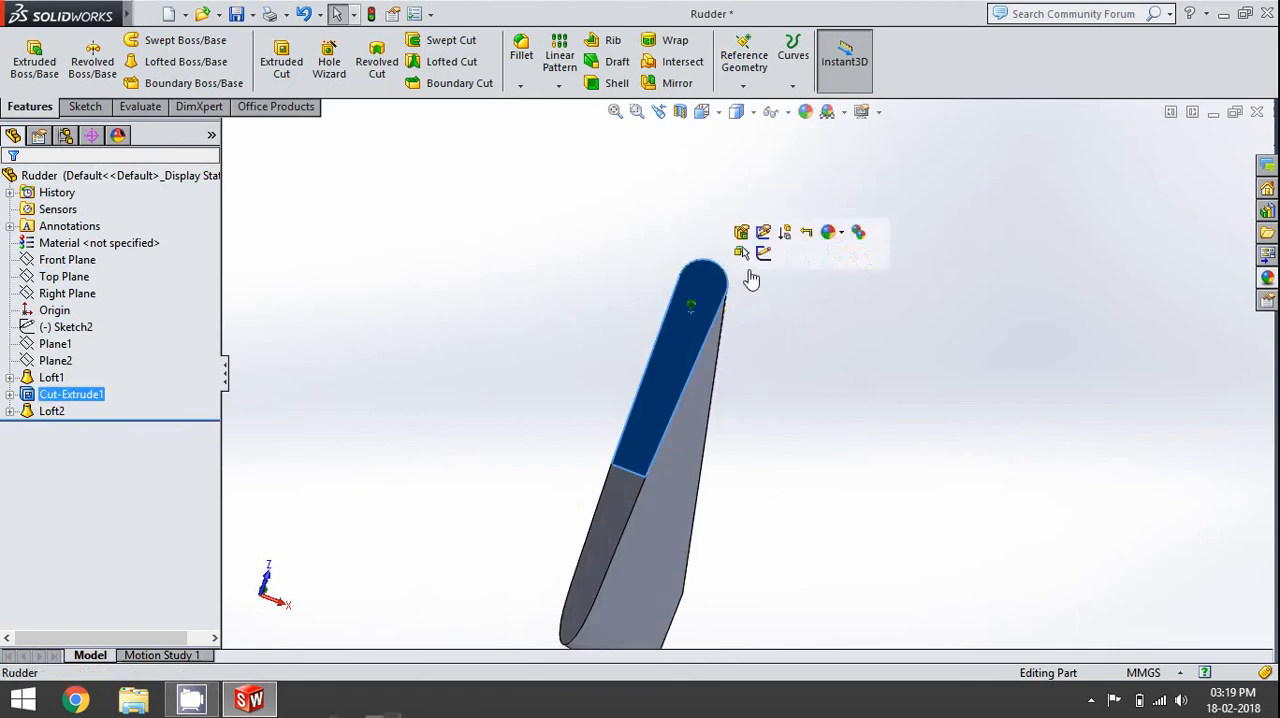
pyautogui.click(763, 256)
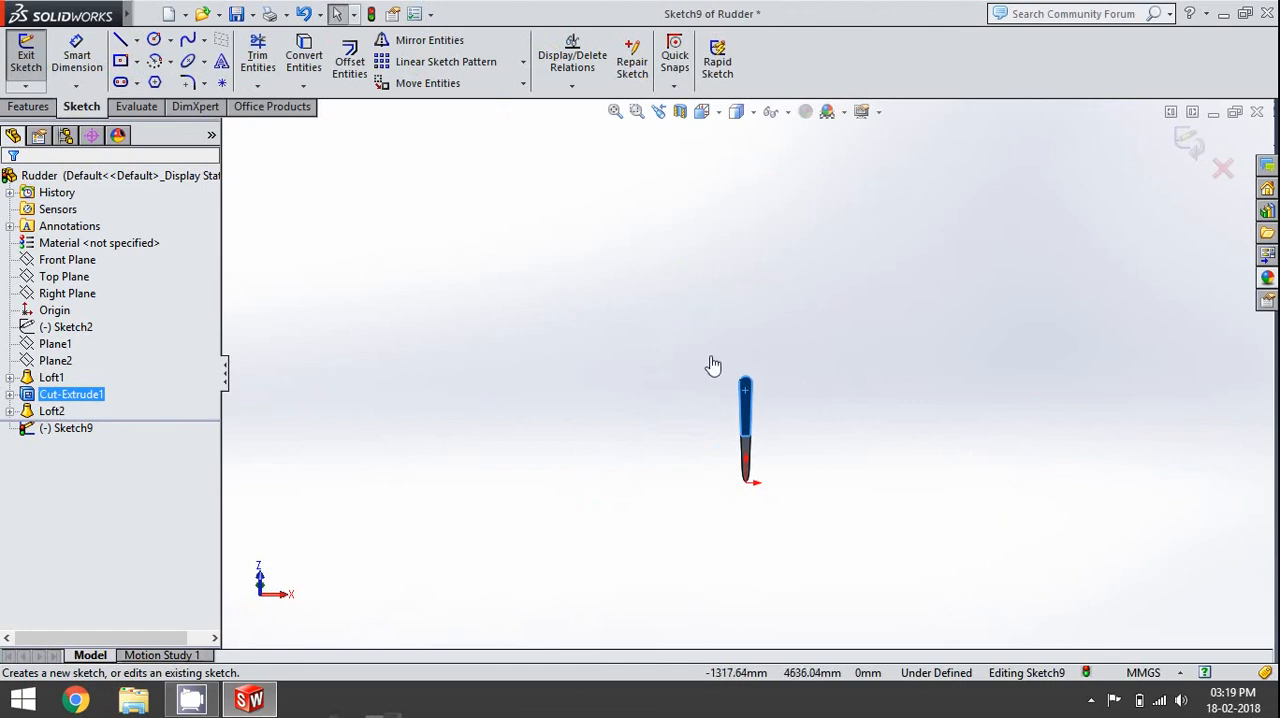
pyautogui.scroll(-5, 889, 480)
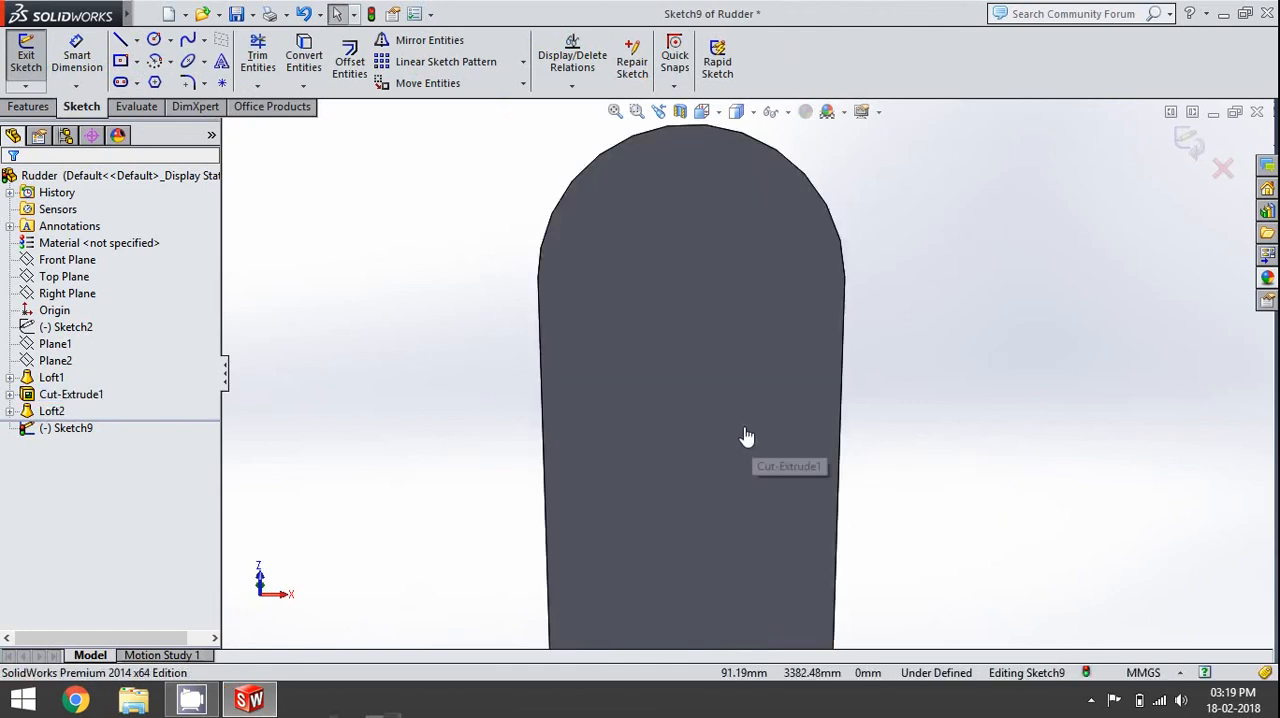
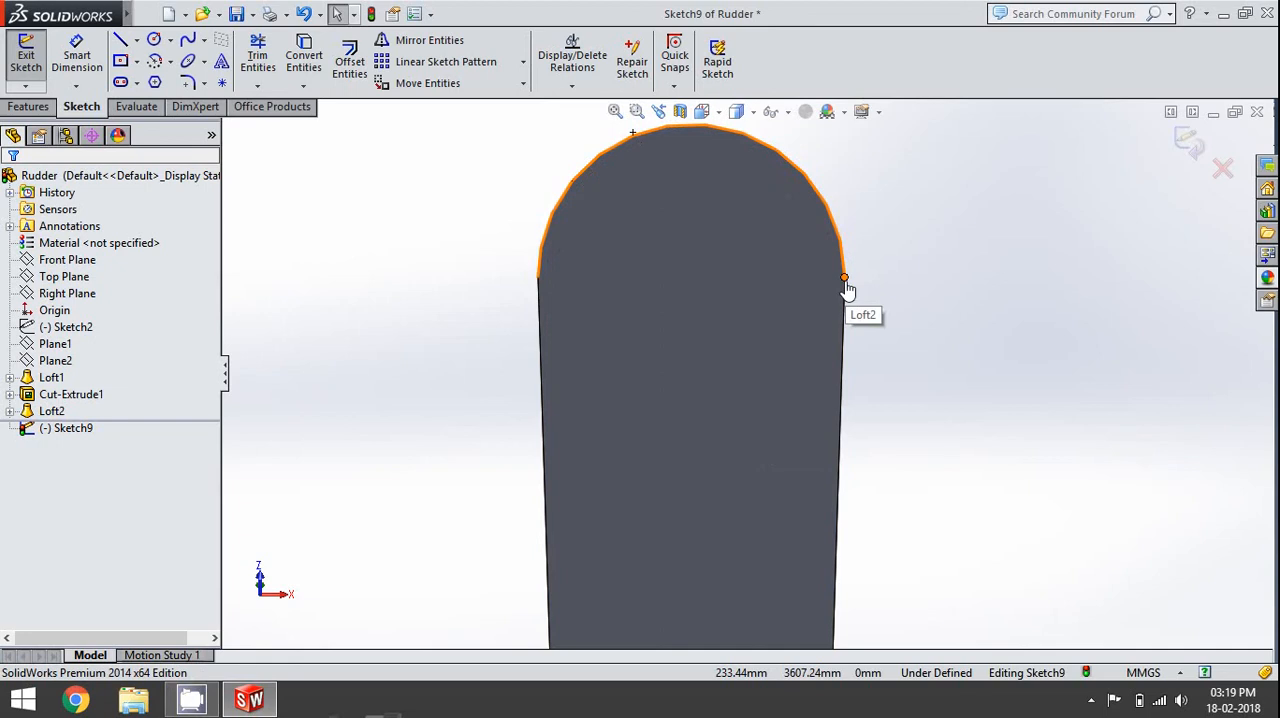
# - Draw a horizontal construction centerline between the two endpoints of the rounded leading edge arc on the rudder's lower end face
pyautogui.click(844, 279)
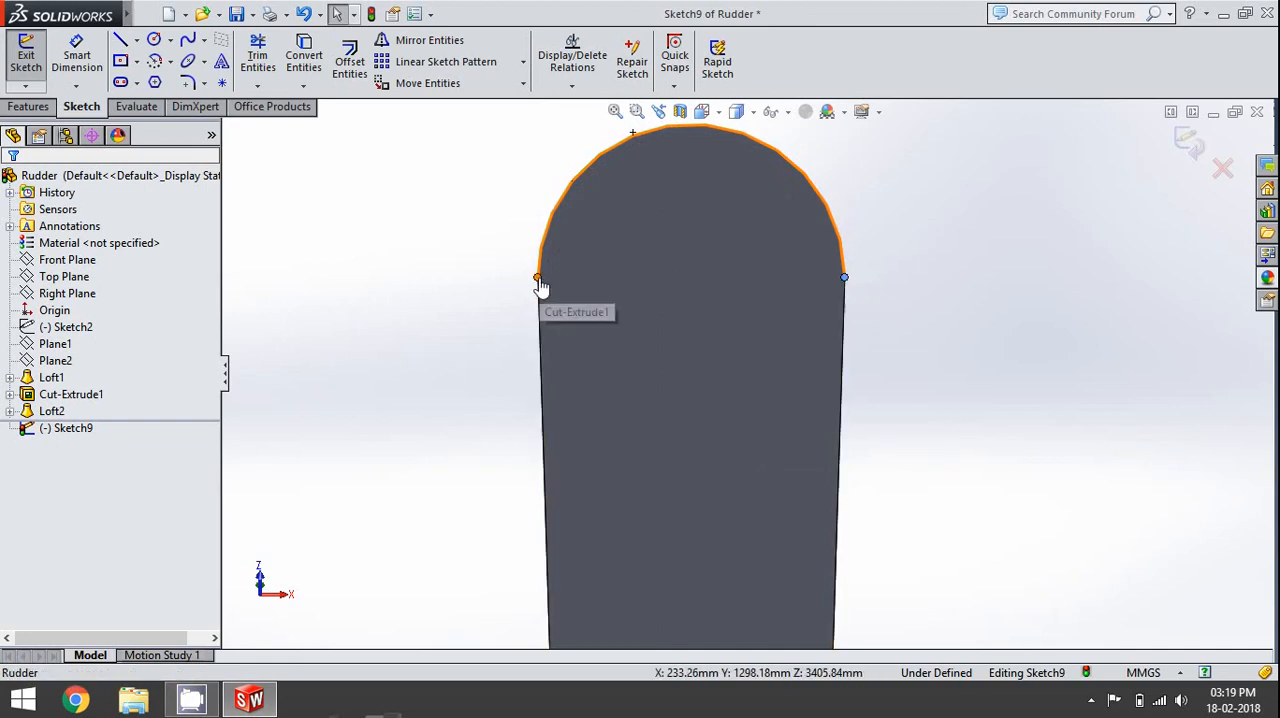
pyautogui.click(370, 216)
pyautogui.click(136, 40)
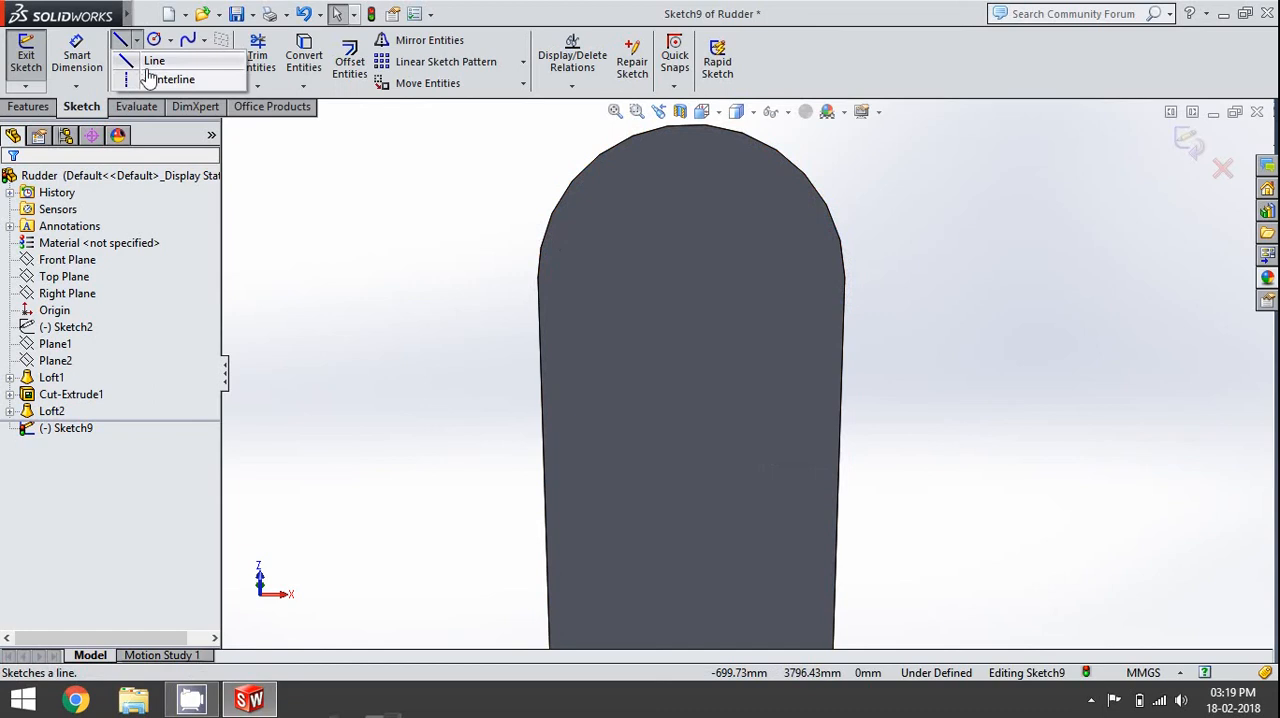
pyautogui.click(170, 77)
pyautogui.moveTo(538, 279)
pyautogui.mouseDown()
pyautogui.moveTo(714, 240)
pyautogui.moveTo(837, 262)
pyautogui.moveTo(847, 287)
pyautogui.mouseUp()
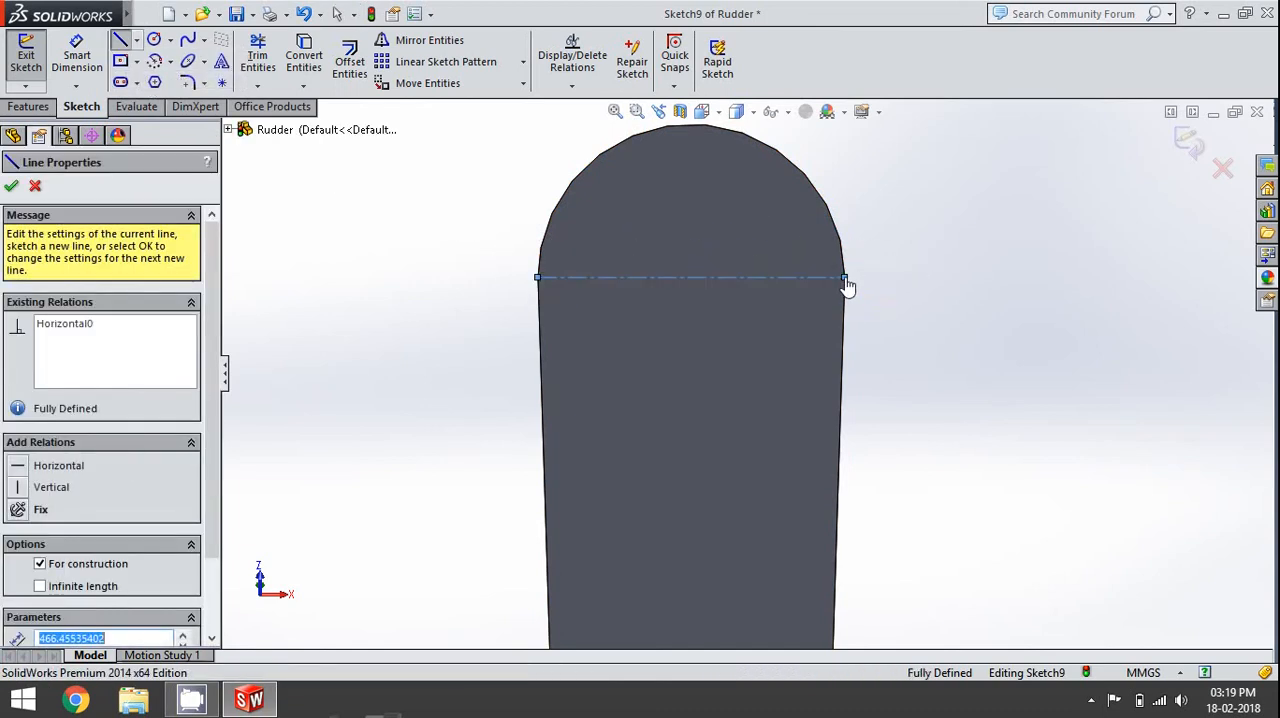
pyautogui.press('Escape')
# - Sketch a circle centred on the construction line's midpoint and give it a 20 mm radius
pyautogui.click(153, 40)
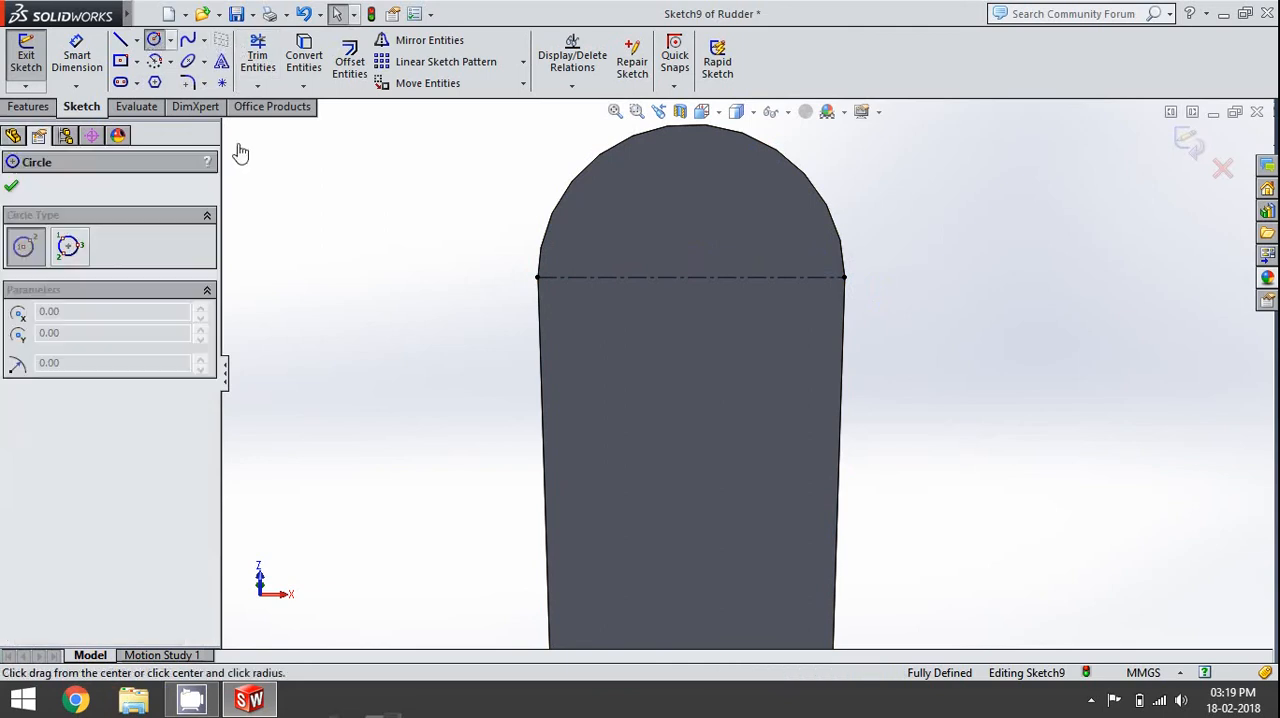
pyautogui.click(691, 278)
pyautogui.click(695, 279)
pyautogui.press('Escape')
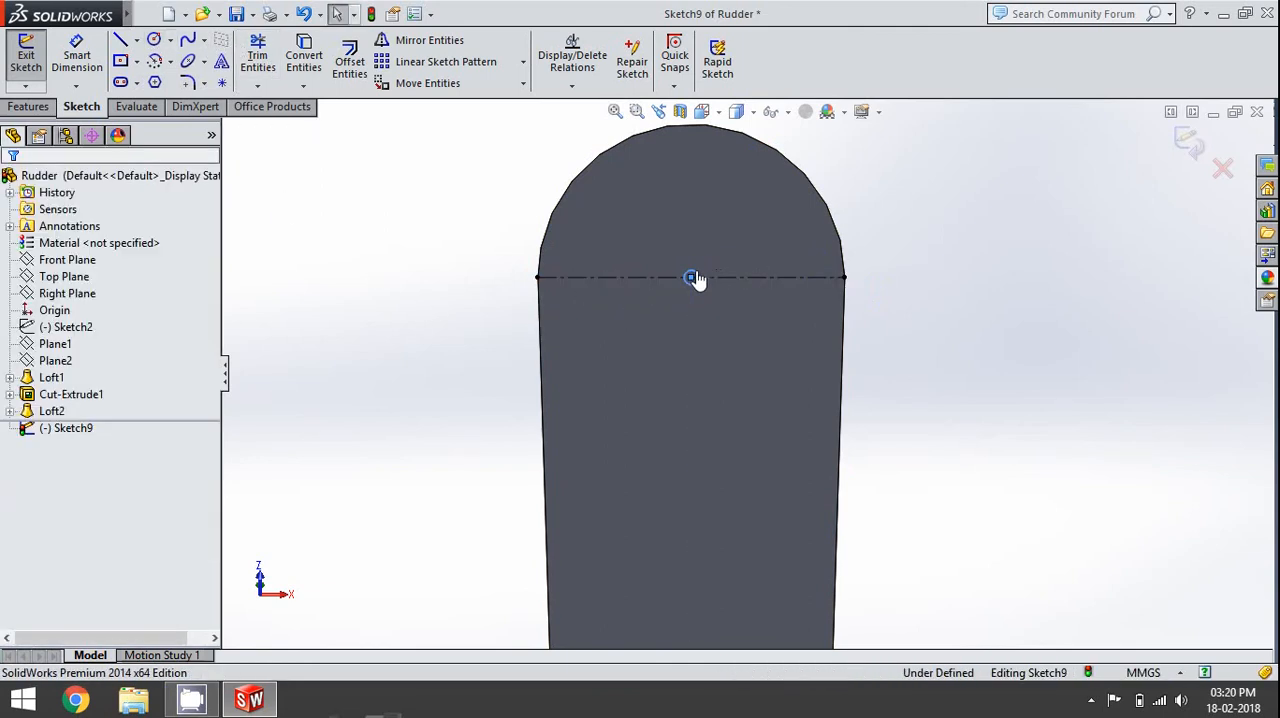
pyautogui.click(692, 278)
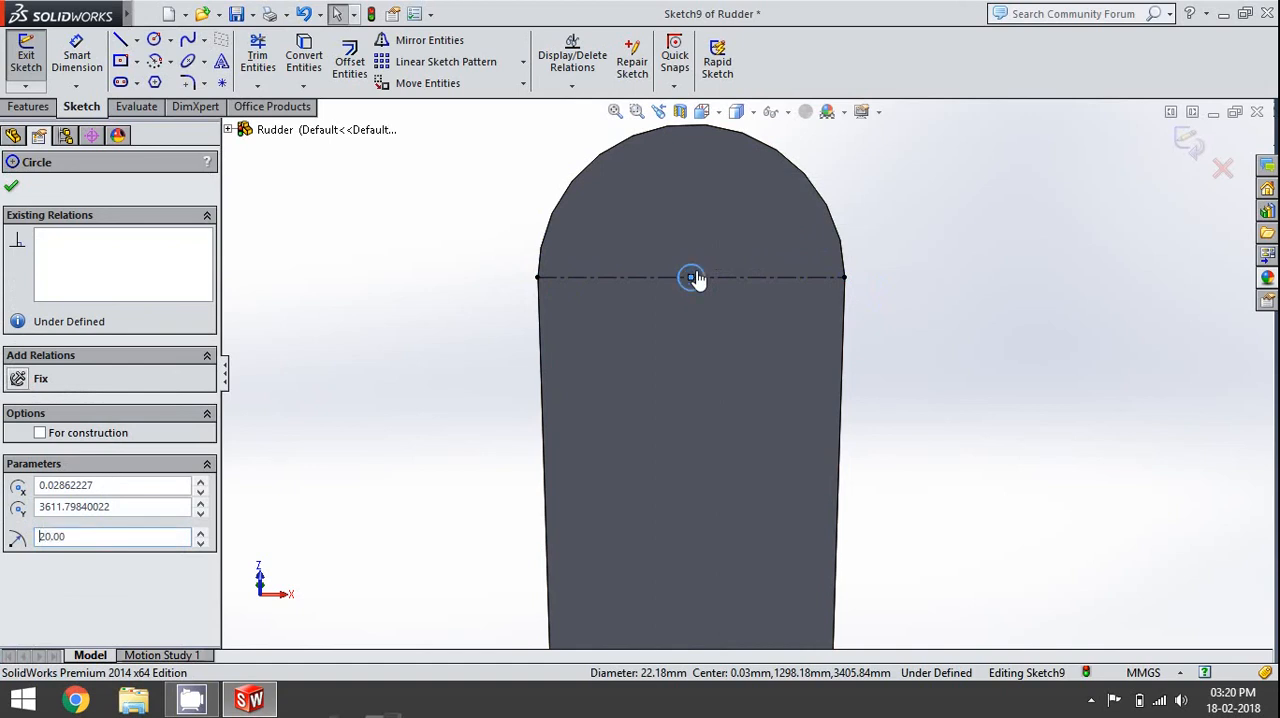
pyautogui.press('Escape')
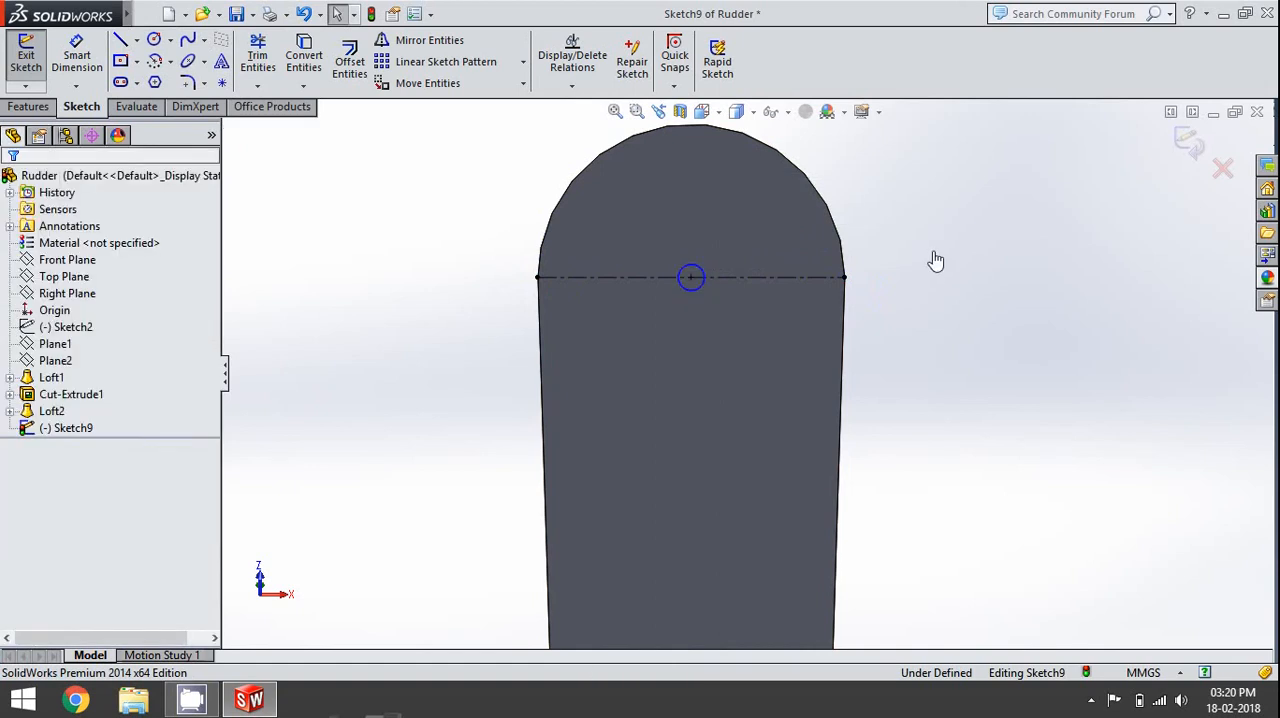
# - Cut-extrude the circle 50 mm deep as a blind hole into the rudder's lower end
pyautogui.scroll(-6, 837, 288)
pyautogui.moveTo(837, 288); pyautogui.dragTo(829, 465, button='middle')
pyautogui.scroll(4, 828, 465)
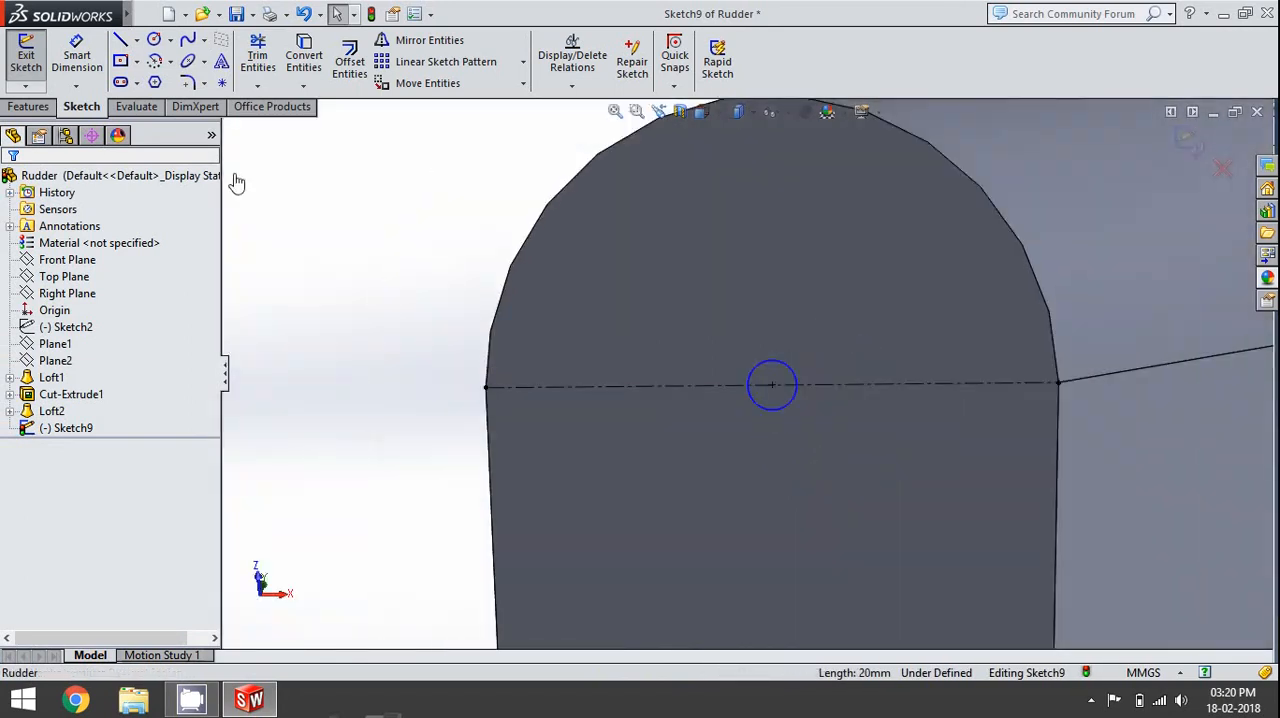
pyautogui.hotkey('ctrl', '8')
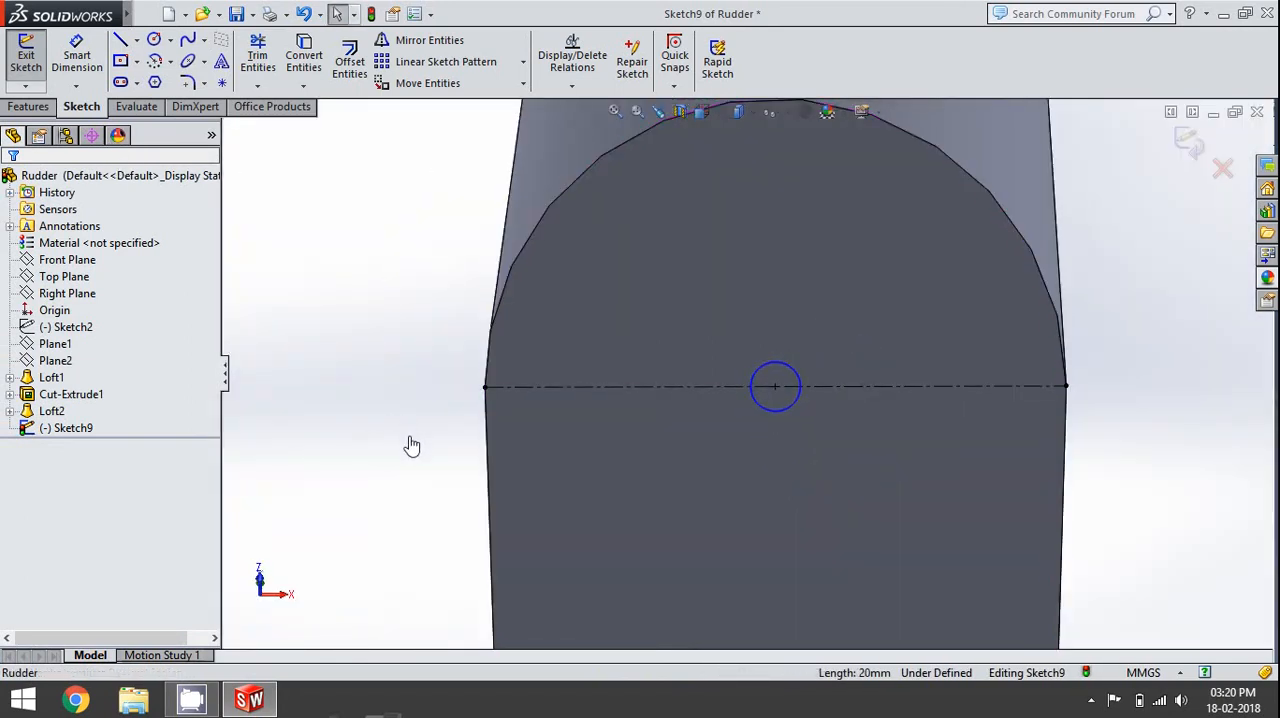
pyautogui.click(29, 107)
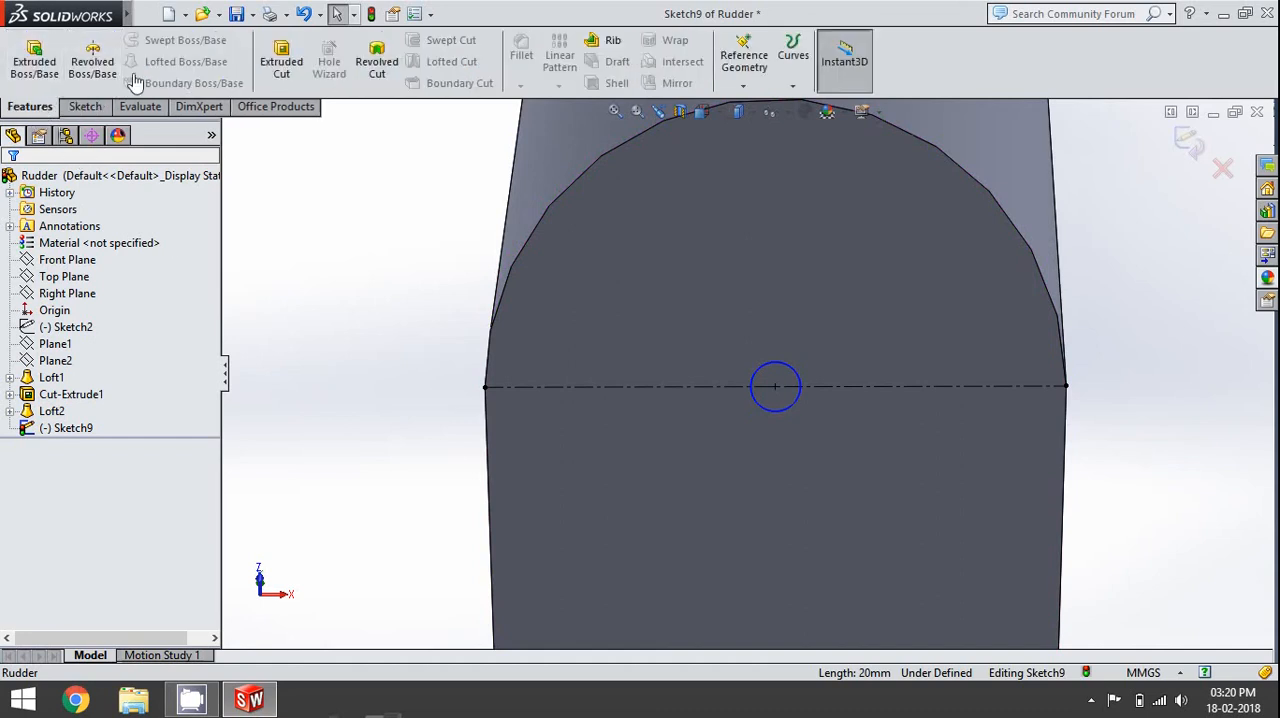
pyautogui.click(303, 67)
pyautogui.write('50')
pyautogui.press('Return')
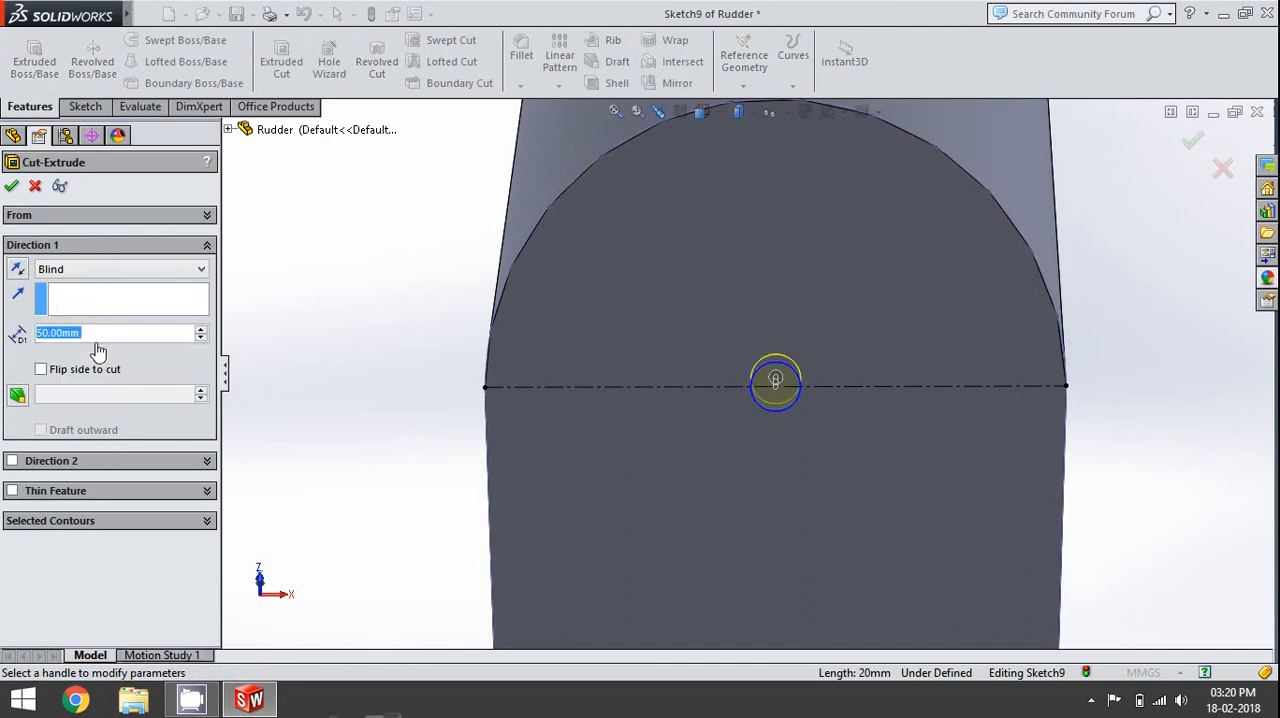
pyautogui.click(11, 188)
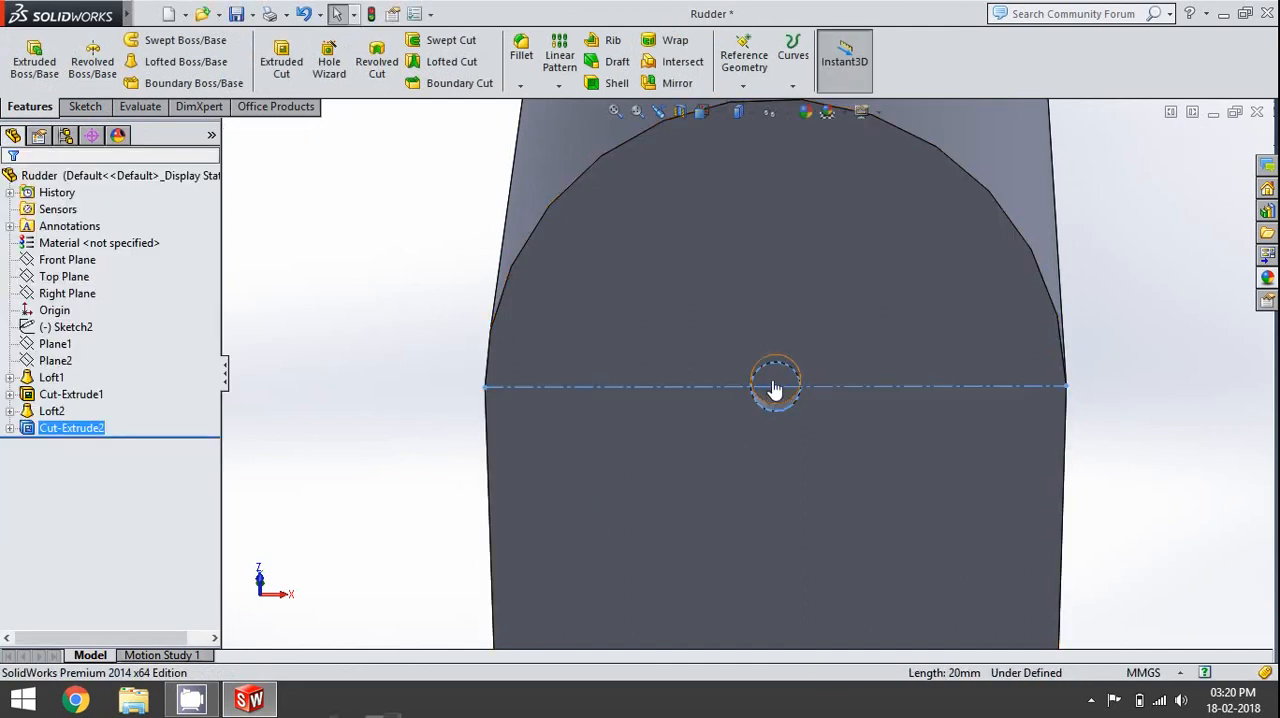
# - Start a new sketch on the bottom face of the blind hole and convert that face's circular edge into the sketch
pyautogui.click(775, 388)
pyautogui.click(848, 318)
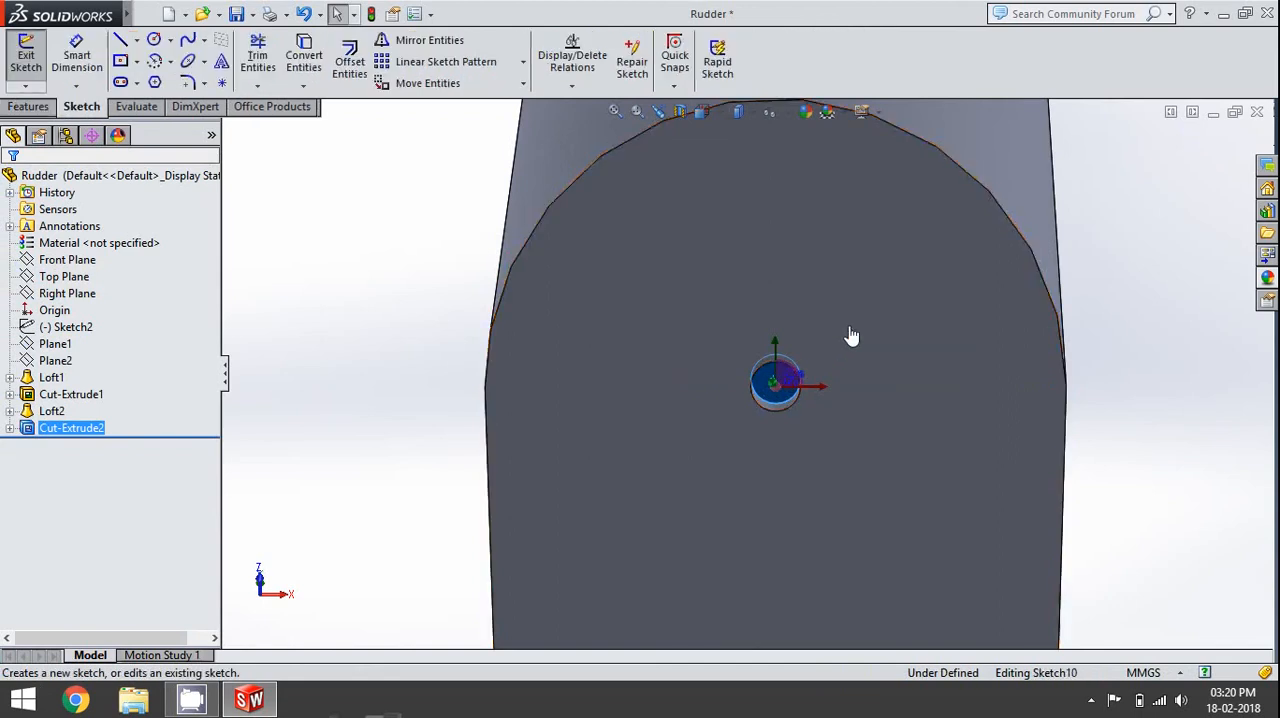
pyautogui.click(1214, 502)
pyautogui.click(784, 381)
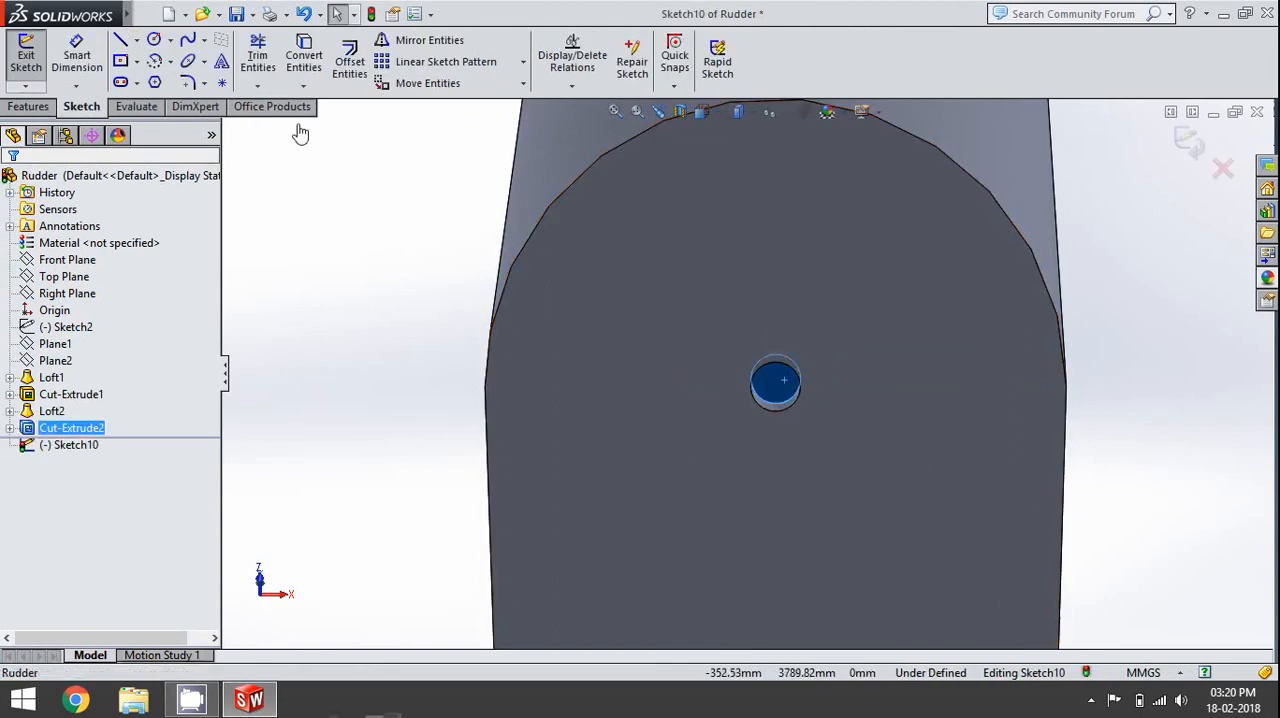
pyautogui.click(290, 54)
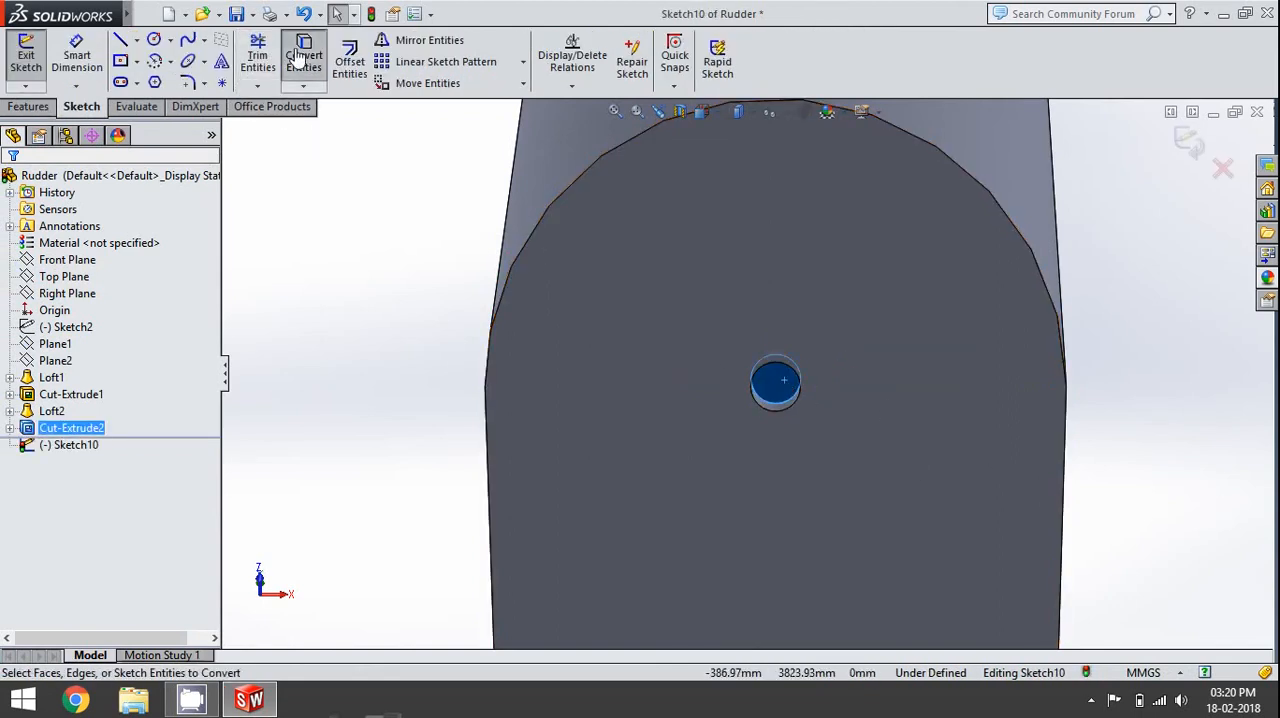
# - Draw a vertical and a horizontal line from the converted circle's centre to its edge and trim the circle to a quarter sector
pyautogui.click(120, 45)
pyautogui.scroll(-3, 750, 420)
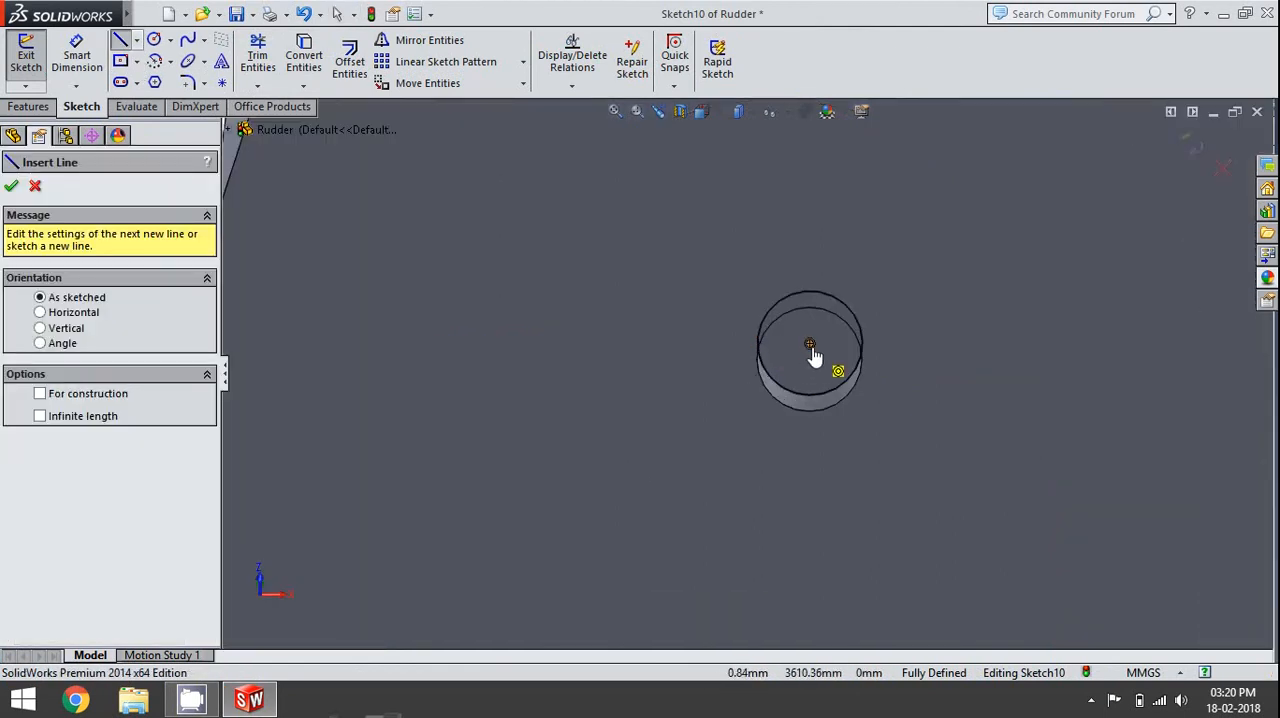
pyautogui.click(810, 344)
pyautogui.doubleClick(810, 395)
pyautogui.click(809, 345)
pyautogui.click(757, 344)
pyautogui.press('Escape')
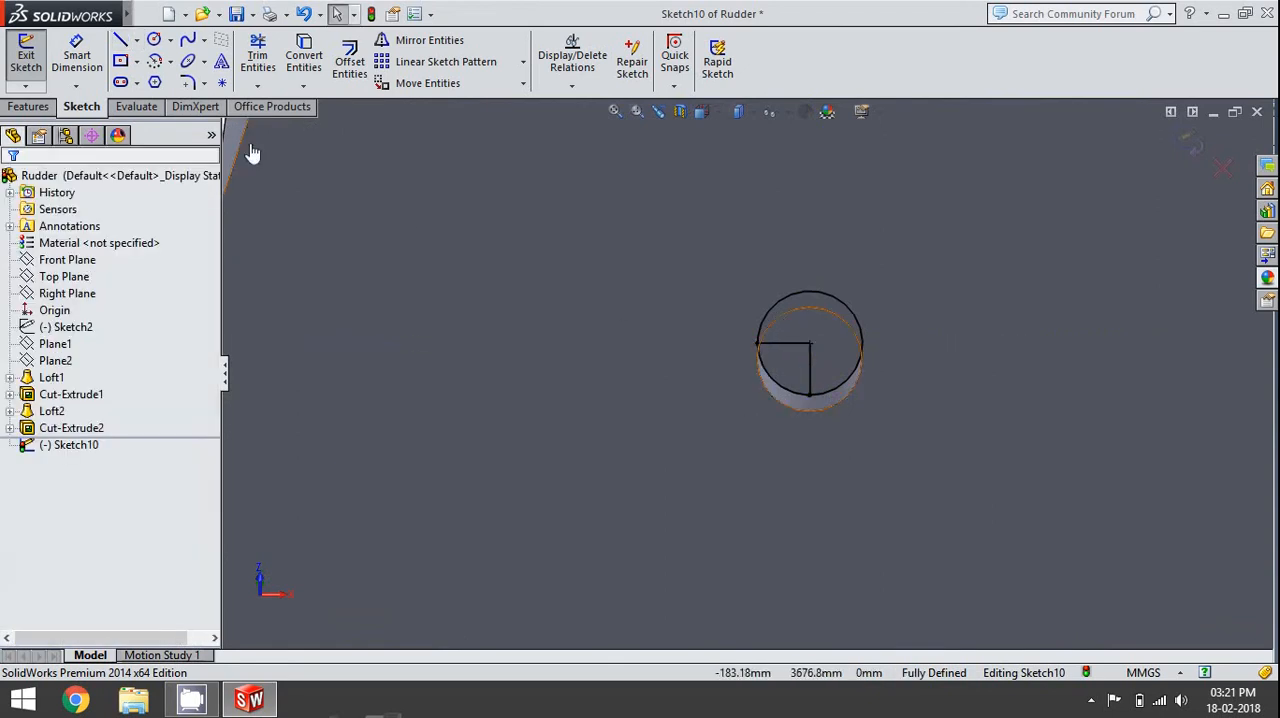
pyautogui.click(257, 55)
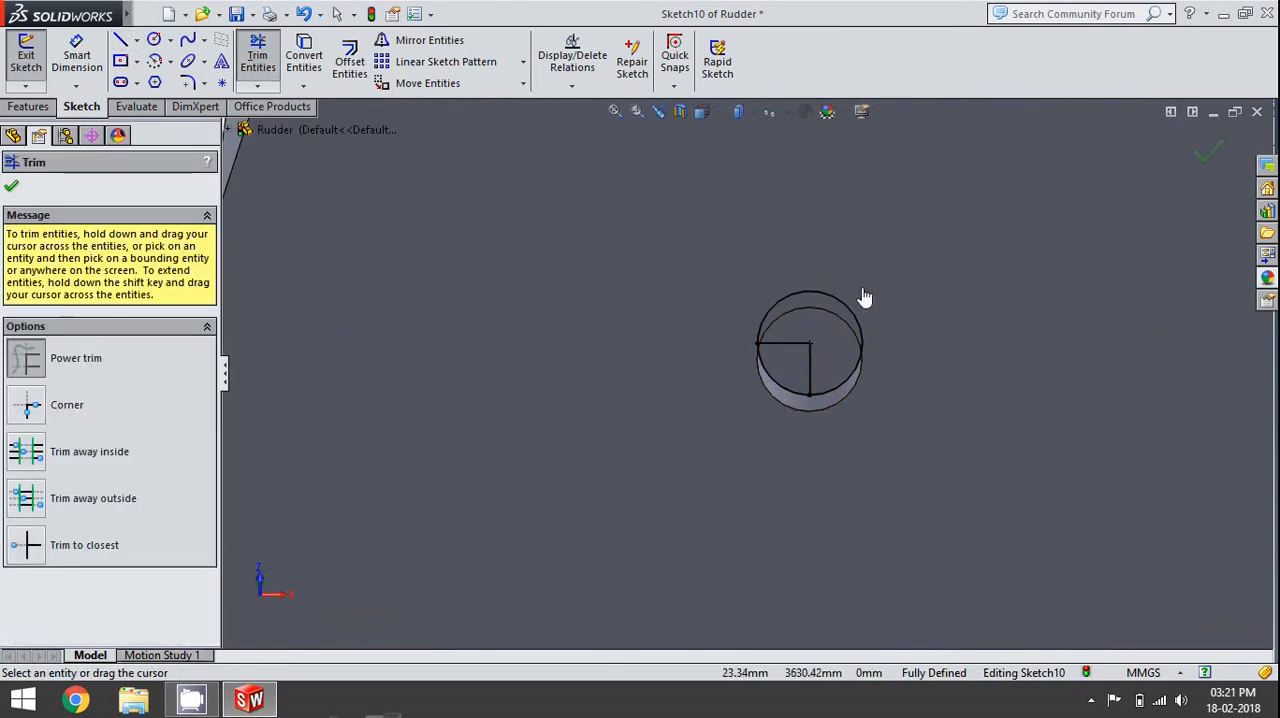
# - Cut-extrude the quarter sector 20 mm deep from the hole's bottom as a key recess
pyautogui.click(26, 107)
pyautogui.press('Escape')
pyautogui.click(300, 70)
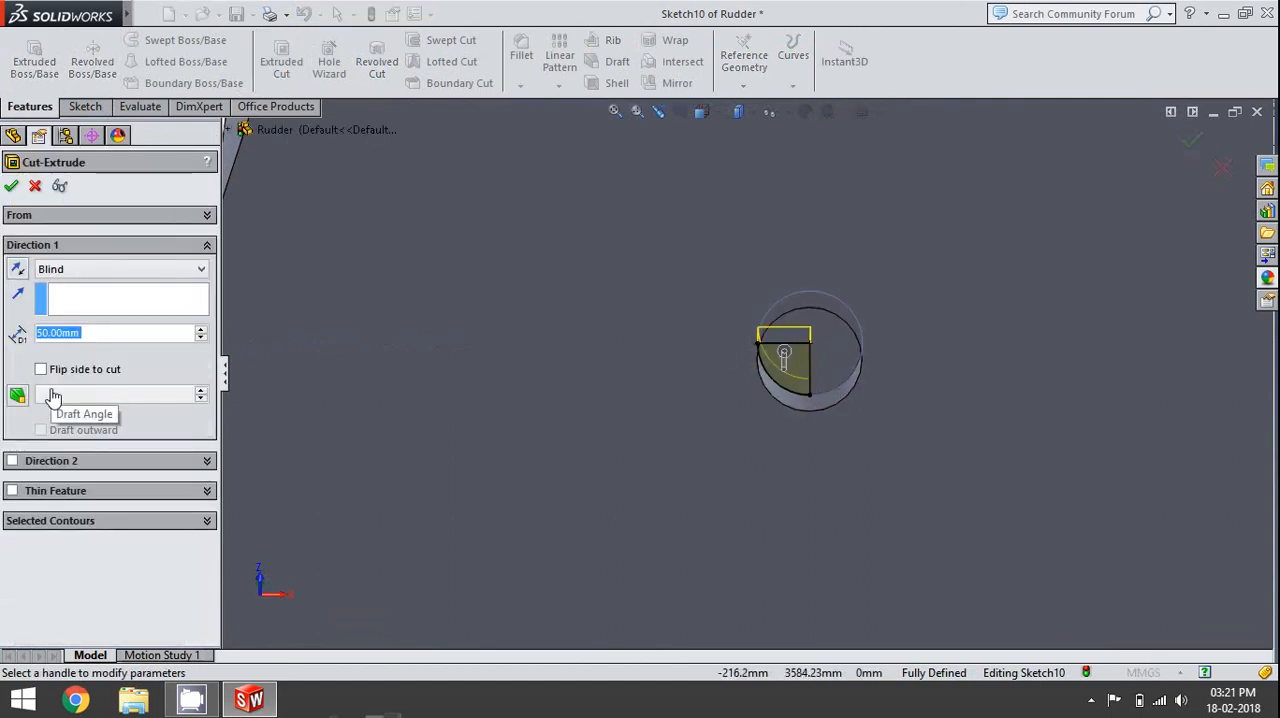
pyautogui.write('20')
pyautogui.press('Return')
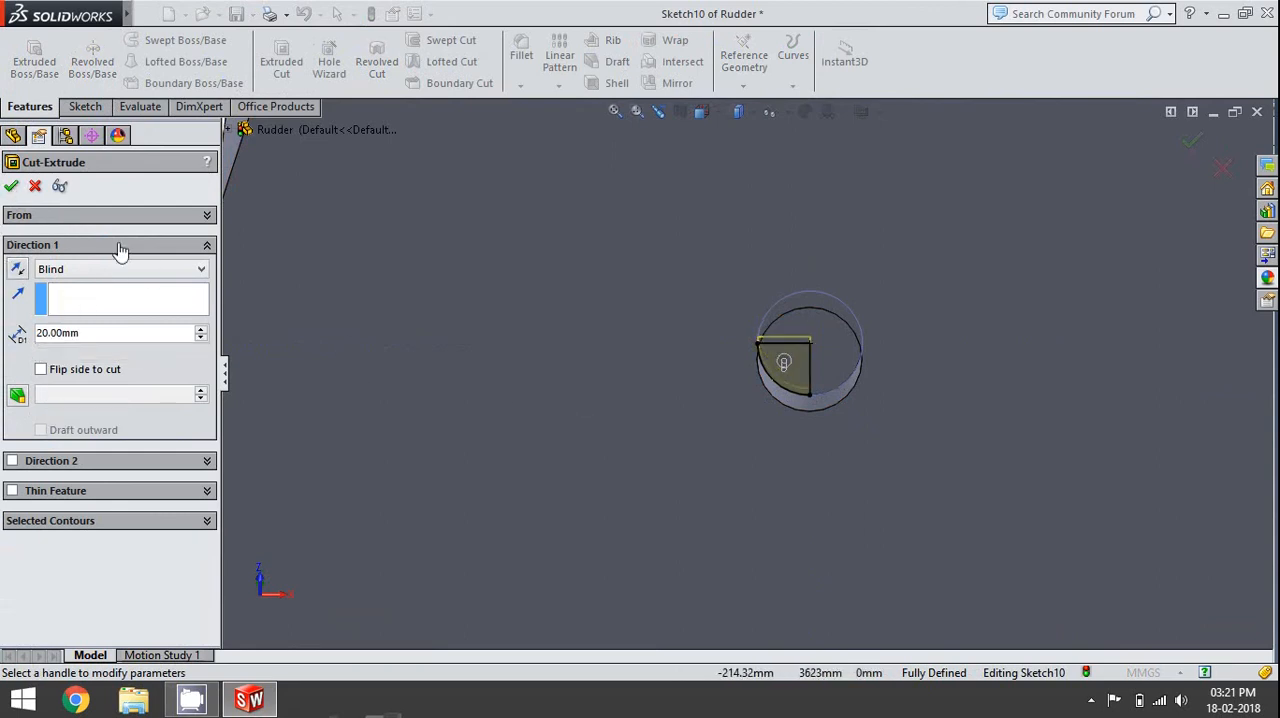
pyautogui.click(12, 188)
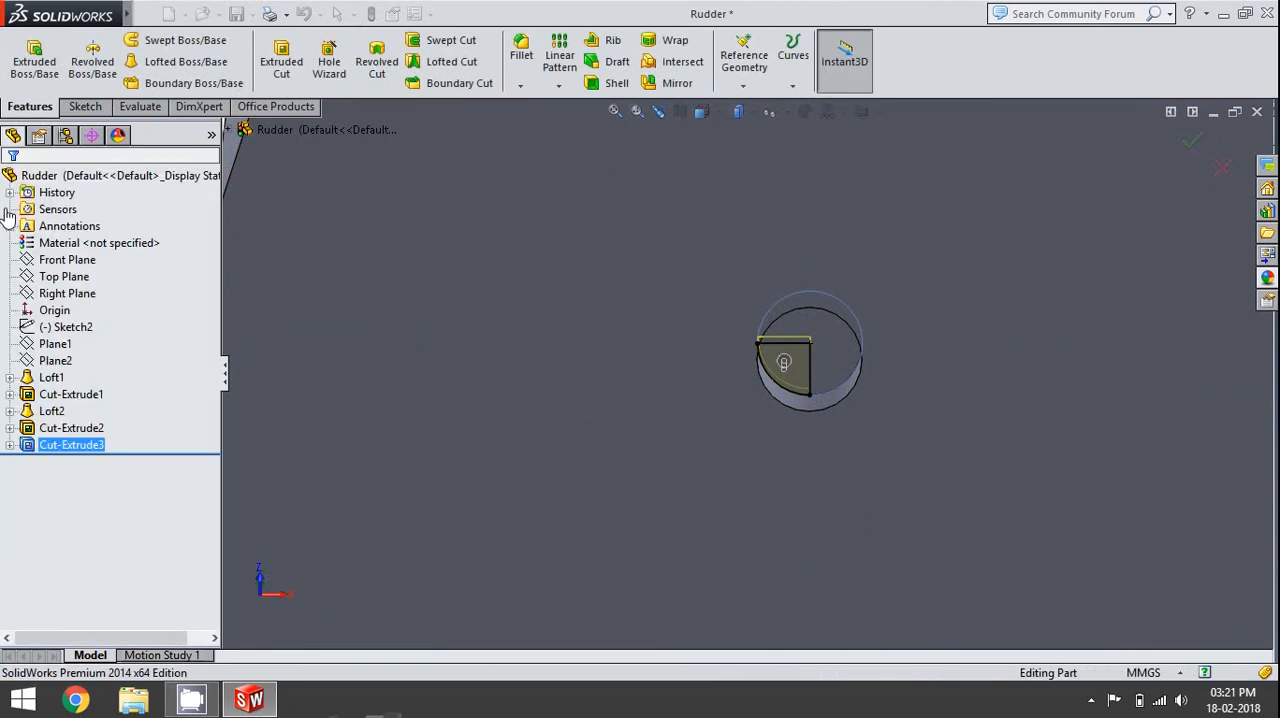
# - Check the whole rudder from the side, then save the part and close it
pyautogui.click(520, 558)
pyautogui.scroll(7, 474, 457)
pyautogui.moveTo(828, 358); pyautogui.dragTo(679, 401, button='middle')
pyautogui.scroll(5, 679, 401)
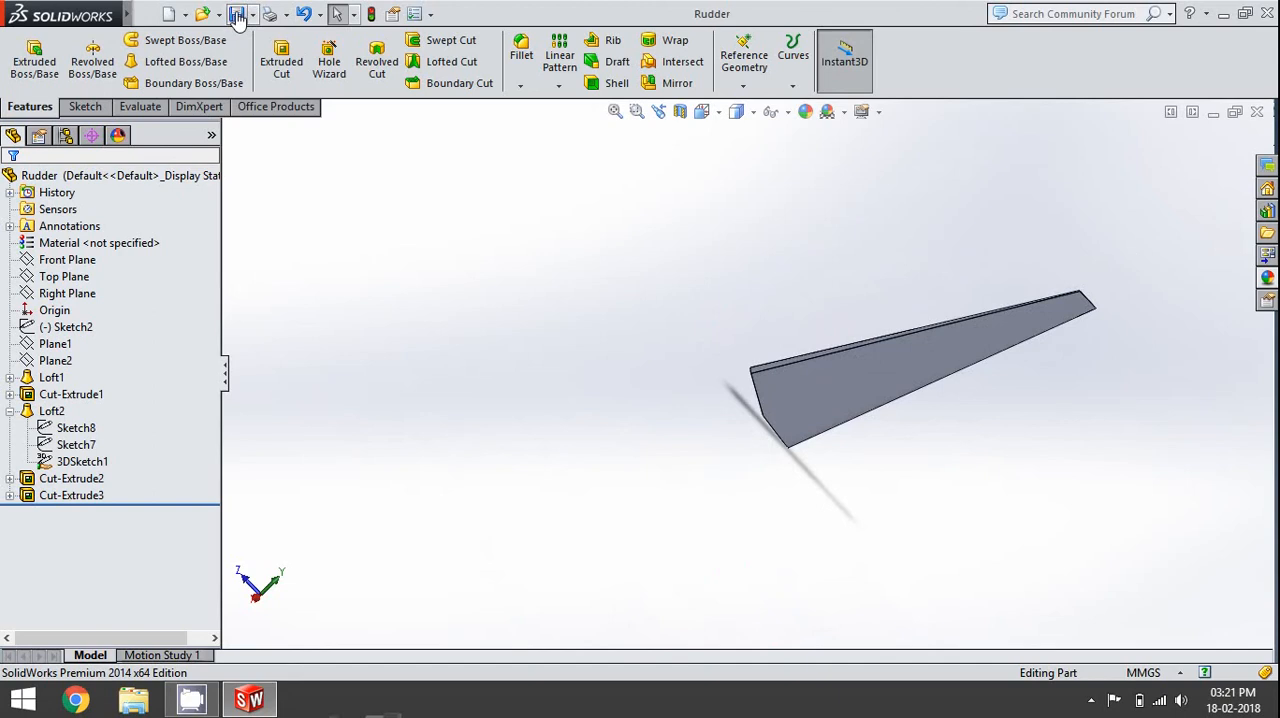
pyautogui.click(1256, 112)
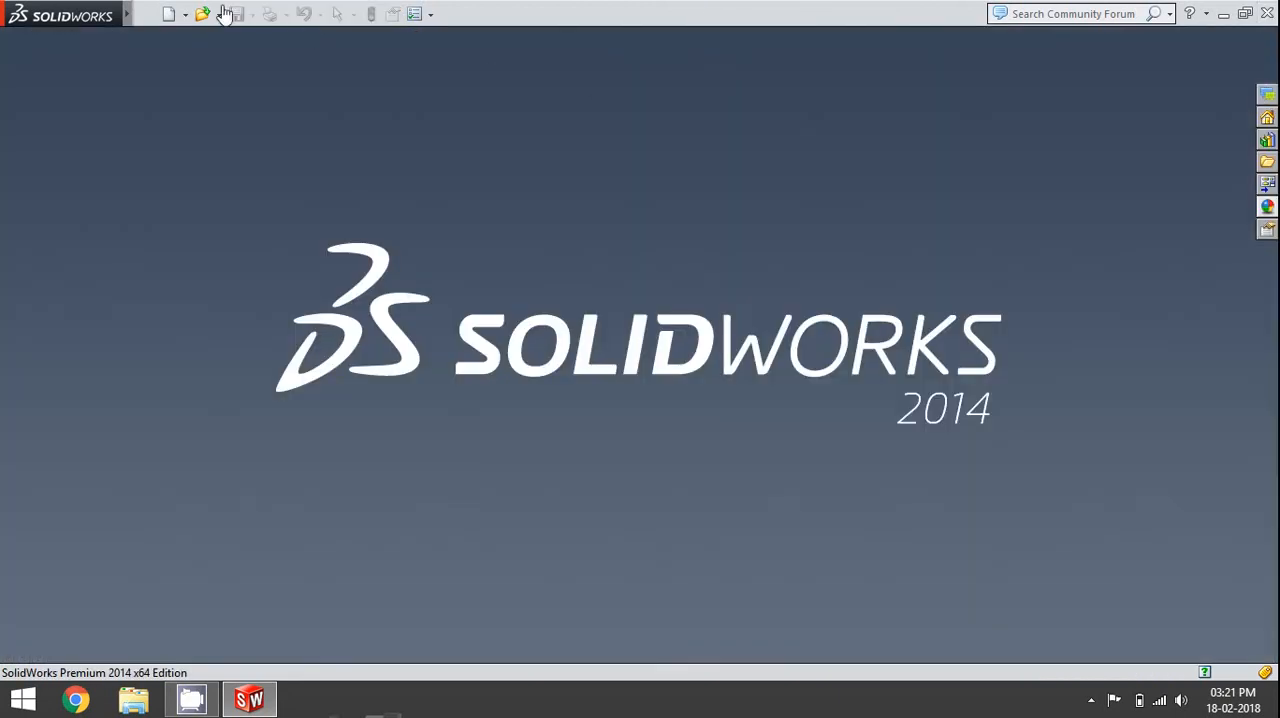
# - Create a new assembly and place the Rudder part from the Desktop as its first component
pyautogui.click(167, 15)
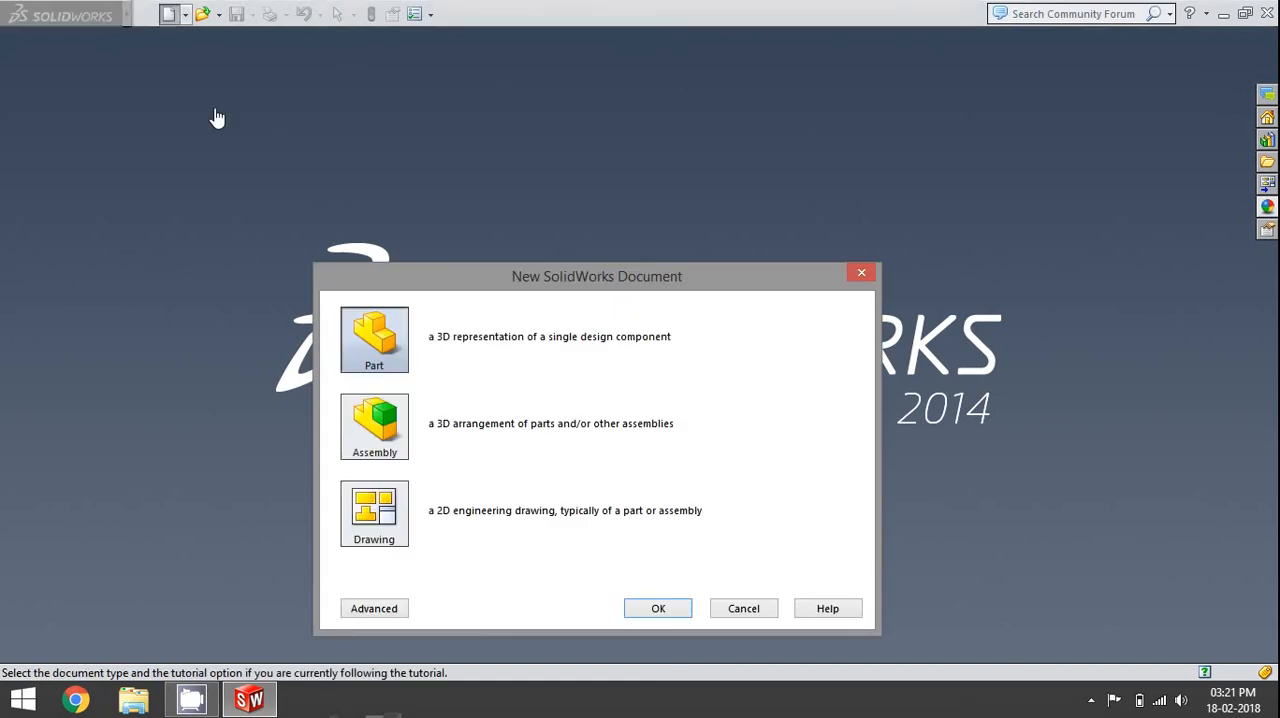
pyautogui.click(372, 432)
pyautogui.click(636, 608)
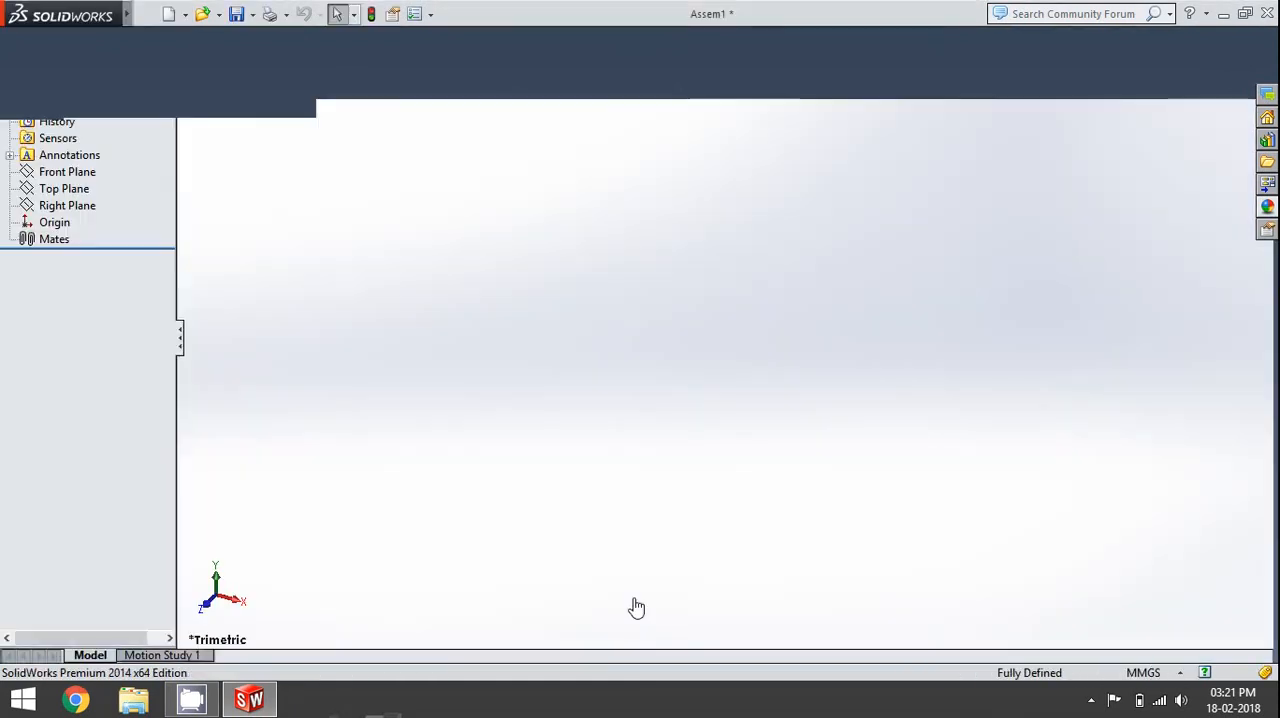
pyautogui.click(60, 545)
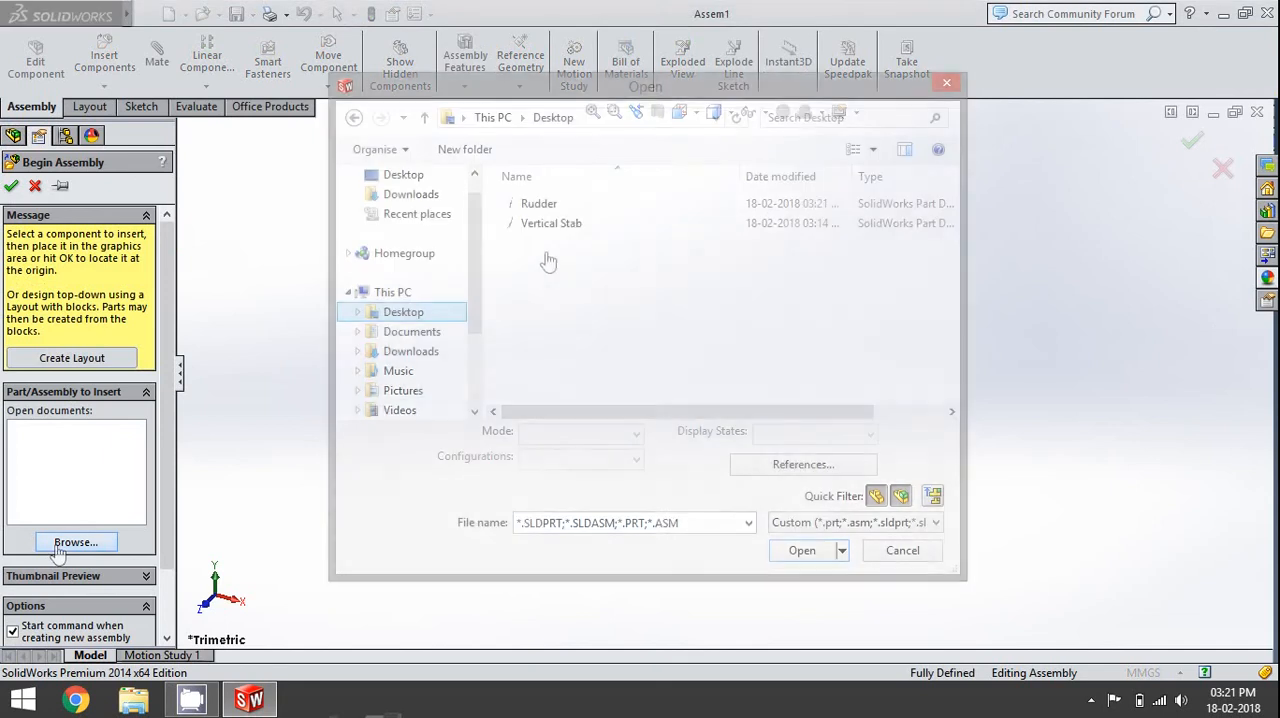
pyautogui.click(538, 204)
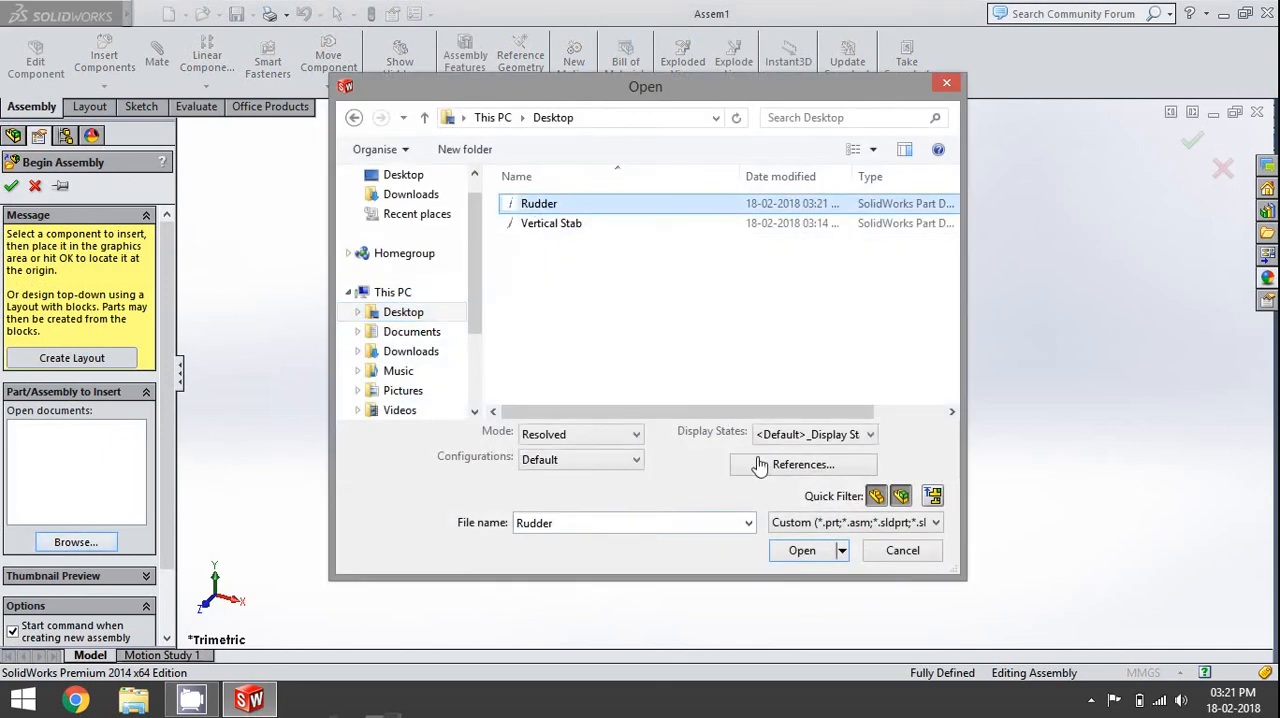
pyautogui.click(793, 552)
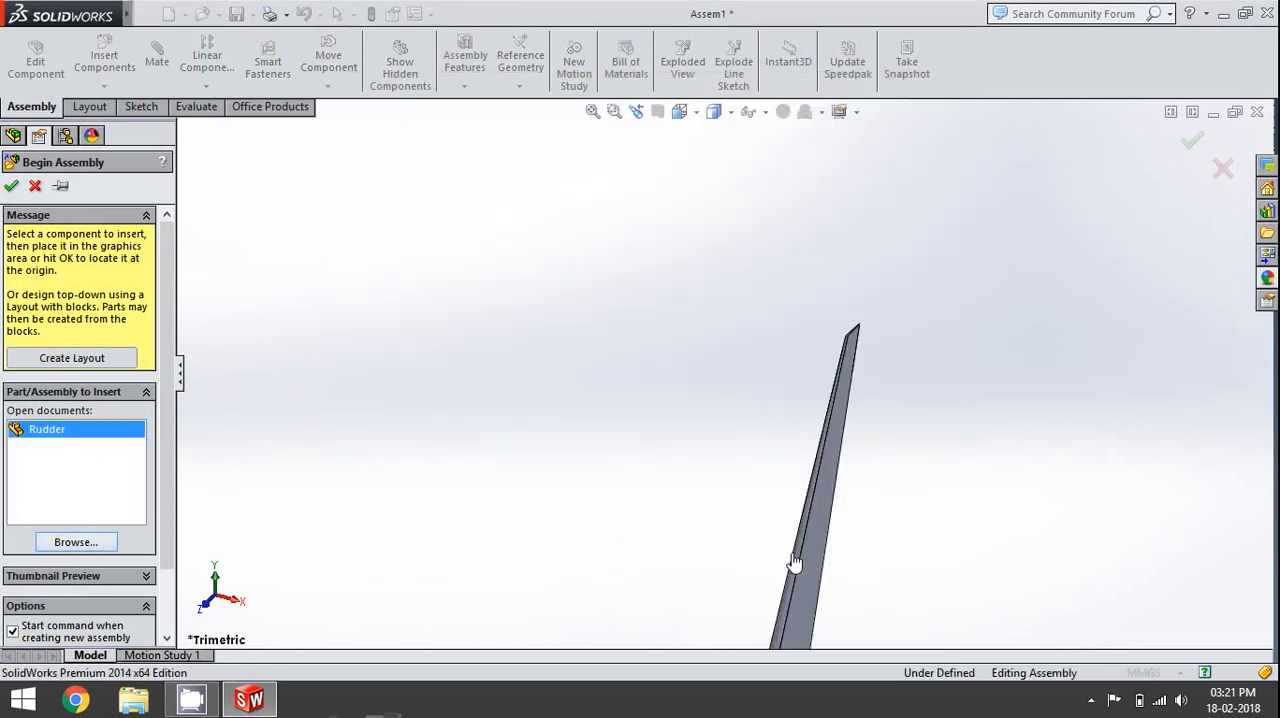
pyautogui.click(663, 378)
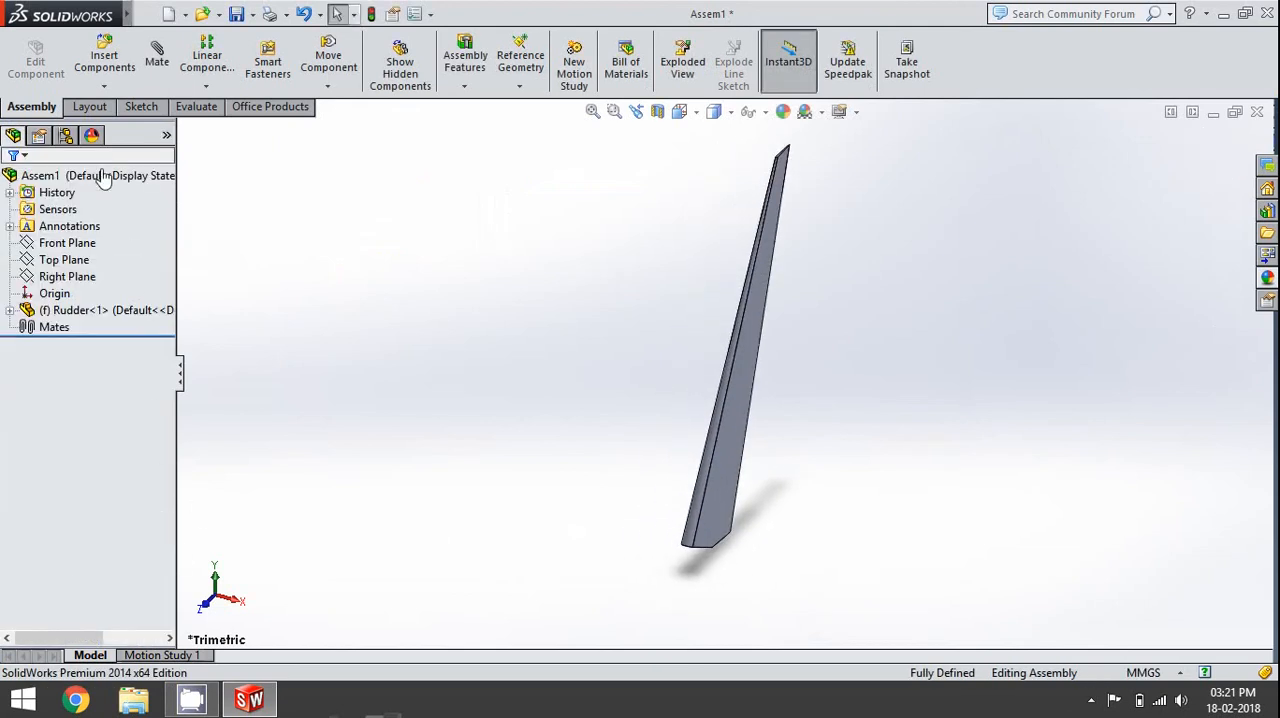
# - Insert the Vertical Stab part from the Desktop into the assembly and place it beside the rudder
pyautogui.click(104, 60)
pyautogui.click(76, 525)
pyautogui.click(532, 285)
pyautogui.click(800, 551)
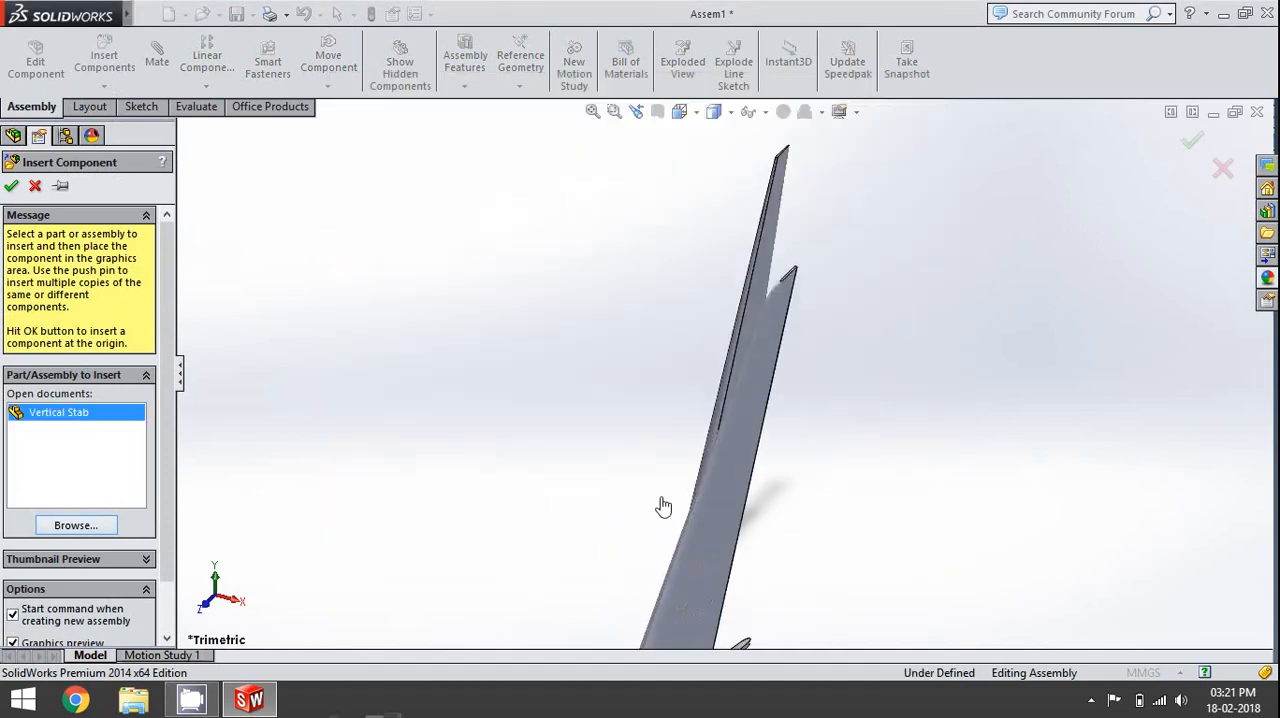
pyautogui.click(536, 400)
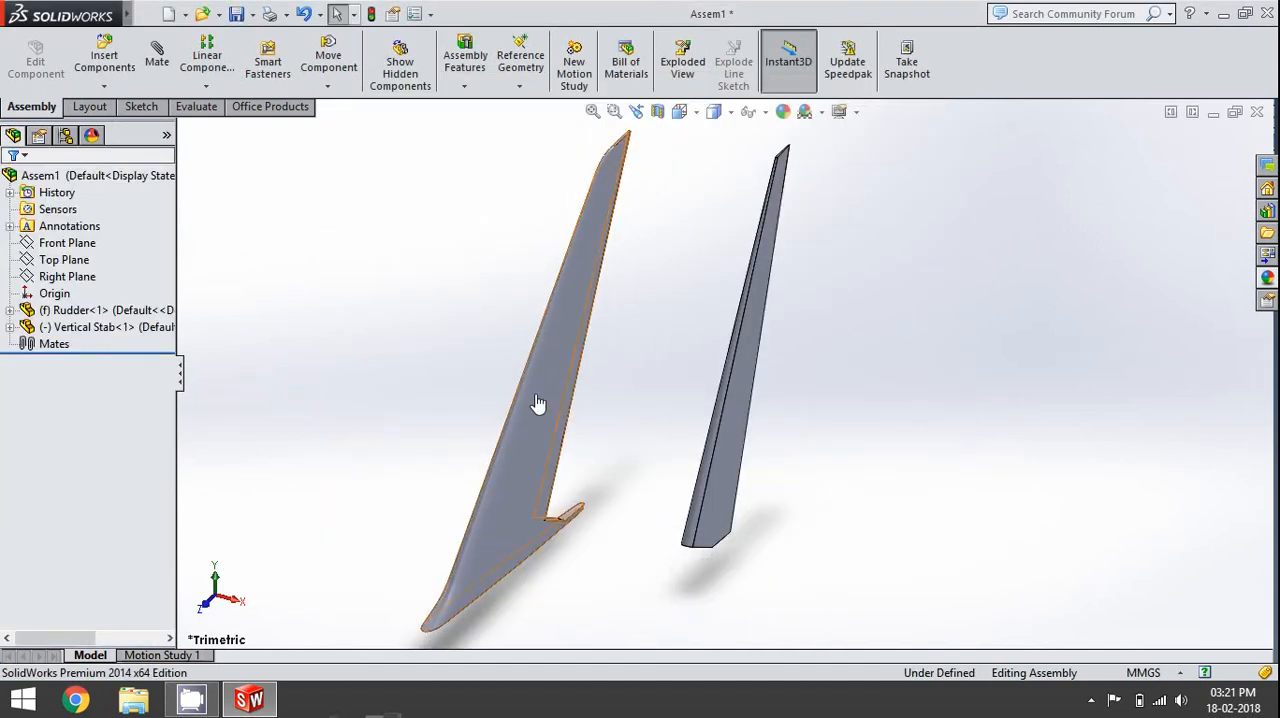
# - Fix the Vertical Stab component in place and float the Rudder component
pyautogui.scroll(3, 636, 445)
pyautogui.rightClick(634, 440)
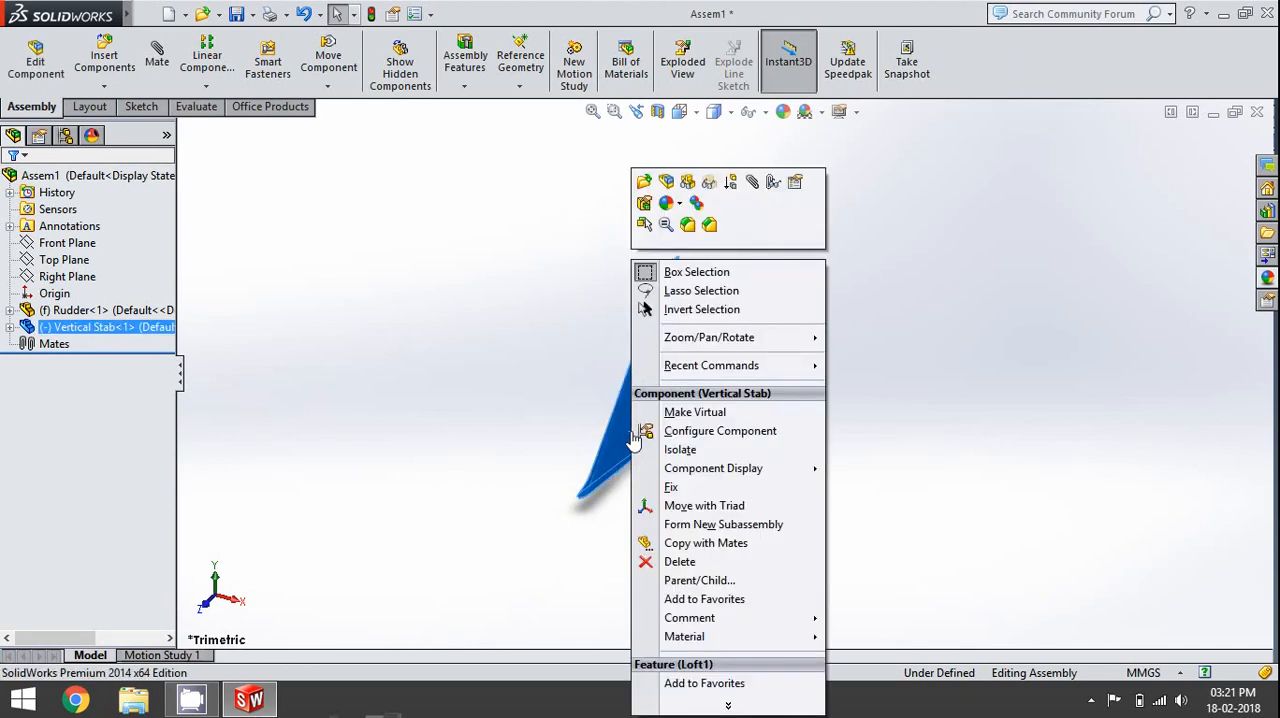
pyautogui.click(680, 487)
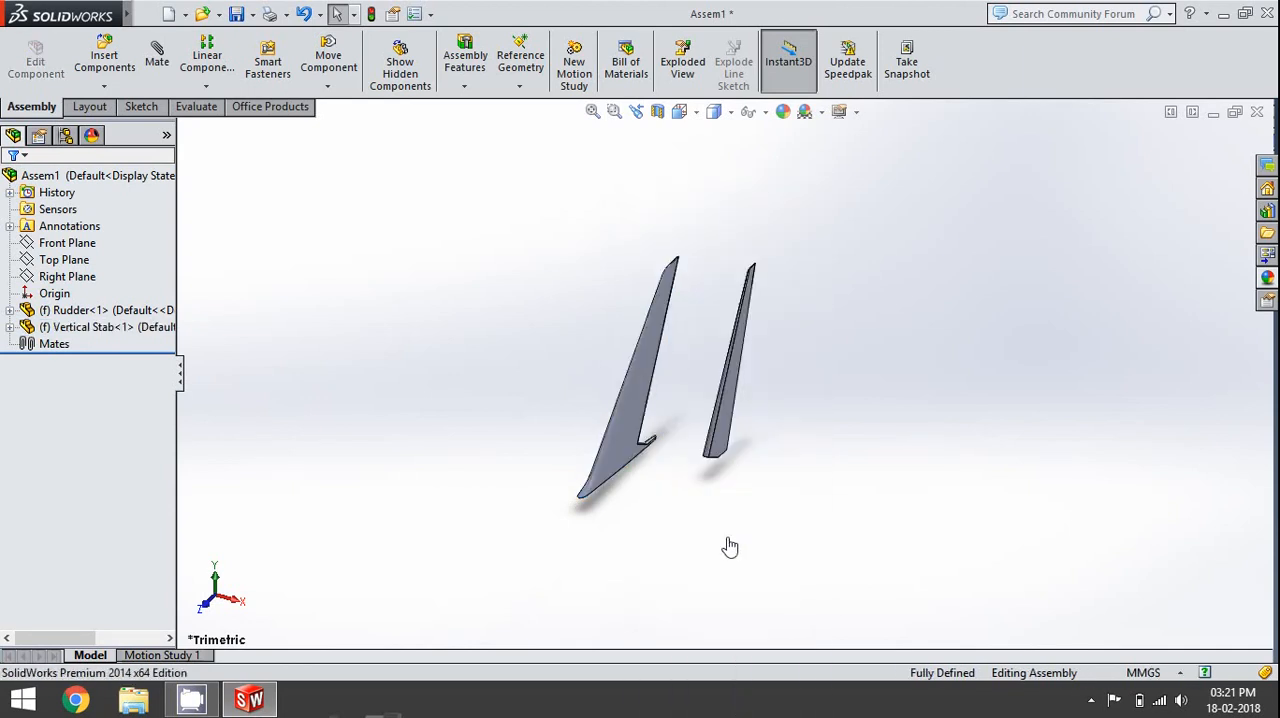
pyautogui.rightClick(726, 452)
pyautogui.click(770, 505)
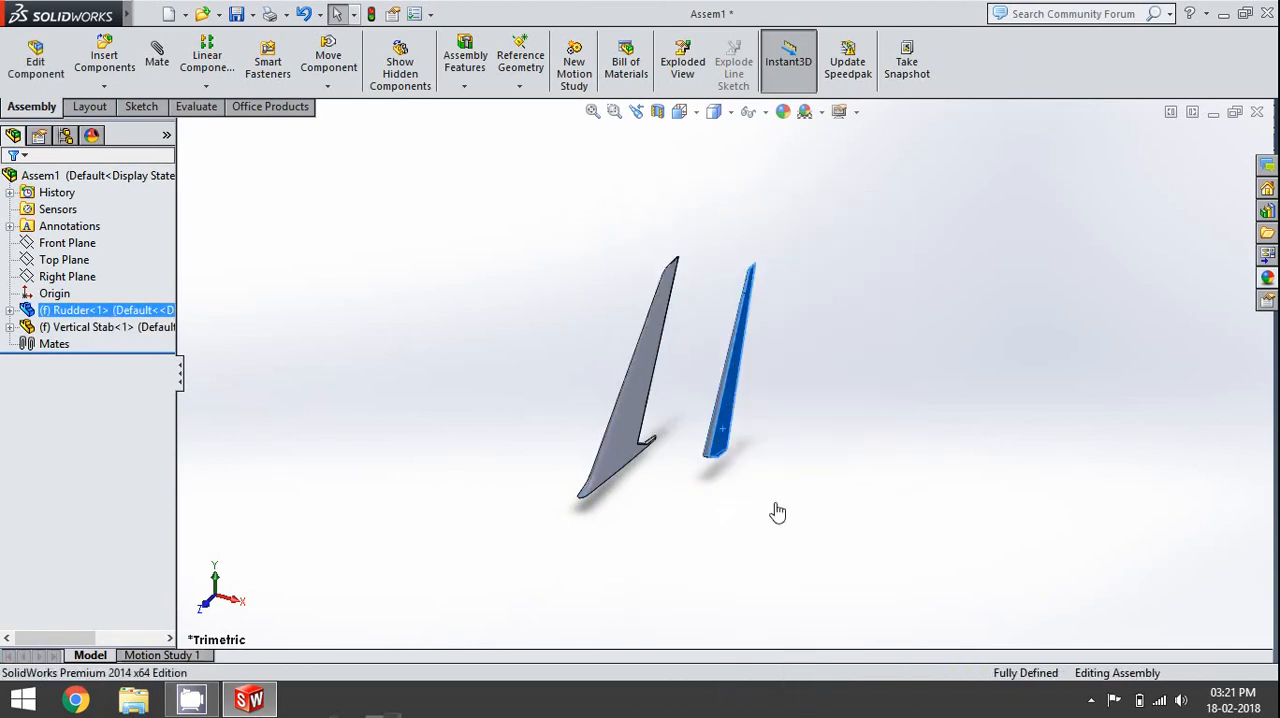
# - Start a mate with the curved face of the vertical stabilizer's hinge pin as its first selection
pyautogui.scroll(3, 768, 451)
pyautogui.moveTo(766, 450); pyautogui.dragTo(718, 418, button='middle')
pyautogui.moveTo(724, 400); pyautogui.dragTo(777, 277)
pyautogui.scroll(-5, 740, 355)
pyautogui.moveTo(769, 286); pyautogui.dragTo(723, 323, button='middle')
pyautogui.scroll(-3, 837, 500)
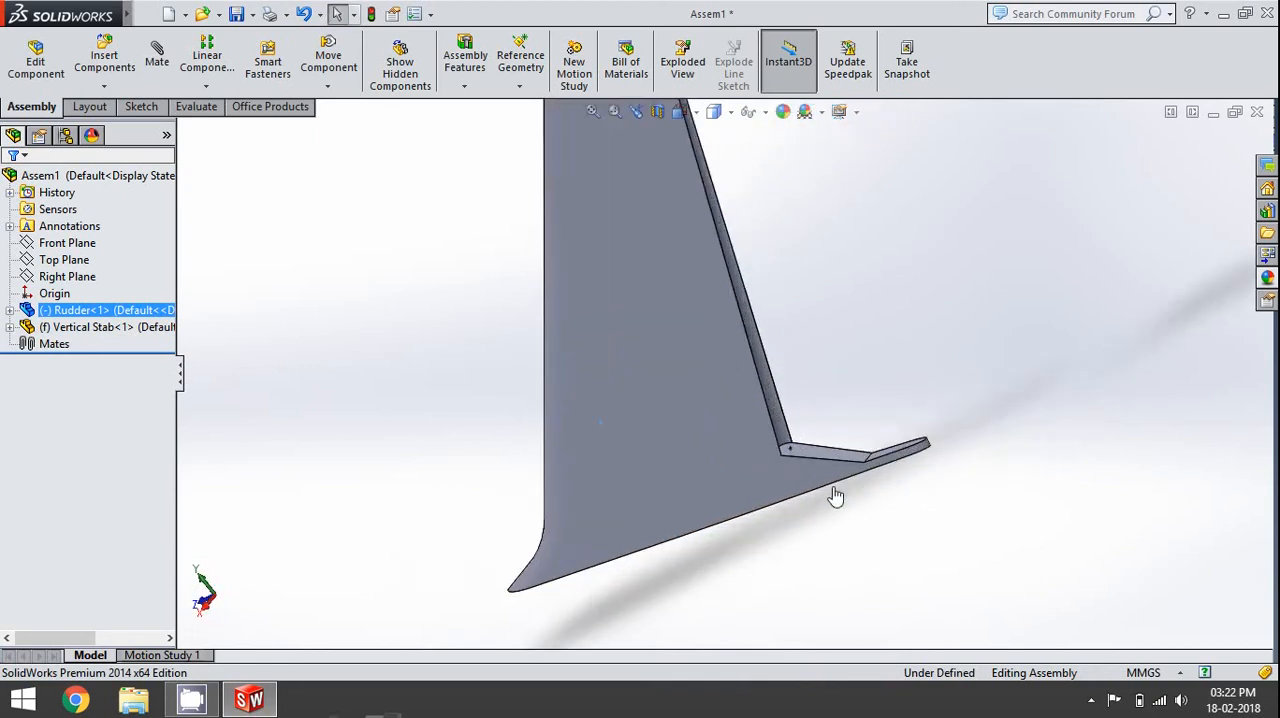
pyautogui.scroll(-5, 751, 423)
pyautogui.click(736, 435)
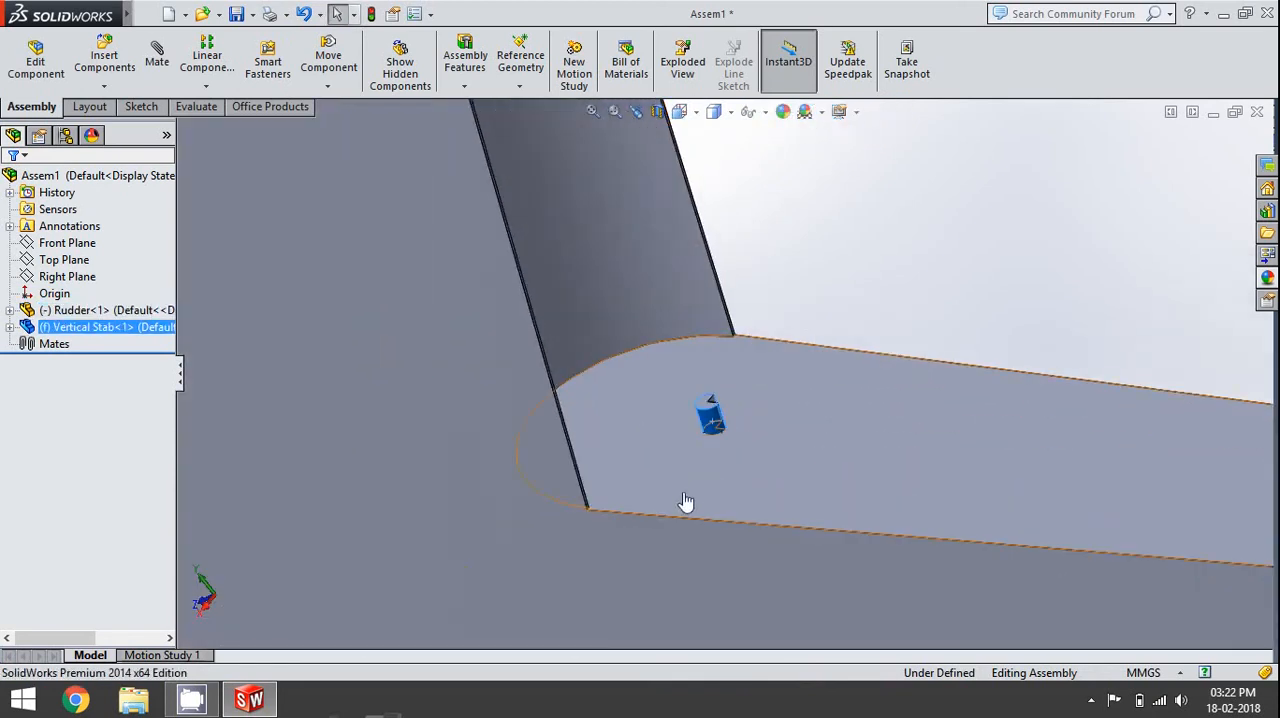
pyautogui.click(157, 62)
# - Add the face of the rudder's pin hole as the second selection and apply a concentric mate
pyautogui.scroll(6, 974, 531)
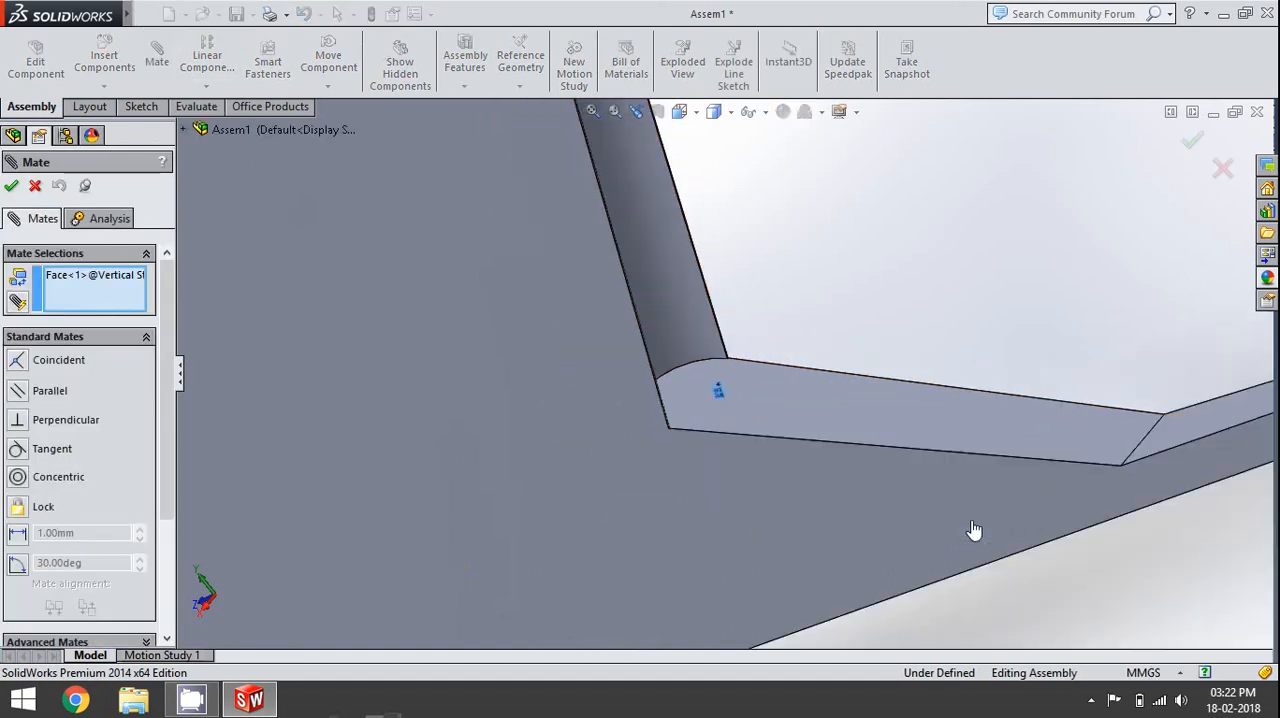
pyautogui.scroll(5, 749, 309)
pyautogui.moveTo(749, 309); pyautogui.dragTo(772, 242, button='middle')
pyautogui.scroll(-4, 700, 260)
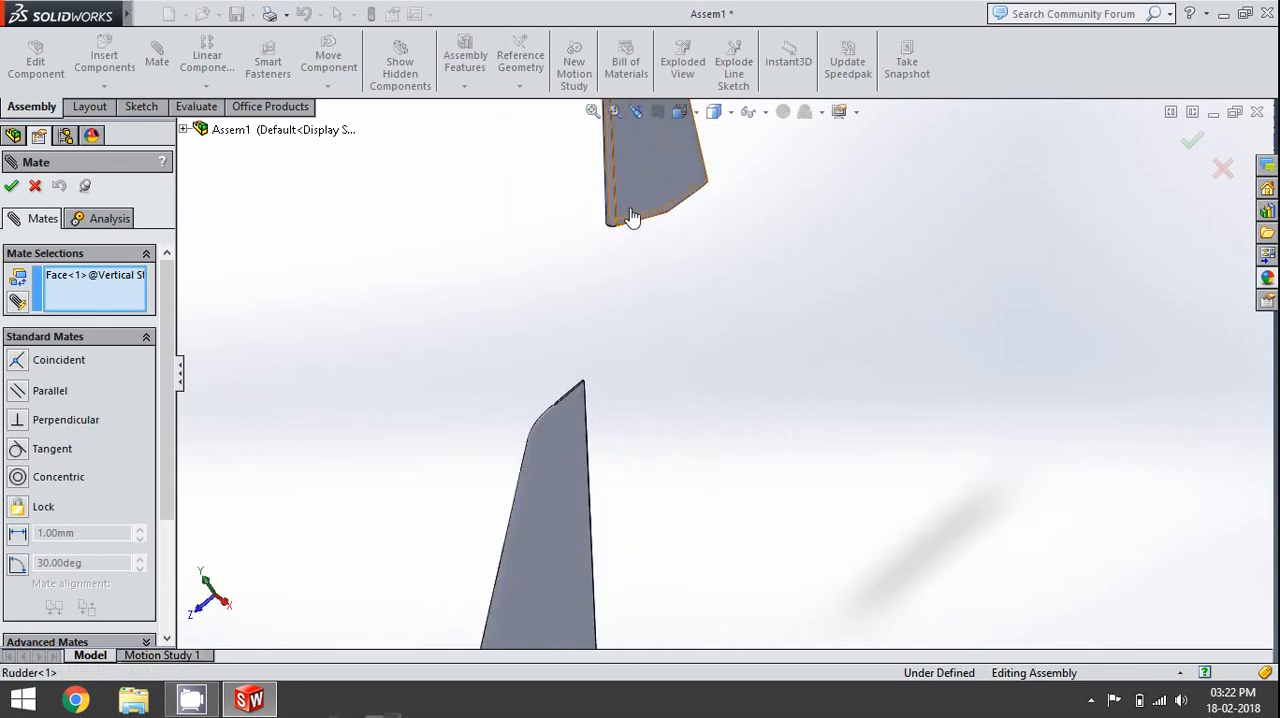
pyautogui.moveTo(634, 221); pyautogui.dragTo(671, 77, button='middle')
pyautogui.scroll(-6, 632, 224)
pyautogui.scroll(-8, 723, 257)
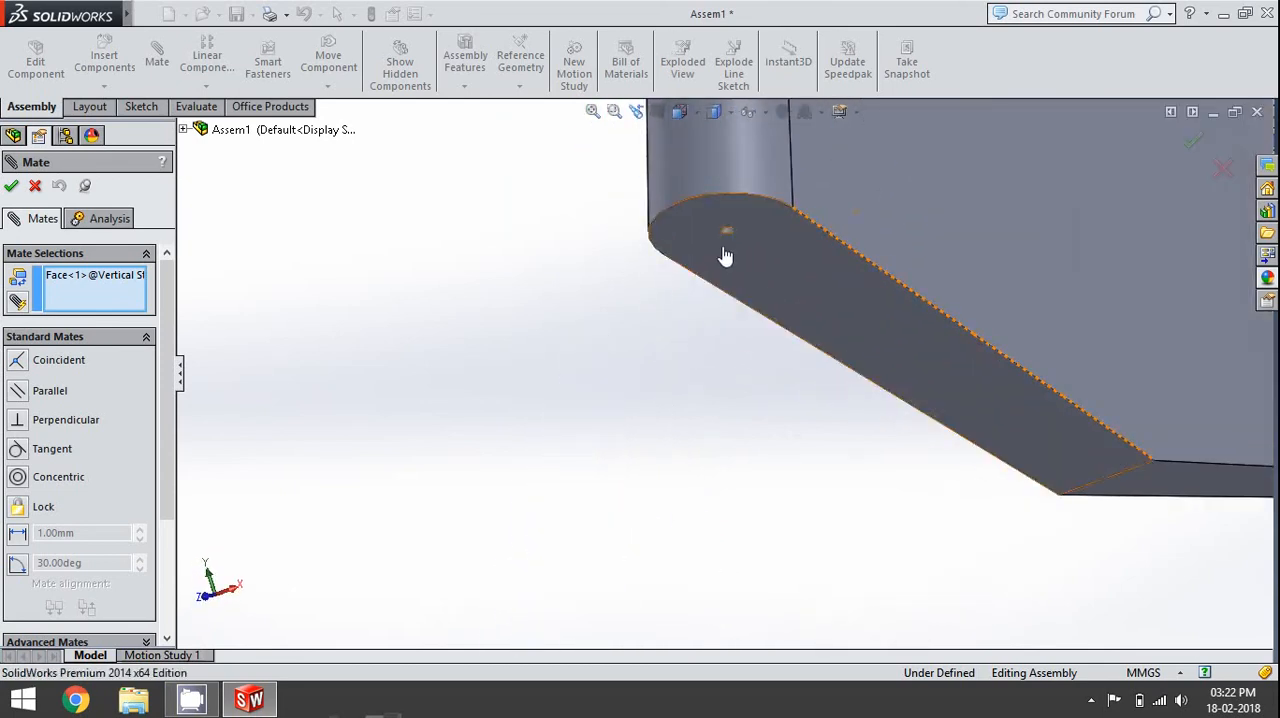
pyautogui.click(670, 241)
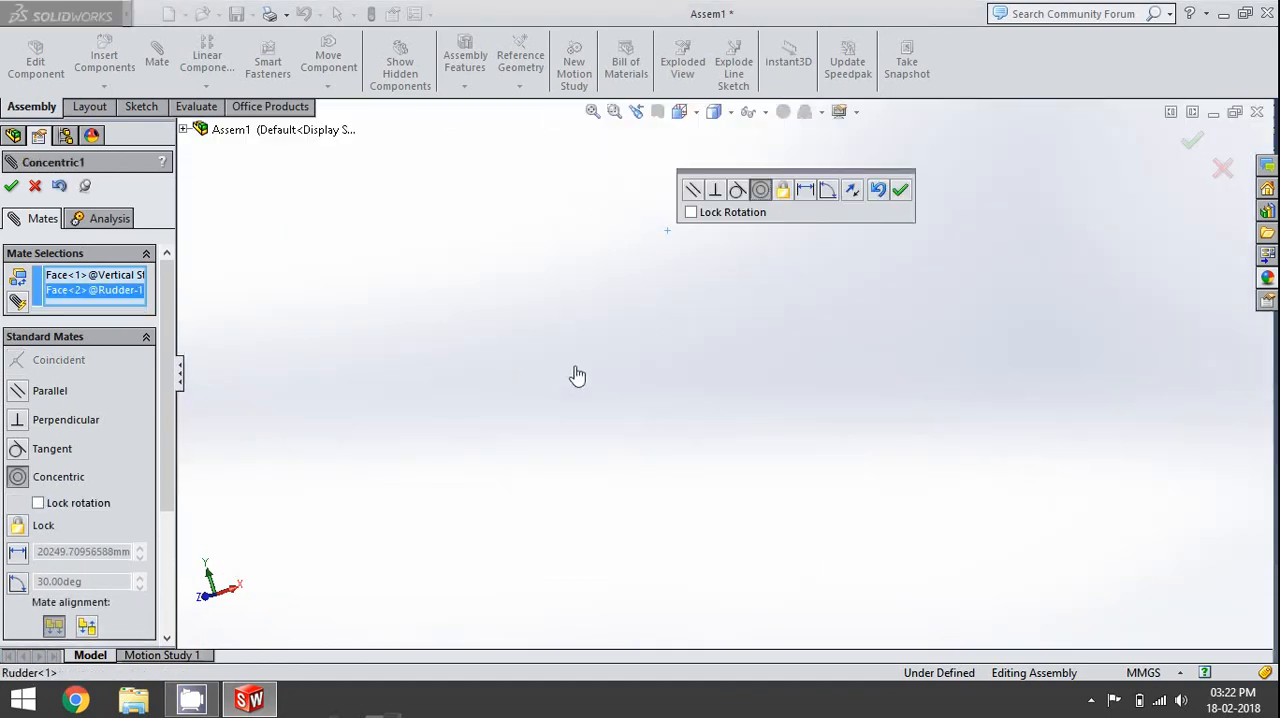
pyautogui.click(11, 185)
# - Finish mating and move the rudder slightly to check its remaining freedom along the hinge pin axis
pyautogui.scroll(5, 760, 430)
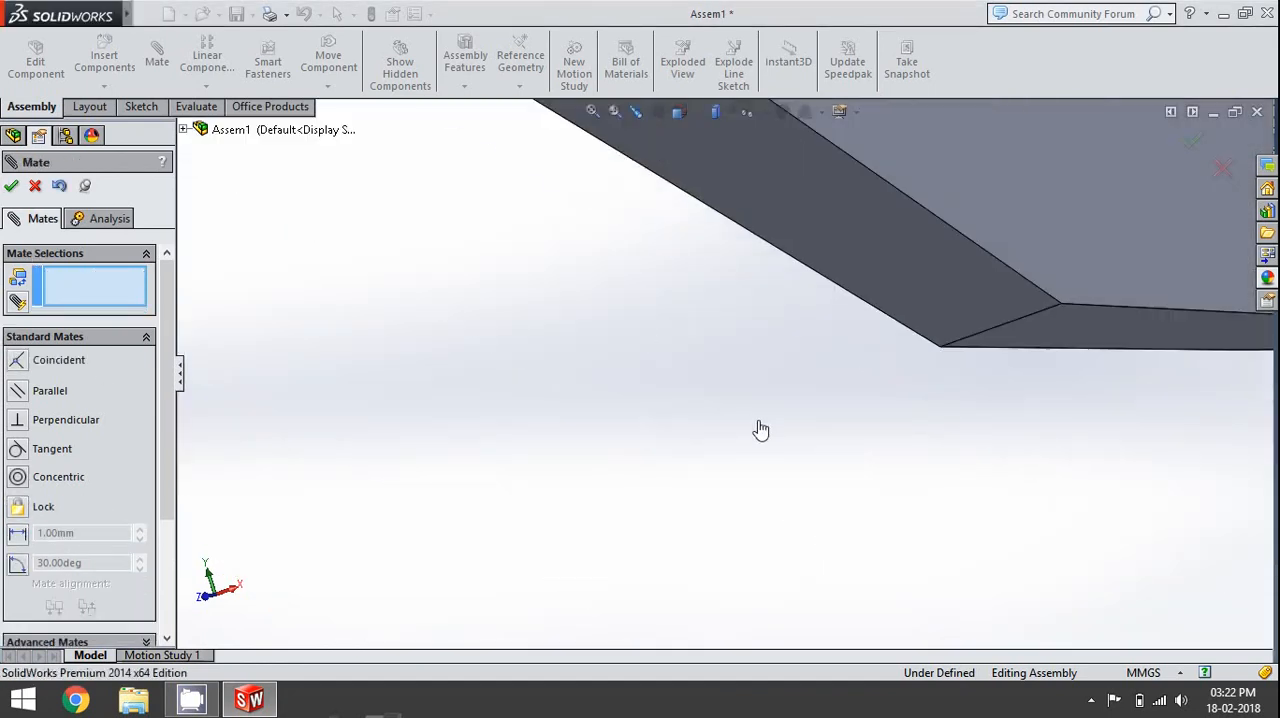
pyautogui.scroll(9, 761, 430)
pyautogui.moveTo(761, 430); pyautogui.dragTo(638, 568, button='middle')
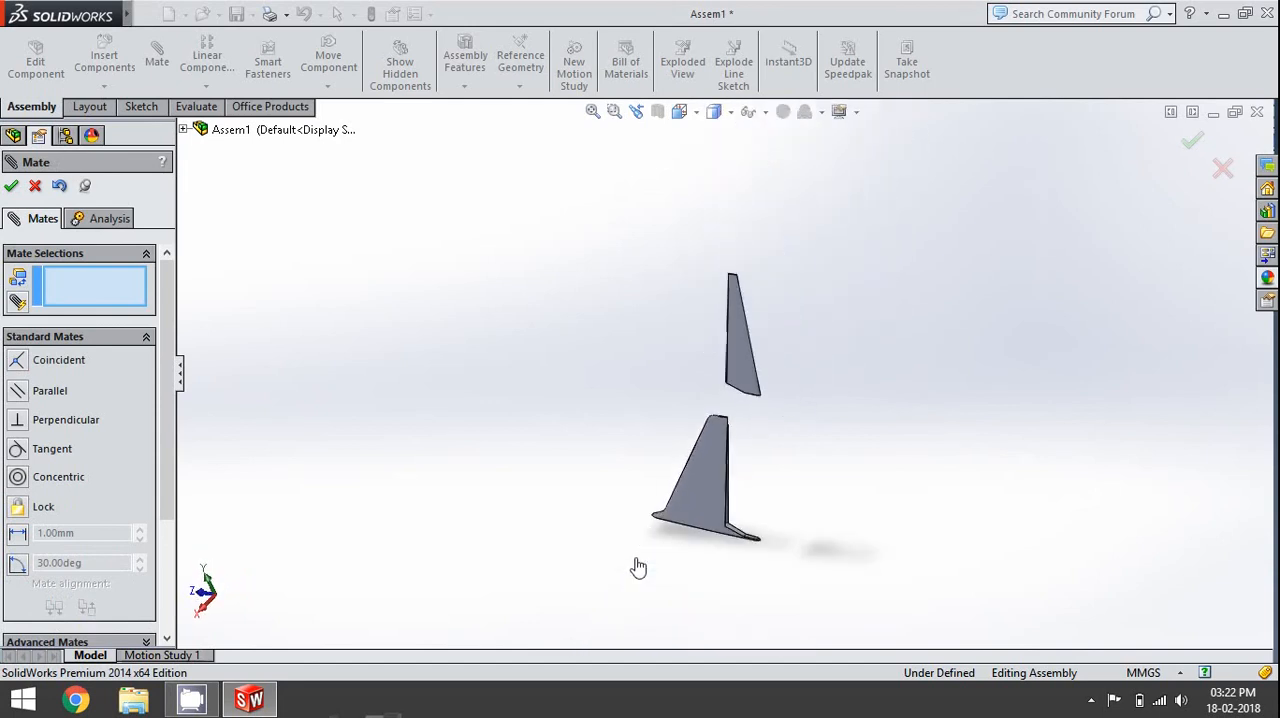
pyautogui.scroll(-3, 750, 370)
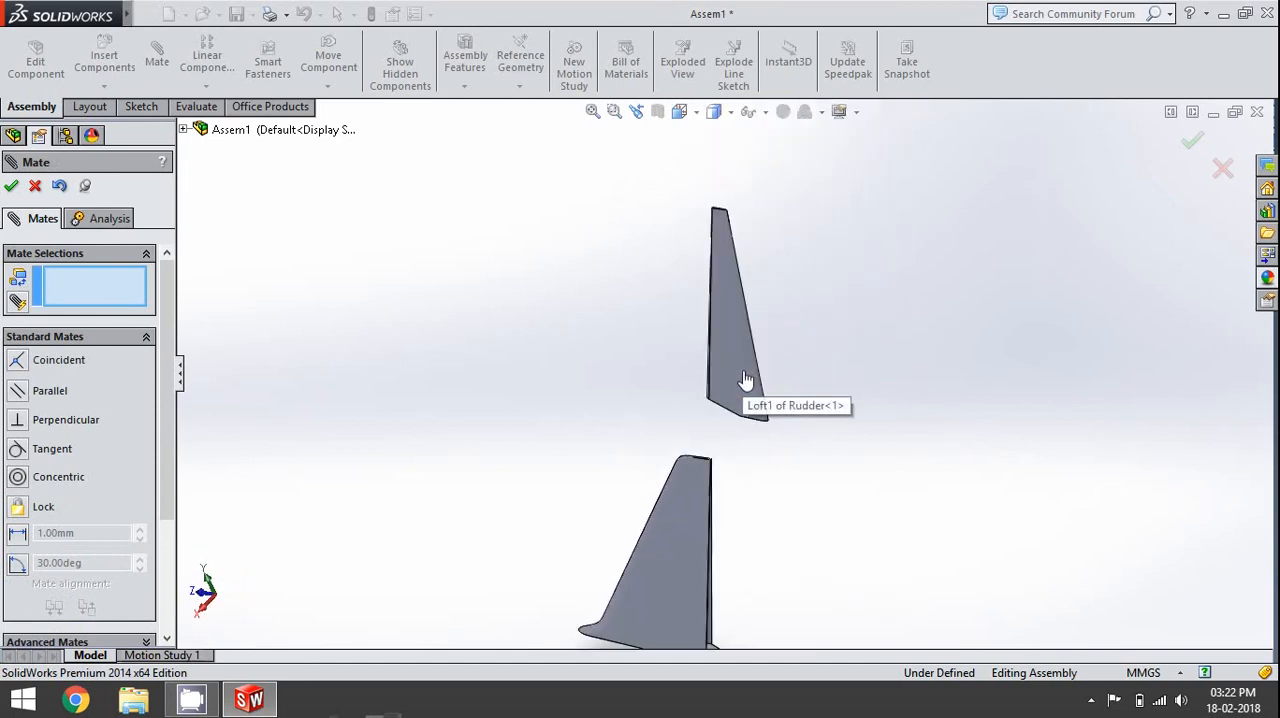
pyautogui.moveTo(753, 398)
pyautogui.mouseDown(button='right')
pyautogui.moveTo(686, 403)
pyautogui.moveTo(666, 326)
pyautogui.moveTo(796, 290)
pyautogui.moveTo(756, 373)
pyautogui.mouseUp(button='right')
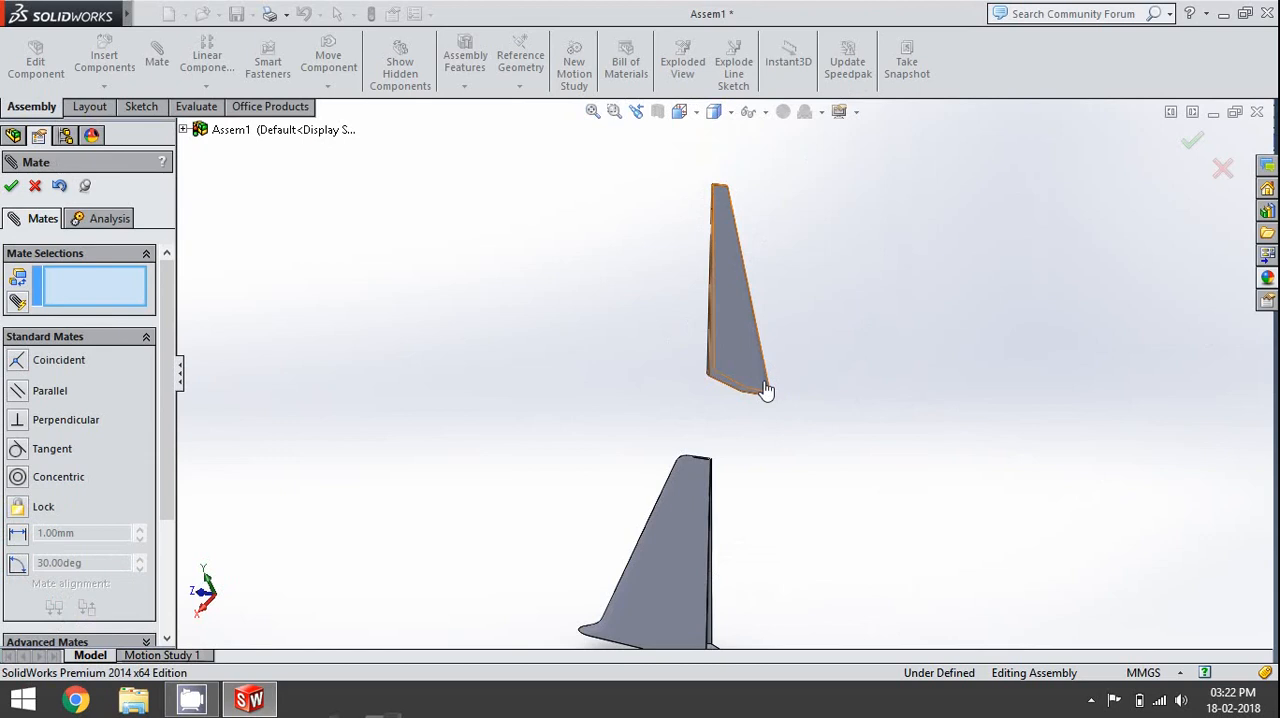
pyautogui.press('Escape')
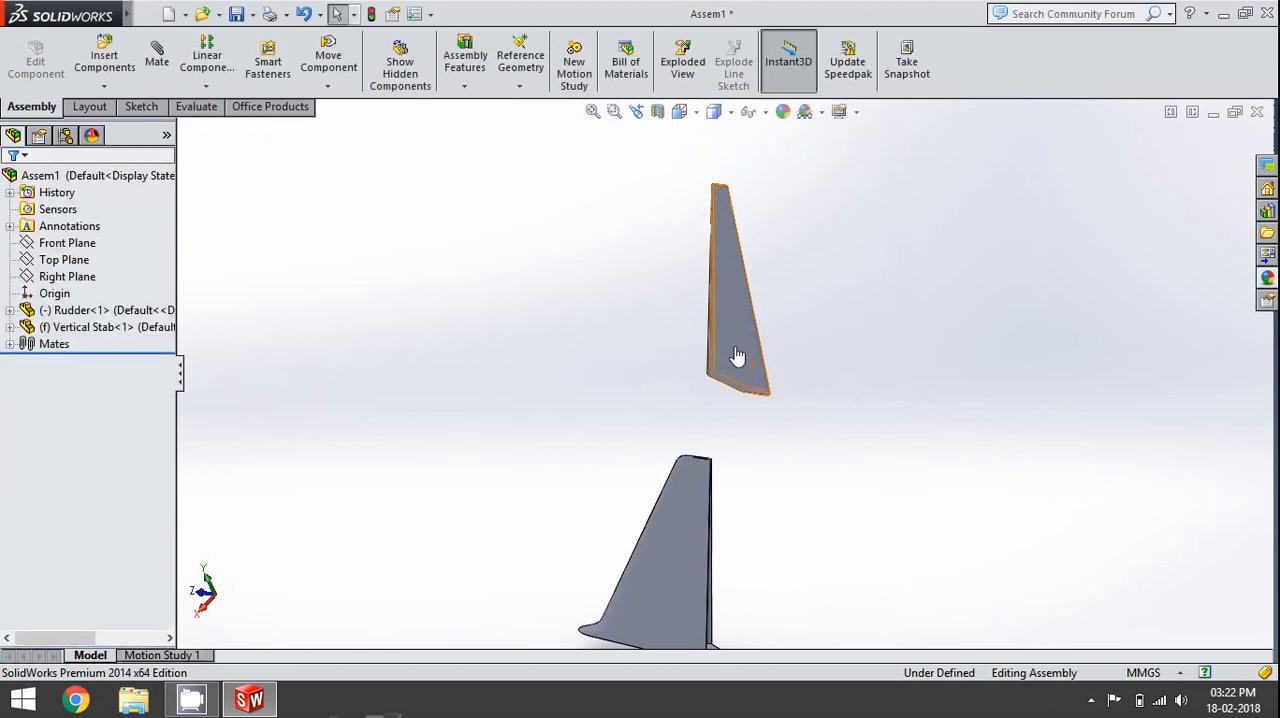
pyautogui.moveTo(760, 374)
pyautogui.mouseDown()
pyautogui.moveTo(782, 358)
pyautogui.moveTo(726, 369)
pyautogui.moveTo(763, 381)
pyautogui.mouseUp()
pyautogui.press('Escape')
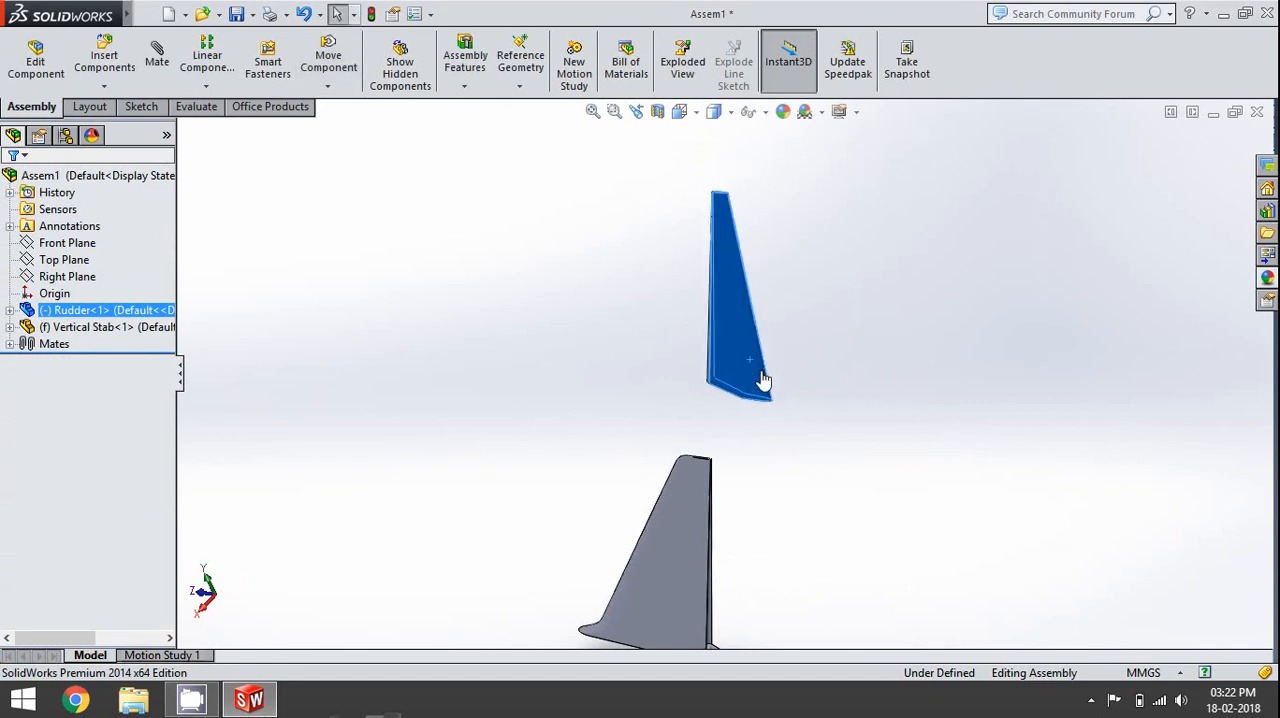
# - Examine the key notch in the vertical stabilizer's hinge pin and select one of its flat faces
pyautogui.moveTo(735, 470); pyautogui.dragTo(812, 612, button='middle')
pyautogui.scroll(-10, 812, 612)
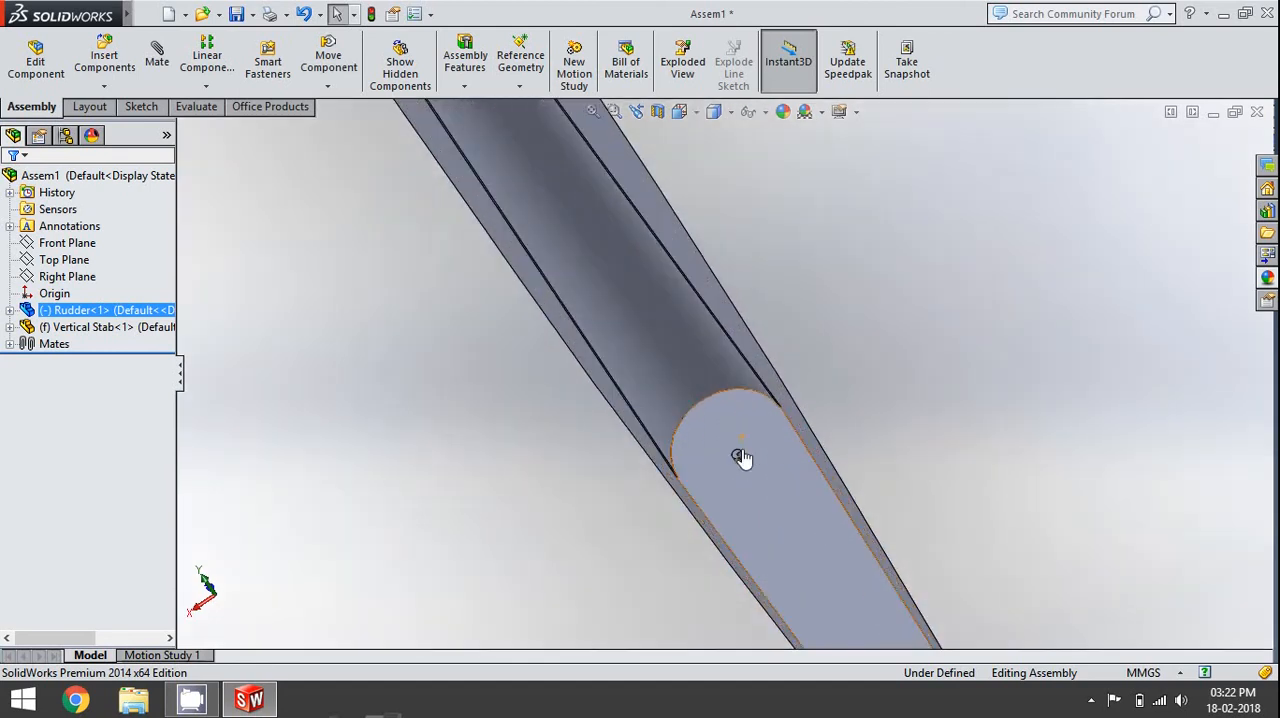
pyautogui.scroll(-7, 757, 500)
pyautogui.moveTo(709, 366); pyautogui.dragTo(689, 420, button='middle')
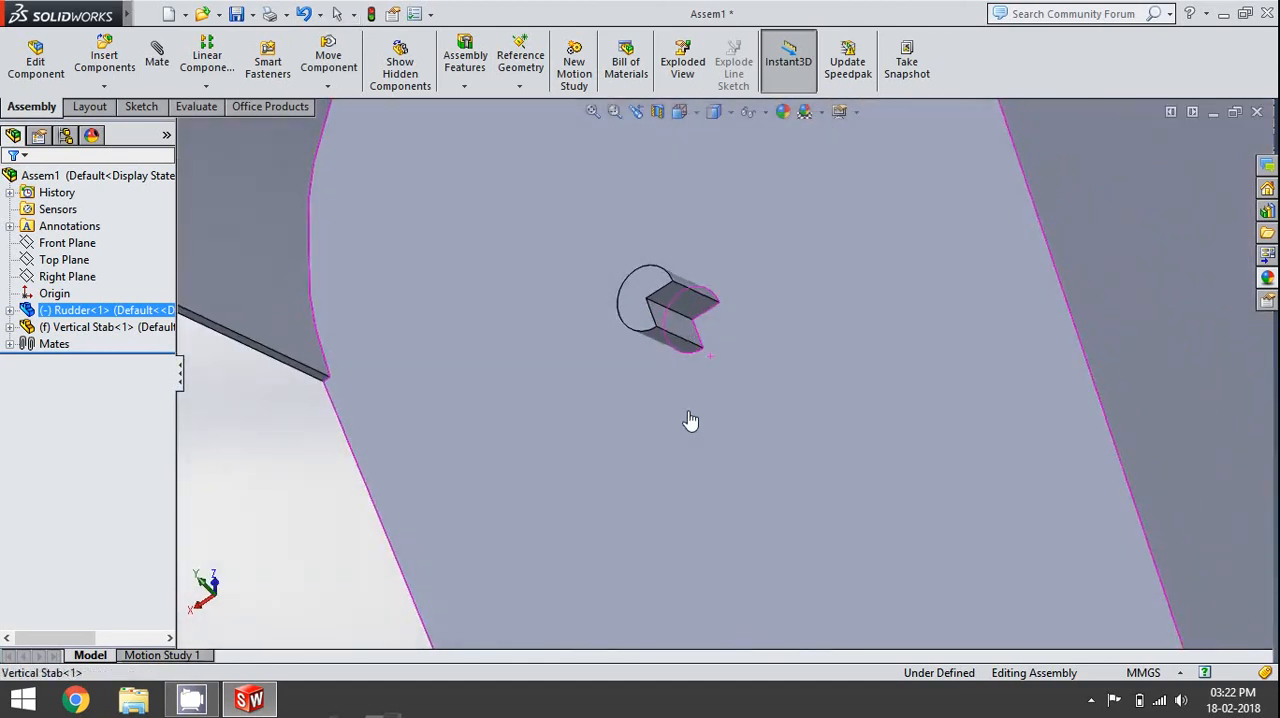
pyautogui.click(689, 332)
pyautogui.scroll(5, 722, 462)
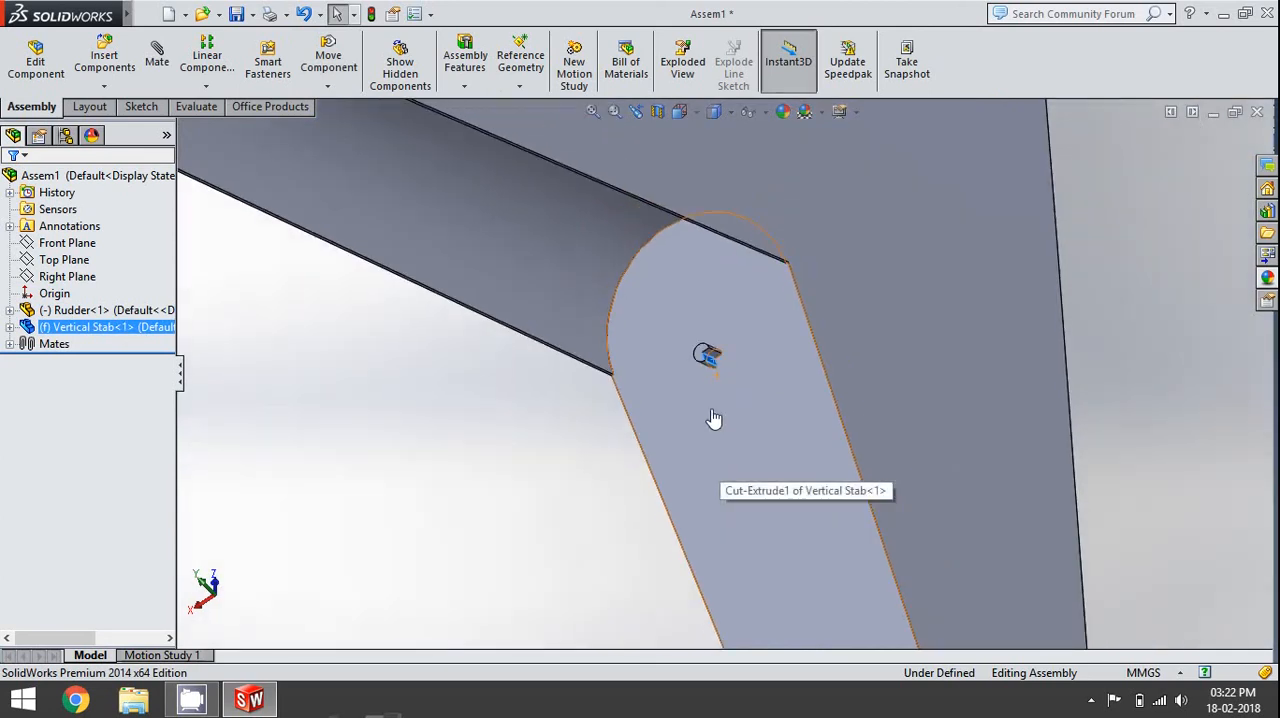
pyautogui.scroll(8, 706, 376)
# - Start a new mate with the flat key face inside the rudder's hole as its first selection
pyautogui.moveTo(706, 371); pyautogui.dragTo(576, 108, button='middle')
pyautogui.scroll(5, 613, 246)
pyautogui.moveTo(661, 272)
pyautogui.mouseDown(button='middle')
pyautogui.moveTo(683, 191)
pyautogui.moveTo(659, 287)
pyautogui.mouseUp(button='middle')
pyautogui.scroll(-12, 659, 287)
pyautogui.moveTo(806, 278); pyautogui.dragTo(694, 386, button='middle')
pyautogui.scroll(-5, 666, 391)
pyautogui.click(666, 390)
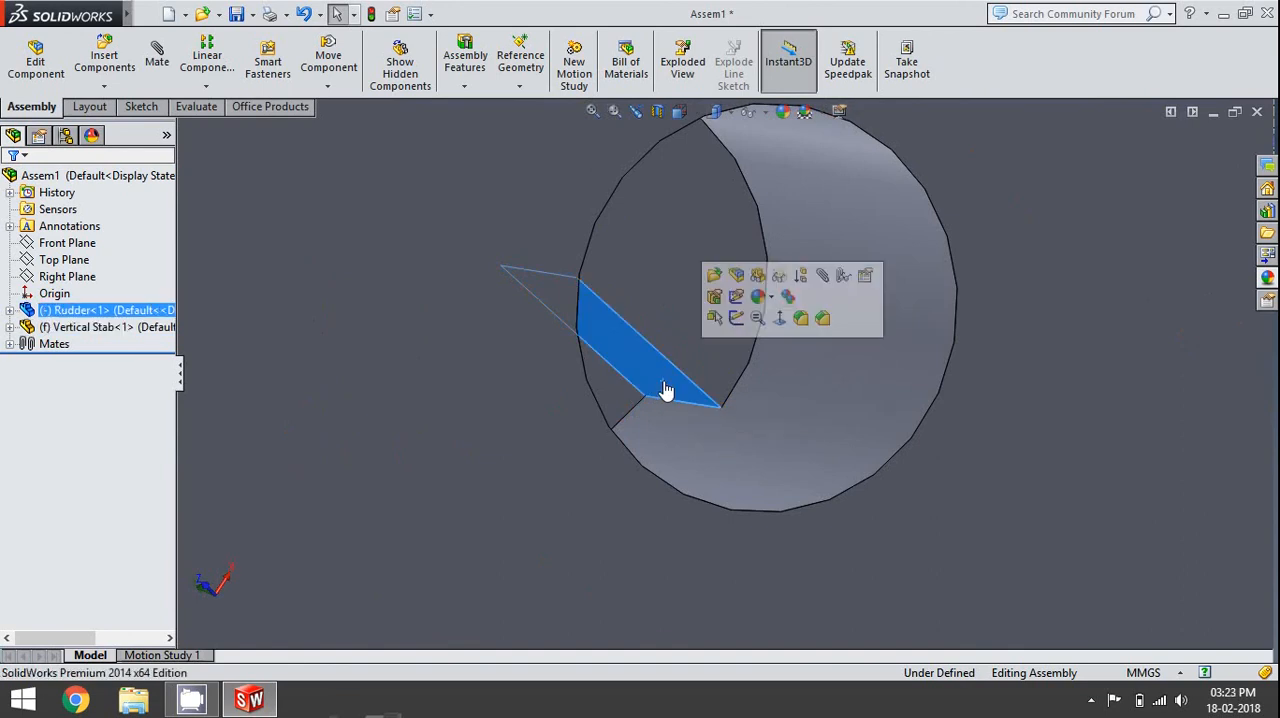
pyautogui.scroll(14, 666, 391)
pyautogui.moveTo(730, 326); pyautogui.dragTo(577, 506, button='middle')
pyautogui.click(157, 58)
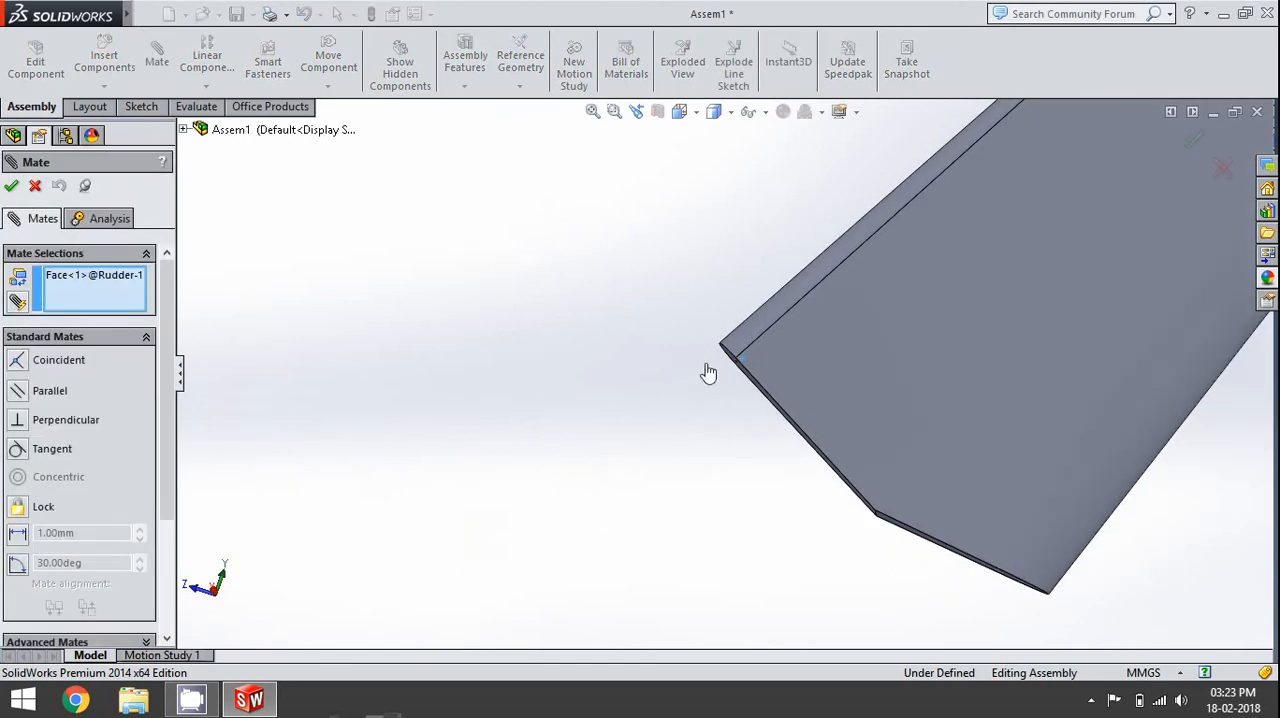
# - Add the flat notch face of the vertical stabilizer's hinge pin as the mate's second selection
pyautogui.scroll(-5, 743, 366)
pyautogui.scroll(-3, 765, 370)
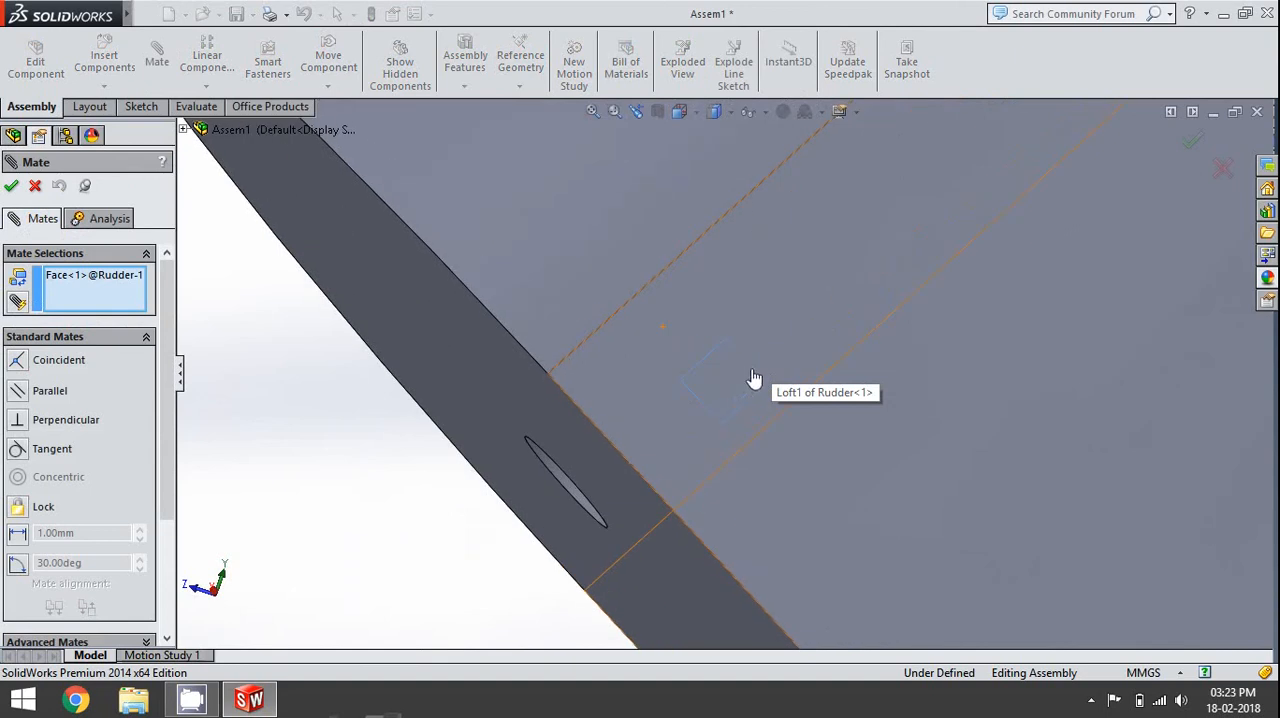
pyautogui.scroll(10, 741, 405)
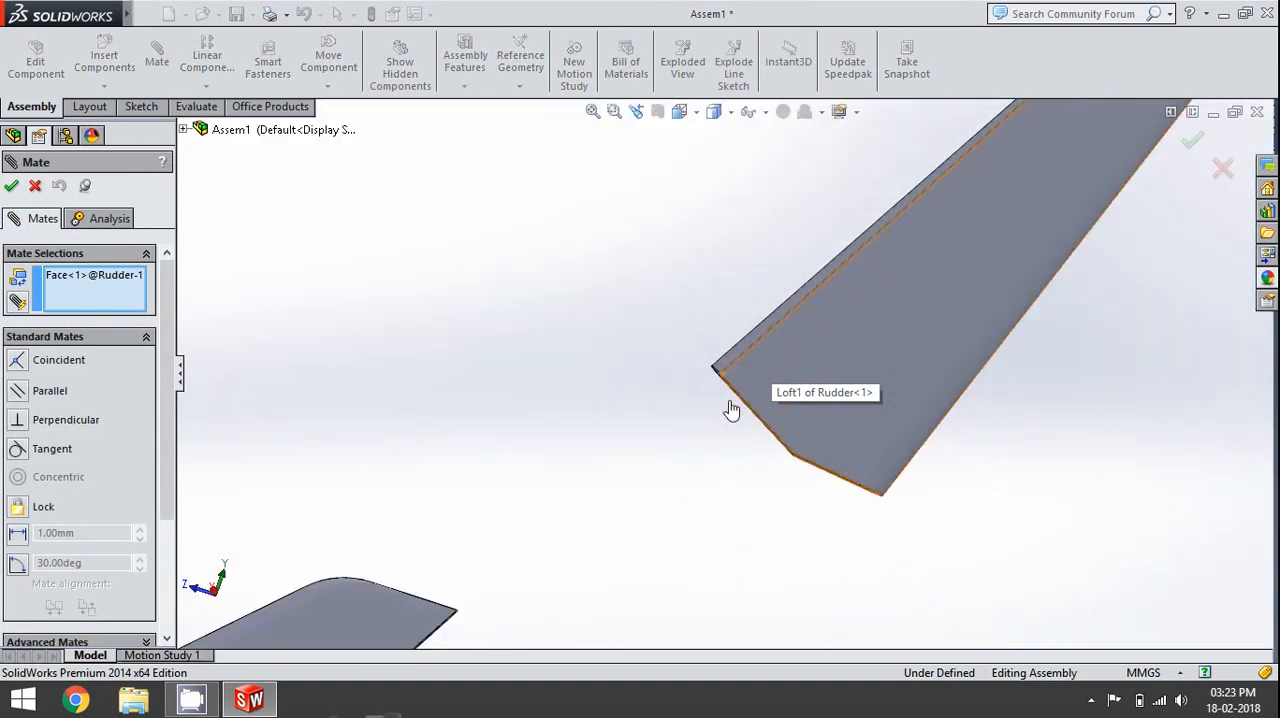
pyautogui.moveTo(623, 514); pyautogui.dragTo(620, 617, button='middle')
pyautogui.scroll(-15, 621, 617)
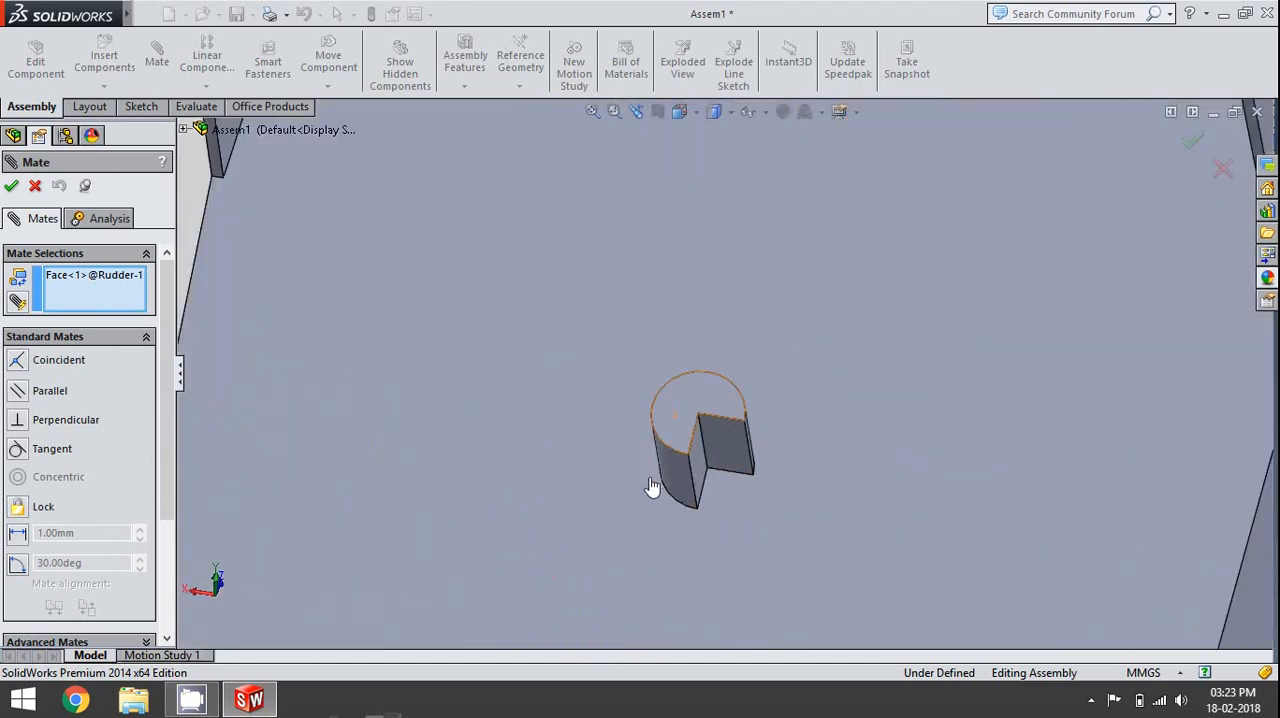
pyautogui.click(703, 474)
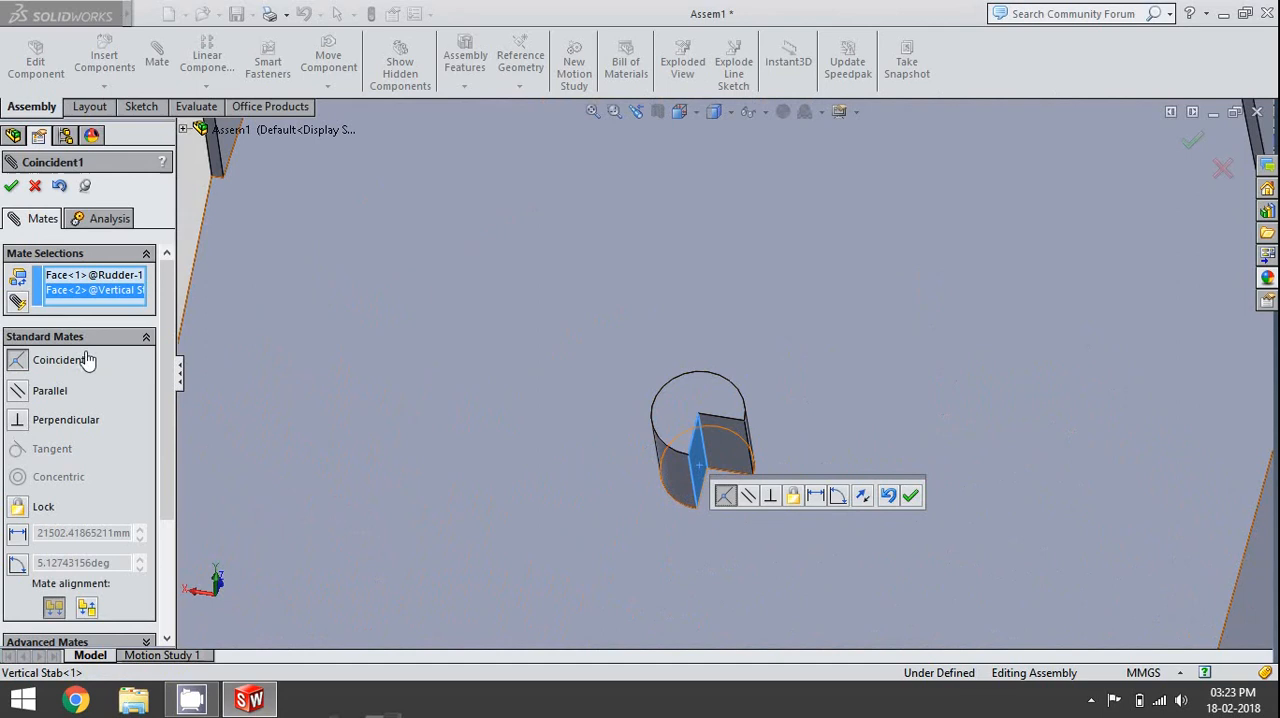
# - Change the mate to an advanced angle limit mate and set its maximum to 30 degrees
pyautogui.click(148, 344)
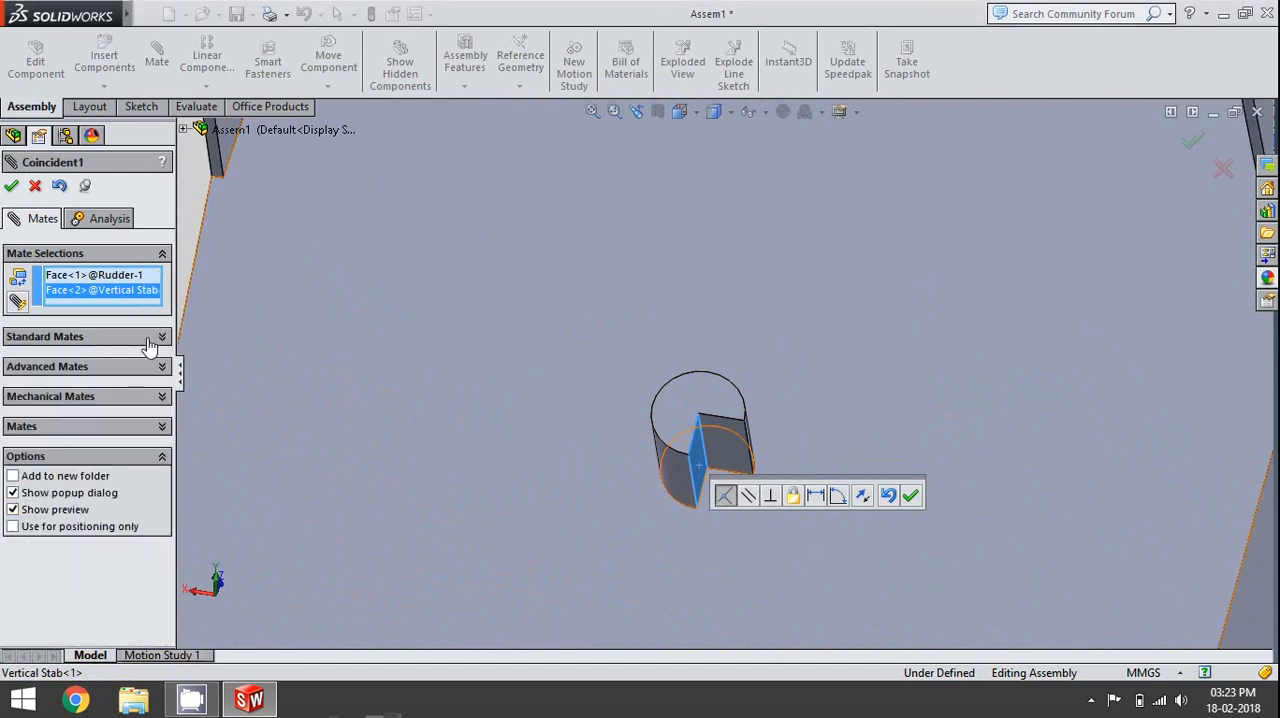
pyautogui.click(152, 366)
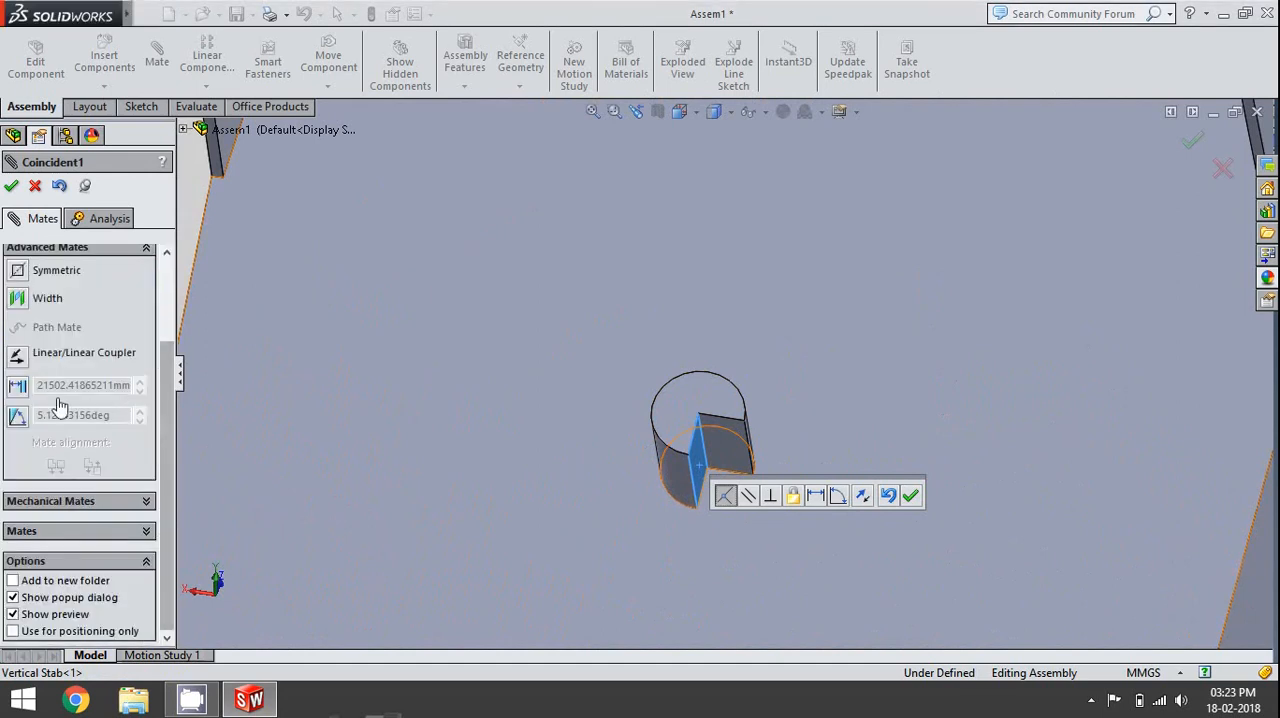
pyautogui.click(17, 416)
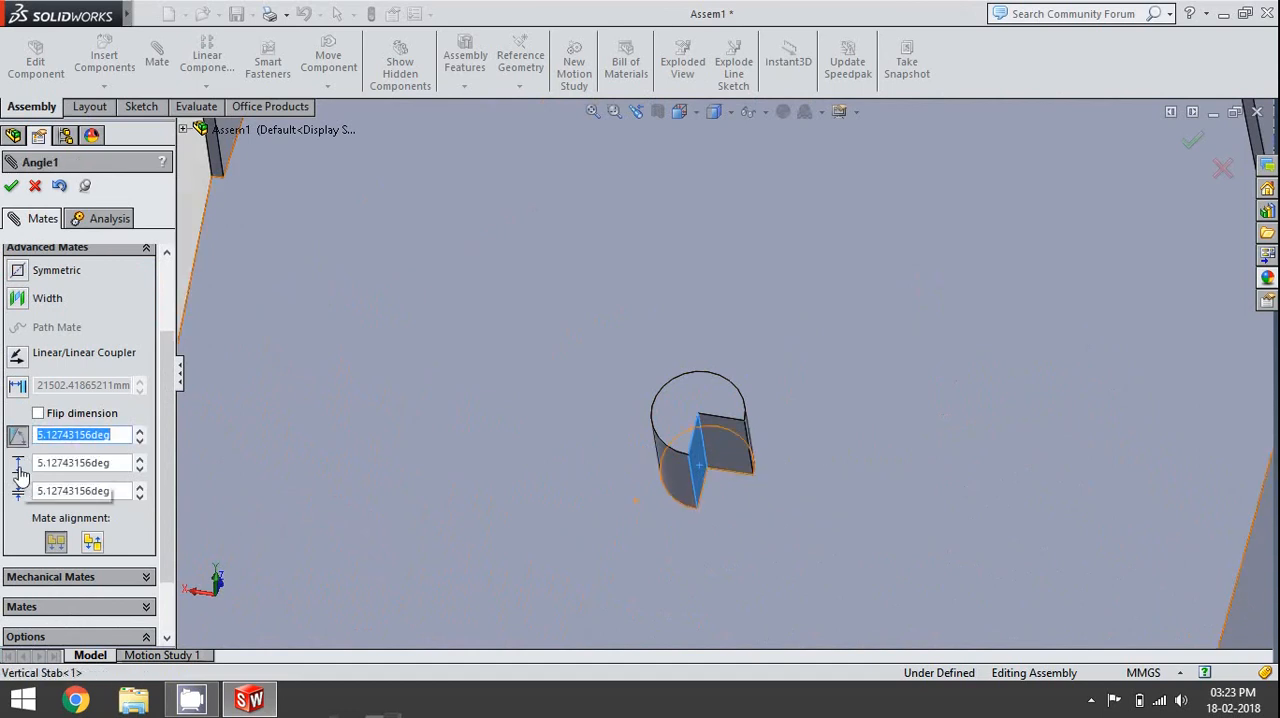
pyautogui.scroll(-5, 580, 450)
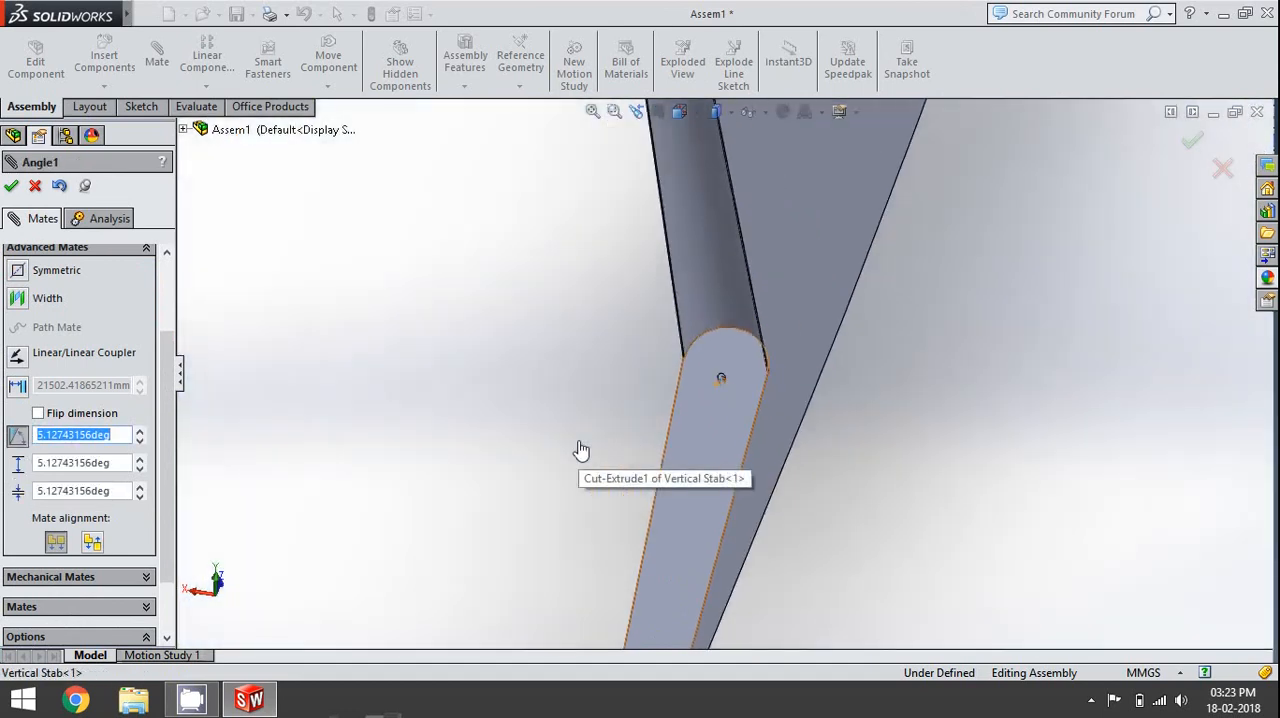
pyautogui.scroll(6, 580, 450)
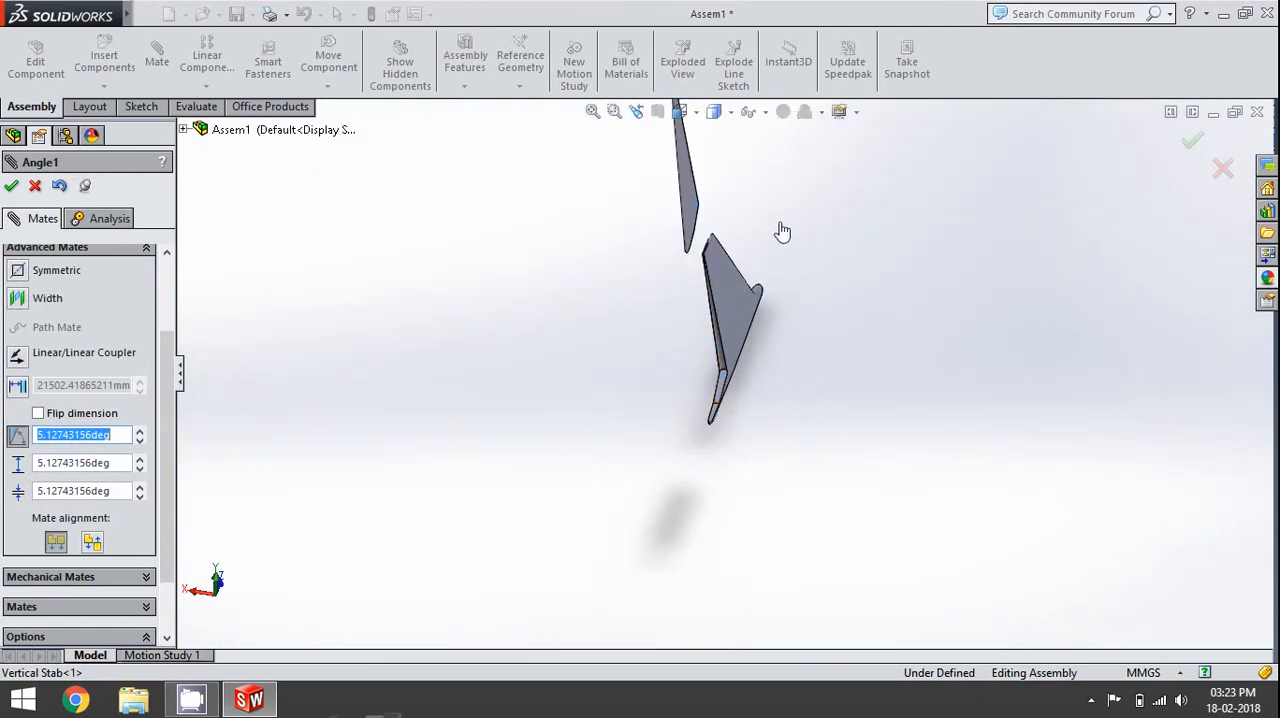
pyautogui.click(123, 466)
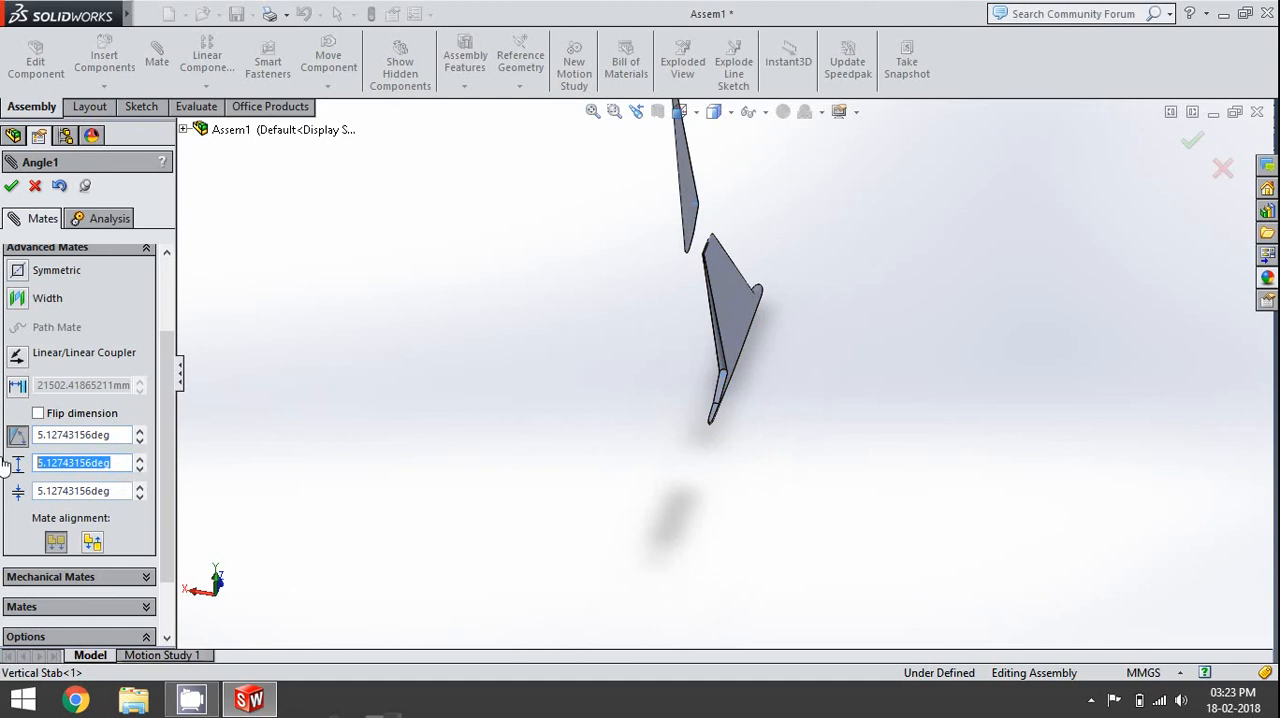
pyautogui.write('30')
pyautogui.press('Return')
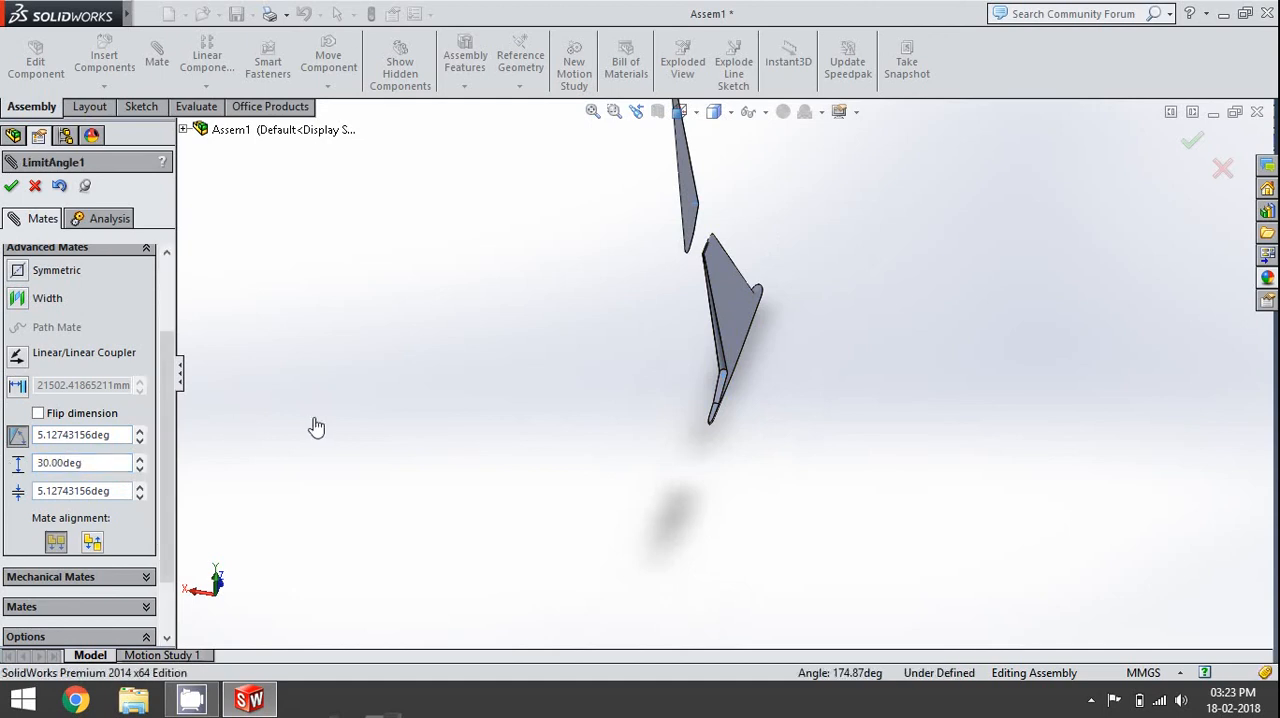
# - Set the limit angle's minimum to -30 degrees, apply the mate and finish mating
pyautogui.scroll(-3, 725, 228)
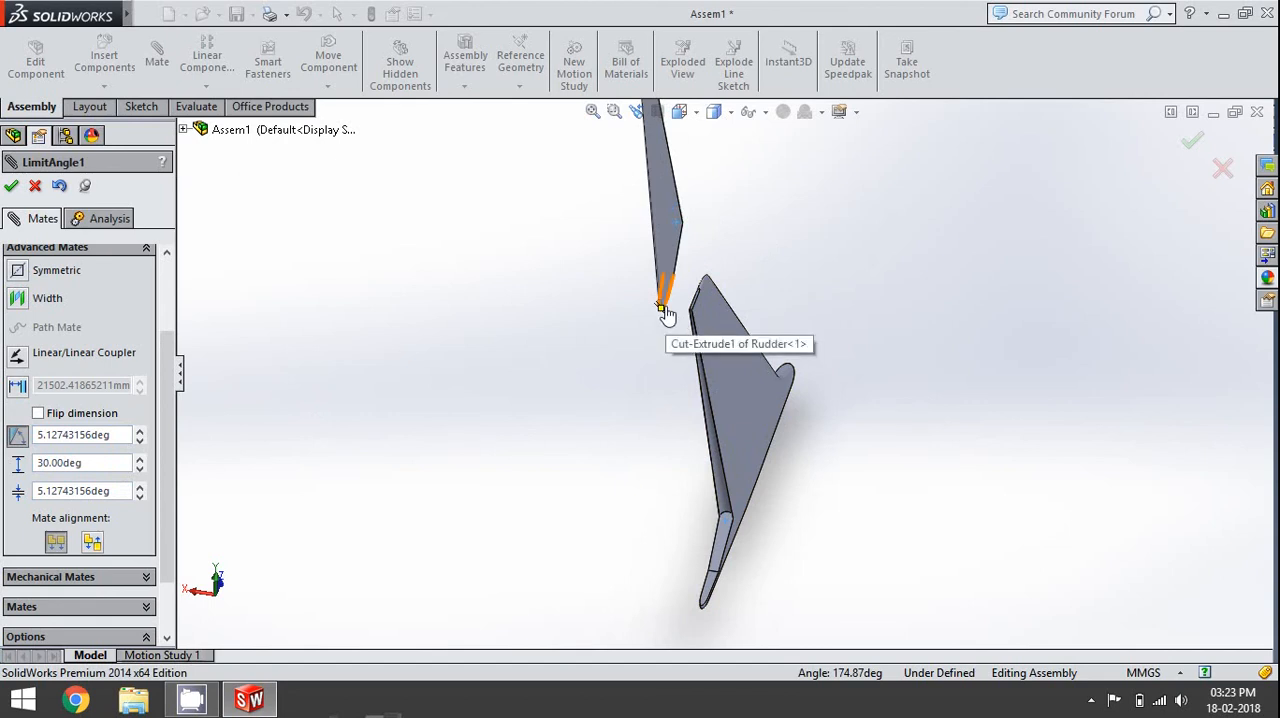
pyautogui.moveTo(666, 313); pyautogui.dragTo(659, 322)
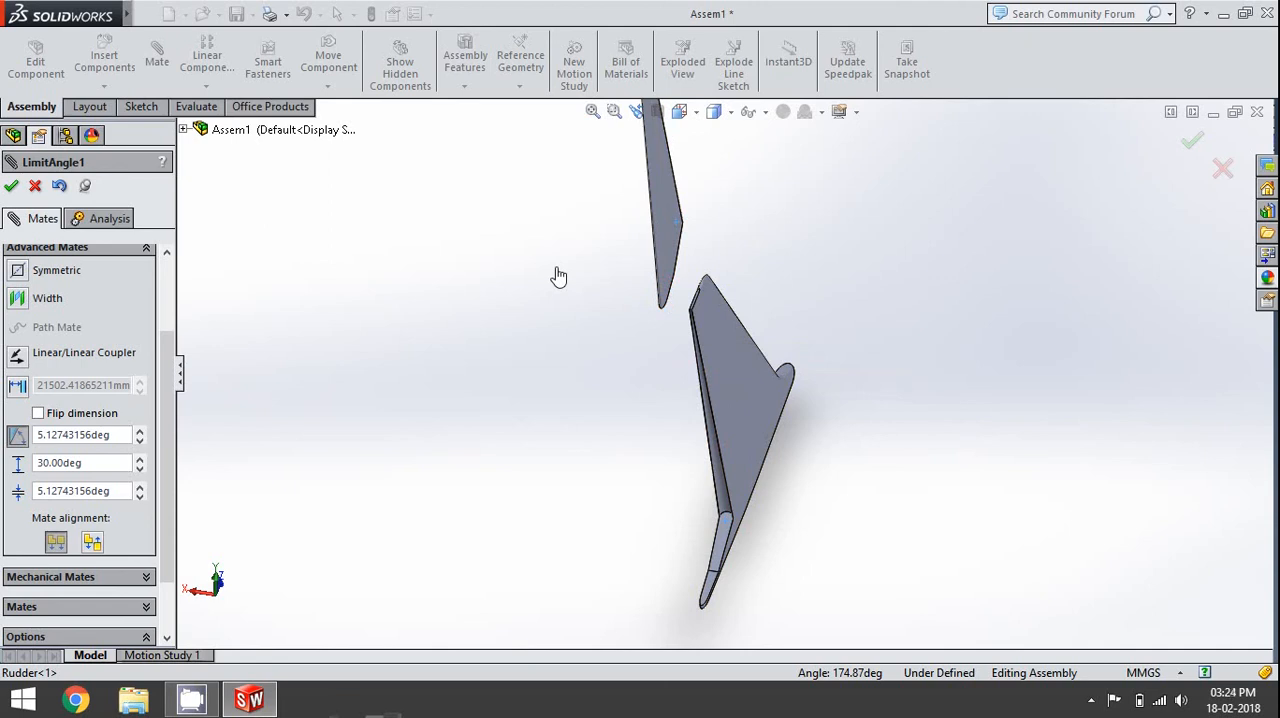
pyautogui.moveTo(120, 491); pyautogui.dragTo(35, 485)
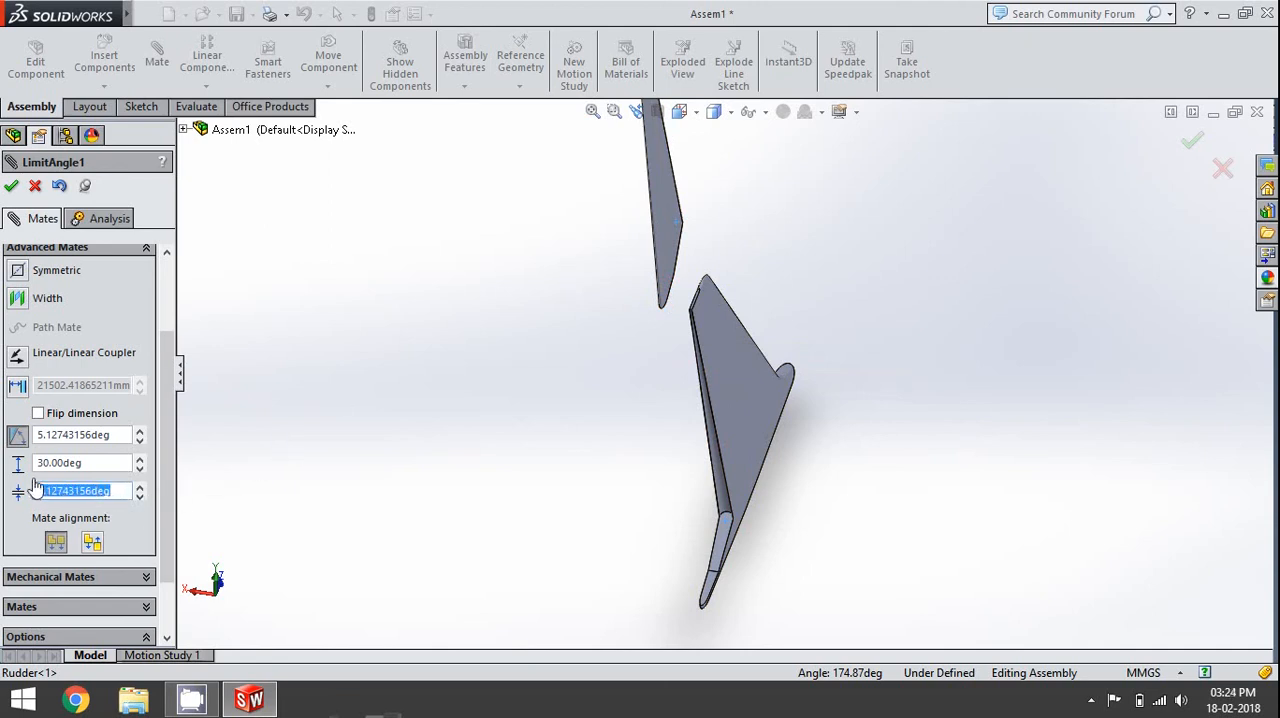
pyautogui.press('BackSpace')
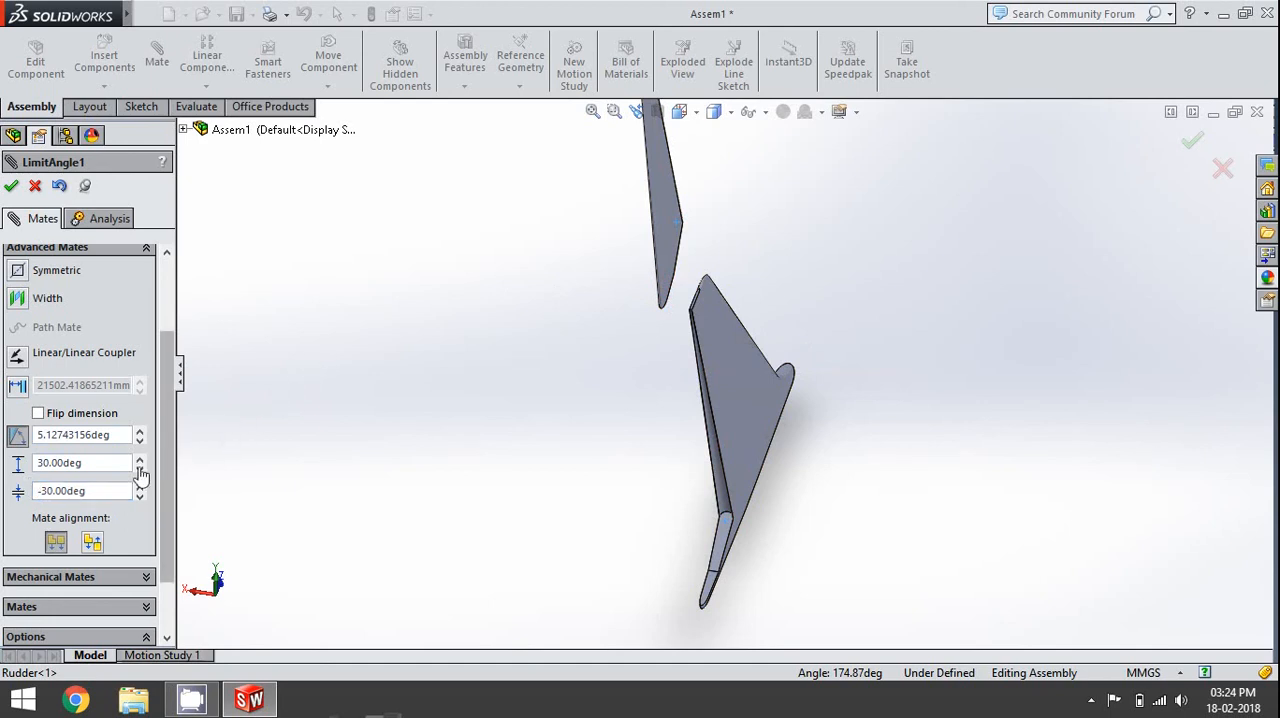
pyautogui.click(11, 187)
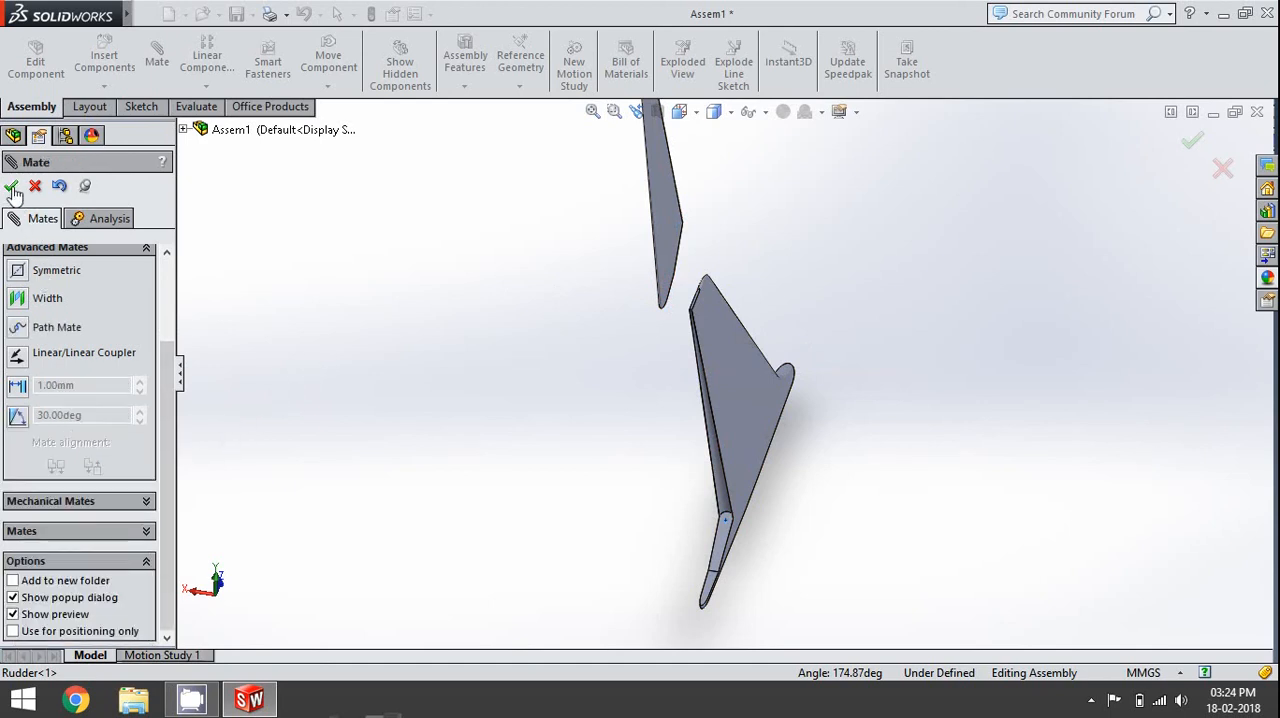
pyautogui.click(11, 187)
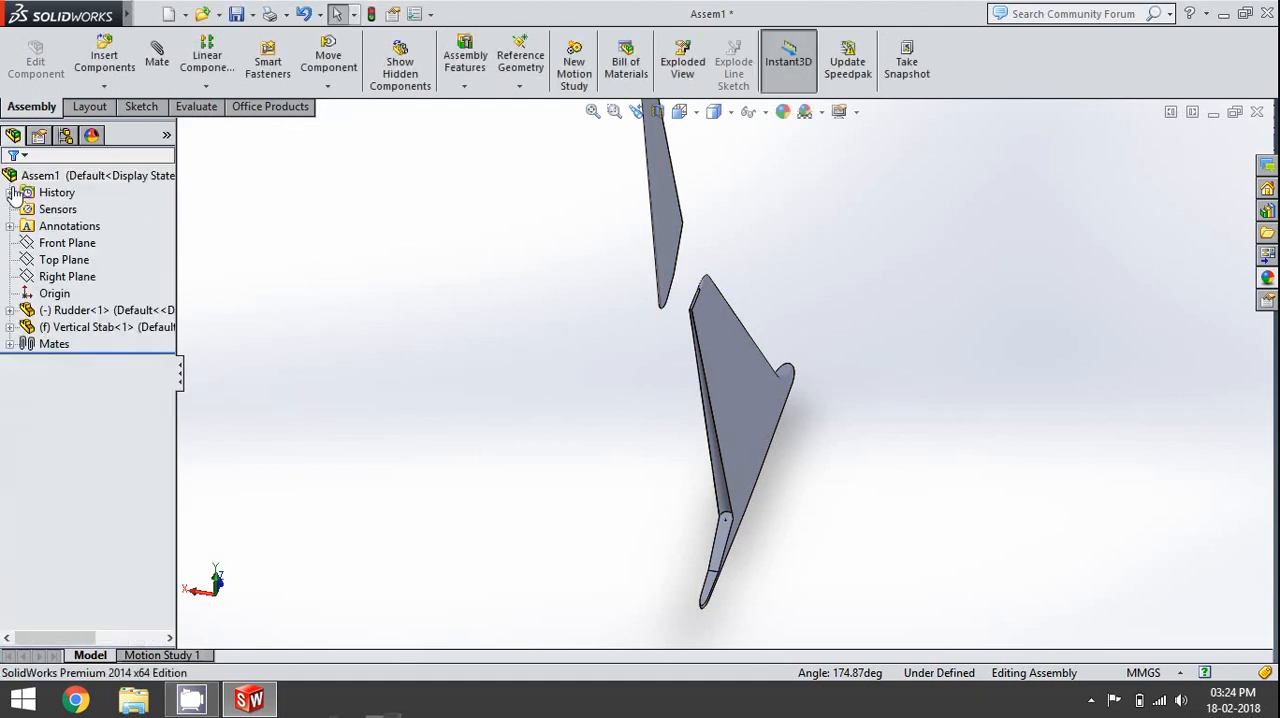
# - Move the rudder to test how it behaves with the angle limit applied
pyautogui.moveTo(660, 300); pyautogui.dragTo(654, 363)
pyautogui.moveTo(654, 363); pyautogui.dragTo(772, 338, button='middle')
pyautogui.scroll(4, 791, 377)
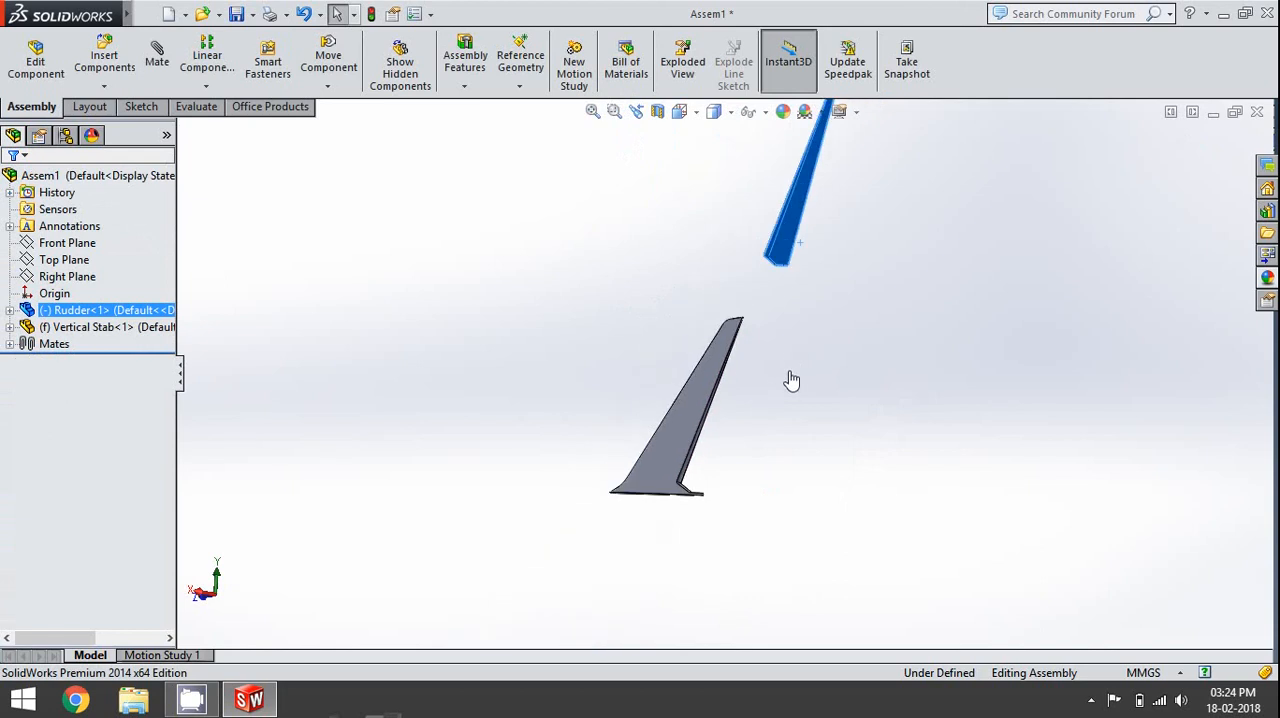
# - Start a mate and select the inner end face of the rudder's keyed hinge hole as the first face
pyautogui.moveTo(791, 380); pyautogui.dragTo(833, 292, button='middle')
pyautogui.moveTo(778, 388); pyautogui.dragTo(807, 291, button='middle')
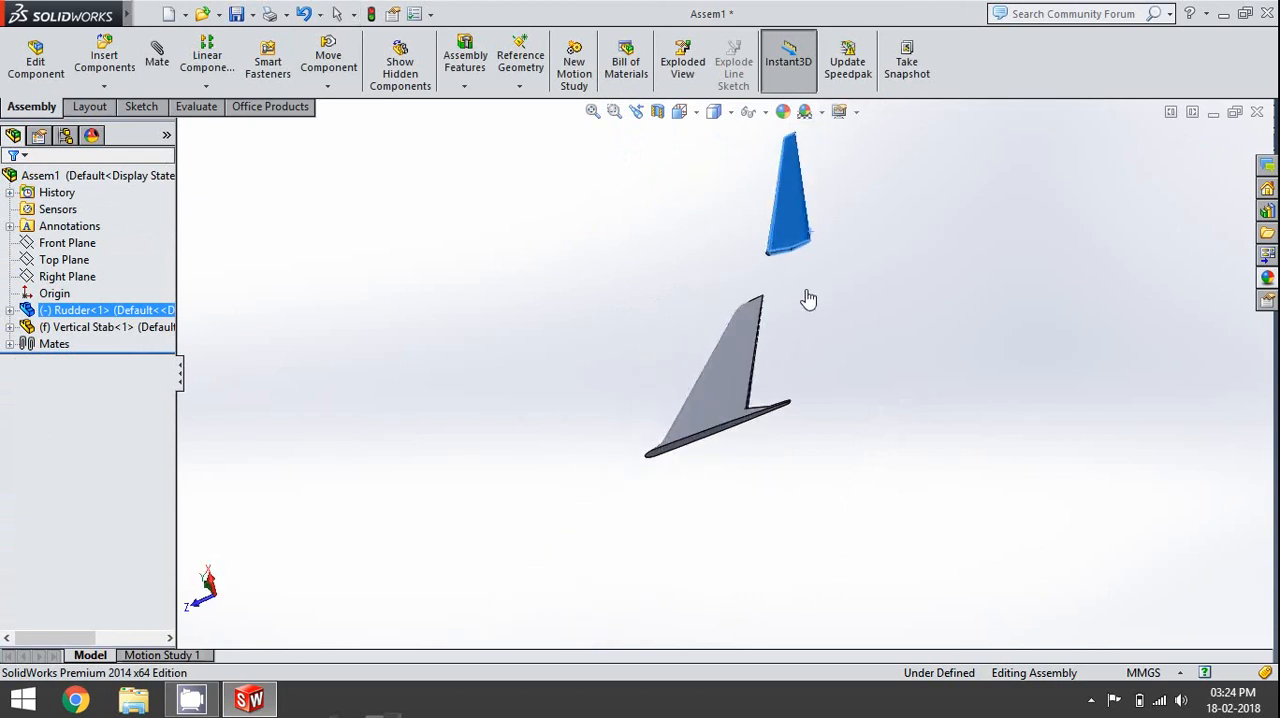
pyautogui.scroll(-6, 808, 262)
pyautogui.click(764, 296)
pyautogui.scroll(-7, 683, 251)
pyautogui.scroll(-8, 692, 300)
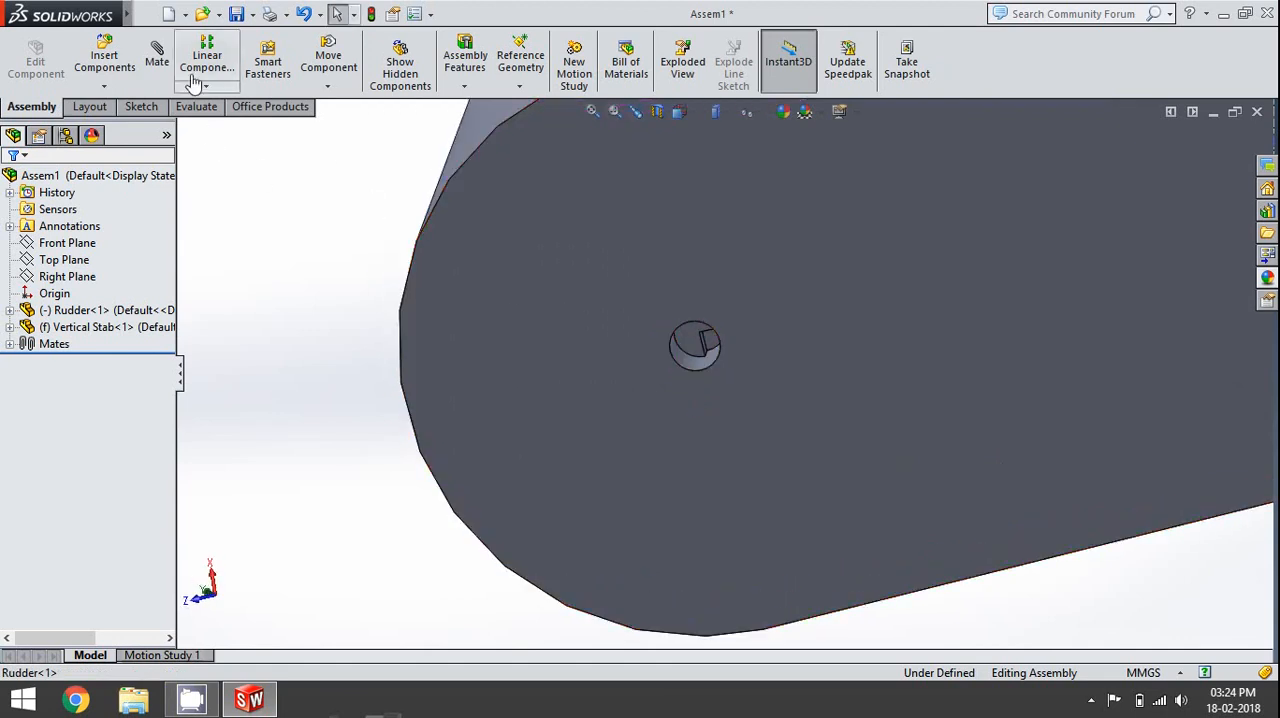
pyautogui.click(157, 55)
pyautogui.click(692, 350)
pyautogui.scroll(10, 774, 517)
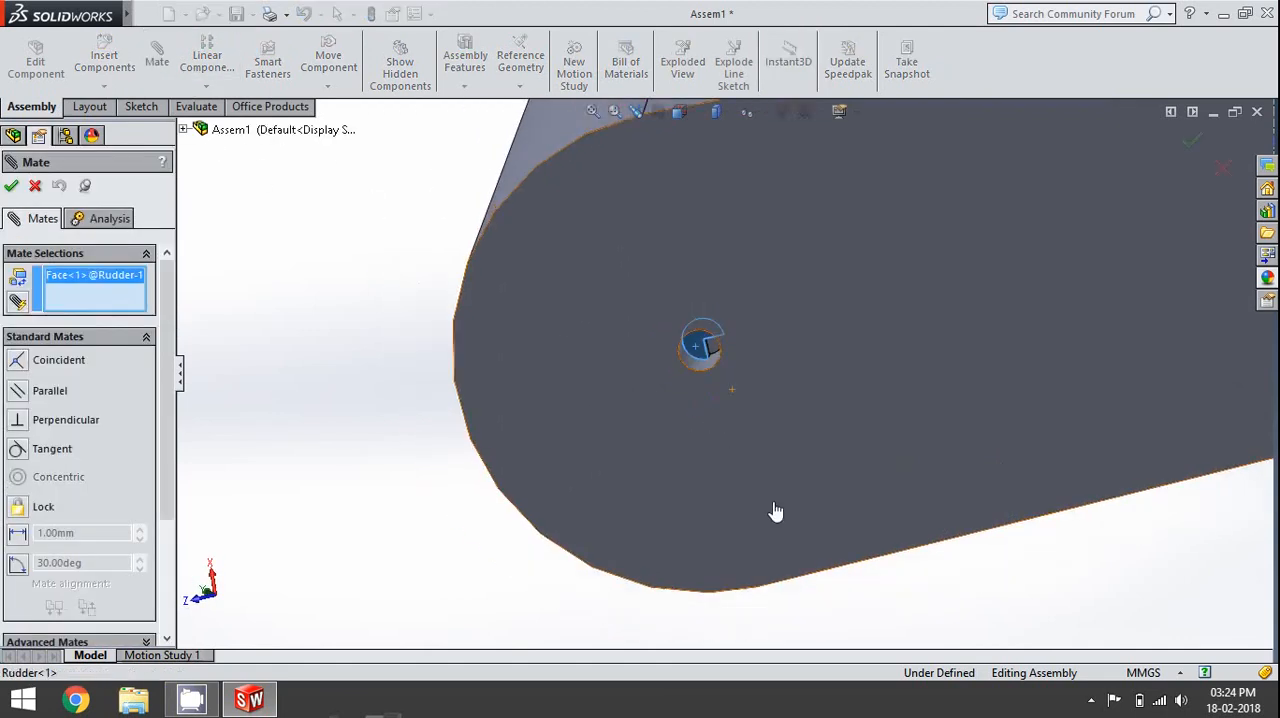
# - Add the notched end face of the vertical stabilizer's hinge pin, apply the coincident mate and finish mating
pyautogui.moveTo(662, 579); pyautogui.dragTo(660, 491, button='middle')
pyautogui.scroll(-8, 690, 463)
pyautogui.scroll(-10, 690, 463)
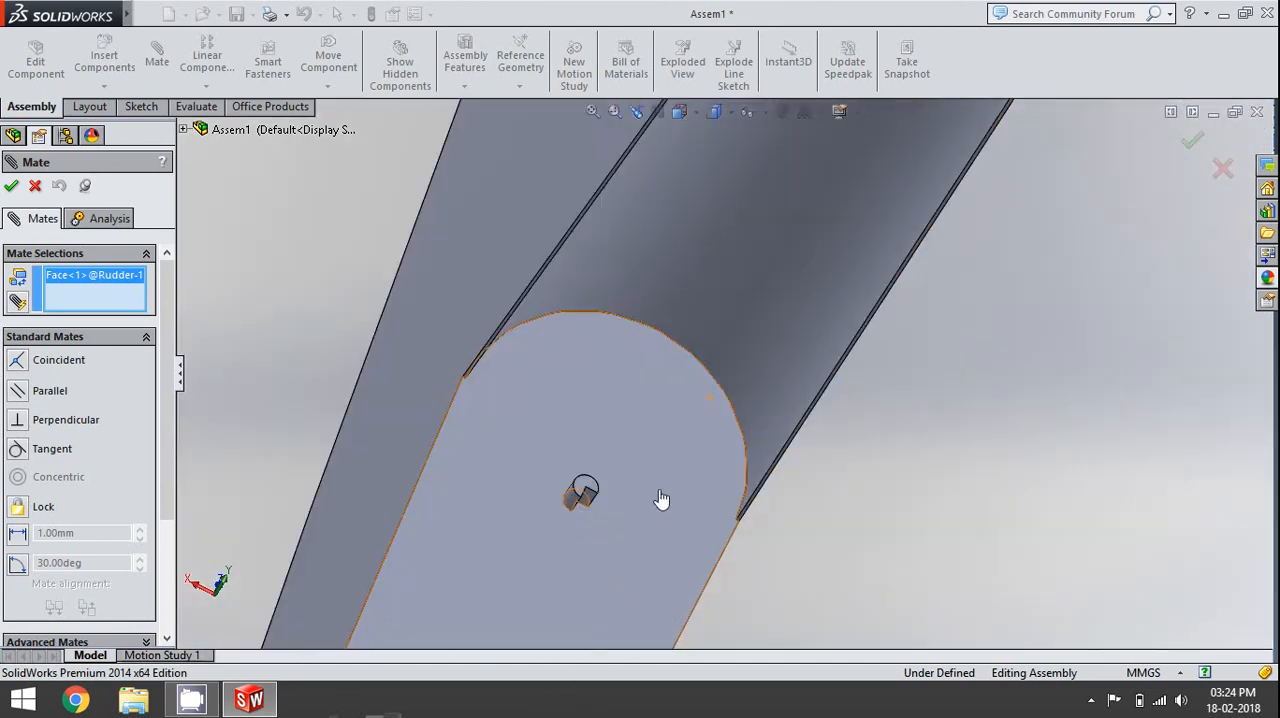
pyautogui.click(533, 463)
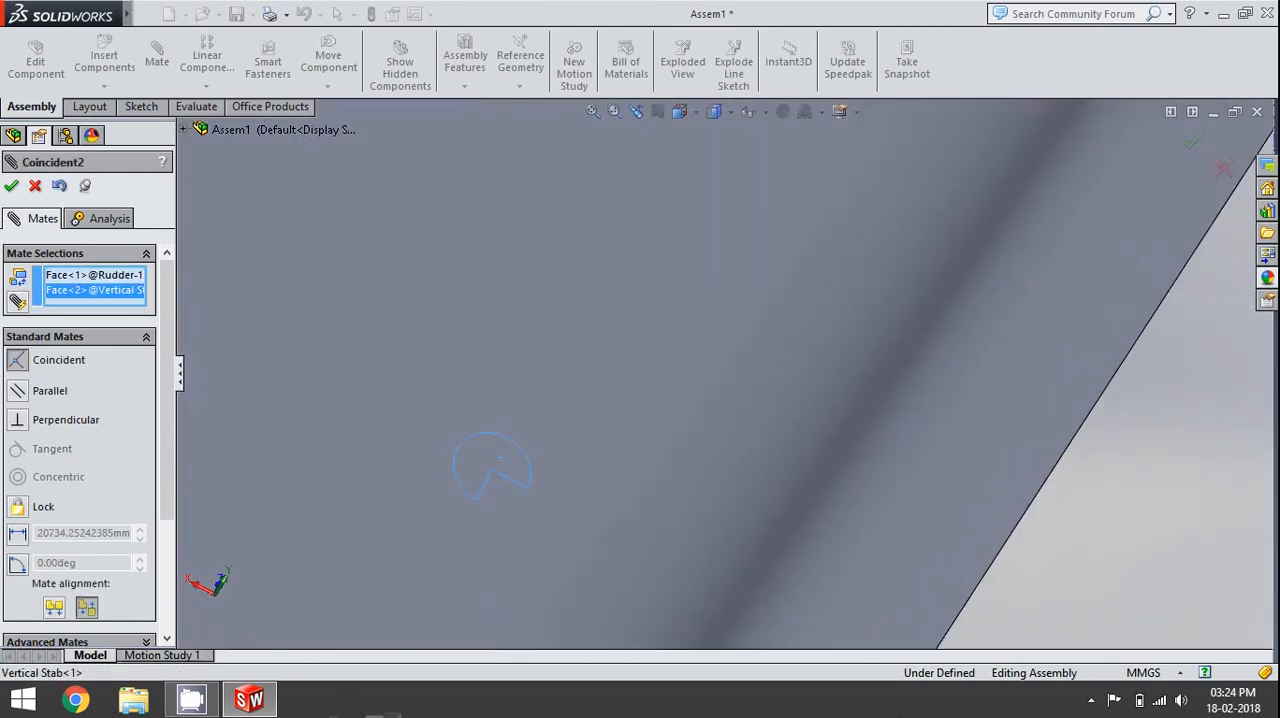
pyautogui.click(11, 190)
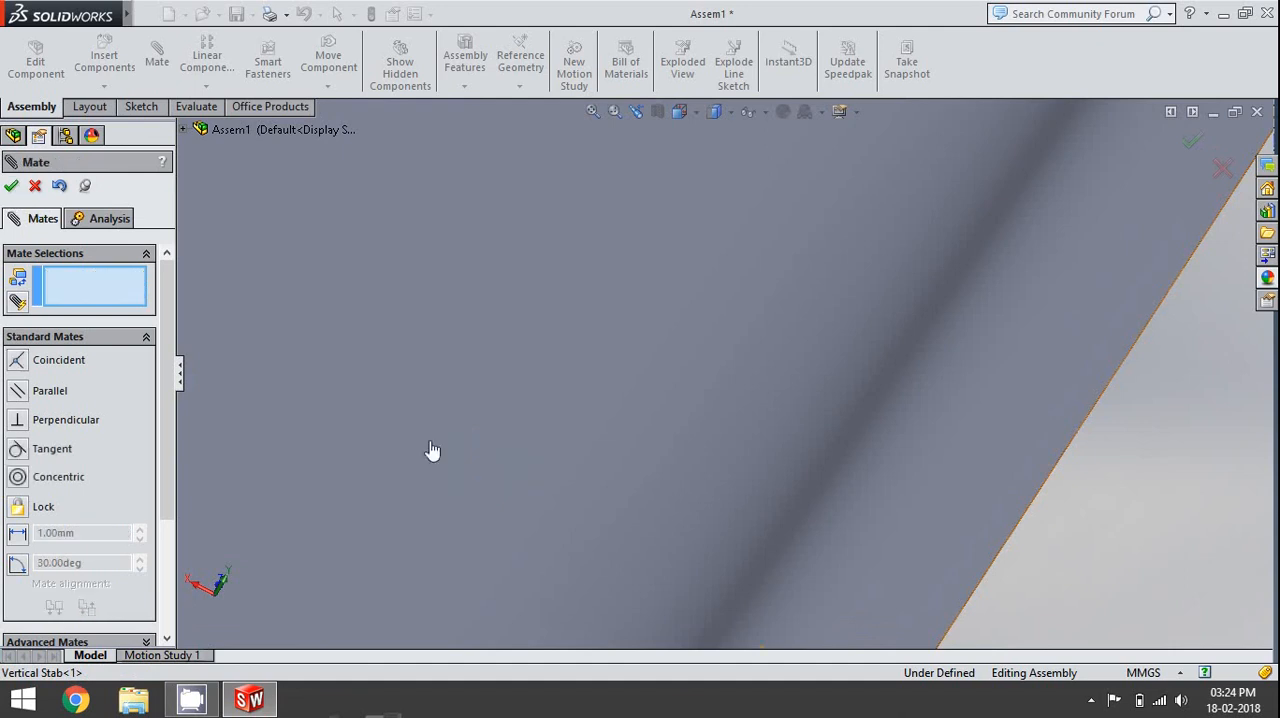
pyautogui.click(10, 190)
# - Examine how the rudder fits against the vertical stabilizer from several directions
pyautogui.scroll(3, 338, 457)
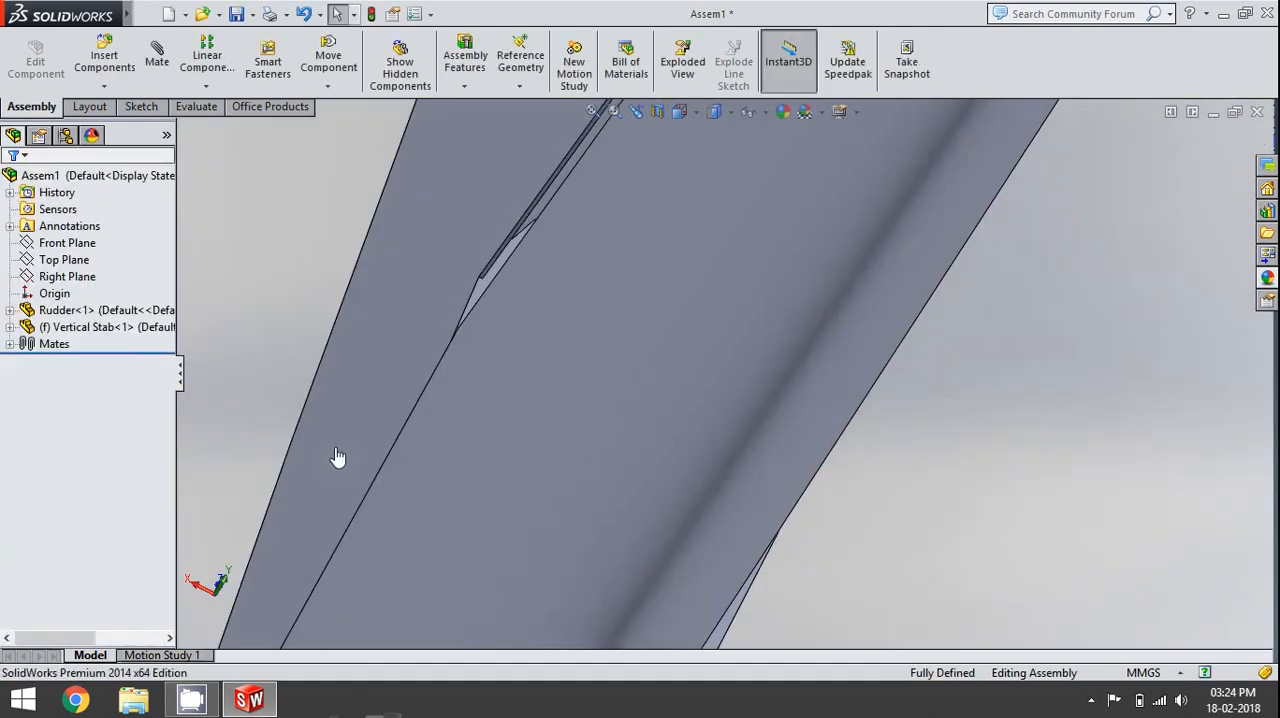
pyautogui.scroll(6, 338, 457)
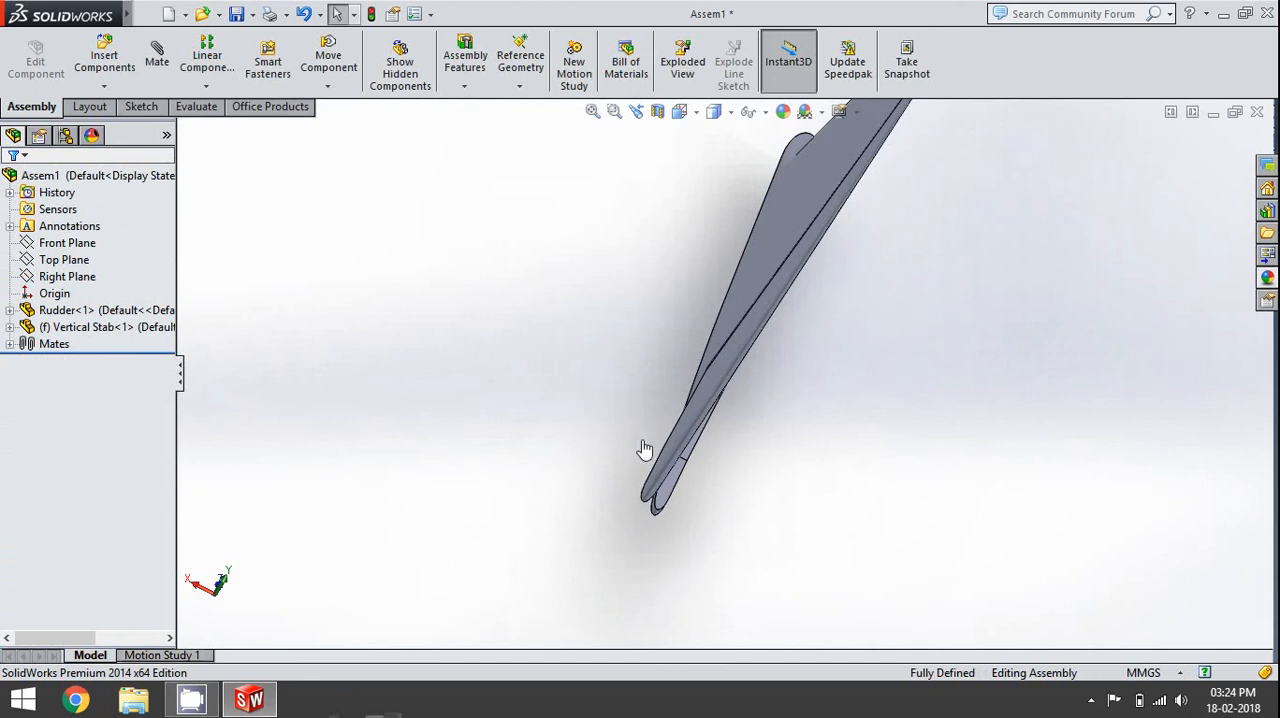
pyautogui.press('space')
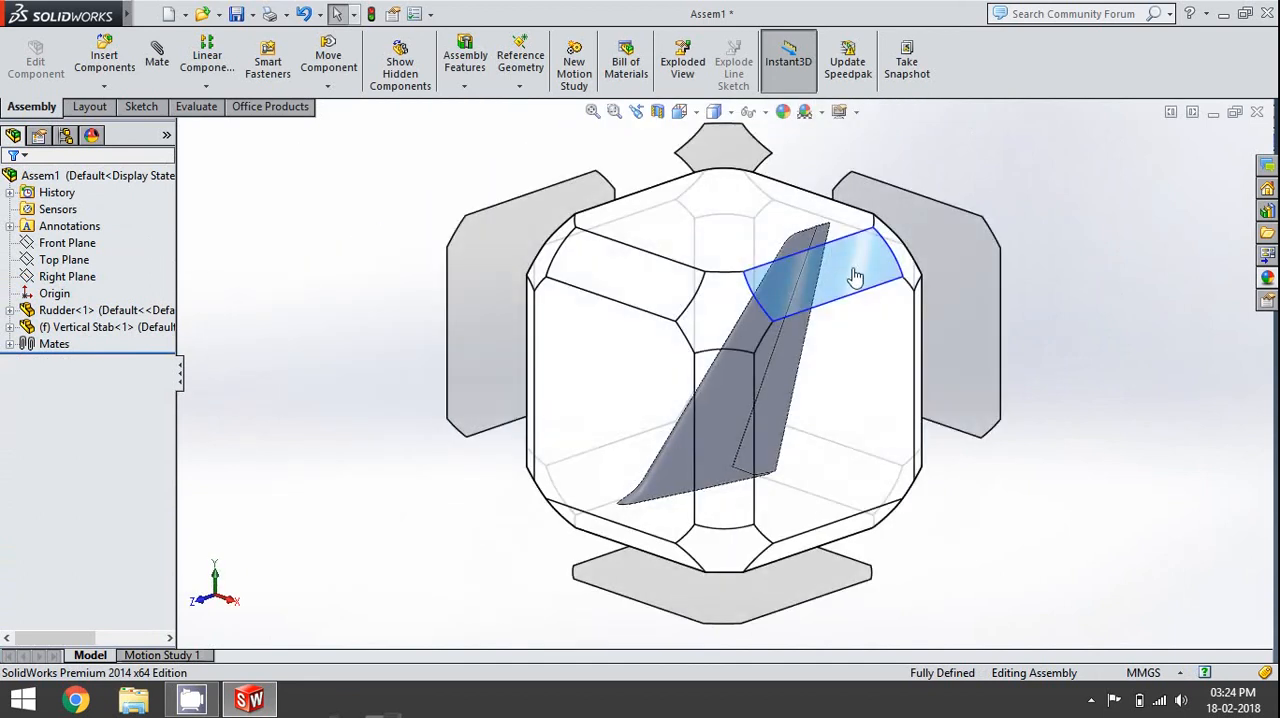
pyautogui.click(855, 277)
pyautogui.moveTo(954, 386); pyautogui.dragTo(888, 438, button='middle')
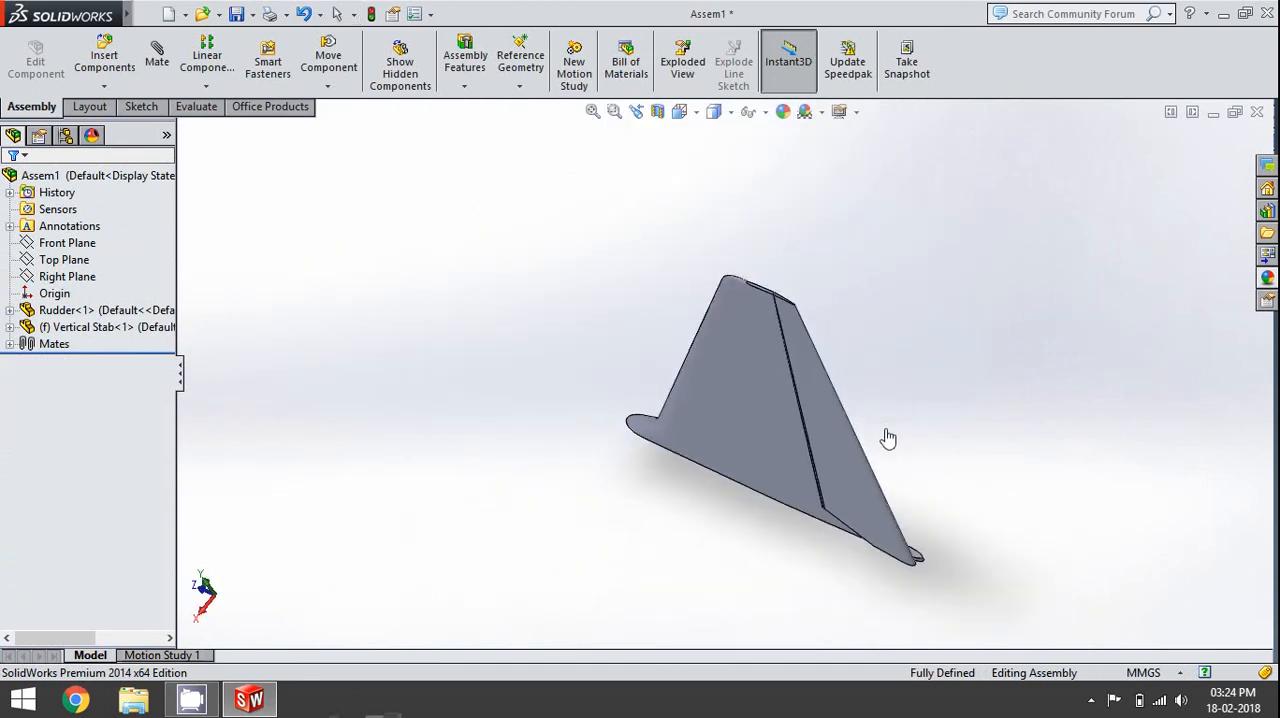
pyautogui.scroll(-3, 873, 575)
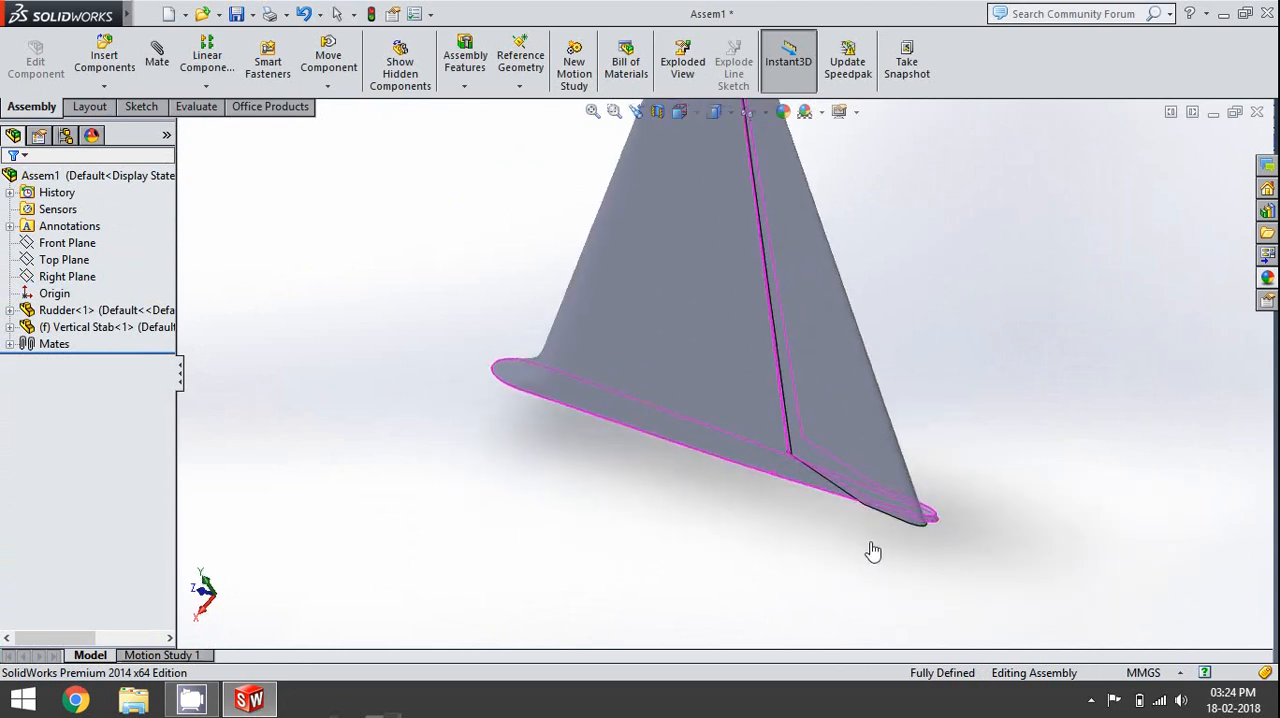
pyautogui.scroll(4, 879, 525)
pyautogui.scroll(-2, 745, 240)
# - Swing the rudder about its hinge and back to test its range of rotation, then deselect it
pyautogui.click(780, 409)
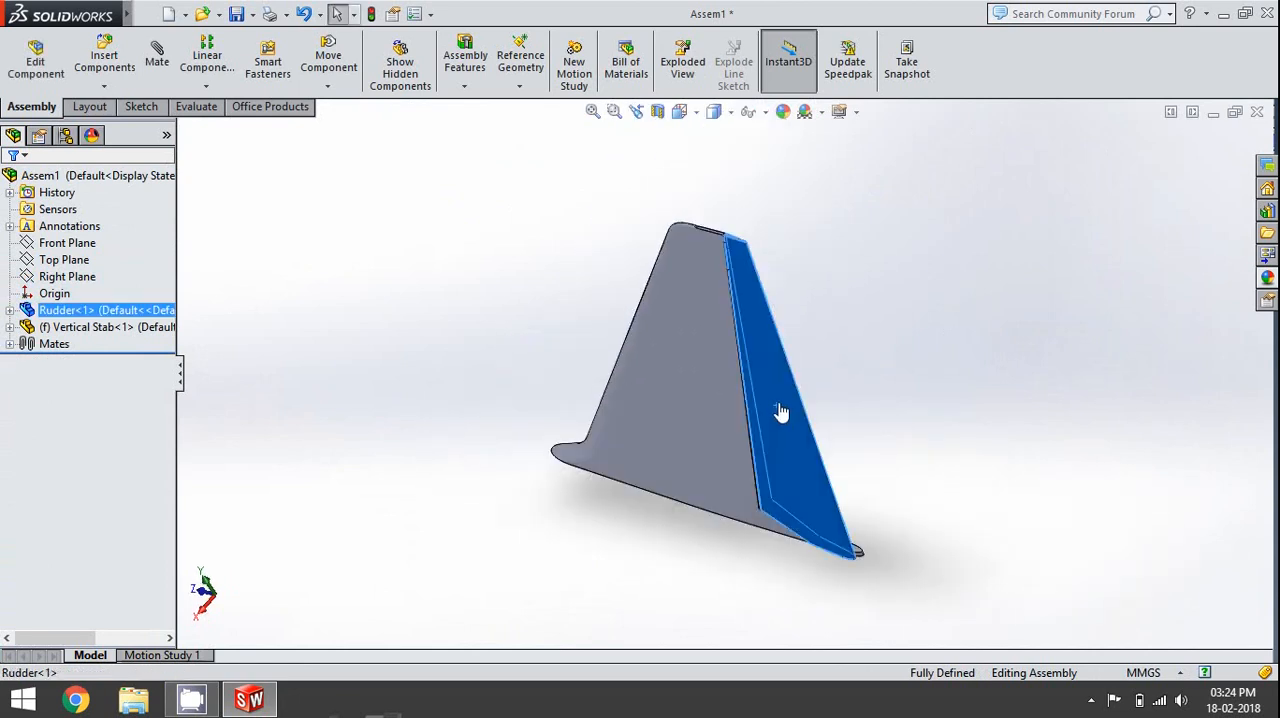
pyautogui.moveTo(781, 413); pyautogui.dragTo(800, 373)
pyautogui.moveTo(810, 325)
pyautogui.mouseDown()
pyautogui.moveTo(745, 429)
pyautogui.moveTo(818, 340)
pyautogui.mouseUp()
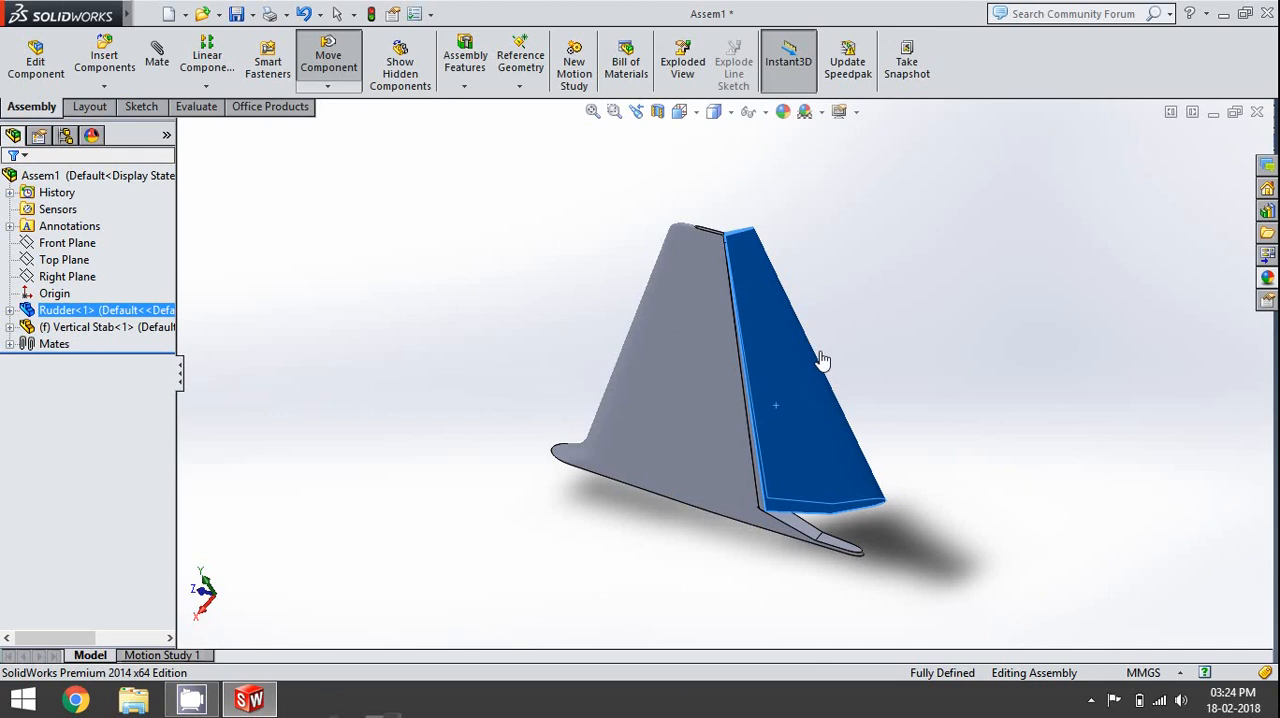
pyautogui.moveTo(825, 373); pyautogui.dragTo(837, 460)
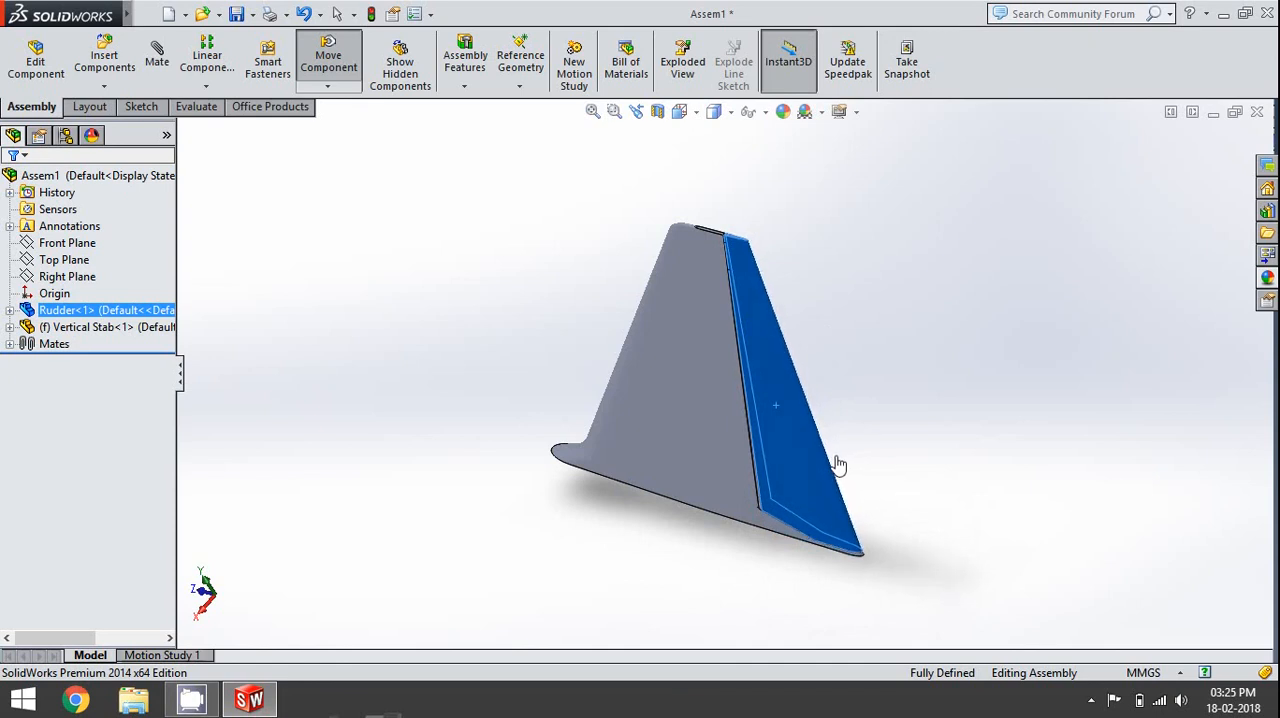
pyautogui.press('Escape')
pyautogui.moveTo(849, 543); pyautogui.dragTo(858, 544)
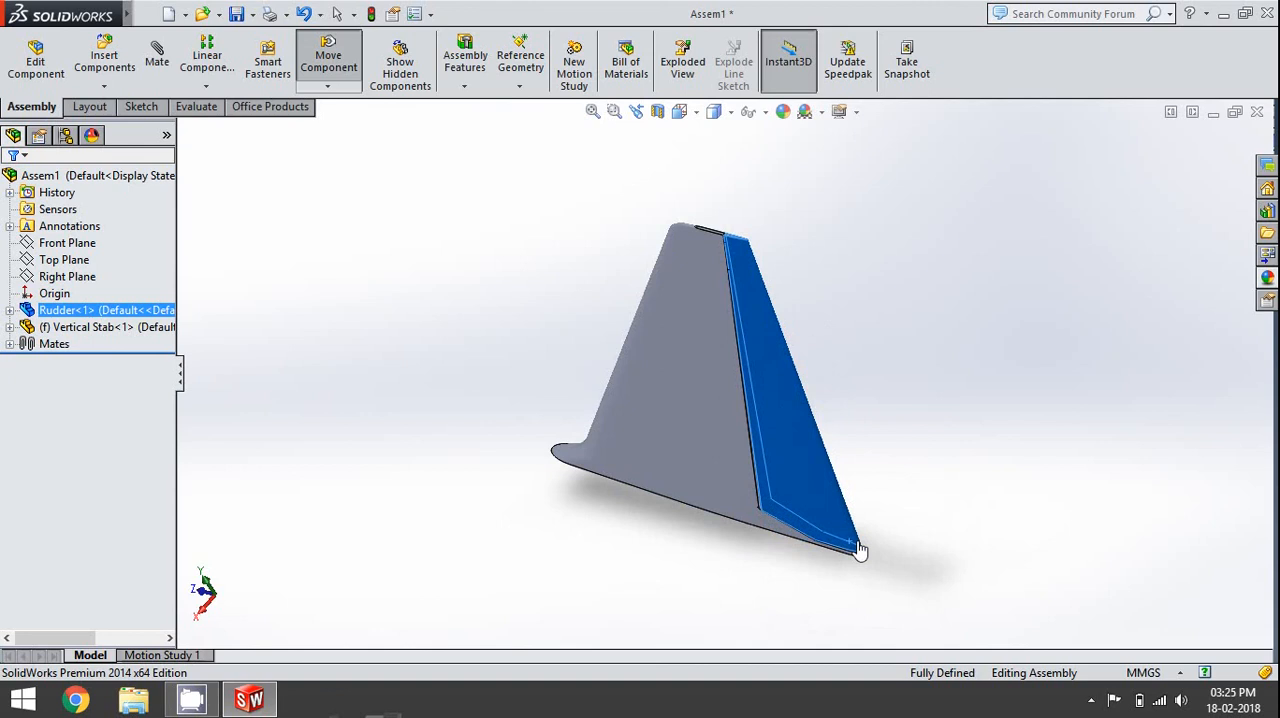
pyautogui.press('Escape')
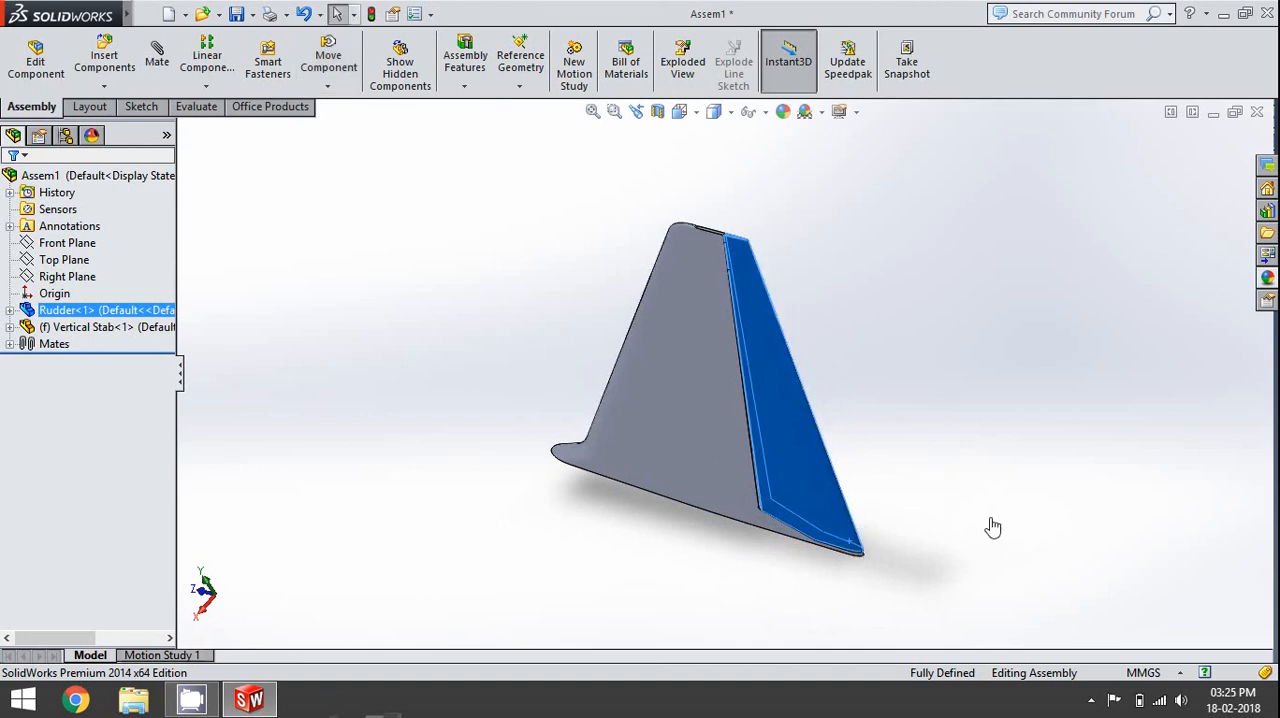
pyautogui.click(990, 526)
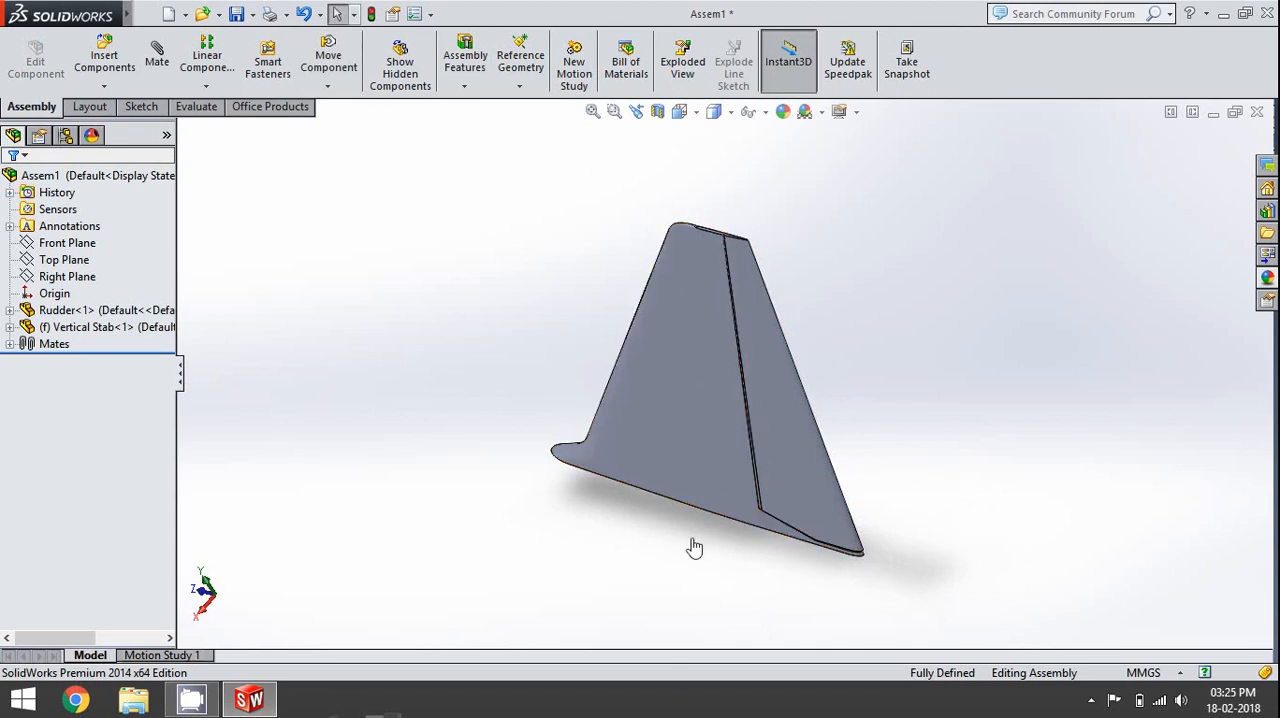
# - Inspect the hinge gap at the fin's tip and base, including in the straight-on and right side views
pyautogui.scroll(-3, 731, 243)
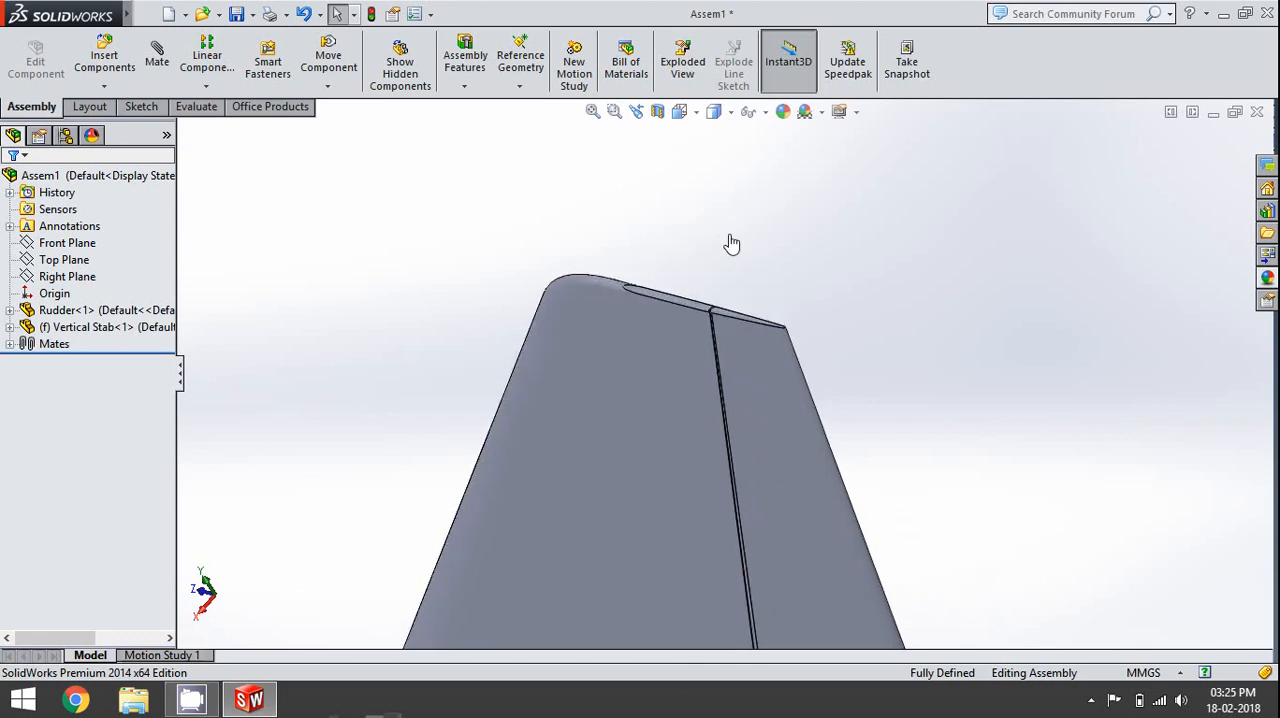
pyautogui.scroll(-5, 720, 340)
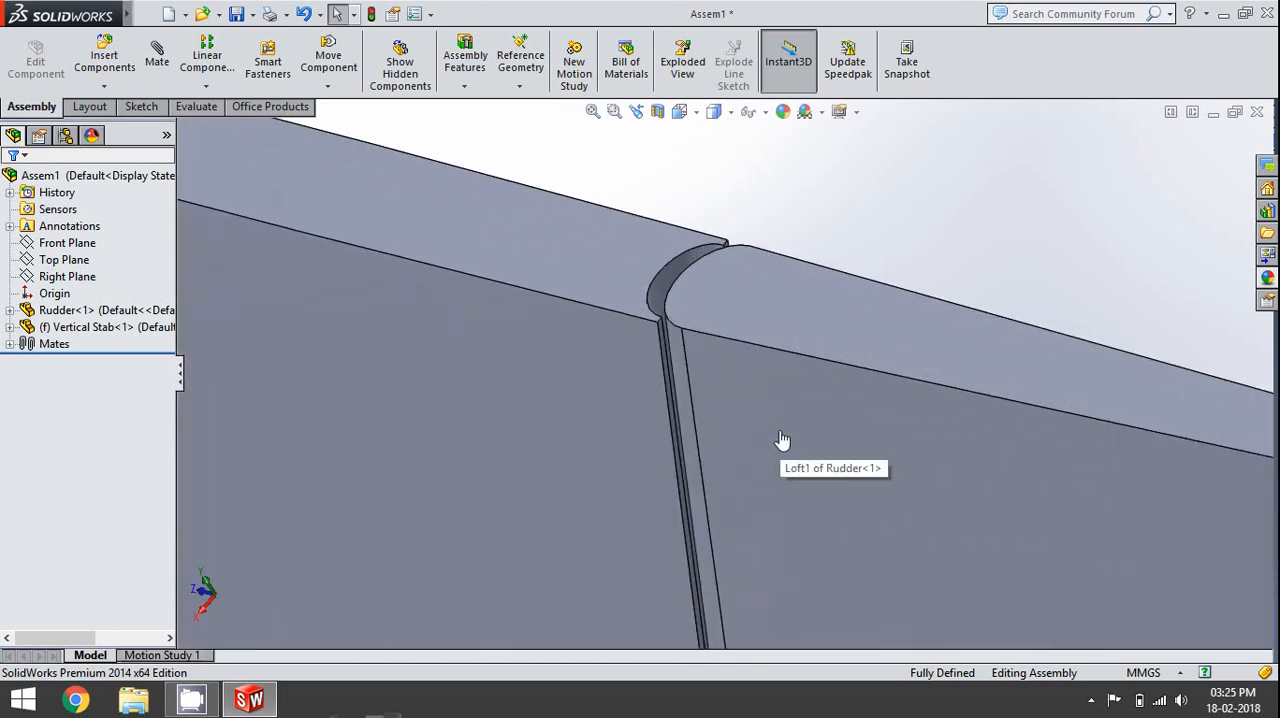
pyautogui.scroll(8, 782, 440)
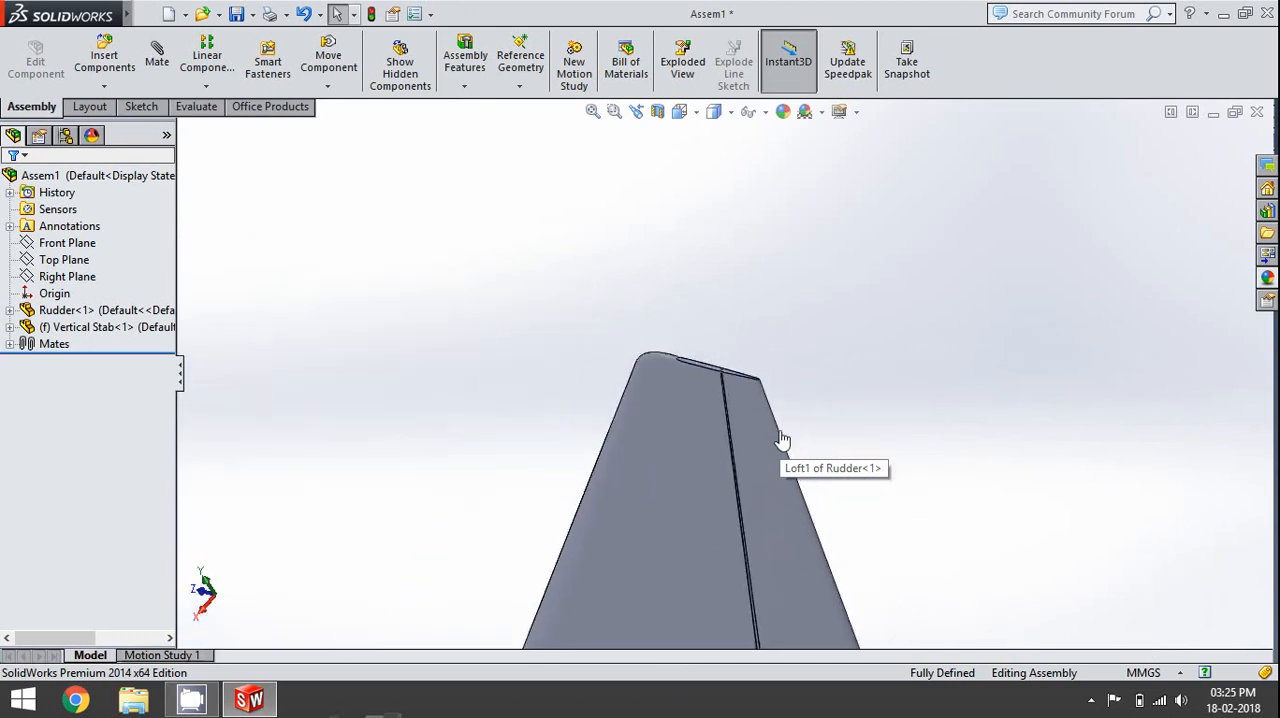
pyautogui.scroll(4, 782, 440)
pyautogui.moveTo(795, 500); pyautogui.dragTo(729, 669, button='middle')
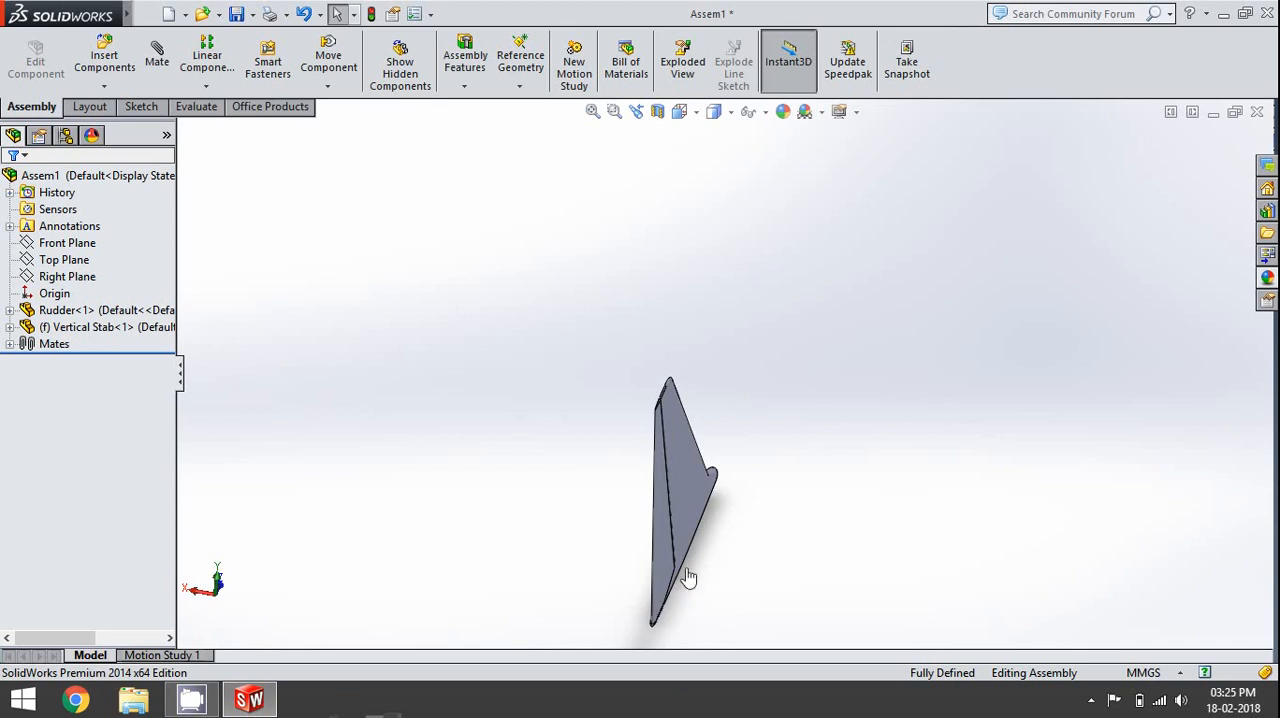
pyautogui.press('space')
pyautogui.click(786, 477)
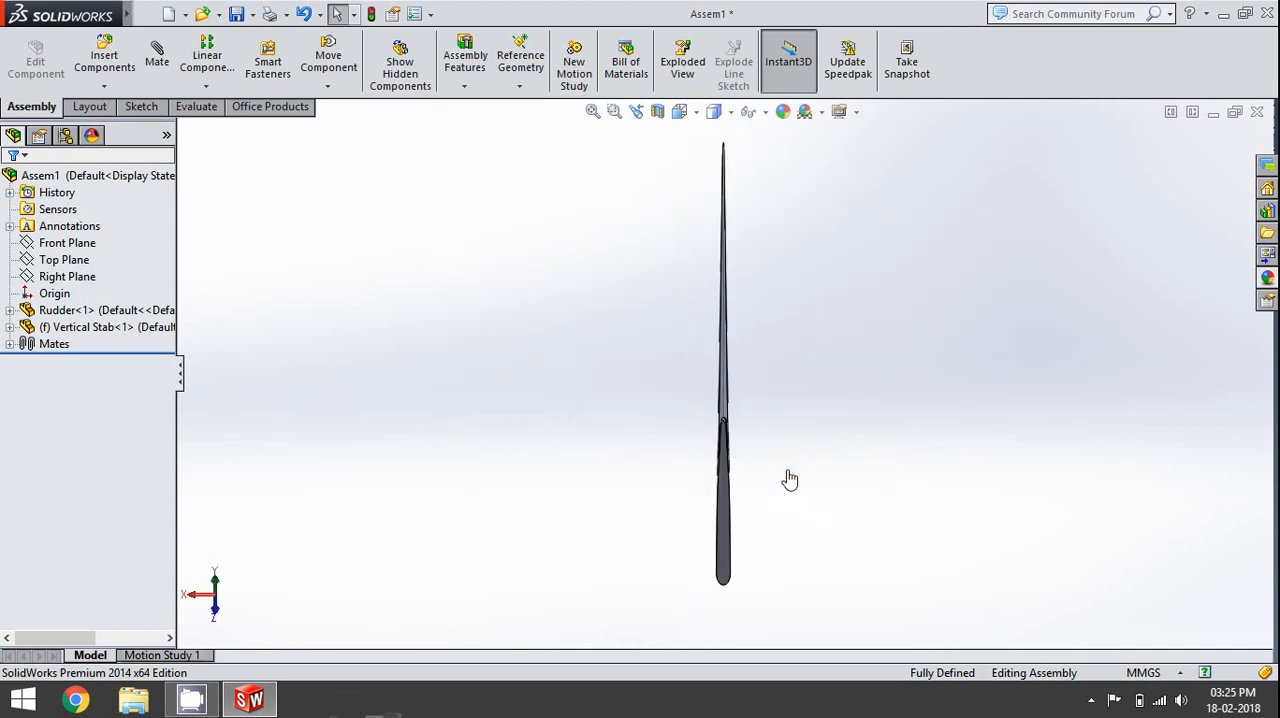
pyautogui.press('space')
pyautogui.click(812, 452)
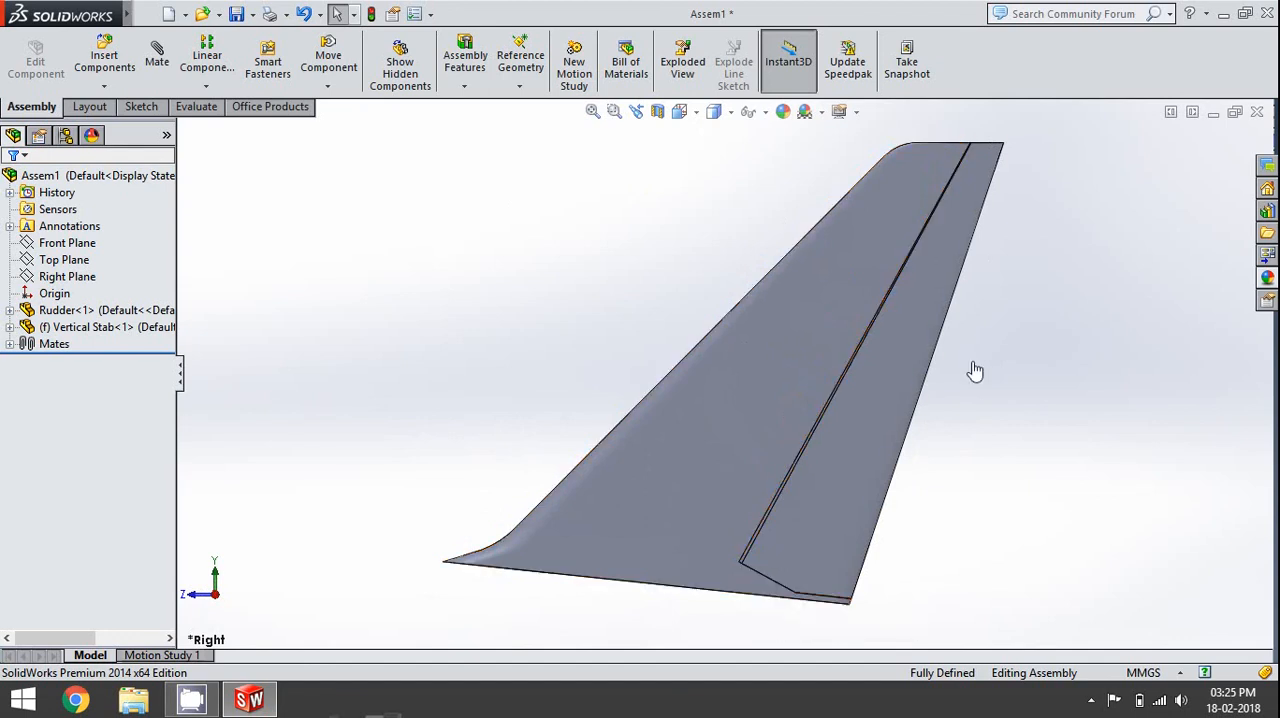
pyautogui.scroll(-4, 1003, 167)
pyautogui.scroll(6, 680, 636)
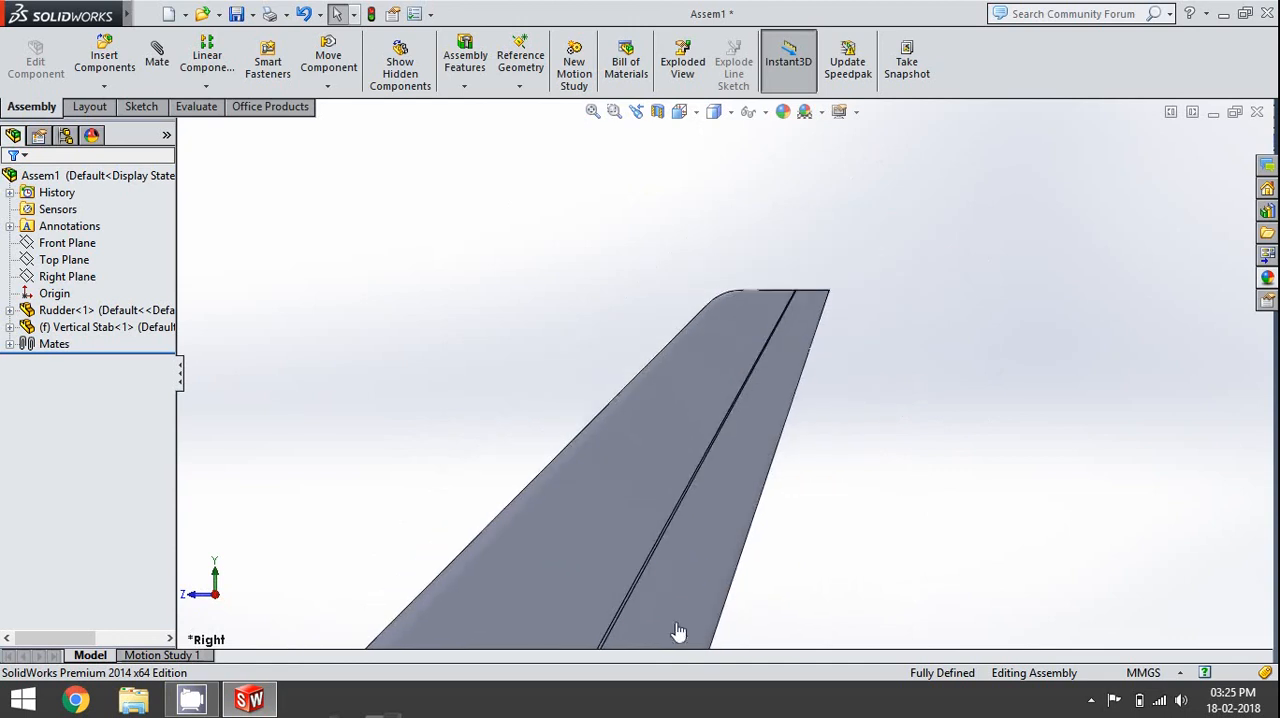
pyautogui.scroll(-4, 659, 588)
# - Swing the rudder outward to check its lower edge against the stabilizer's base extension
pyautogui.moveTo(770, 403); pyautogui.dragTo(779, 471)
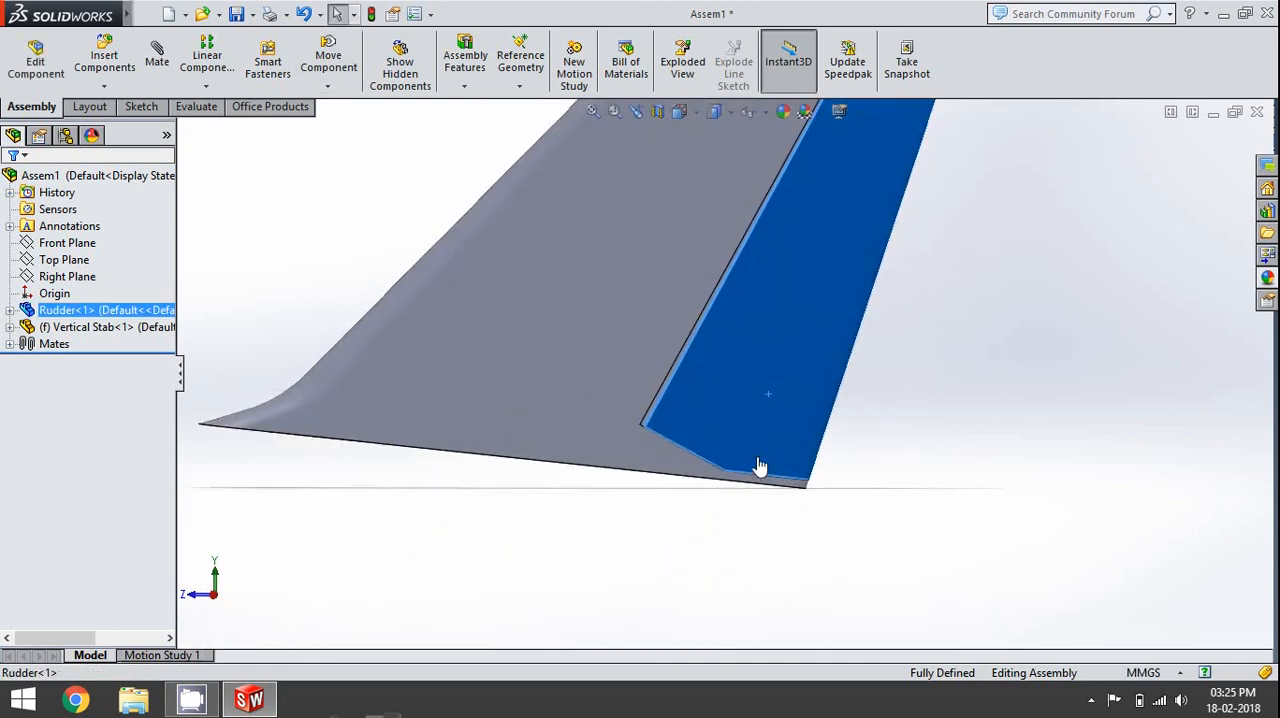
pyautogui.moveTo(758, 459); pyautogui.dragTo(768, 460, button='middle')
pyautogui.moveTo(777, 449); pyautogui.dragTo(737, 446)
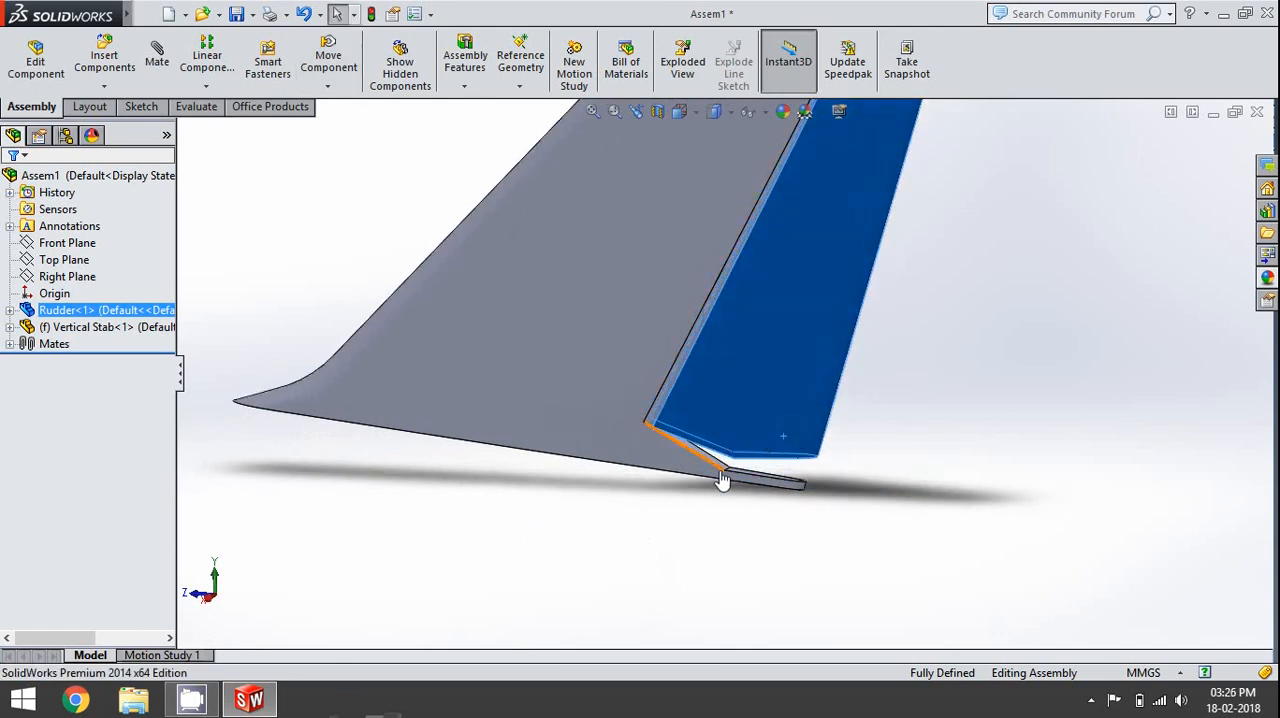
# - Examine the deflected rudder's tip and hinge line against the stabilizer in the right side view
pyautogui.scroll(5, 700, 470)
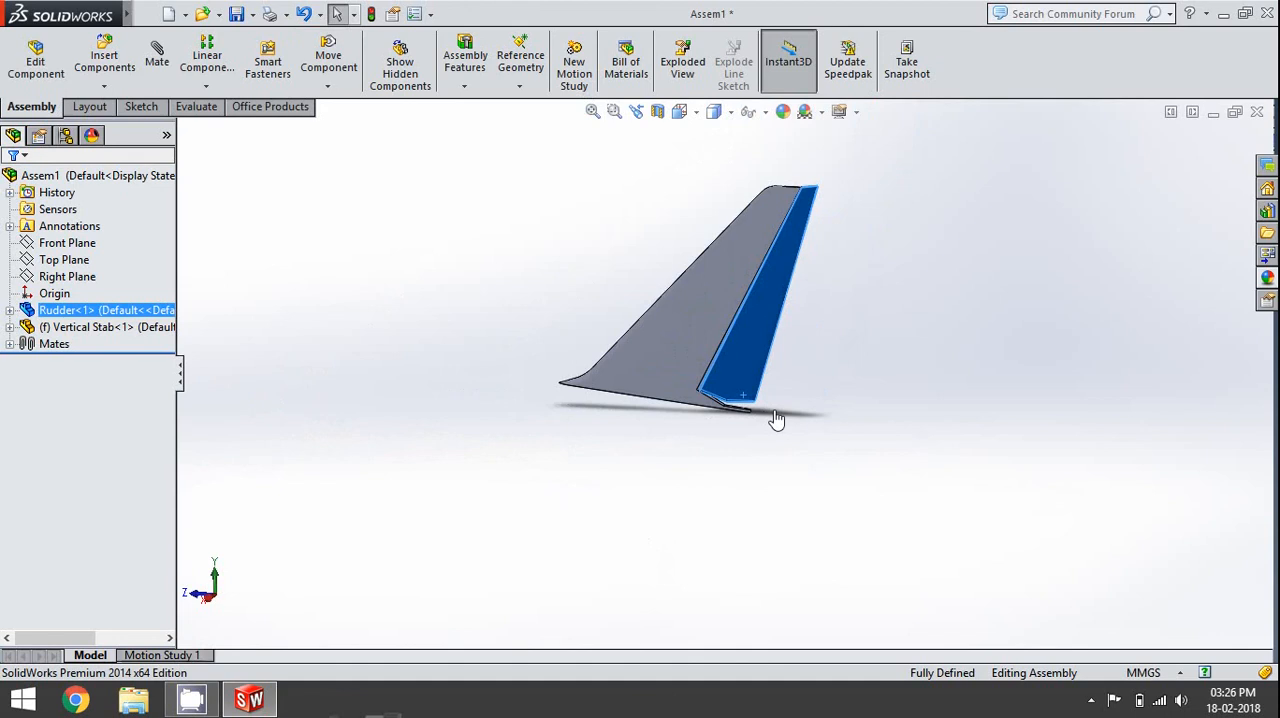
pyautogui.press('space')
pyautogui.click(852, 350)
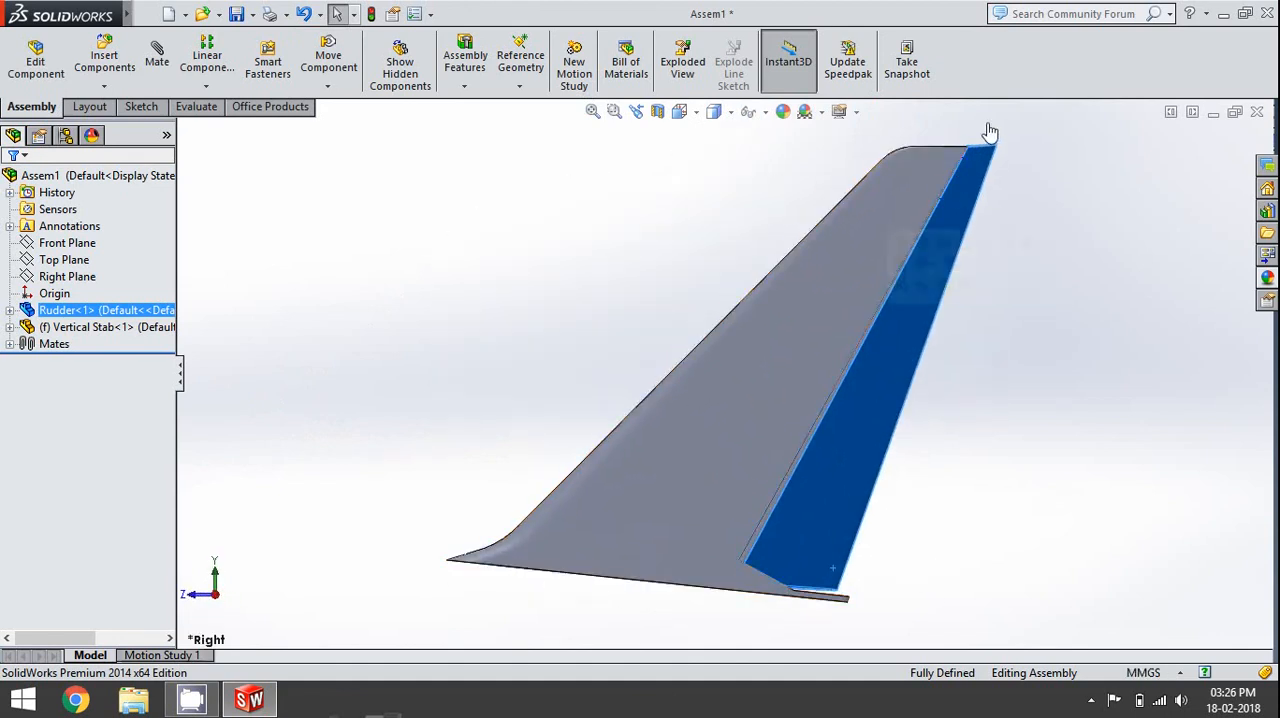
pyautogui.scroll(-3, 826, 309)
pyautogui.scroll(-5, 785, 330)
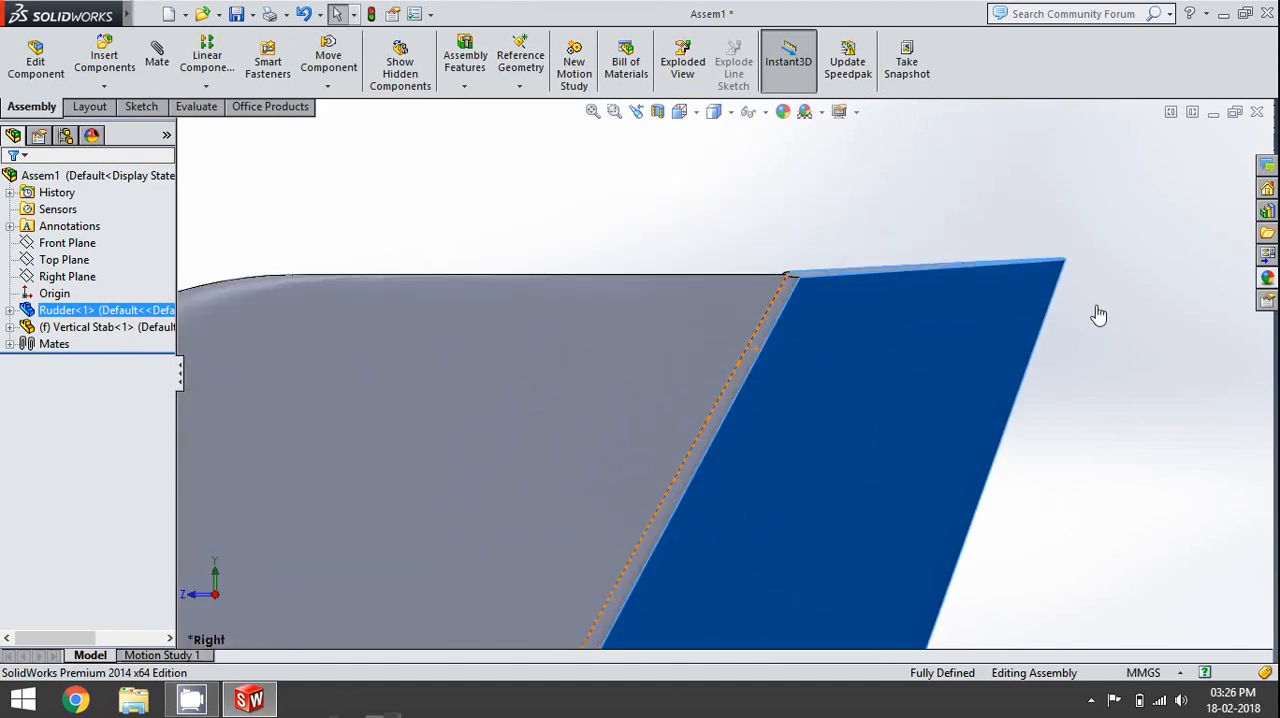
pyautogui.moveTo(1049, 300); pyautogui.dragTo(1016, 343)
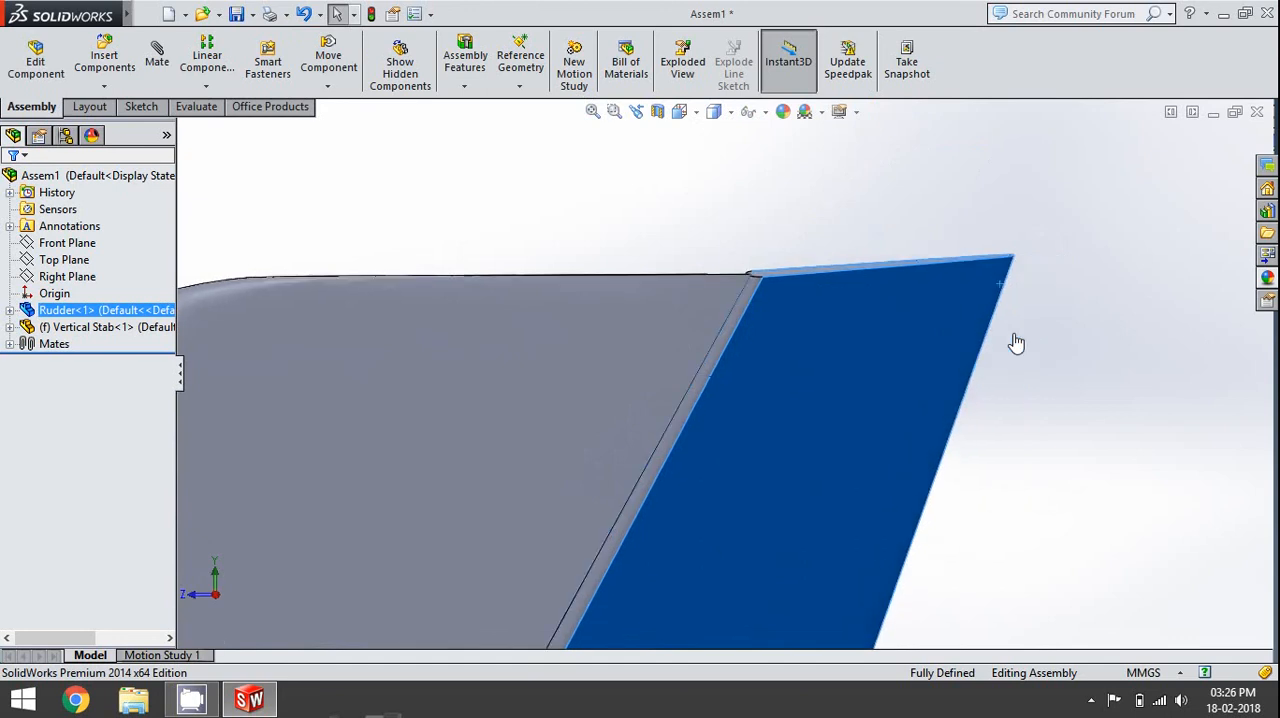
pyautogui.press('space')
pyautogui.click(829, 314)
pyautogui.click(897, 263)
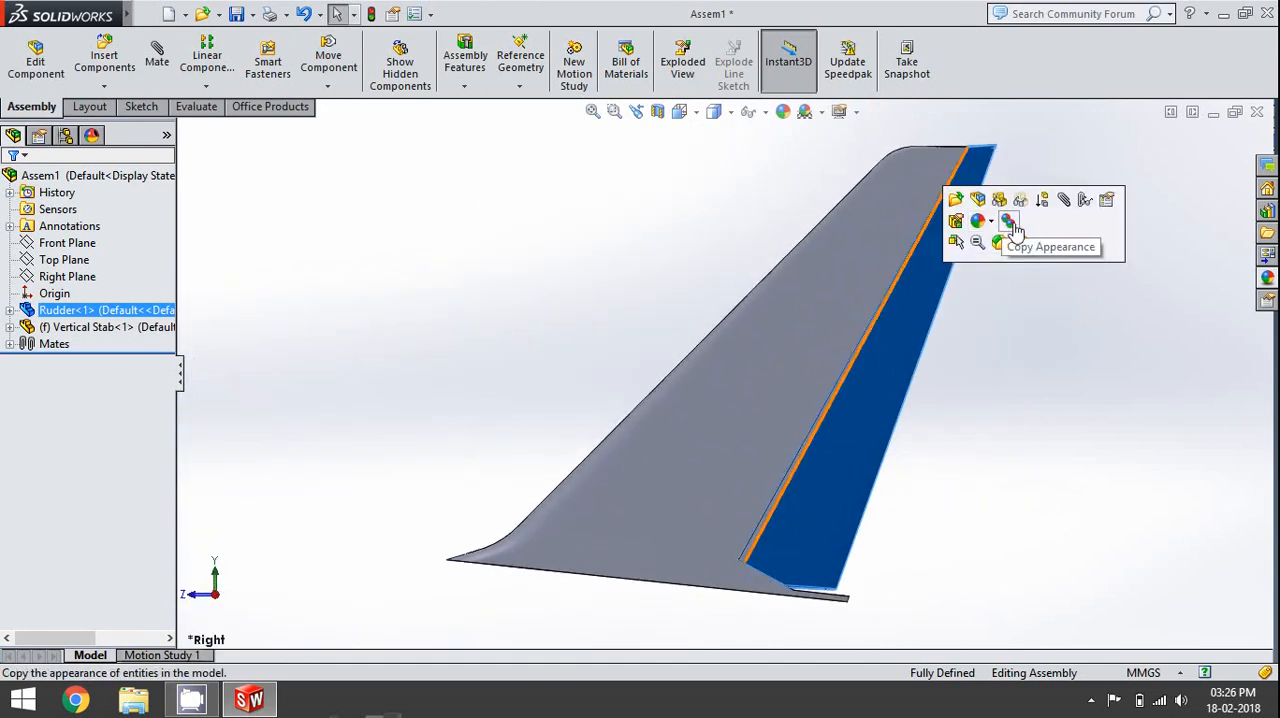
# - Swing the rudder back in line with the vertical stabilizer and deselect it
pyautogui.moveTo(966, 308); pyautogui.dragTo(888, 264, button='middle')
pyautogui.scroll(-4, 886, 264)
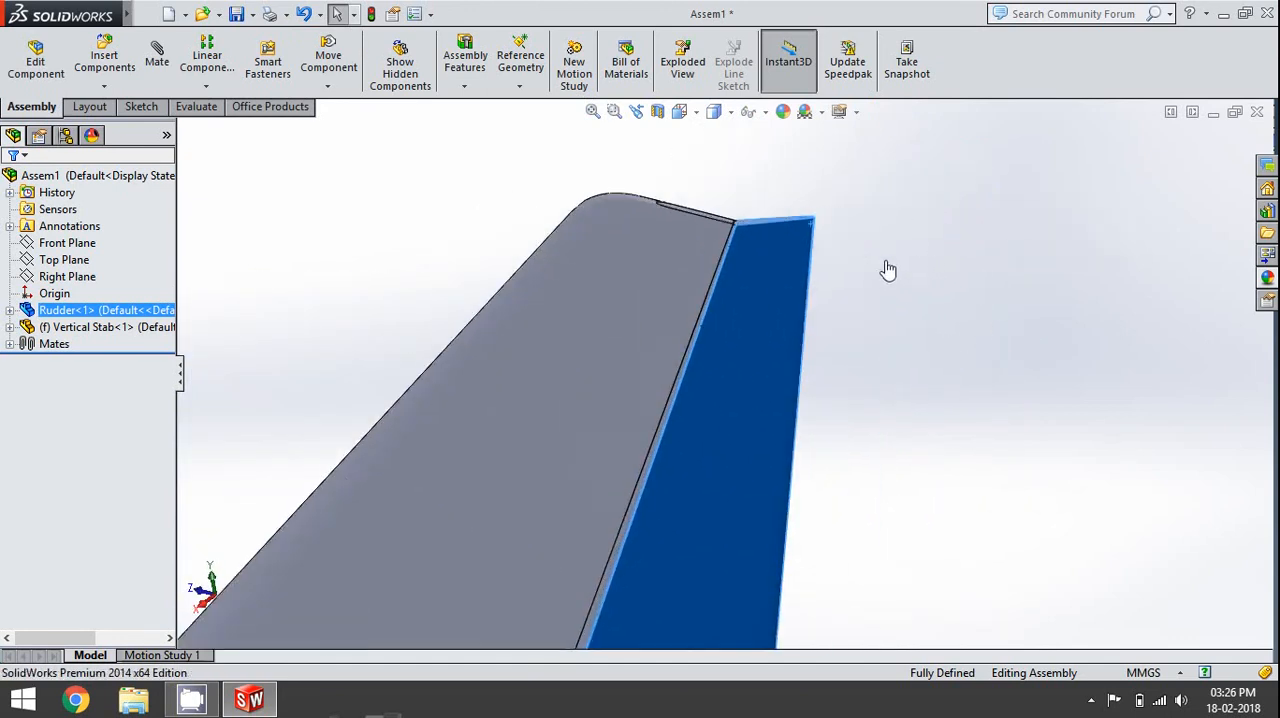
pyautogui.moveTo(806, 240)
pyautogui.mouseDown()
pyautogui.moveTo(789, 240)
pyautogui.moveTo(785, 267)
pyautogui.moveTo(736, 285)
pyautogui.moveTo(786, 236)
pyautogui.mouseUp()
pyautogui.click(848, 346)
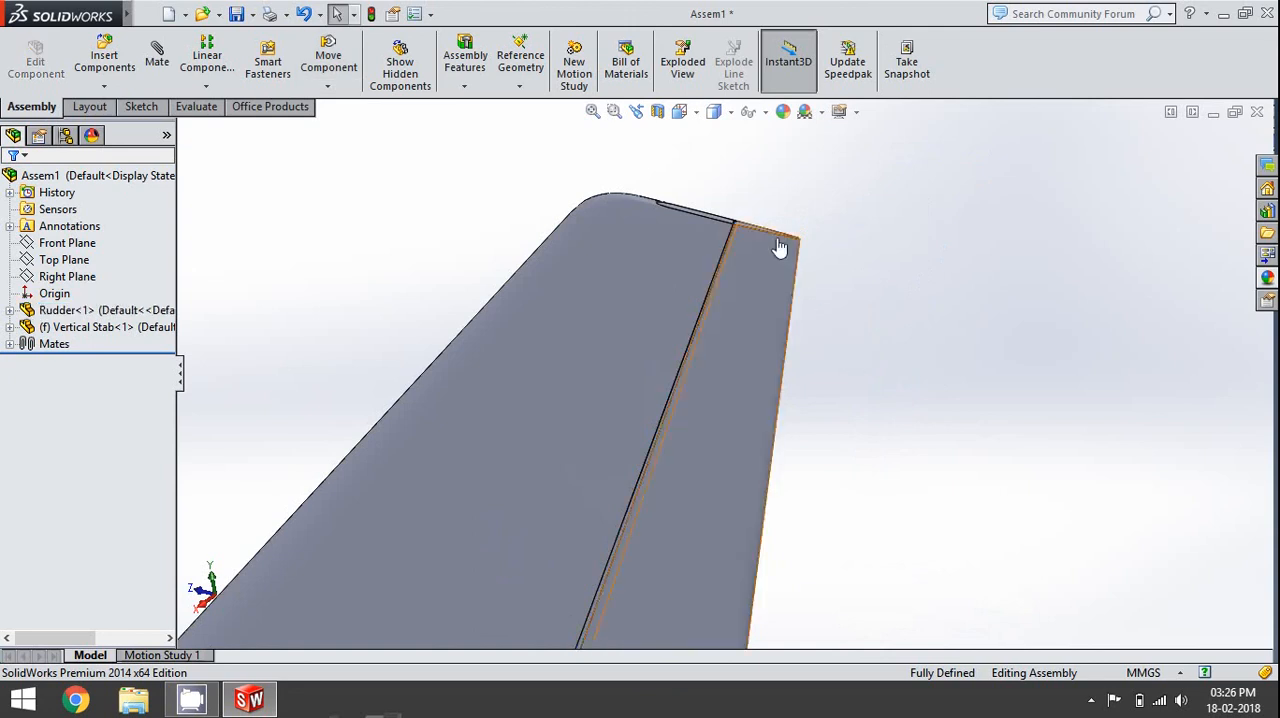
pyautogui.scroll(8, 871, 415)
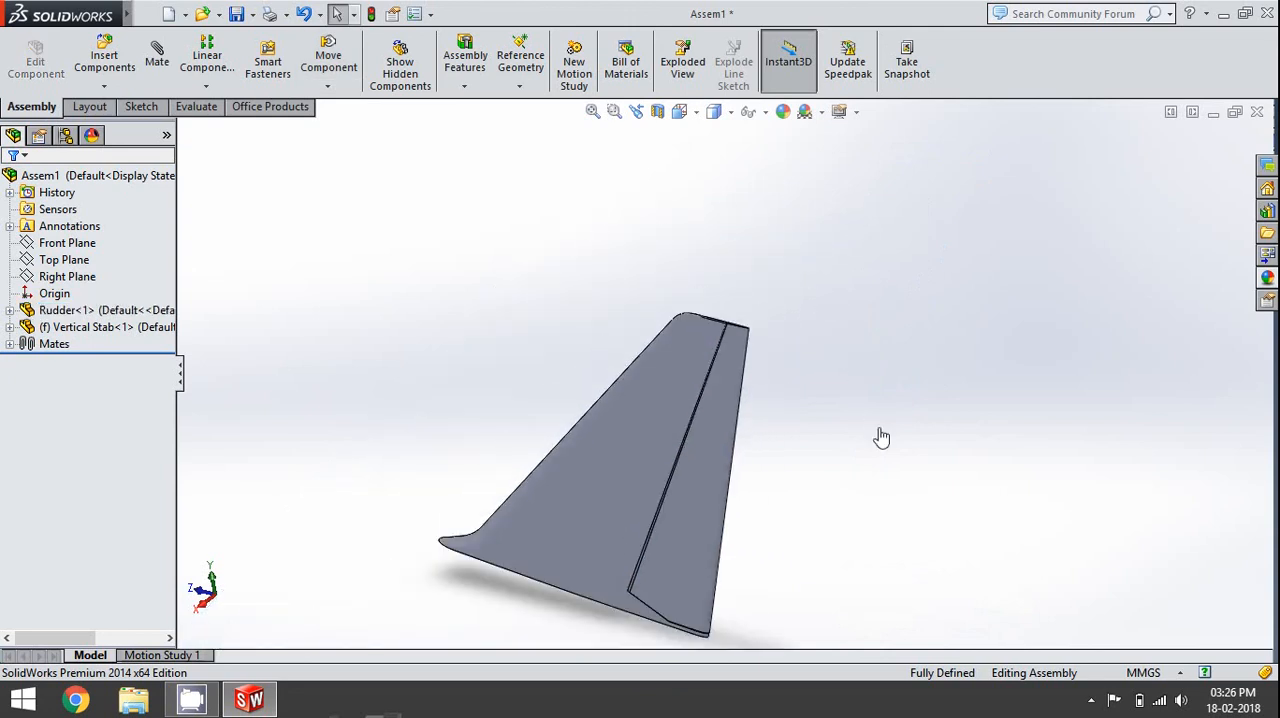
pyautogui.scroll(-4, 697, 478)
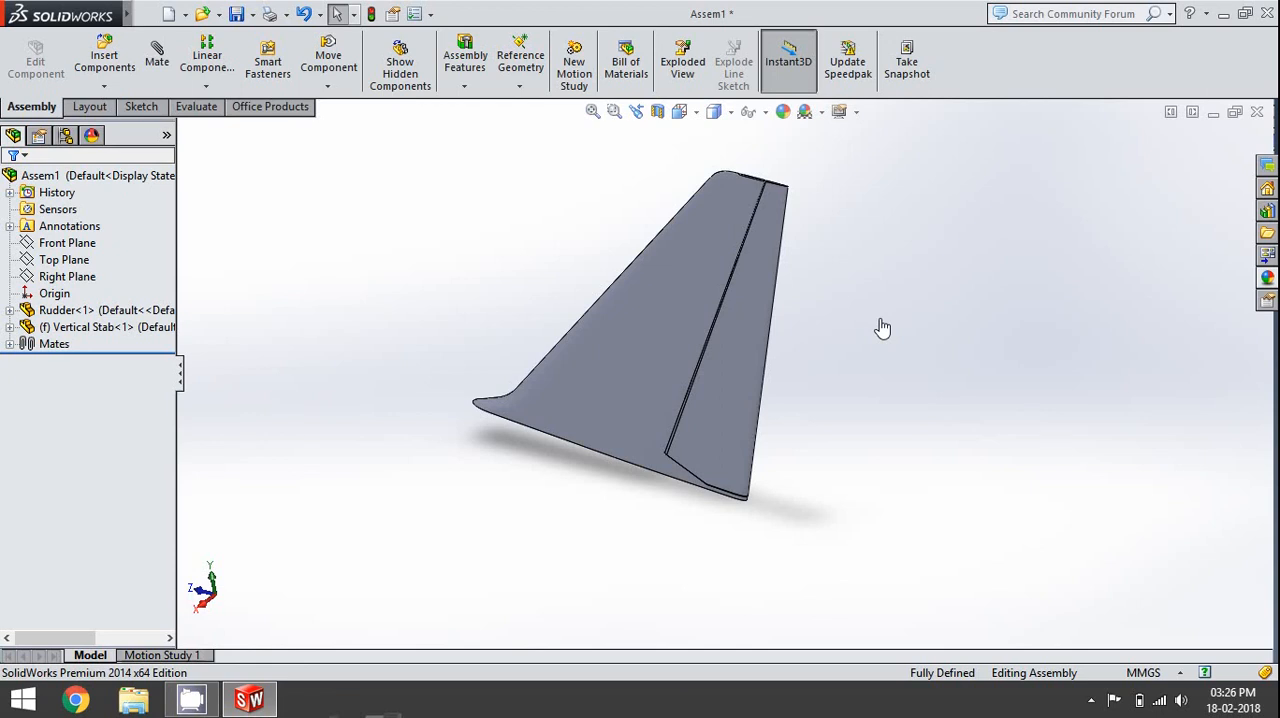
pyautogui.scroll(3, 882, 328)
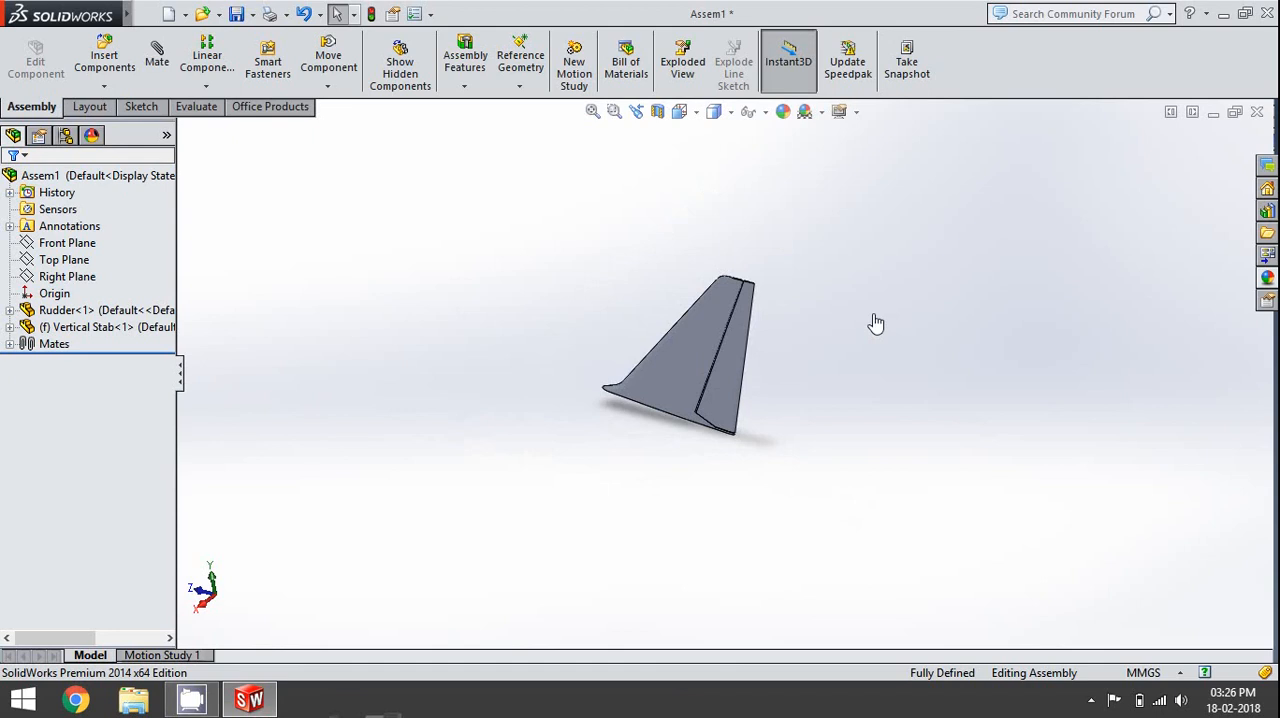
pyautogui.moveTo(876, 323); pyautogui.dragTo(585, 486, button='middle')
pyautogui.moveTo(677, 476); pyautogui.dragTo(563, 371, button='middle')
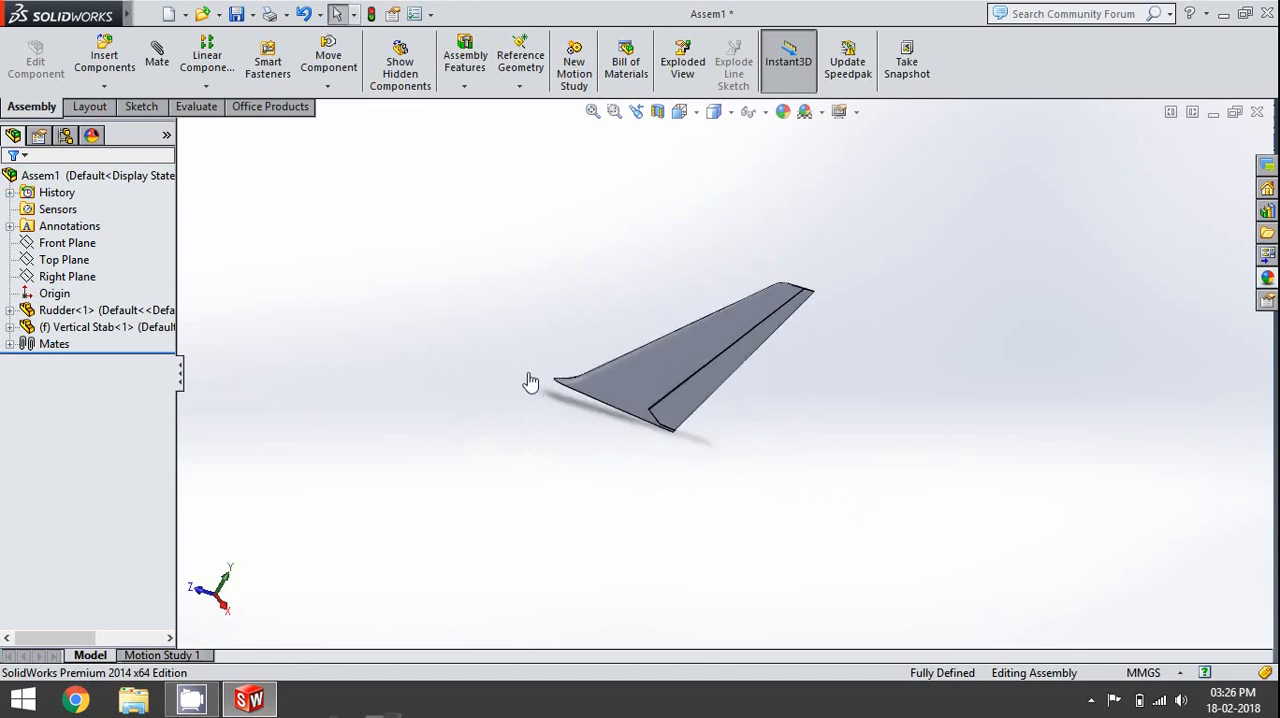